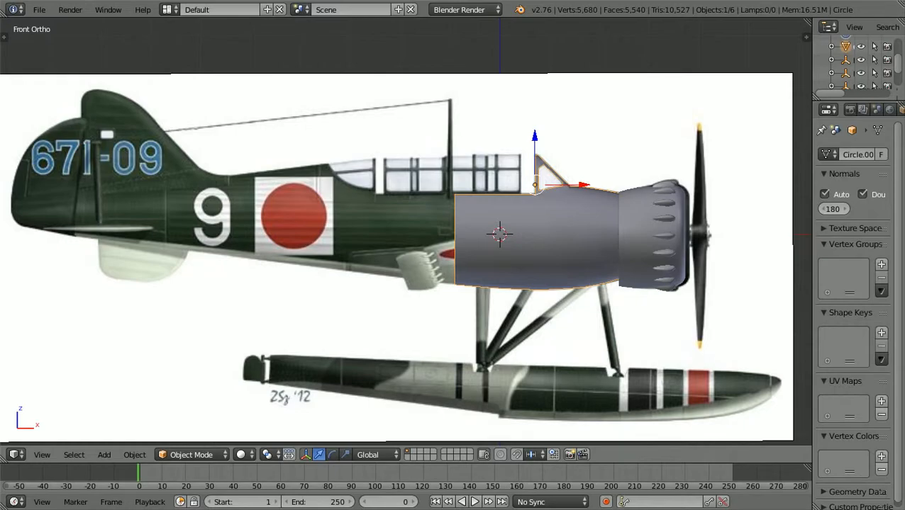
Rotate the top-view reference image by about -0.38° around the global Z axis to straighten it against the fuselage.
key(KP_7)
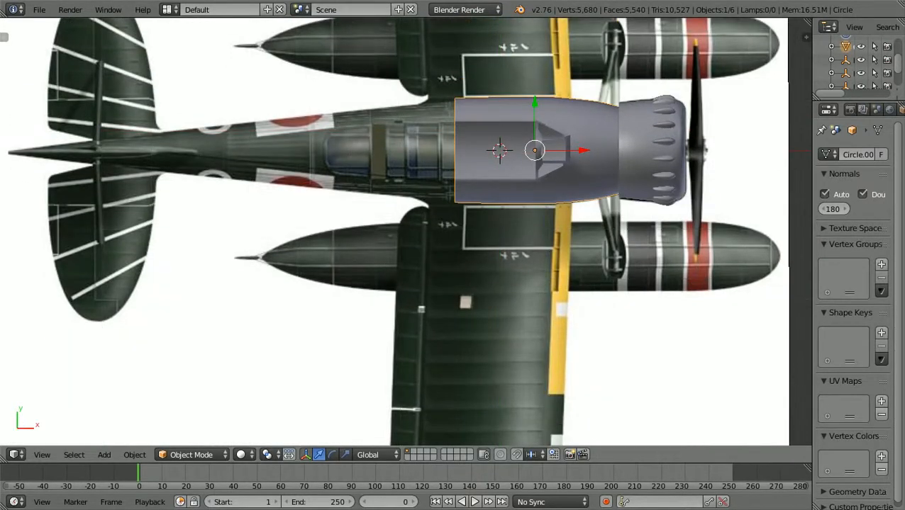
scroll(405, 232, up, 2)
scroll(405, 232, down, 2)
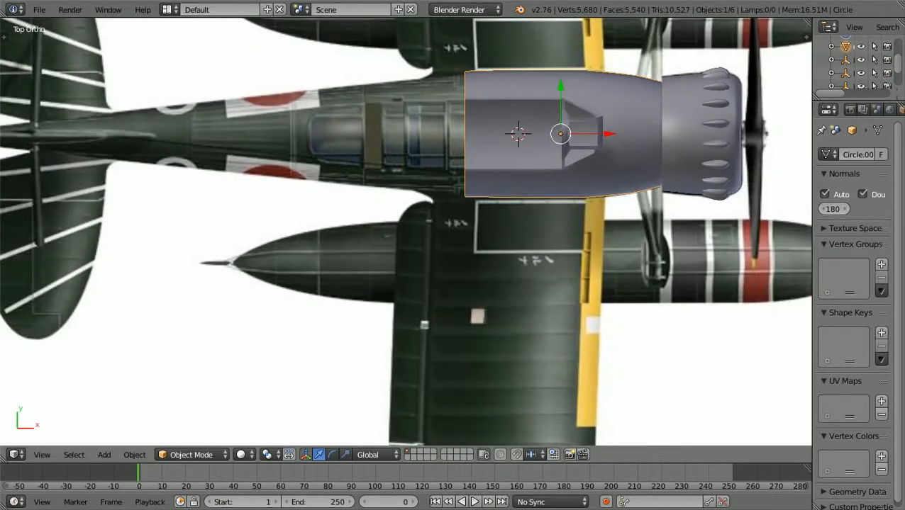
scroll(405, 232, down, 1)
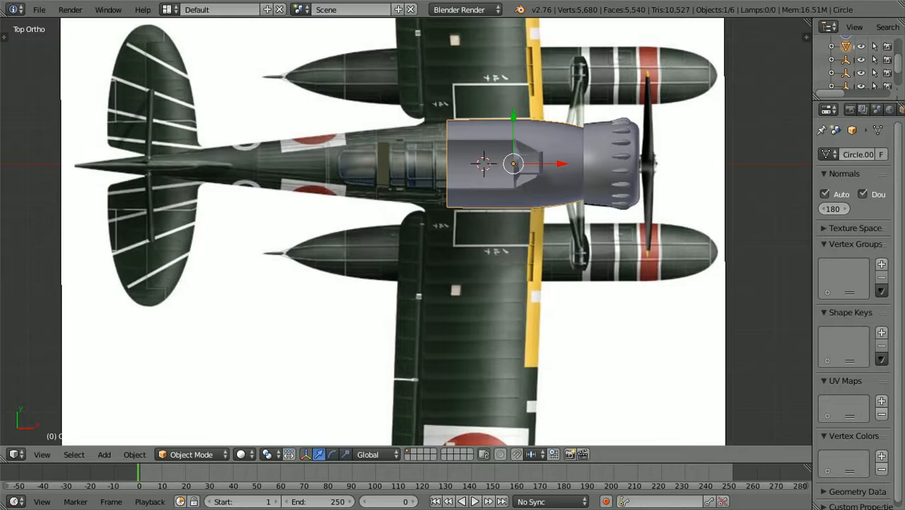
scroll(406, 232, down, 2)
scroll(406, 232, down, 1)
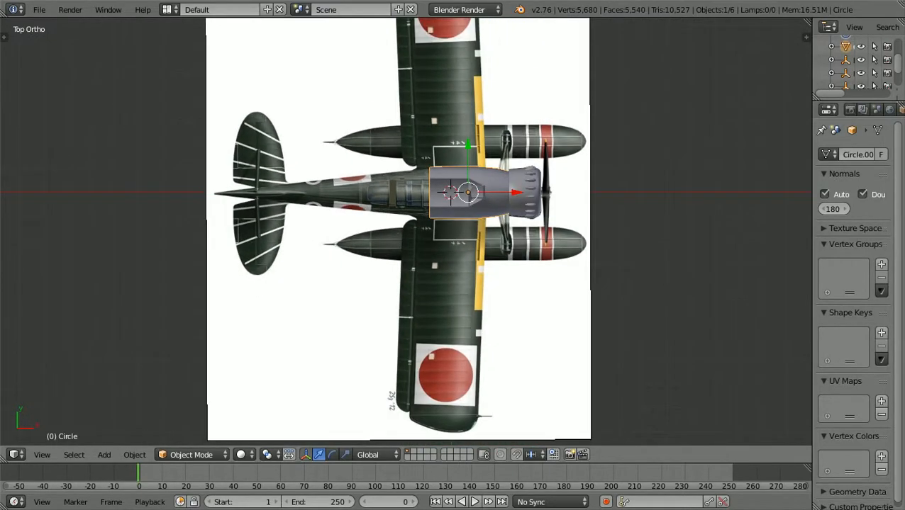
right_click(355, 297)
scroll(405, 231, up, 5)
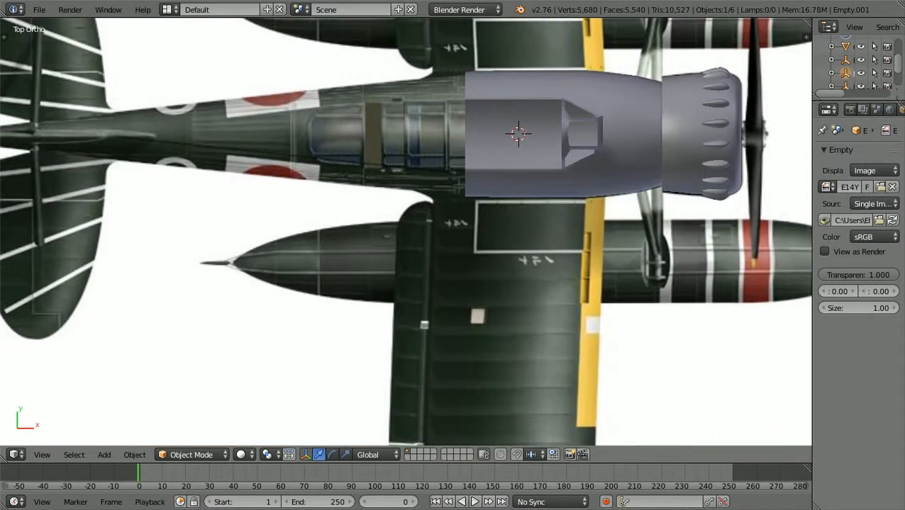
shift+scroll(405, 232, up, 7)
scroll(405, 232, up, 1)
ctrl+scroll(405, 232, up, 11)
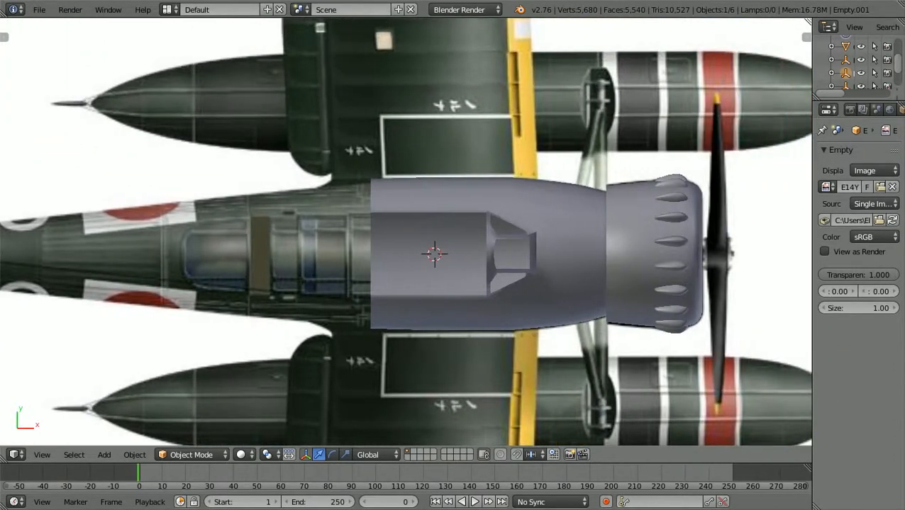
ctrl+scroll(405, 232, up, 2)
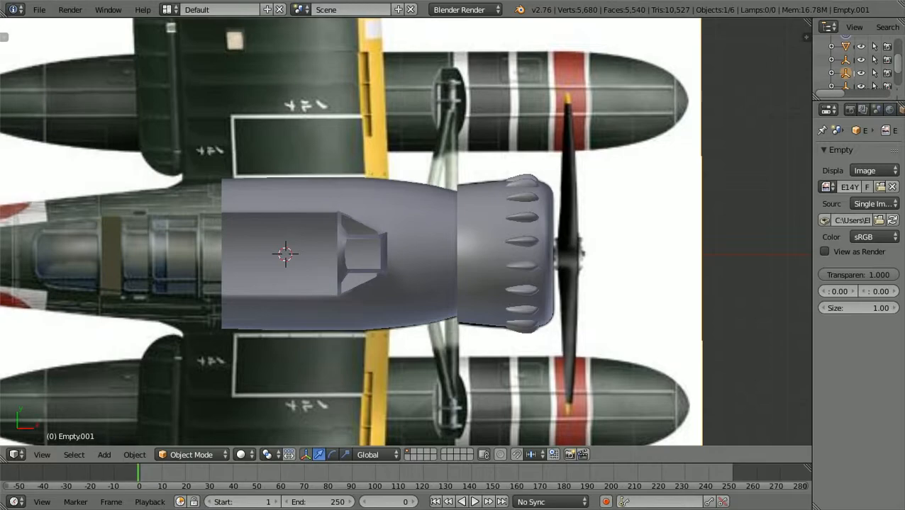
key(r)
key(z)
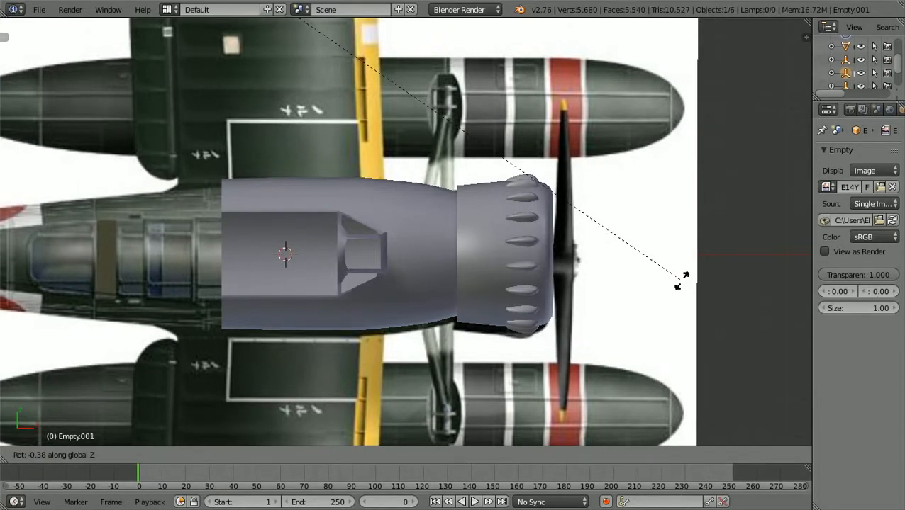
click(678, 280)
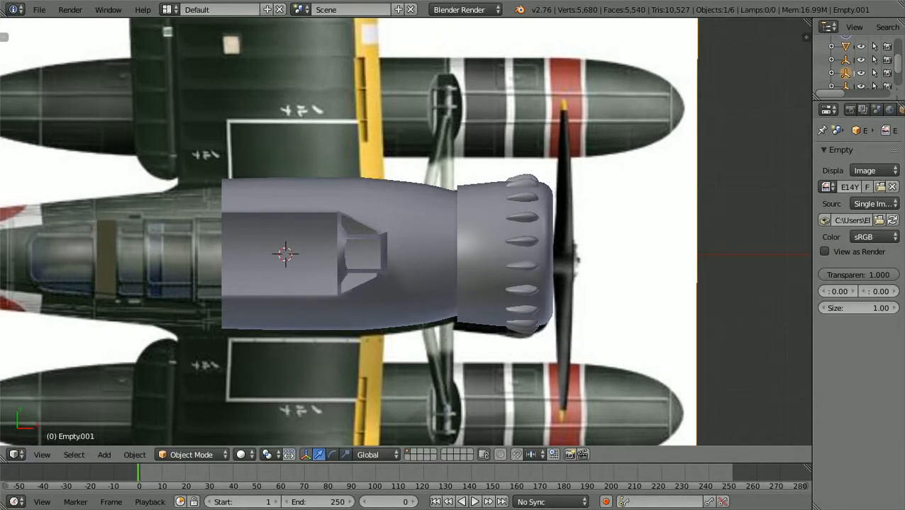
Move the top-view reference image slightly along positive Y and about 0.19 along X to line up with the fuselage model.
key(g)
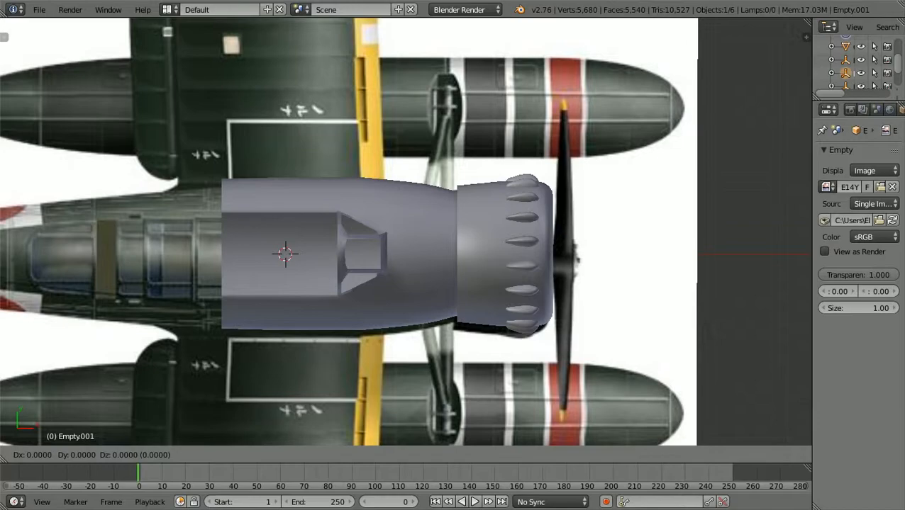
key(y)
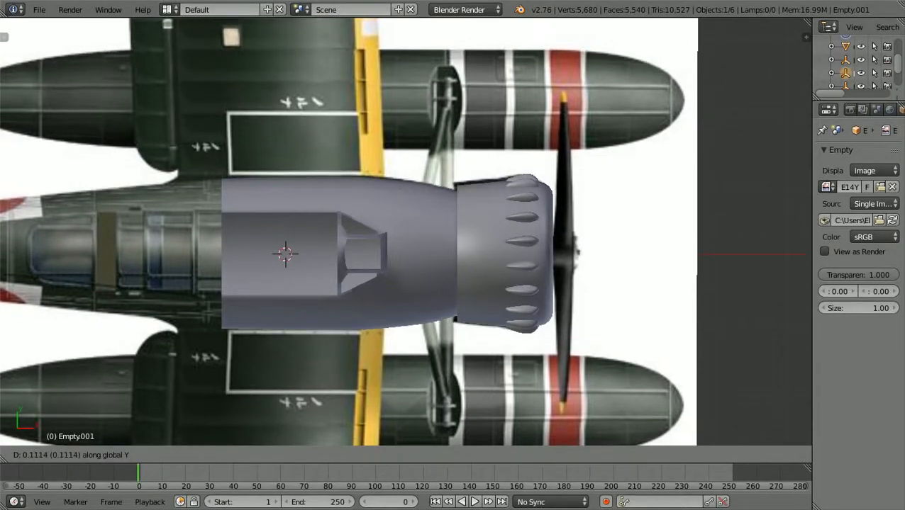
key(Return)
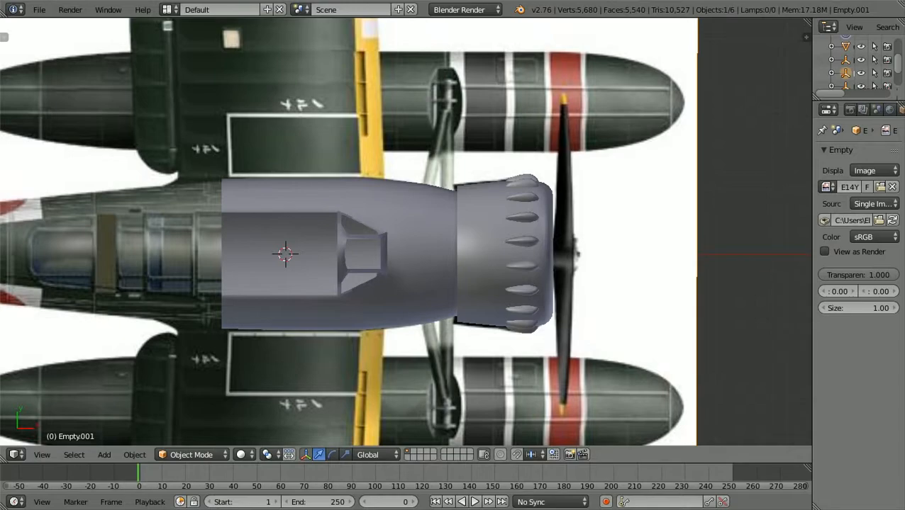
key(g)
key(x)
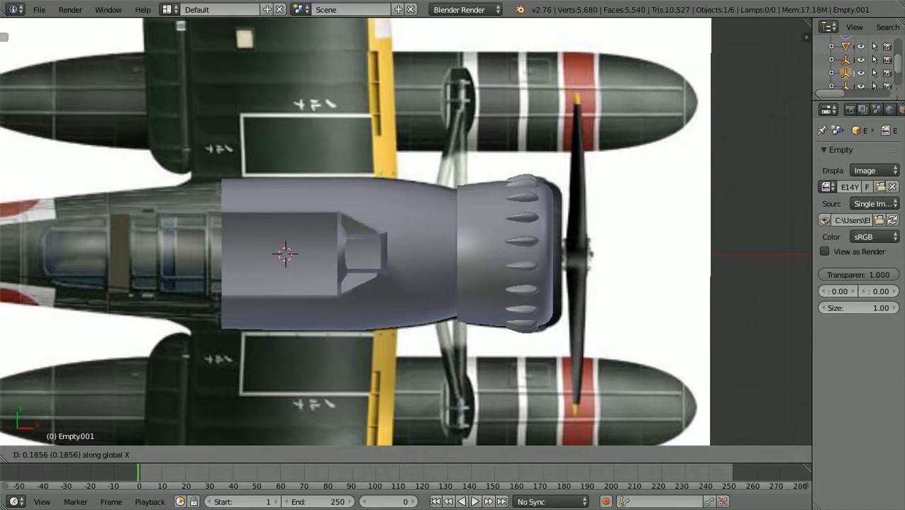
key(Return)
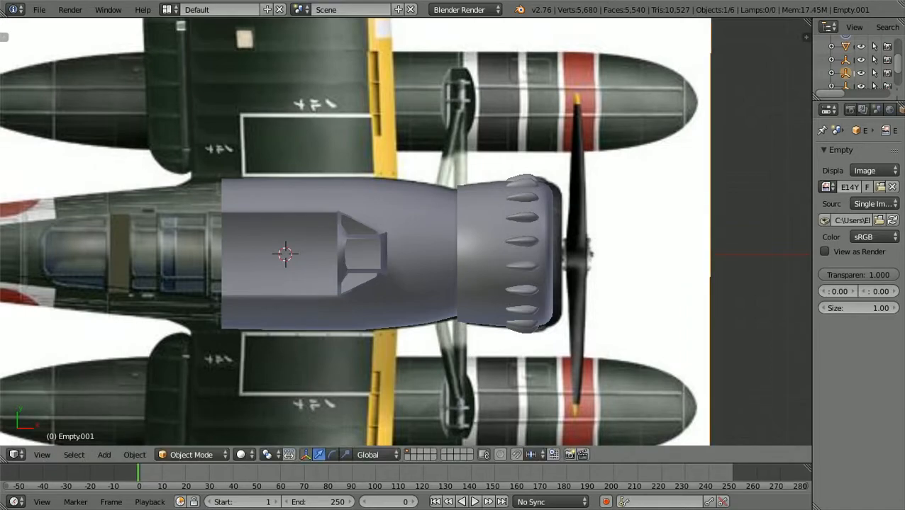
Examine the fuselage mesh as a wireframe in Edit Mode against the side-view reference image.
key(KP_1)
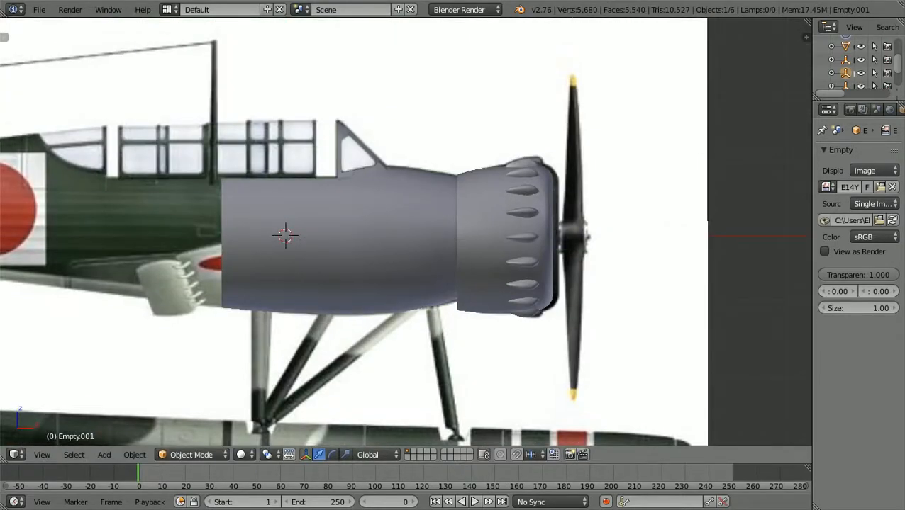
key(n)
key(n)
key(z)
key(z)
click(192, 455)
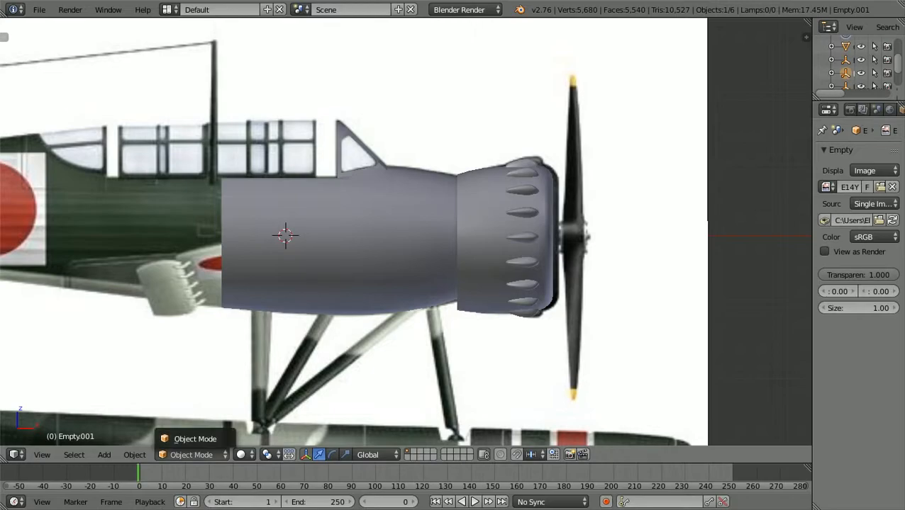
click(195, 440)
right_click(277, 276)
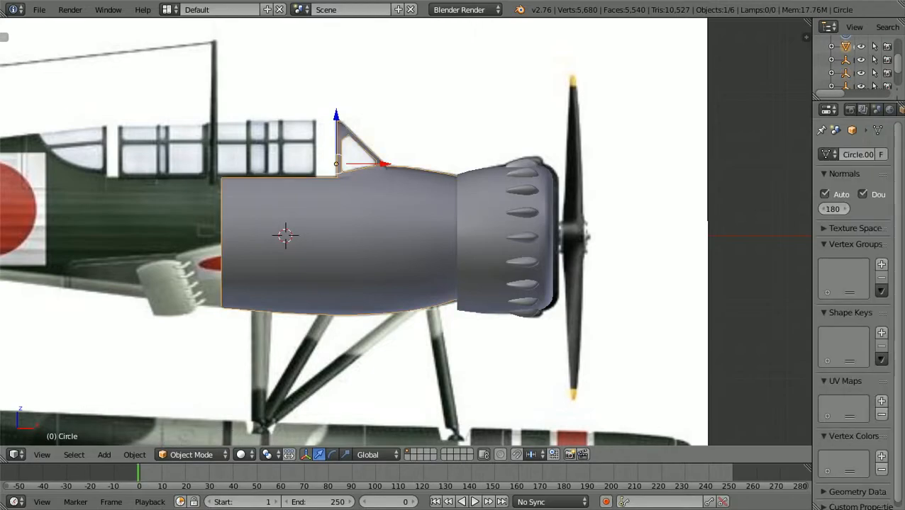
click(190, 455)
click(192, 425)
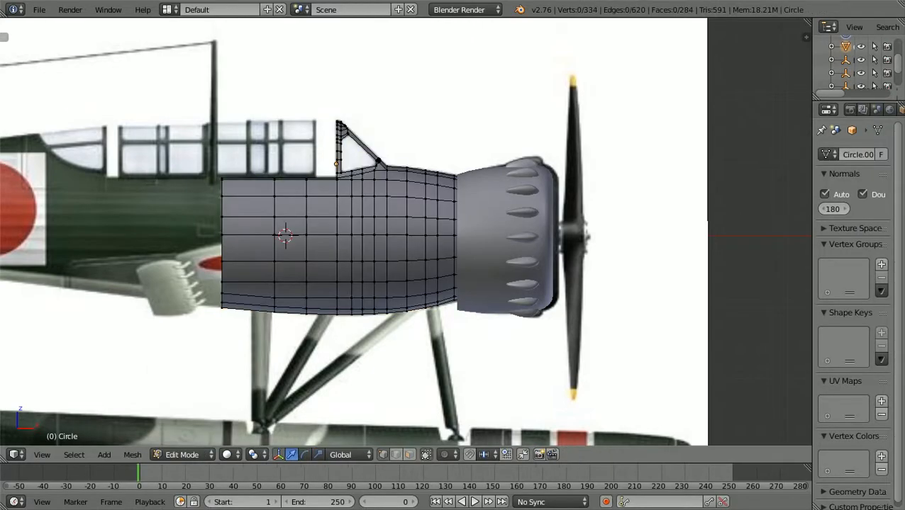
key(z)
scroll(404, 234, up, 1)
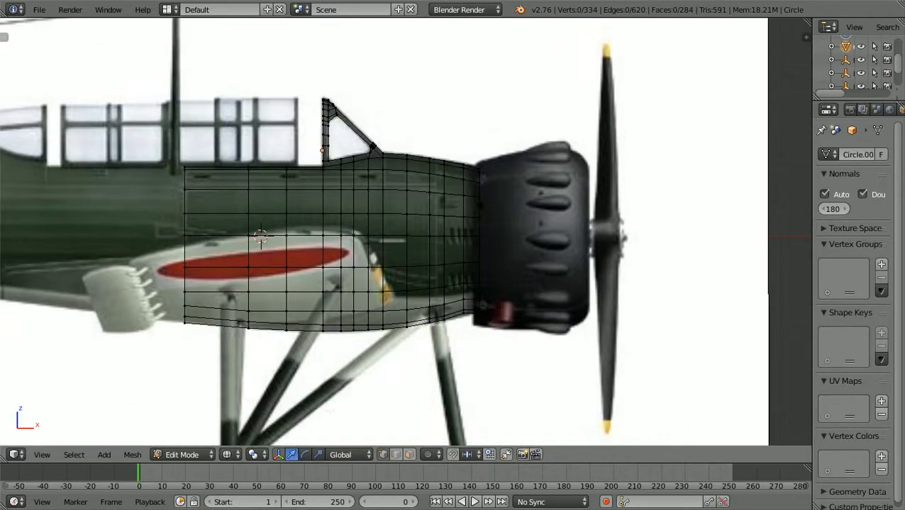
scroll(405, 232, down, 1)
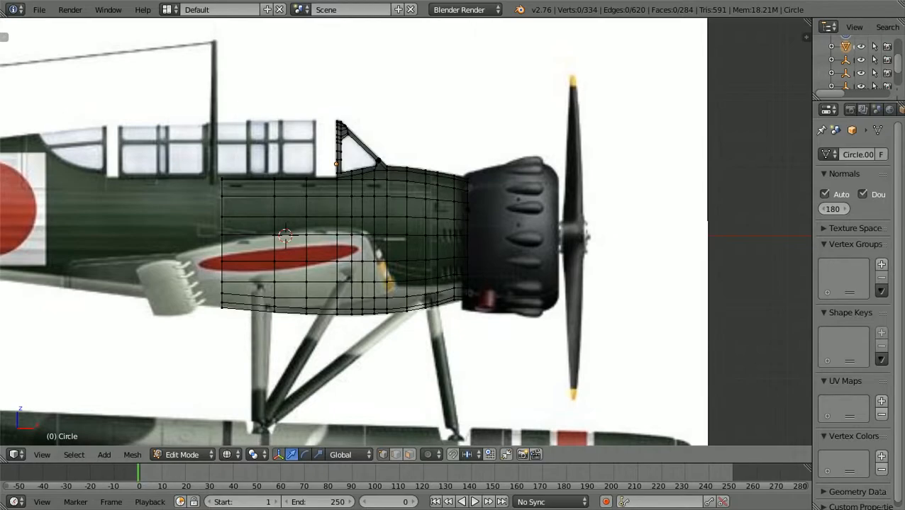
Compare the fuselage wireframe with the top-view reference, return to solid Object Mode, and check the cowling's fit in side and top views.
key(KP_7)
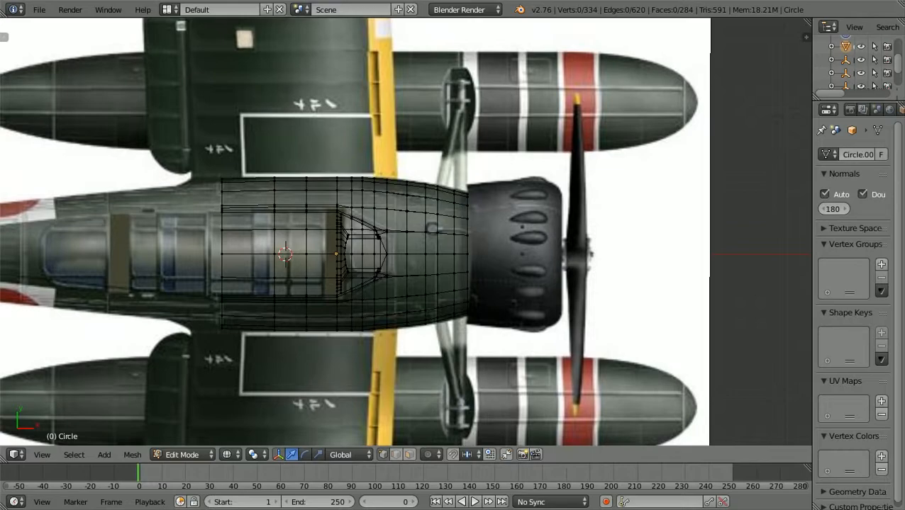
scroll(405, 232, down, 3)
scroll(402, 232, up, 2)
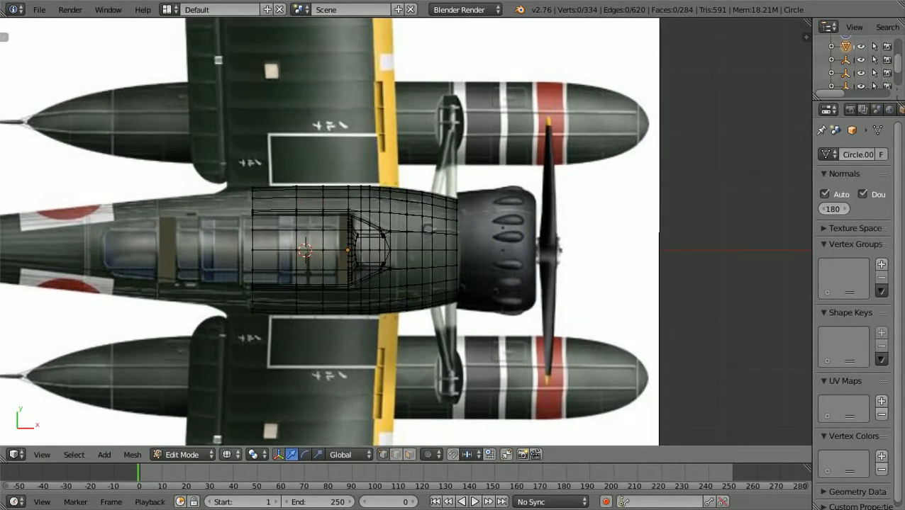
click(181, 454)
click(190, 439)
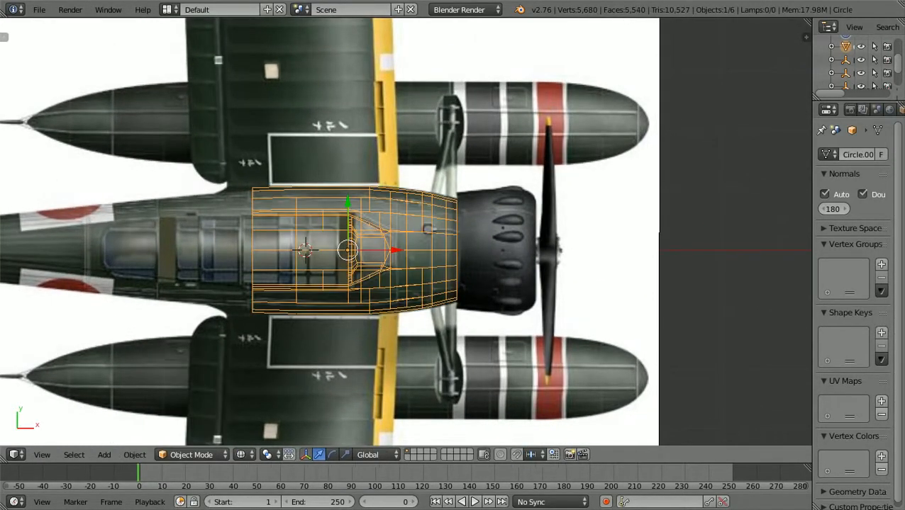
right_click(602, 241)
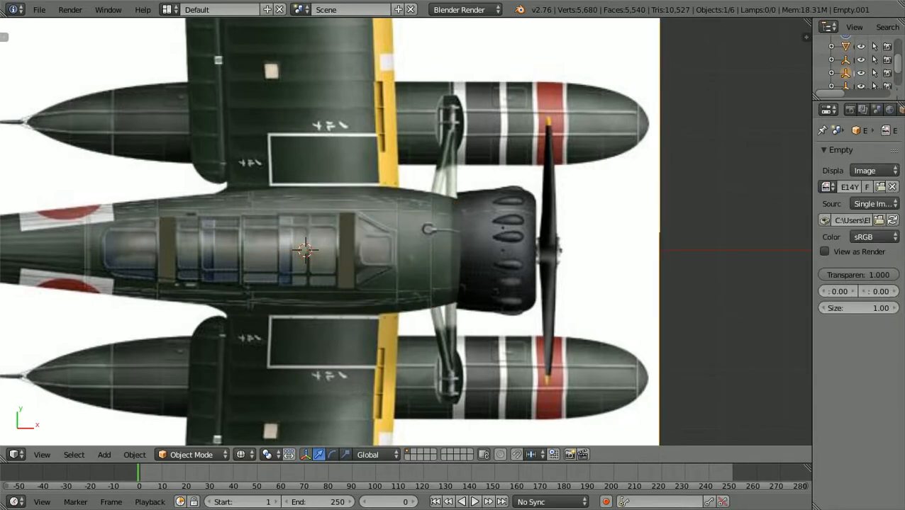
key(z)
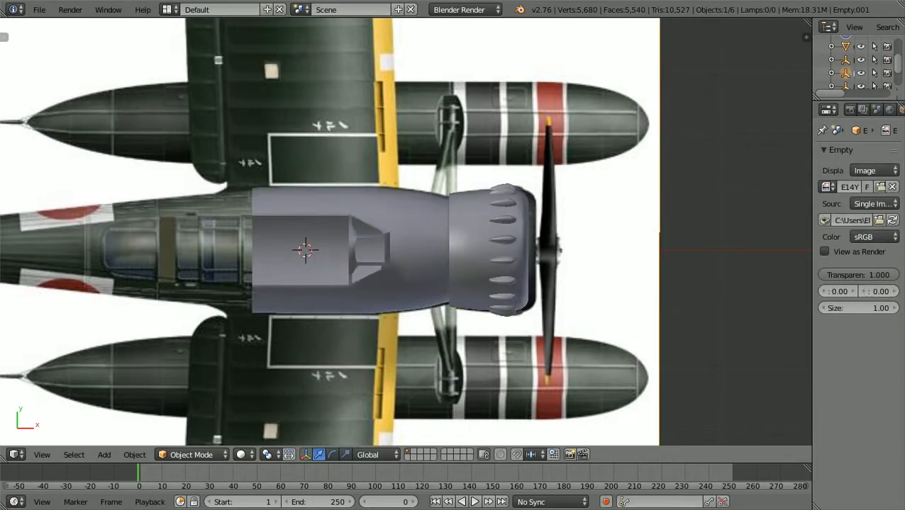
key(KP_1)
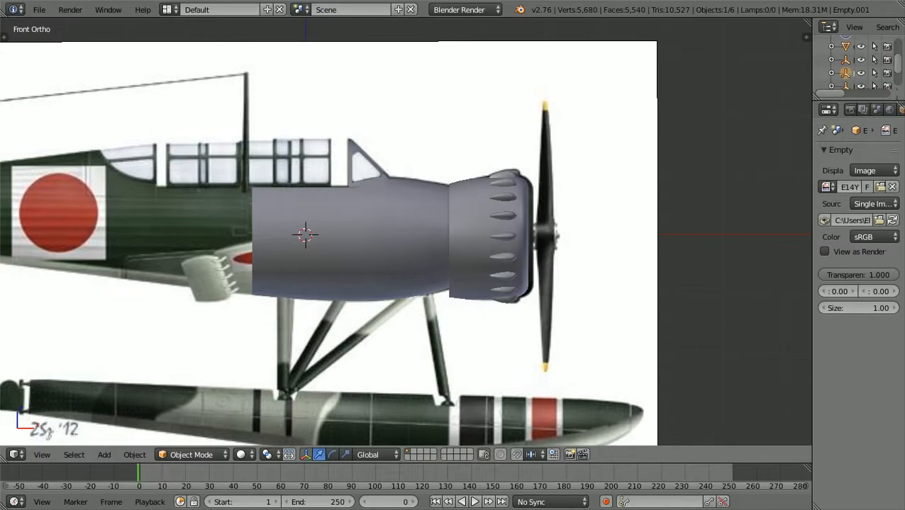
key(KP_7)
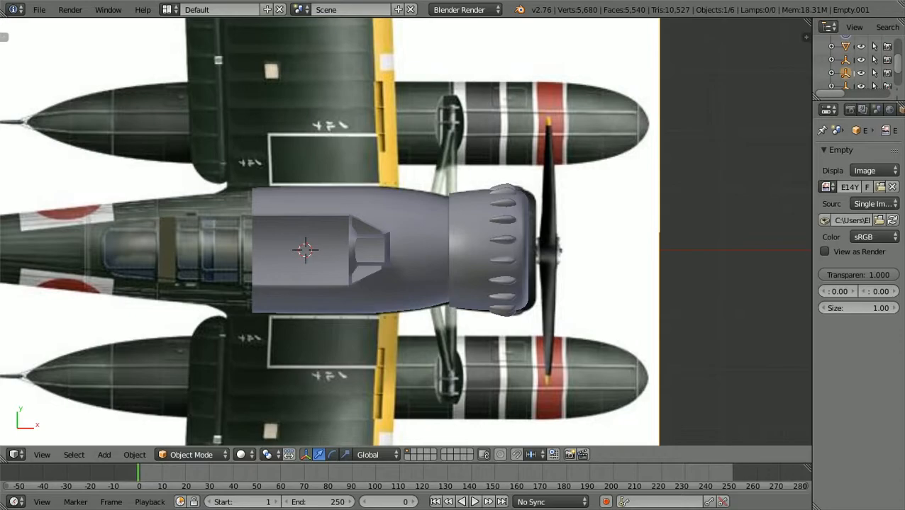
Move the engine cowling forward about 0.1 along X to match the top-view reference image.
right_click(480, 249)
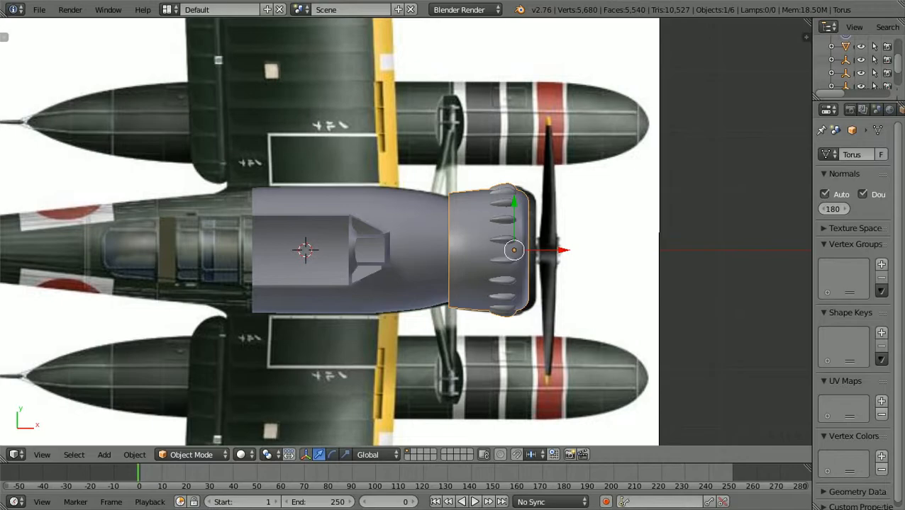
key(g)
key(x)
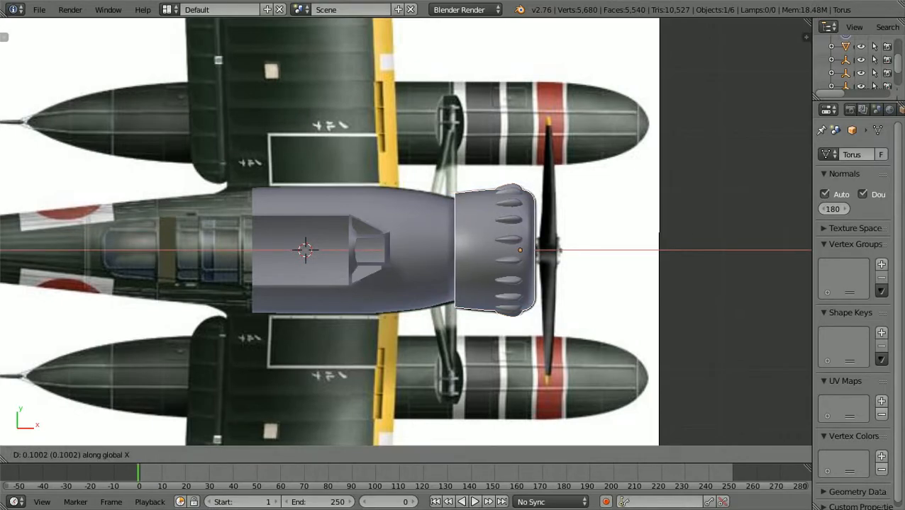
key(Return)
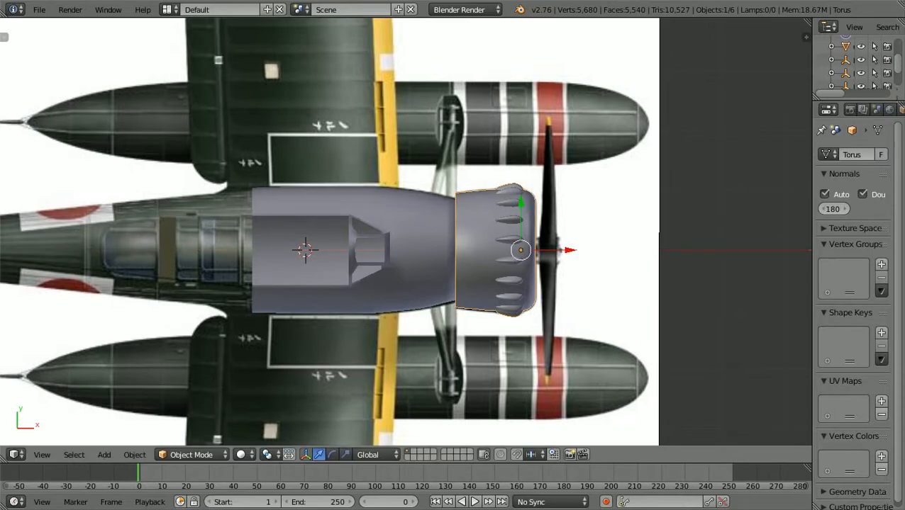
Shift the engine cowling slightly back along X against the side-view reference and check its position from above.
key(KP_1)
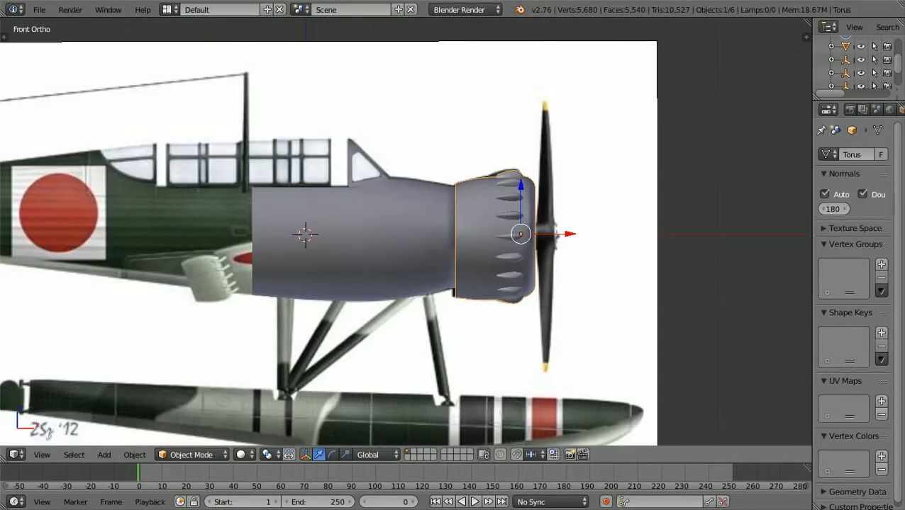
scroll(406, 234, up, 1)
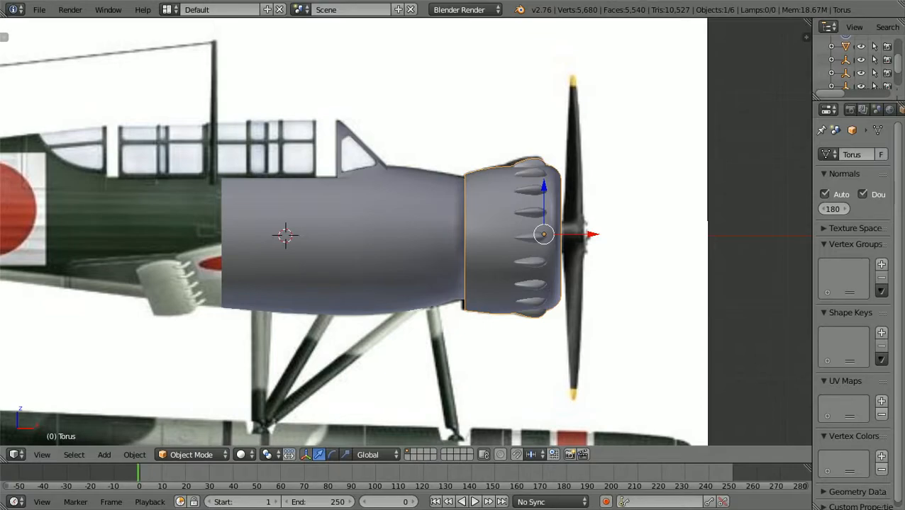
key(g)
key(x)
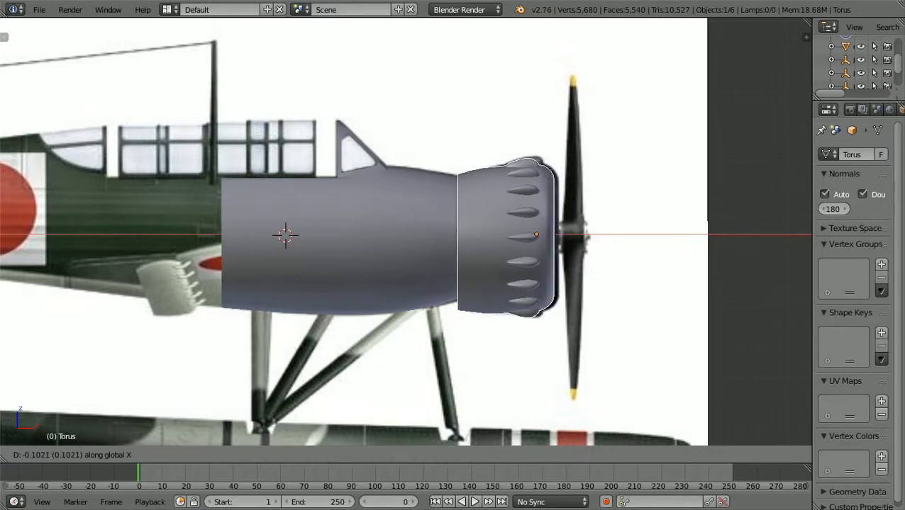
key(Return)
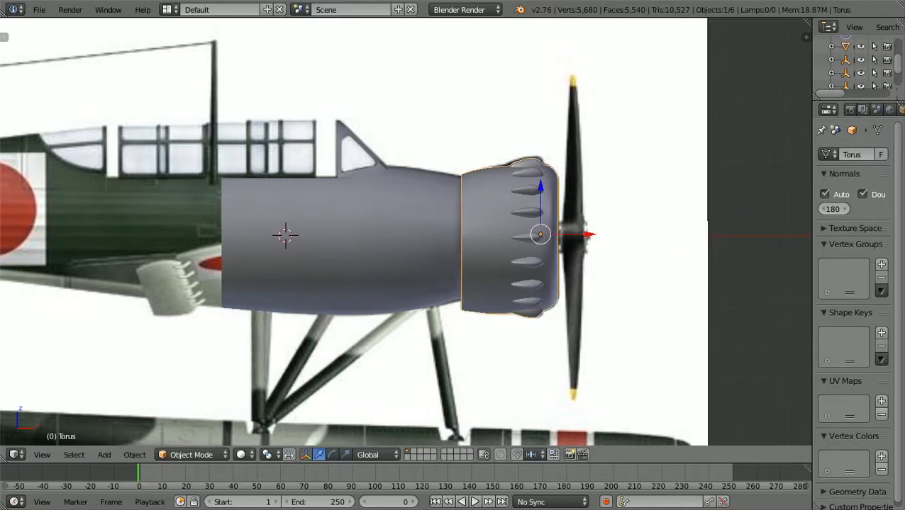
key(KP_7)
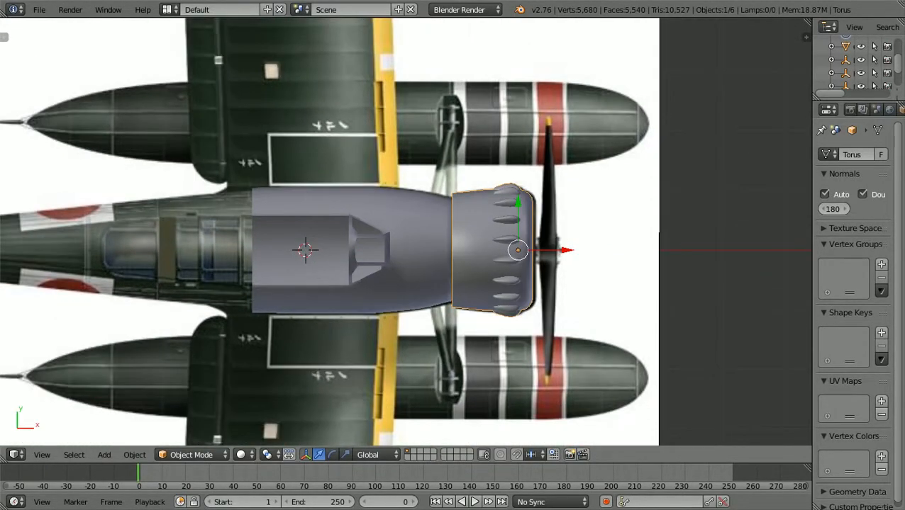
Move the top-view reference image about 0.05 back along X so its propeller and wings line up with the cowling.
scroll(408, 234, down, 1)
right_click(603, 212)
scroll(405, 234, up, 1)
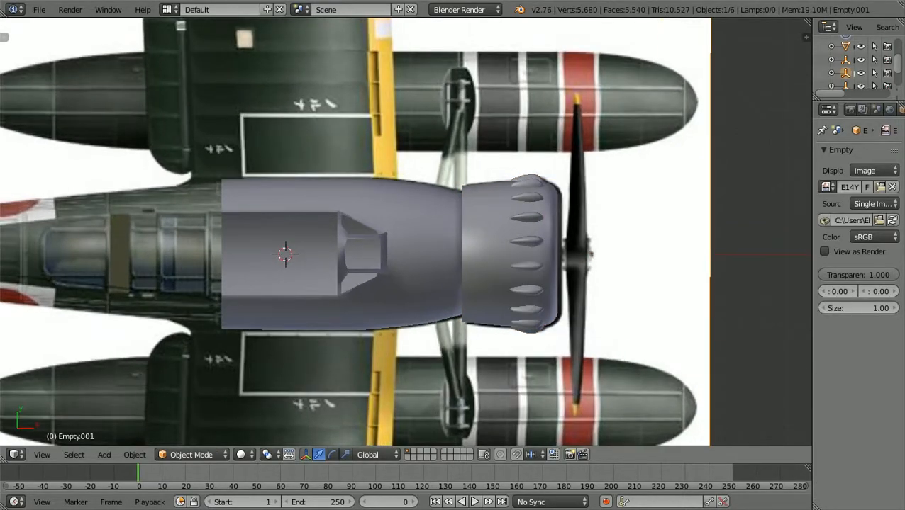
key(g)
key(x)
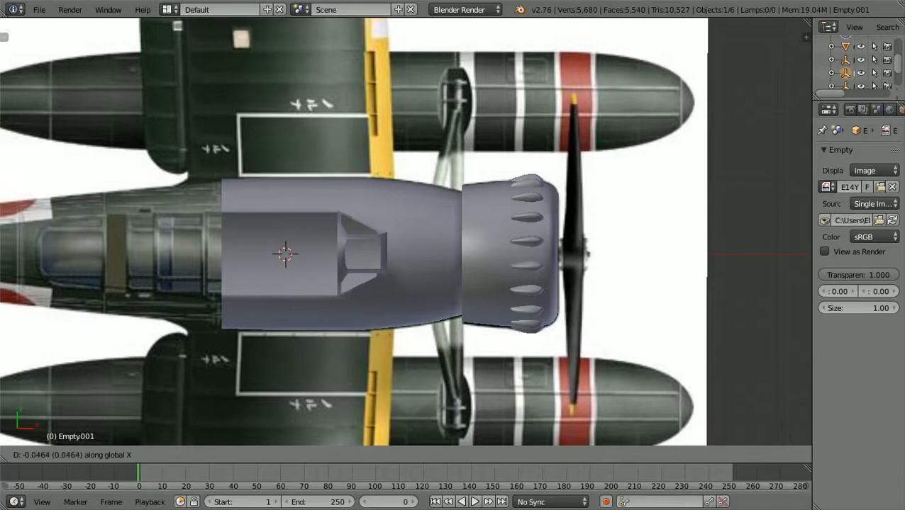
key(Return)
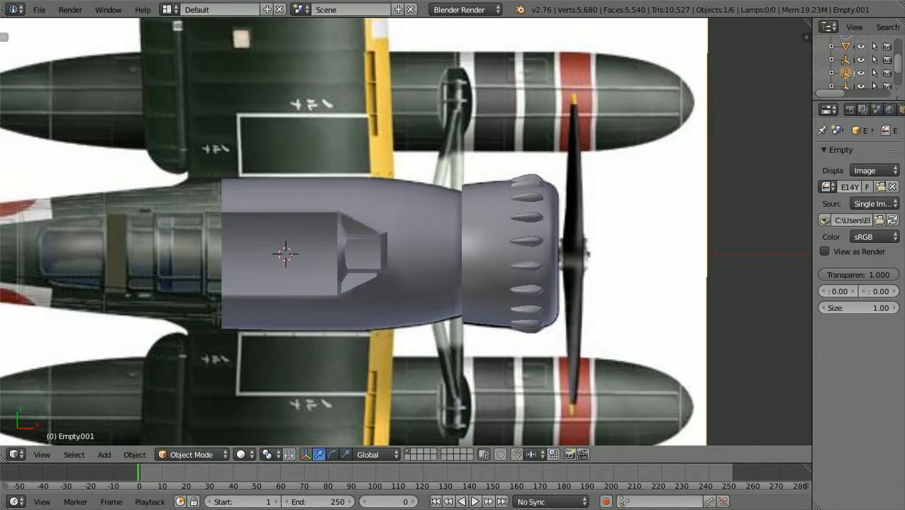
Nudge the top-view reference image slightly along Y to centre it on the fuselage, and deselect it.
key(g)
key(y)
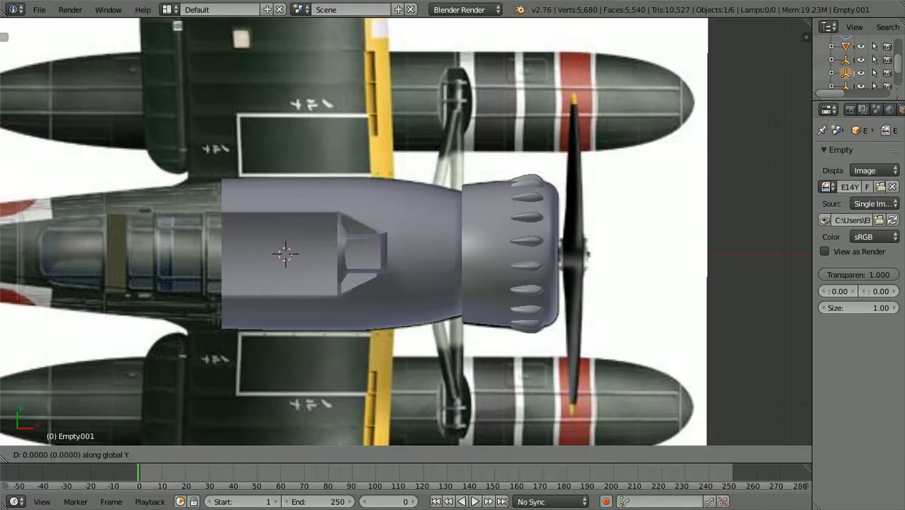
key(Return)
scroll(353, 232, down, 5)
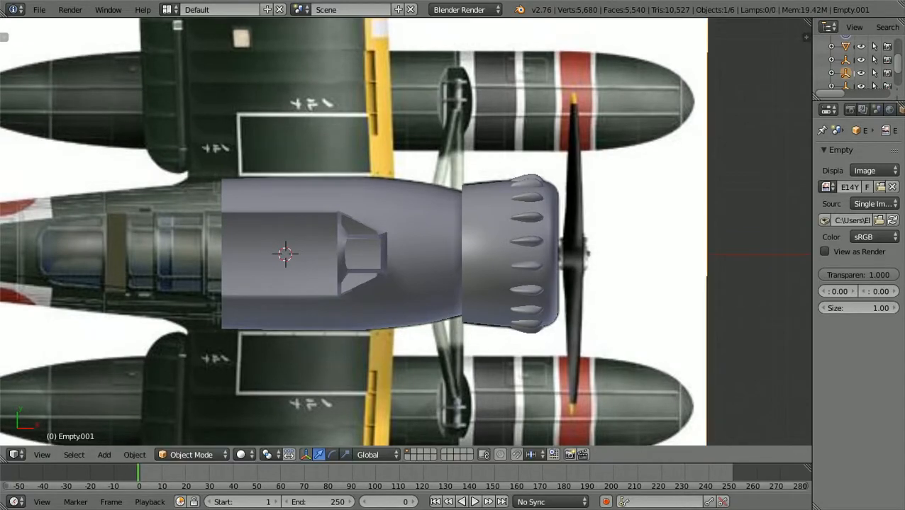
scroll(405, 232, up, 1)
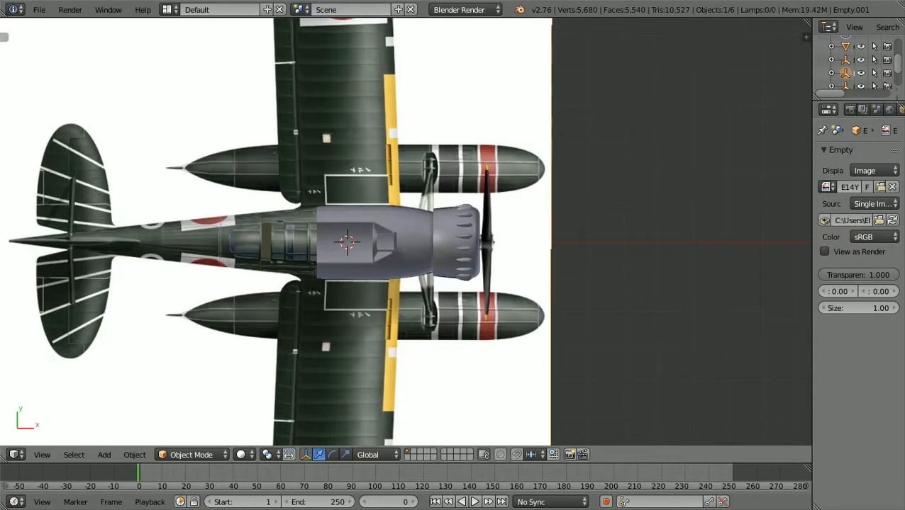
scroll(405, 232, down, 2)
scroll(406, 232, down, 1)
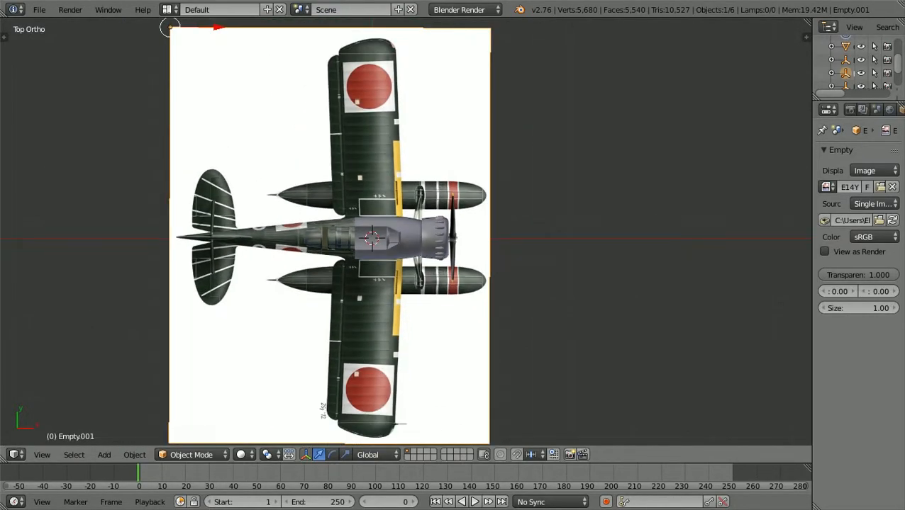
key(a)
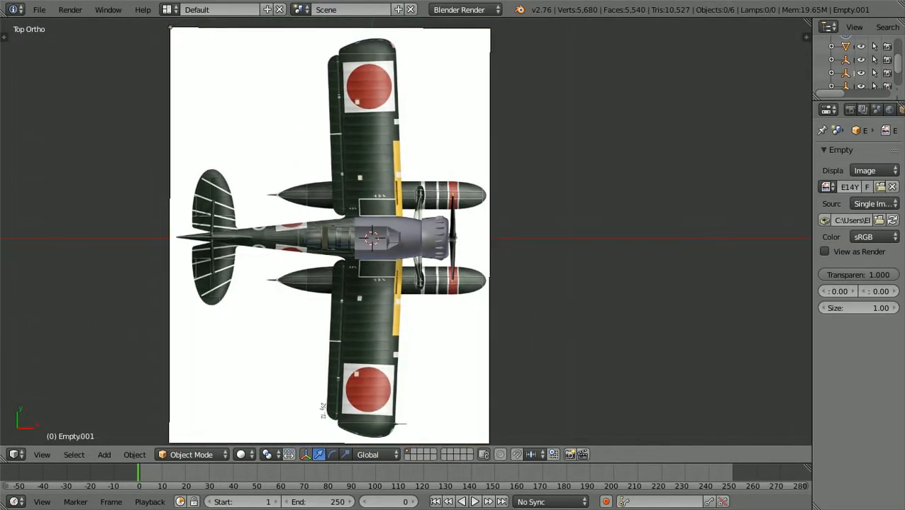
Examine how the fuselage and engine cowling fit the side-view reference image from tail to propeller.
right_click(405, 232)
scroll(406, 232, up, 2)
middle_drag(405, 231, 406, 209)
key(KP_1)
scroll(406, 233, up, 3)
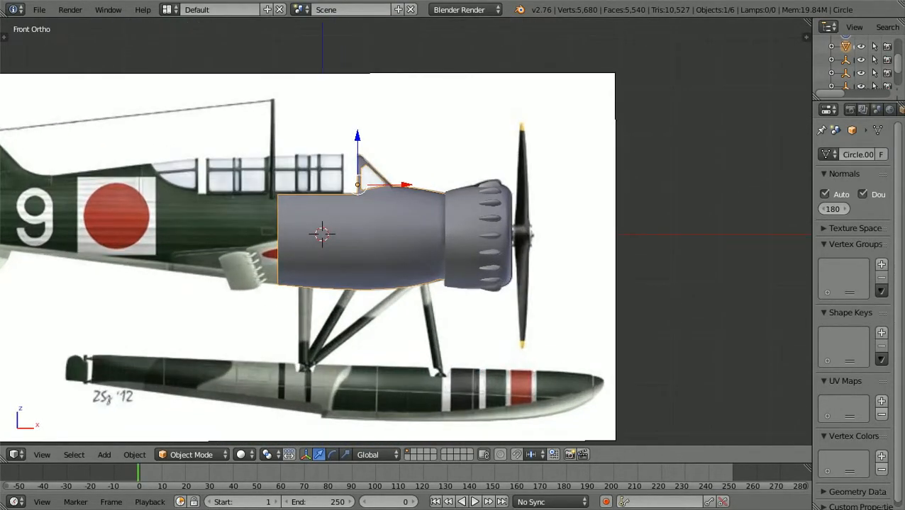
scroll(406, 234, up, 1)
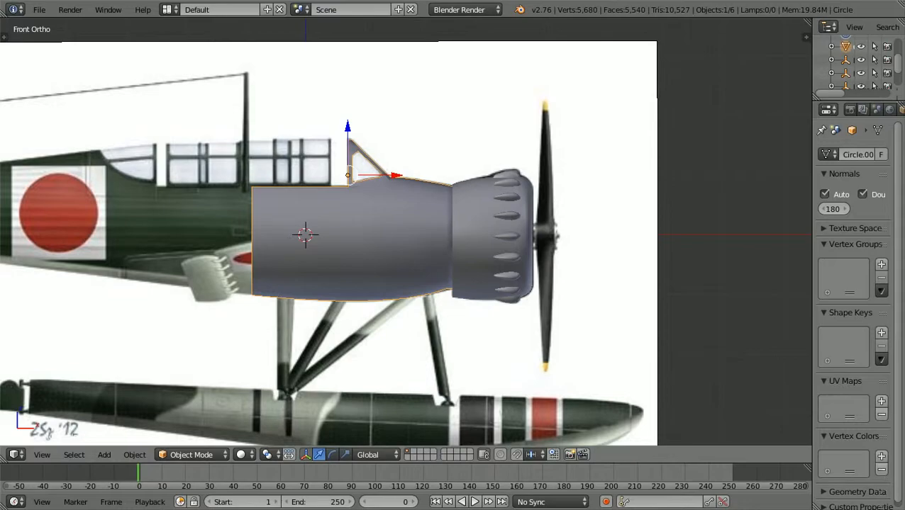
key(a)
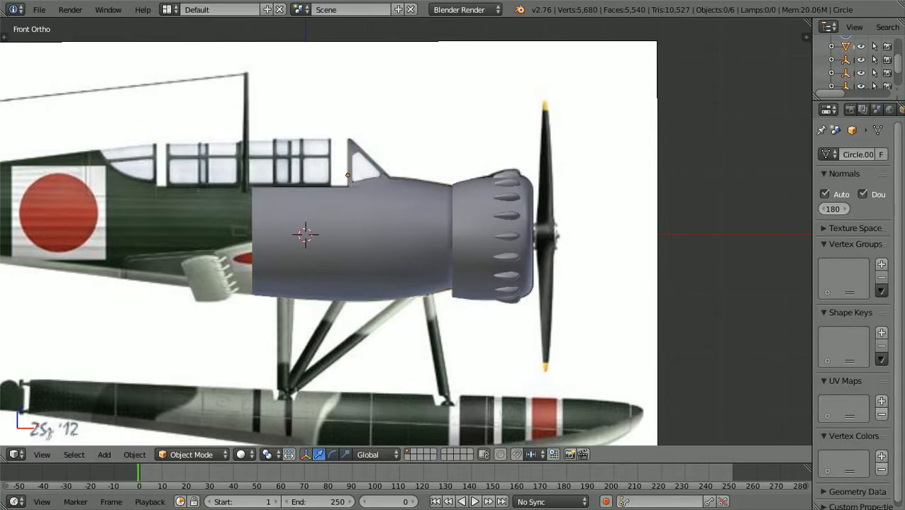
ctrl+scroll(406, 232, down, 10)
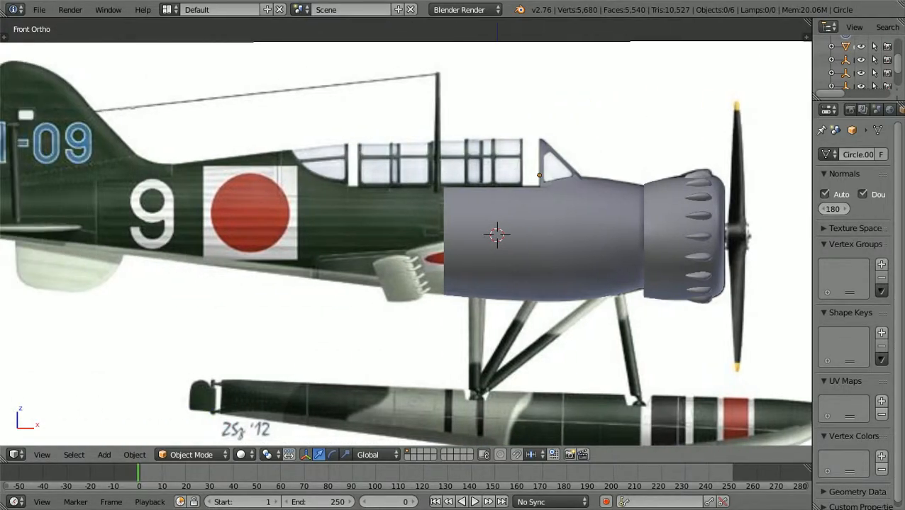
scroll(406, 232, up, 1)
ctrl+scroll(405, 232, up, 7)
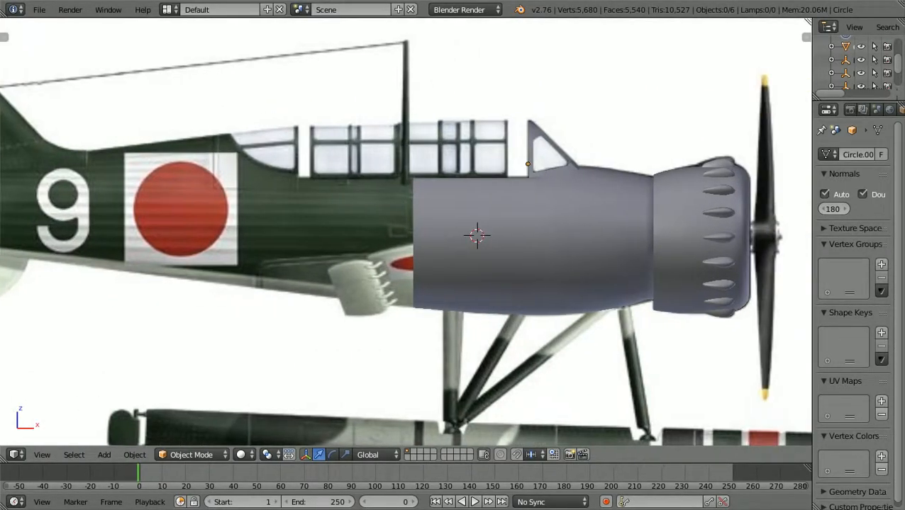
scroll(405, 232, up, 2)
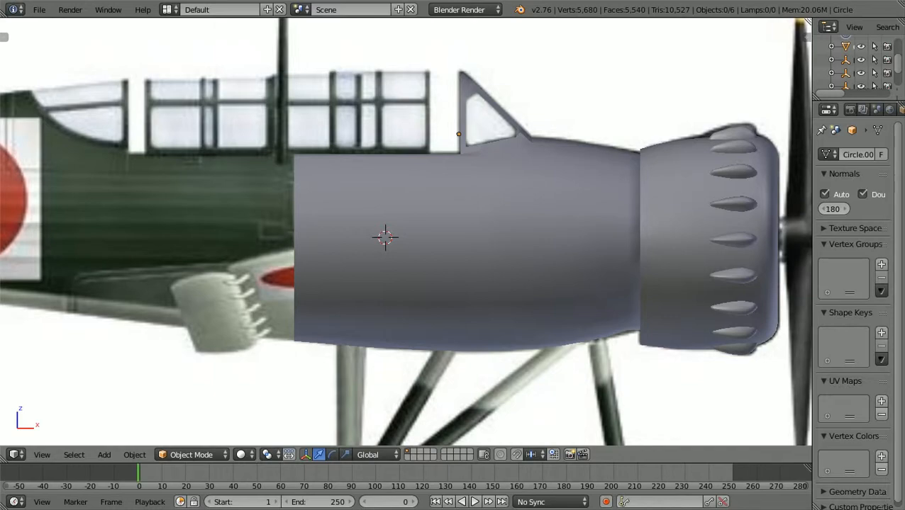
Show the fuselage as a wireframe in Edit Mode and move the edge loop nearest its open rear end about 0.11 back along X.
right_click(461, 234)
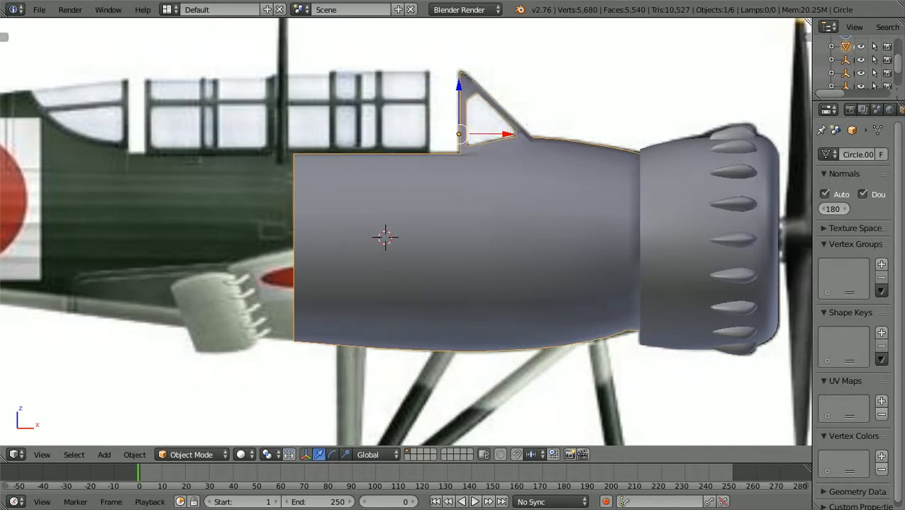
click(190, 455)
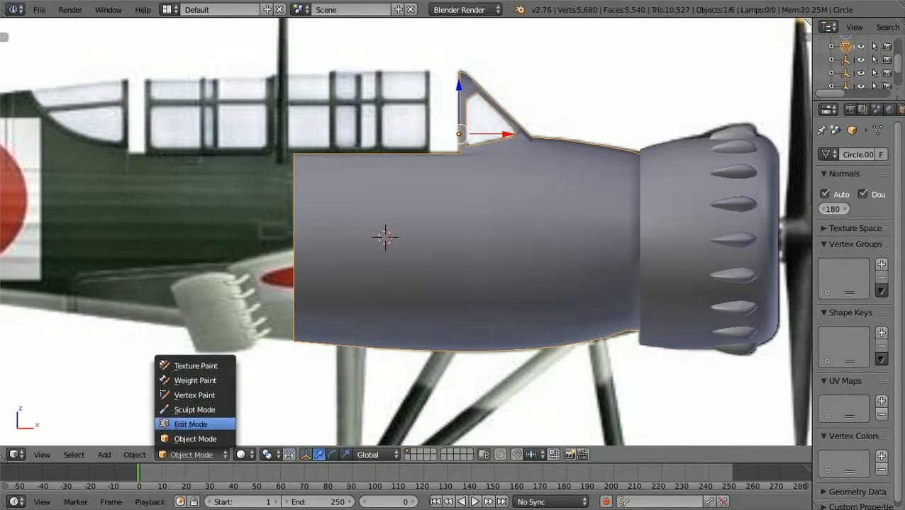
click(190, 424)
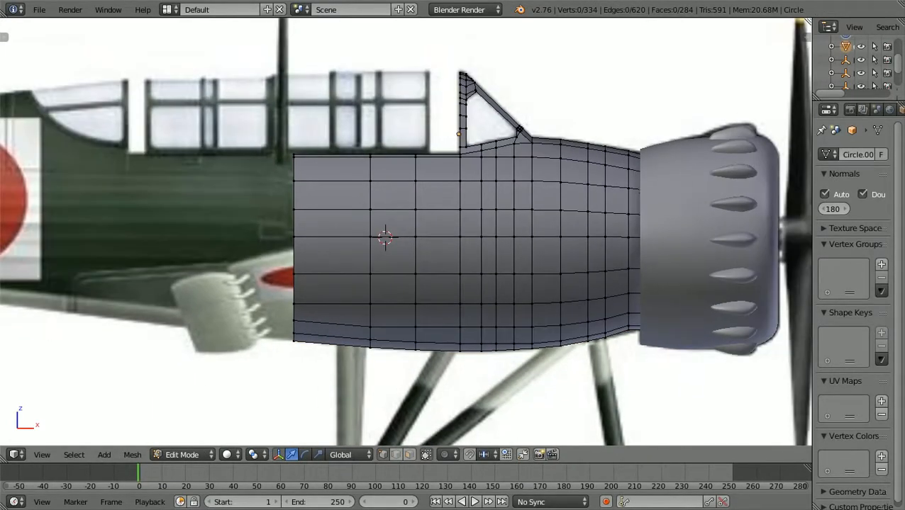
key(z)
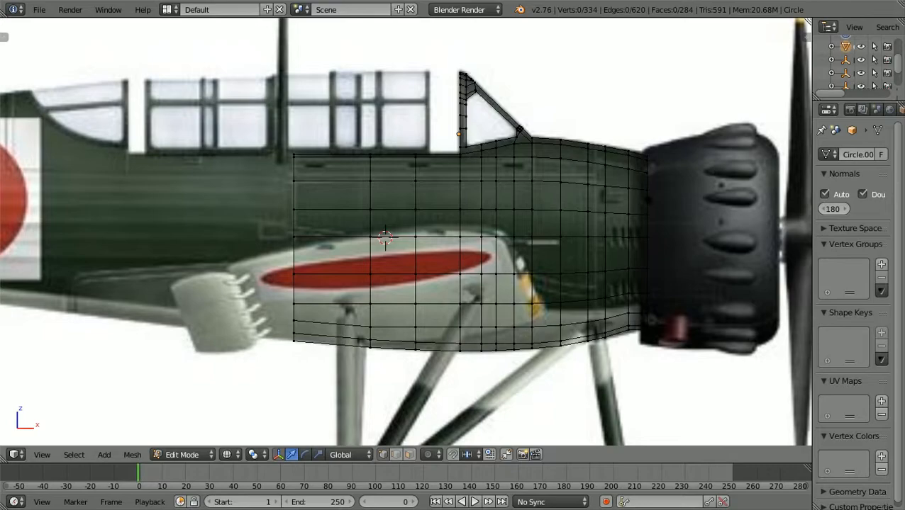
alt+right_click(385, 238)
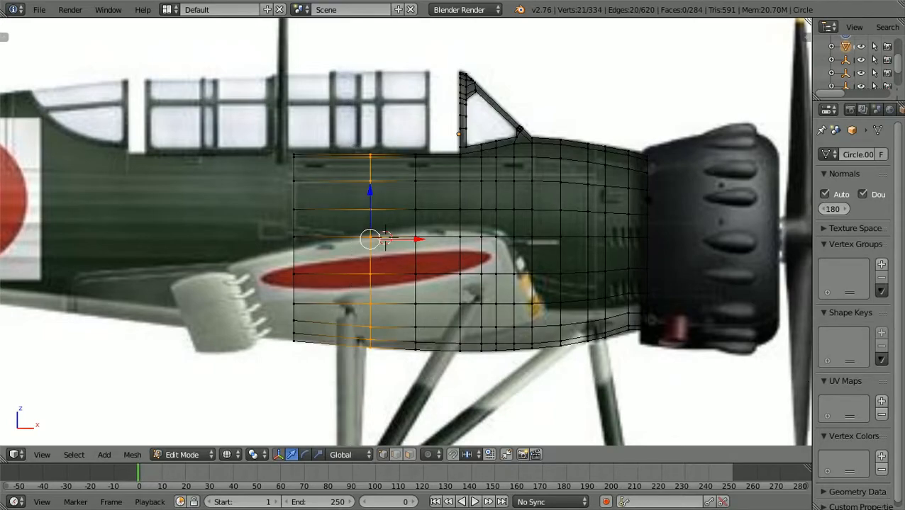
scroll(383, 239, up, 1)
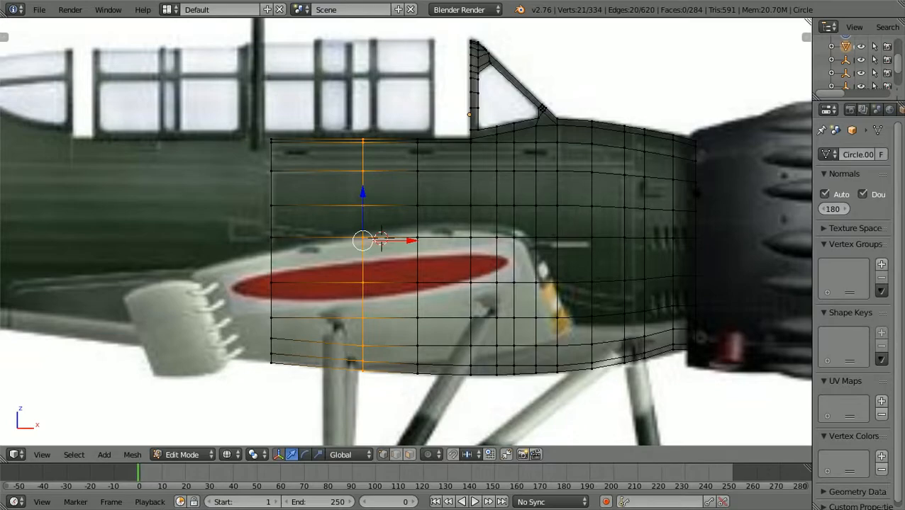
key(g)
key(x)
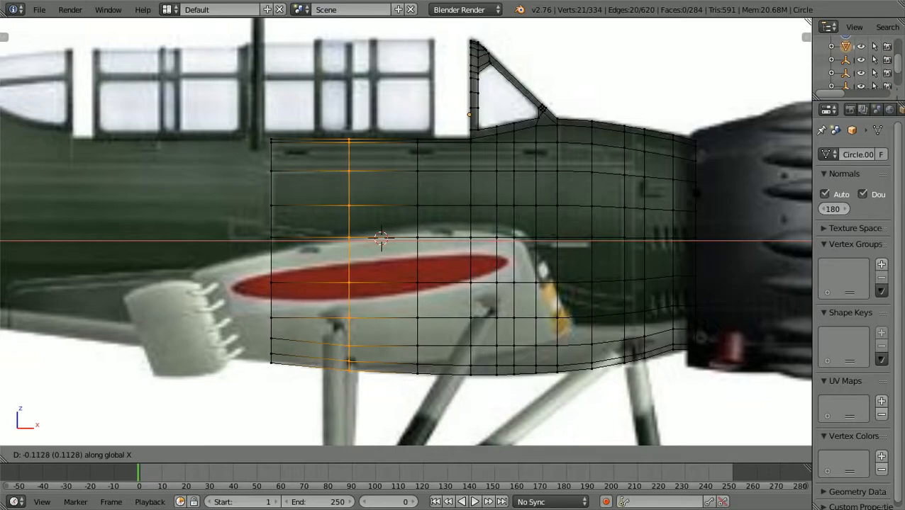
key(Return)
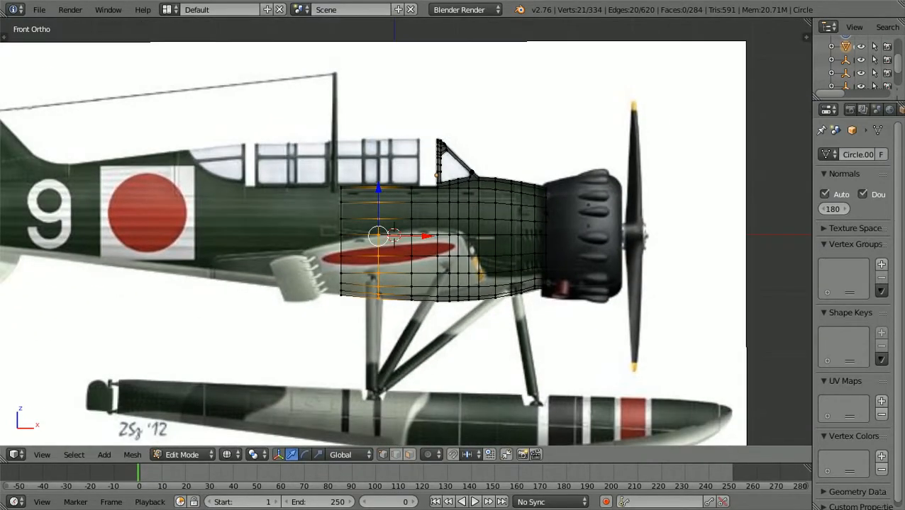
Check the edge loop against the top-view reference and return the fuselage mesh to solid shading with nothing selected.
key(KP_7)
scroll(406, 232, up, 4)
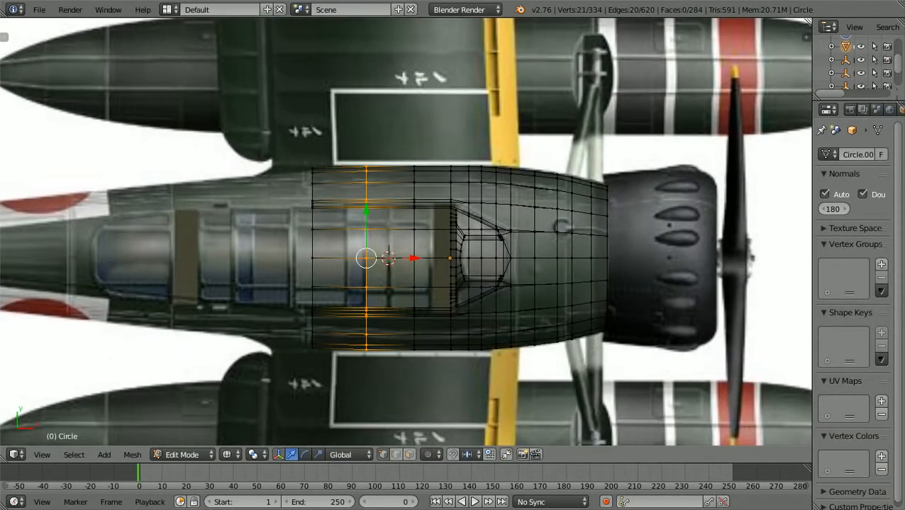
scroll(407, 239, down, 1)
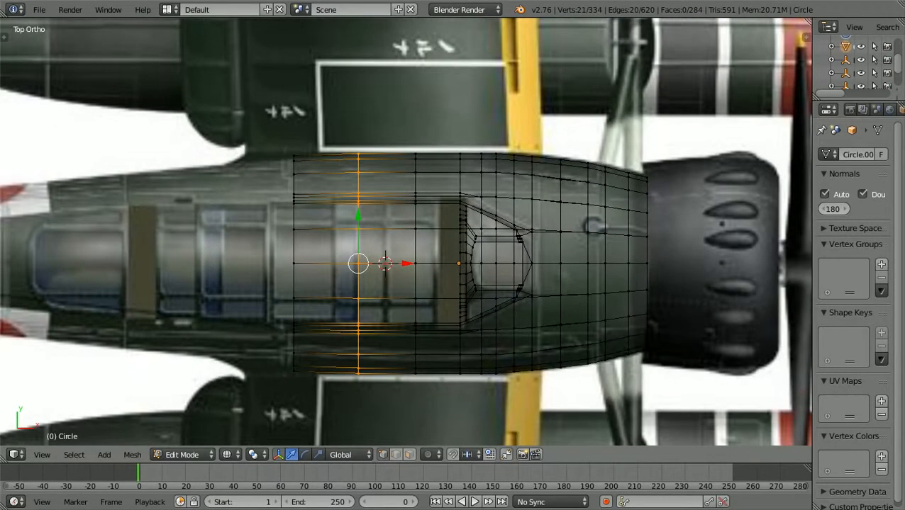
key(alt+z)
scroll(407, 232, down, 2)
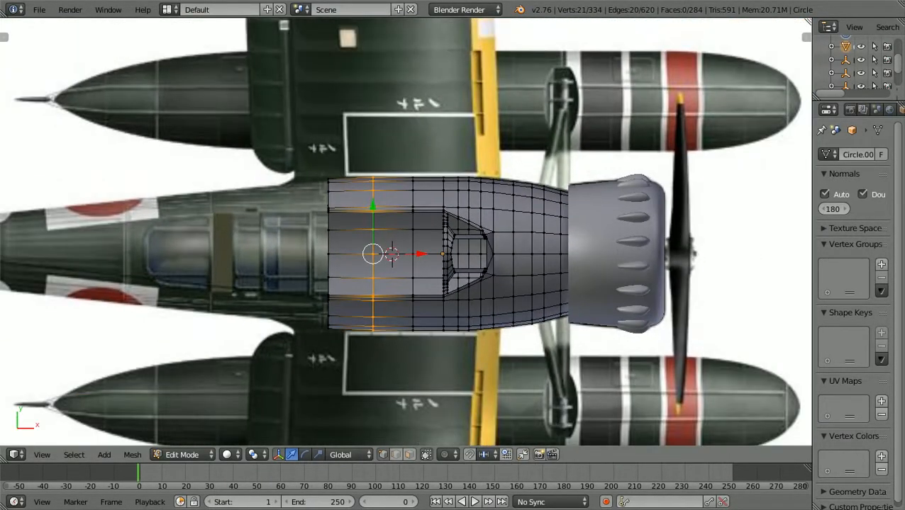
scroll(406, 232, up, 3)
key(a)
scroll(406, 232, up, 1)
scroll(406, 232, down, 1)
middle_drag(407, 232, 450, 162)
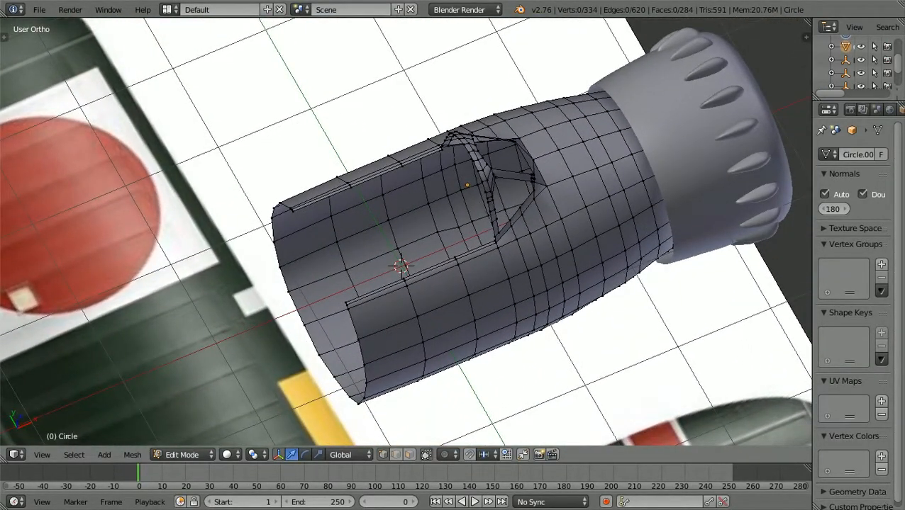
Fill the edge loop nearest the fuselage's open rear end with a single face to form a bulkhead, and deselect it.
click(396, 454)
alt+right_click(412, 301)
scroll(412, 301, down, 1)
middle_drag(412, 301, 422, 265)
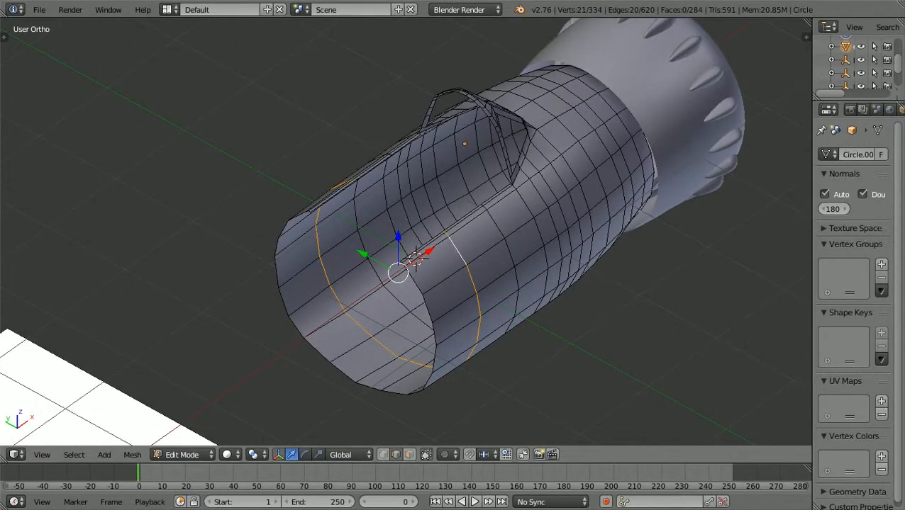
key(f)
scroll(415, 257, down, 1)
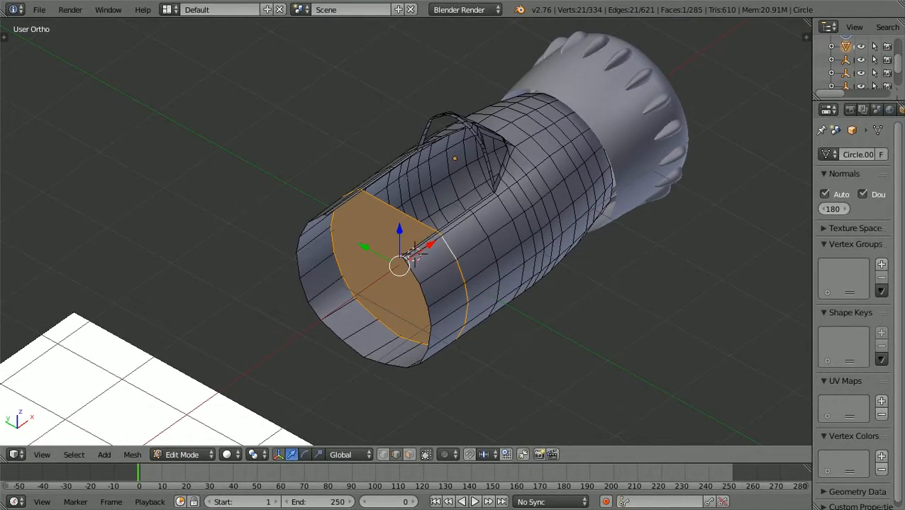
key(a)
Set the bulkhead face inside the fuselage to flat shading and deselect it.
middle_drag(415, 257, 419, 284)
click(409, 455)
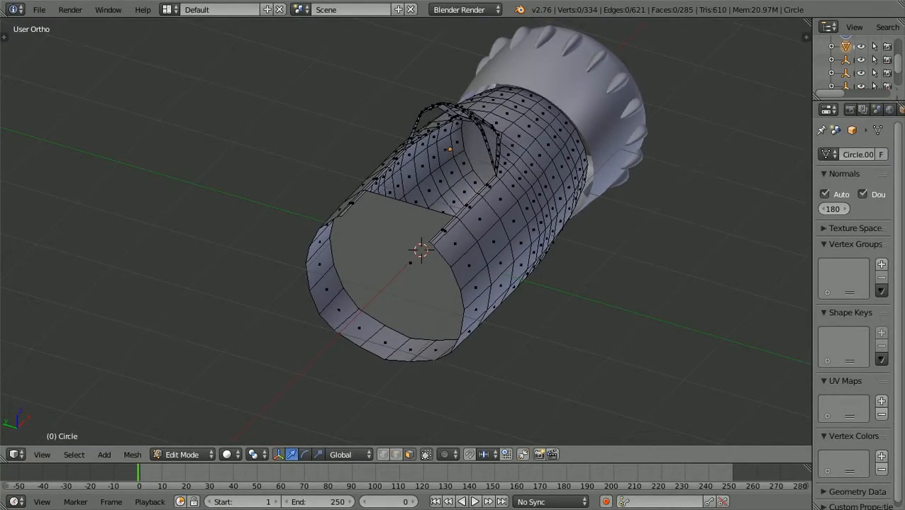
key(t)
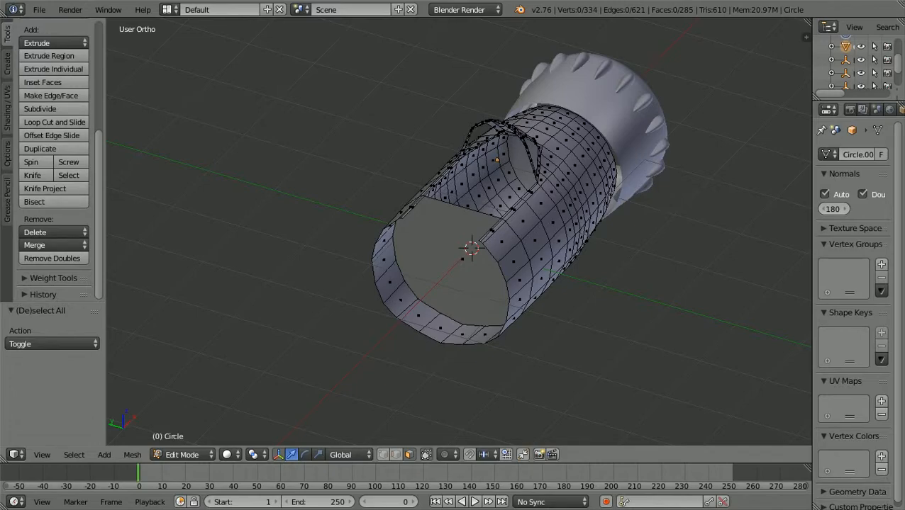
click(7, 109)
right_click(473, 246)
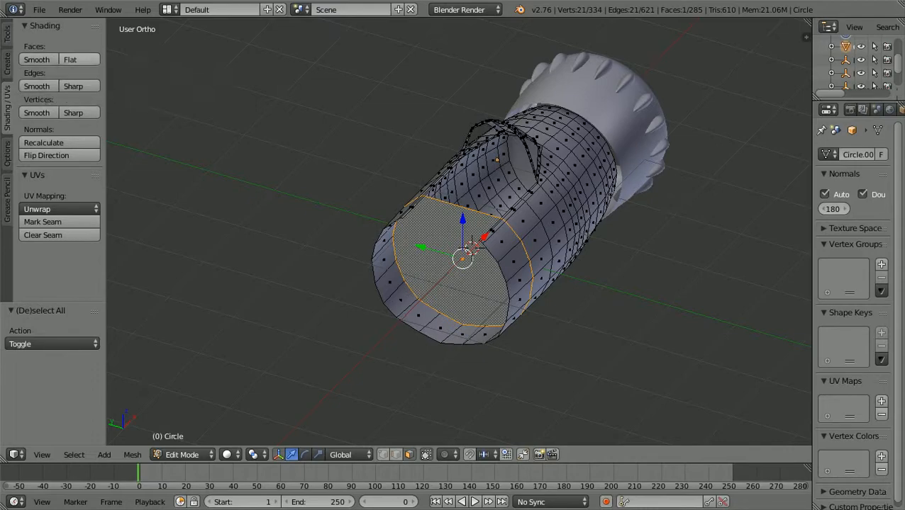
click(70, 59)
scroll(461, 241, down, 3)
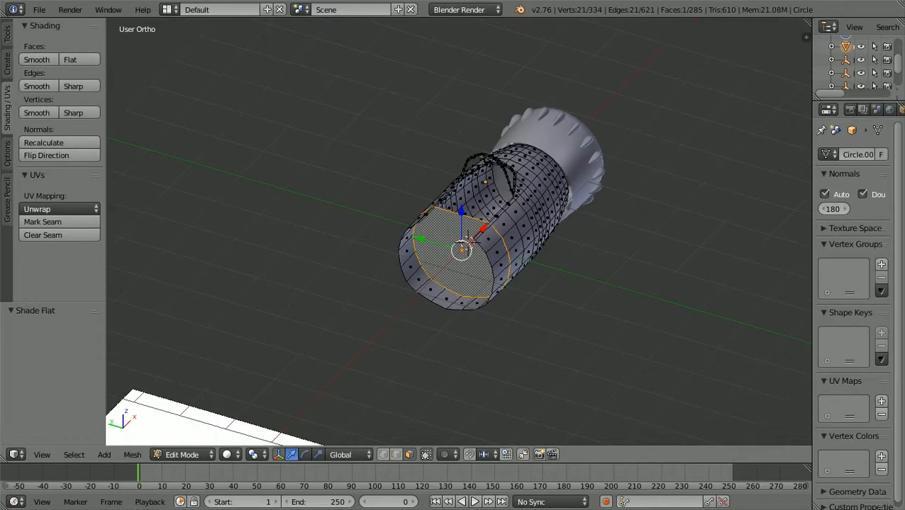
key(a)
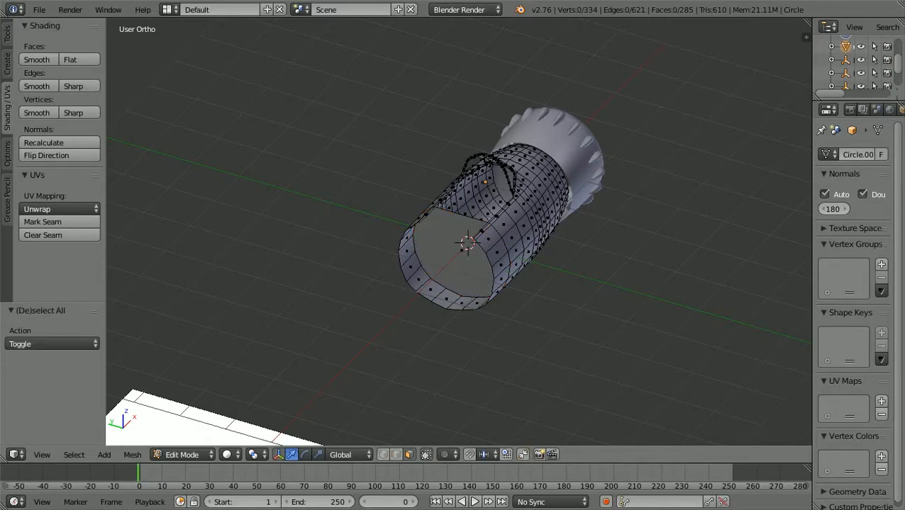
Return to Object Mode and inspect the bulkhead inside the cockpit opening from the front.
click(181, 455)
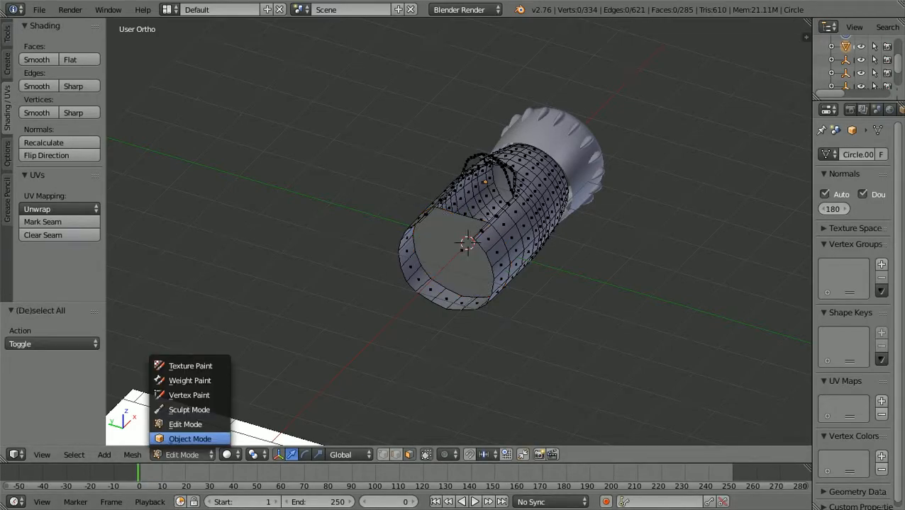
click(186, 439)
scroll(461, 248, up, 5)
middle_drag(496, 241, 319, 290)
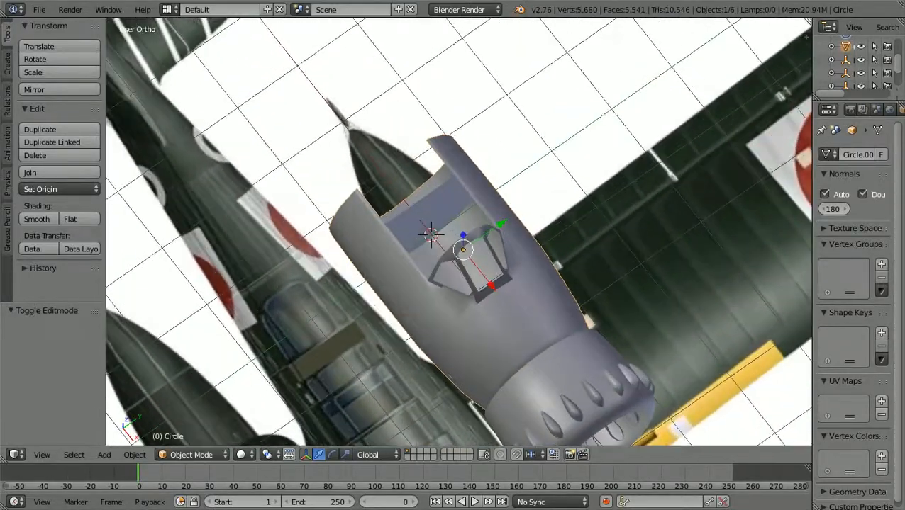
Examine the bulkhead and the fuselage's open rear end from above, from behind and against the side-view reference.
key(KP_7)
scroll(458, 231, up, 3)
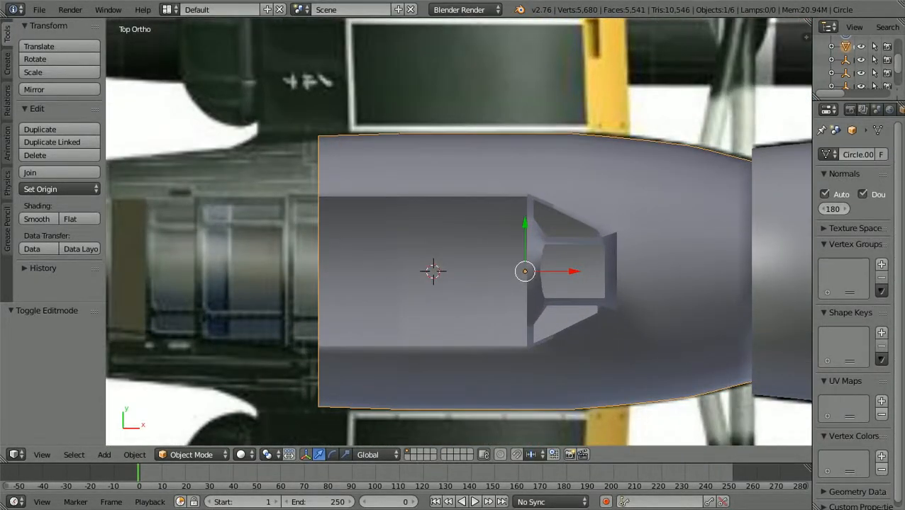
scroll(458, 231, down, 1)
middle_drag(426, 312, 163, 229)
middle_drag(454, 269, 280, 221)
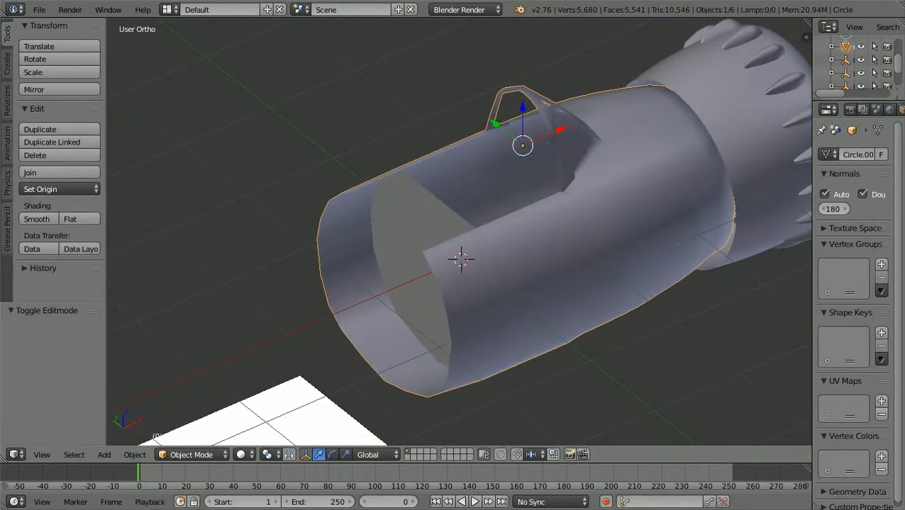
key(KP_1)
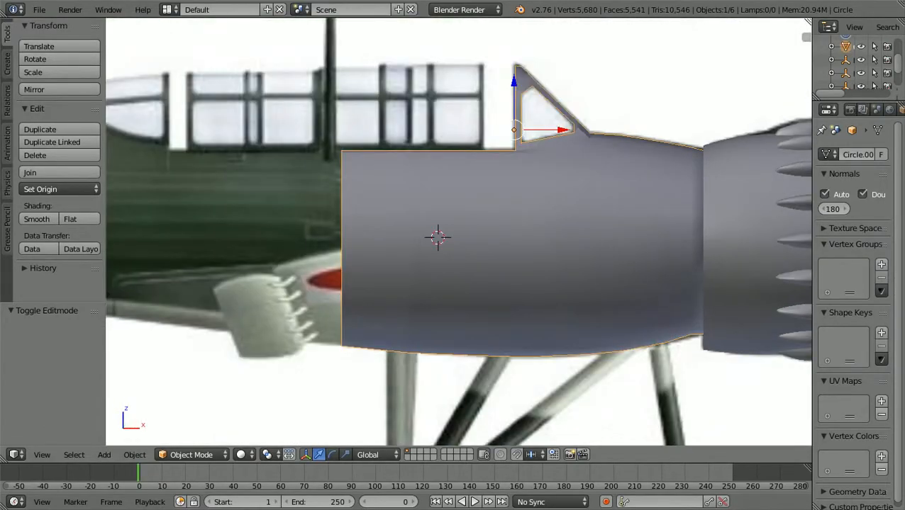
scroll(459, 232, down, 1)
scroll(458, 232, up, 1)
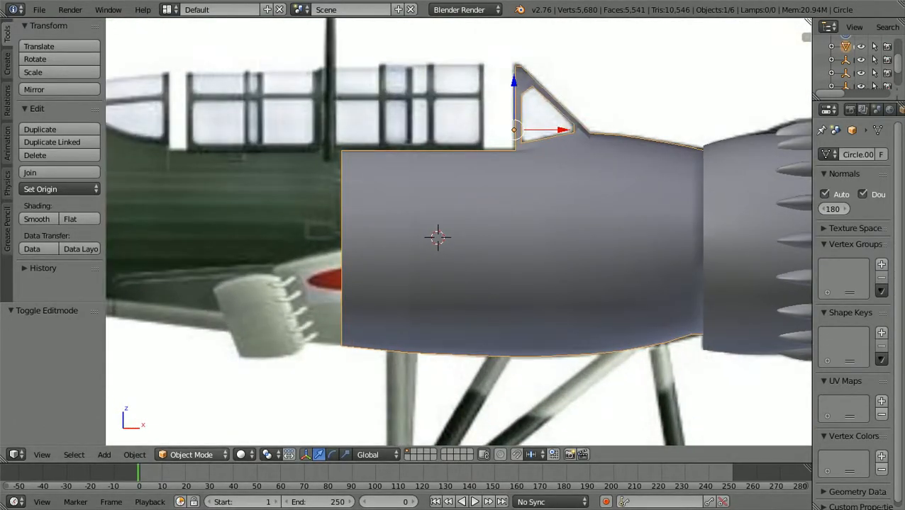
Enlarge the 3D view, enter Edit Mode with vertex selection and wireframe shading, and select all vertices of the fuselage's open rear edge.
key(t)
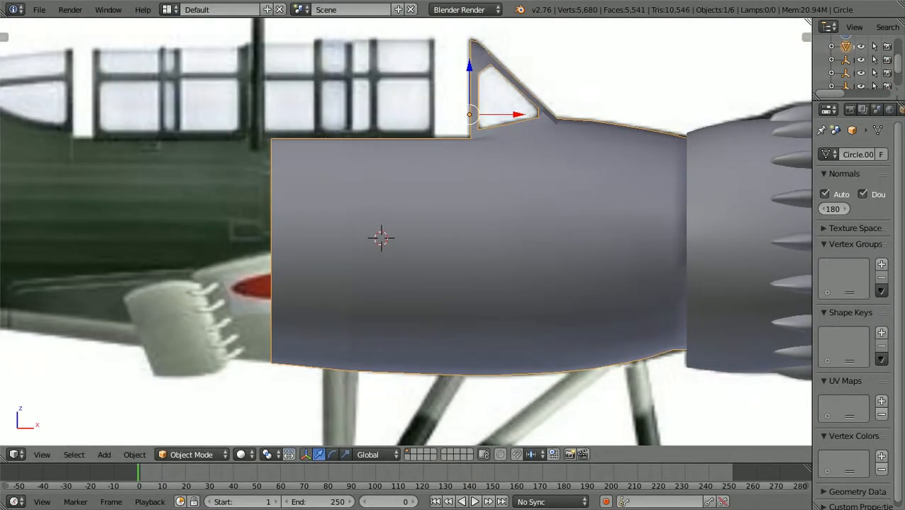
click(188, 455)
click(180, 424)
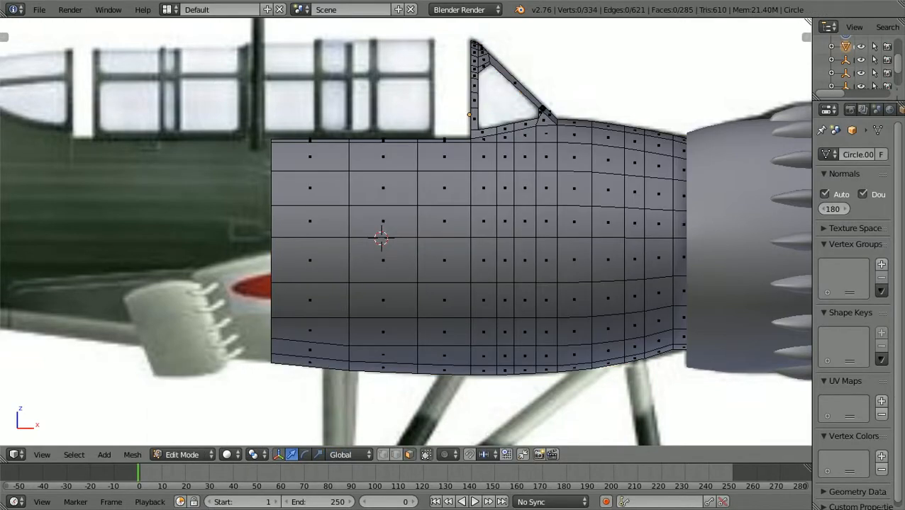
scroll(406, 232, up, 1)
click(383, 455)
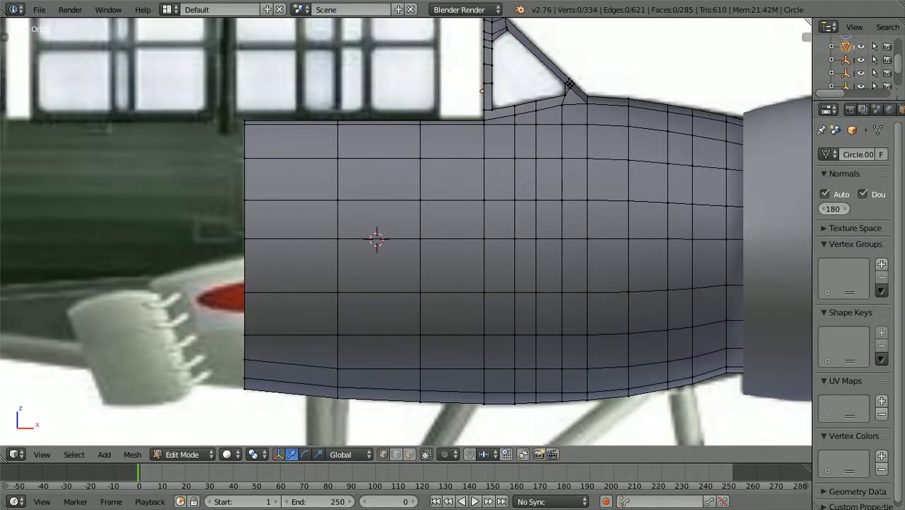
ctrl+scroll(406, 232, down, 7)
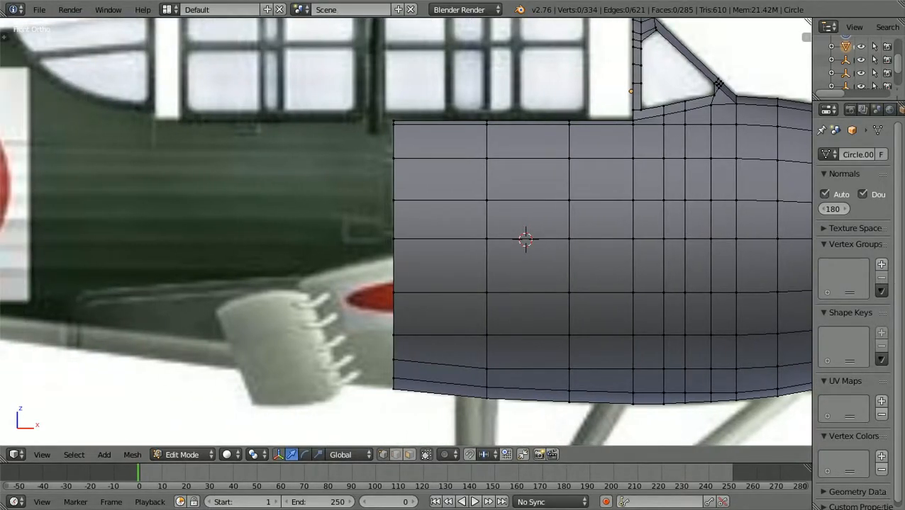
key(z)
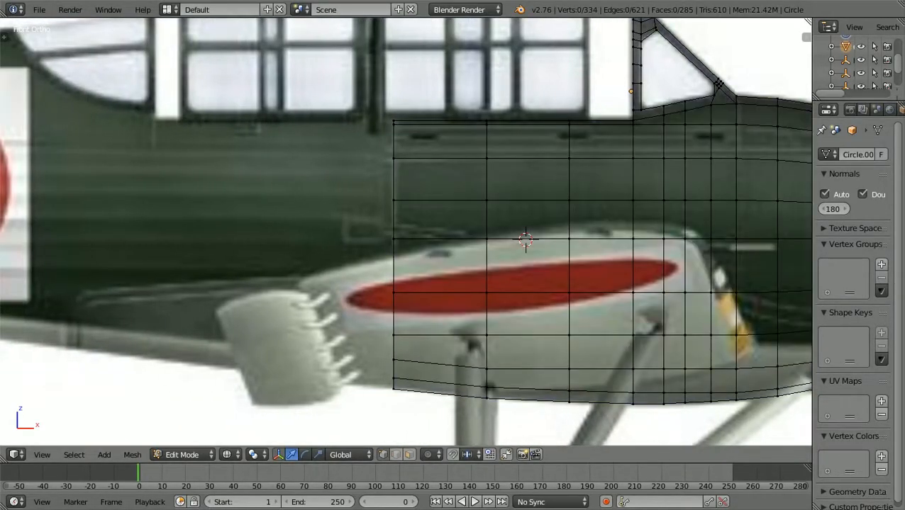
drag(371, 409, 404, 109)
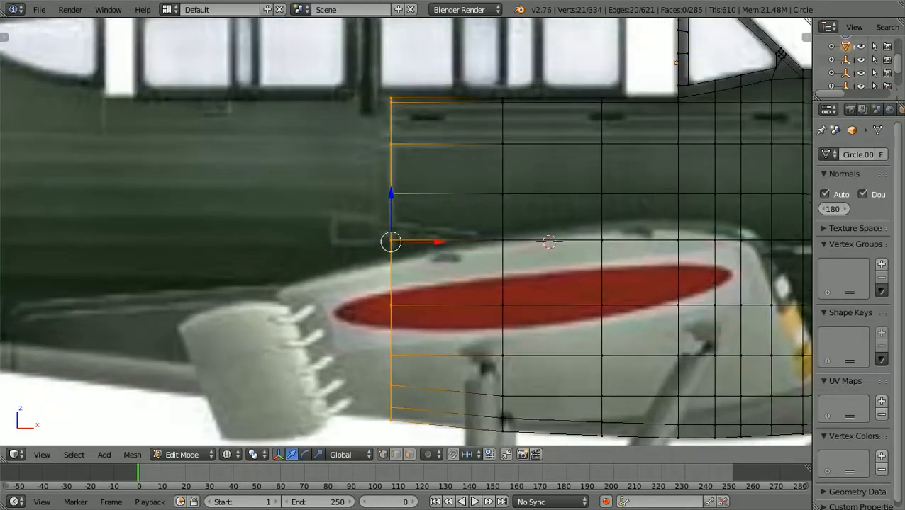
Compare the selected rear edge with the fuselage outline, antenna mast and canopy on the side-view reference.
scroll(406, 232, down, 7)
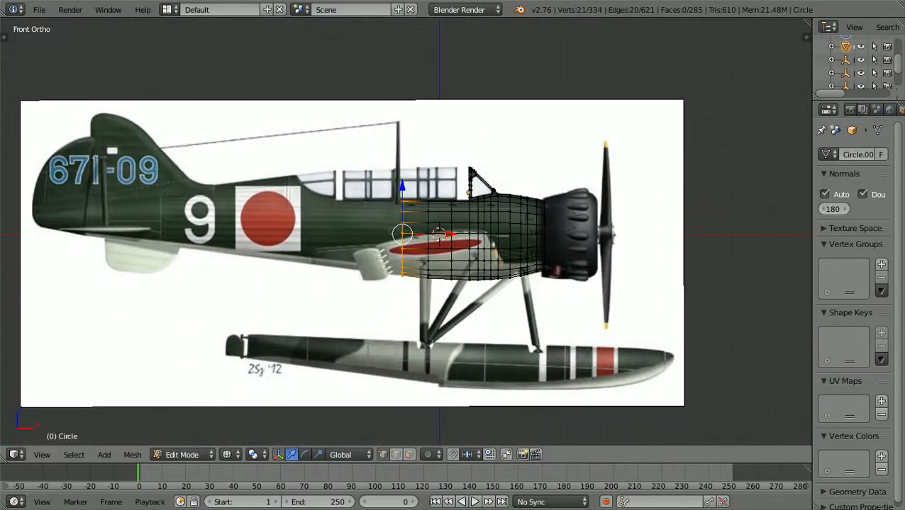
scroll(406, 232, up, 7)
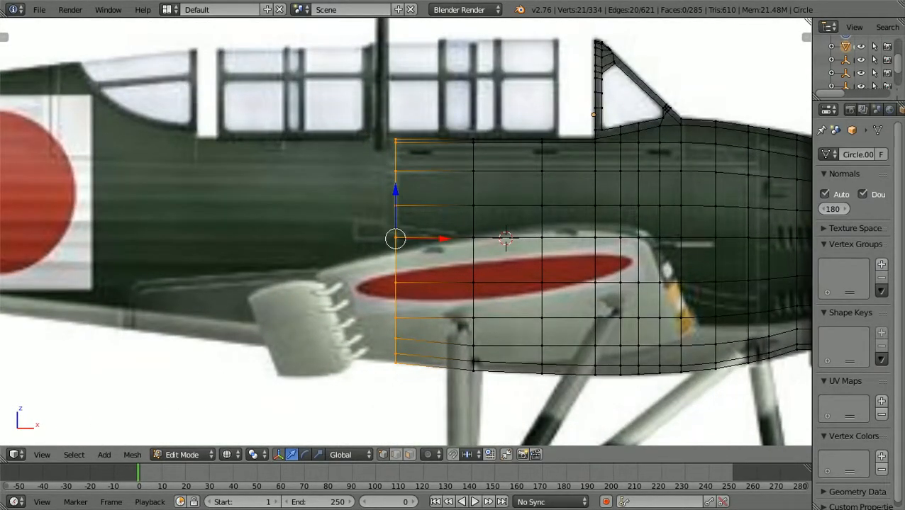
scroll(406, 232, up, 1)
scroll(406, 231, up, 1)
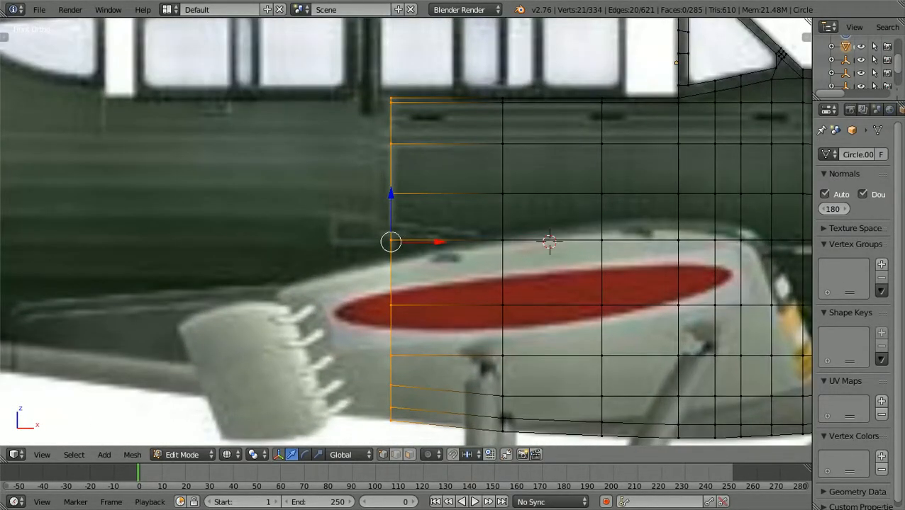
scroll(406, 232, down, 1)
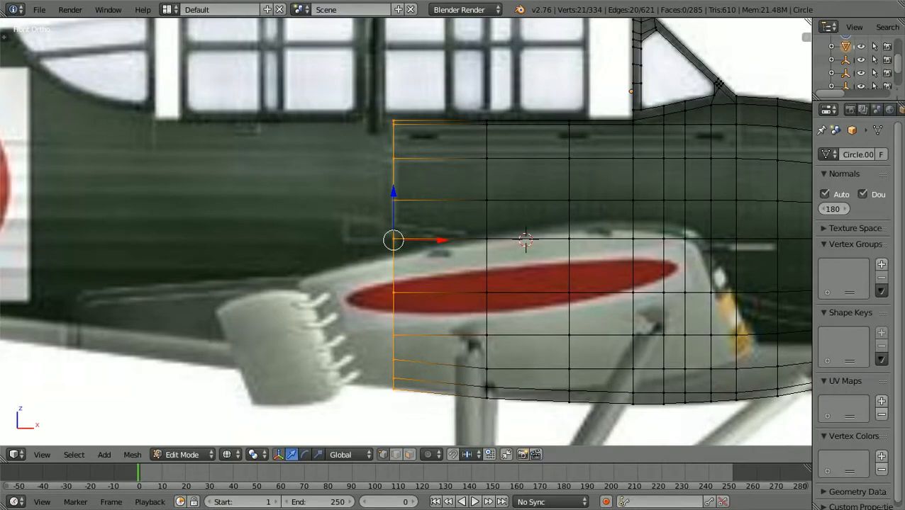
scroll(406, 232, down, 5)
scroll(406, 232, up, 4)
scroll(406, 232, up, 3)
scroll(406, 231, down, 1)
key(g)
key(x)
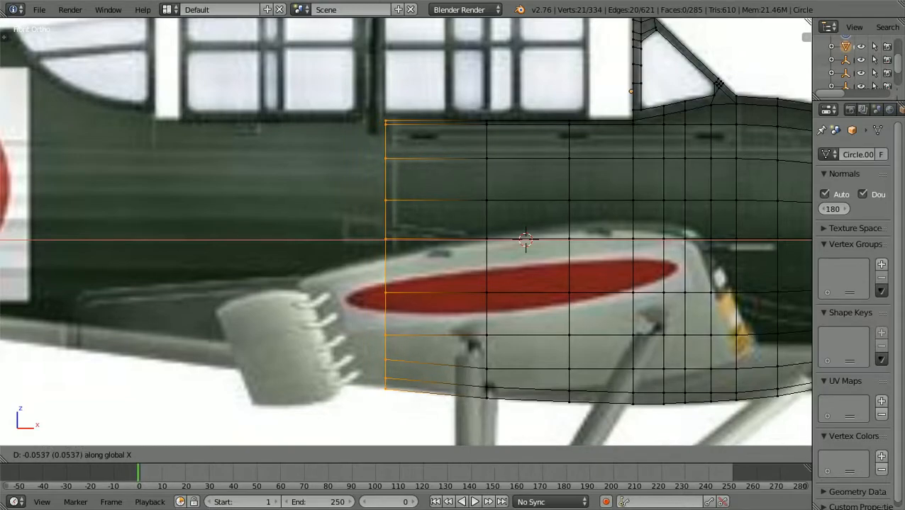
key(Return)
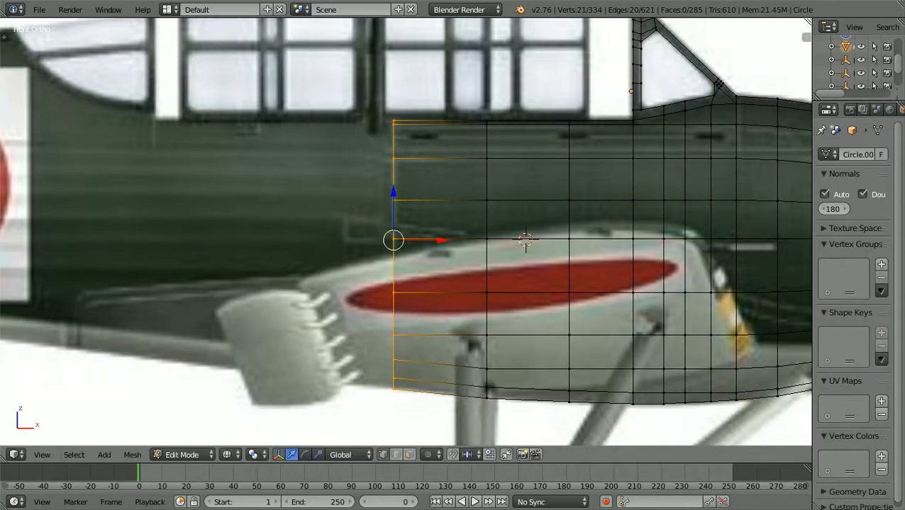
Extrude the selected rear edge about 0.085 units along the negative global X axis, towards the tail.
key(e)
key(x)
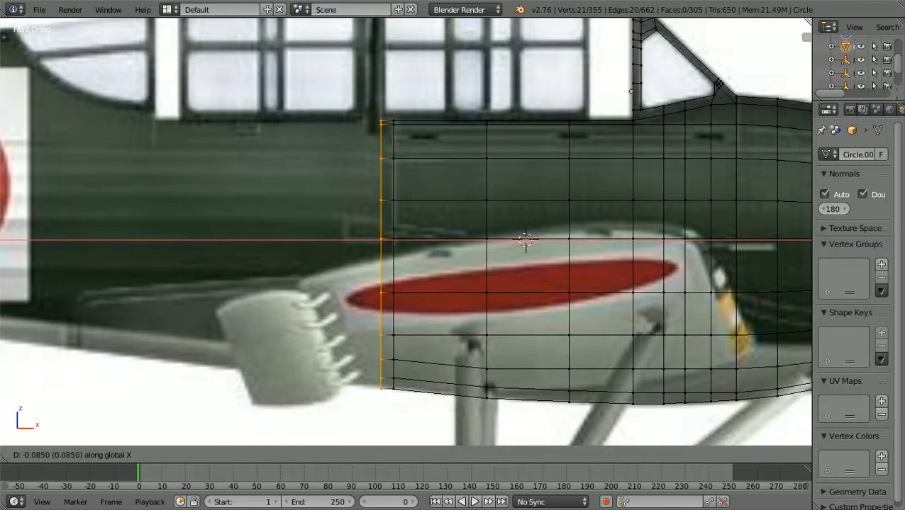
key(Return)
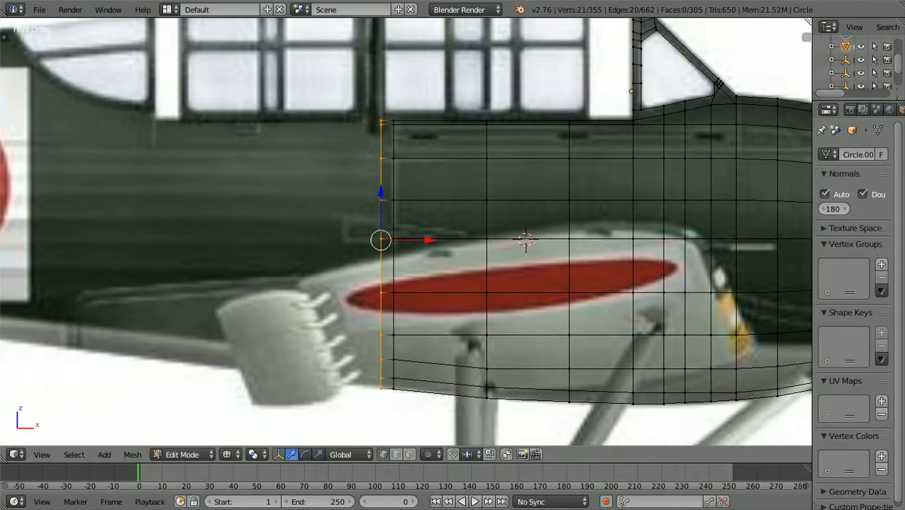
Raise the lower vertices of the new rear edge about 0.0075 units along global Z to follow the reference's belly line.
shift+scroll(406, 232, down, 6)
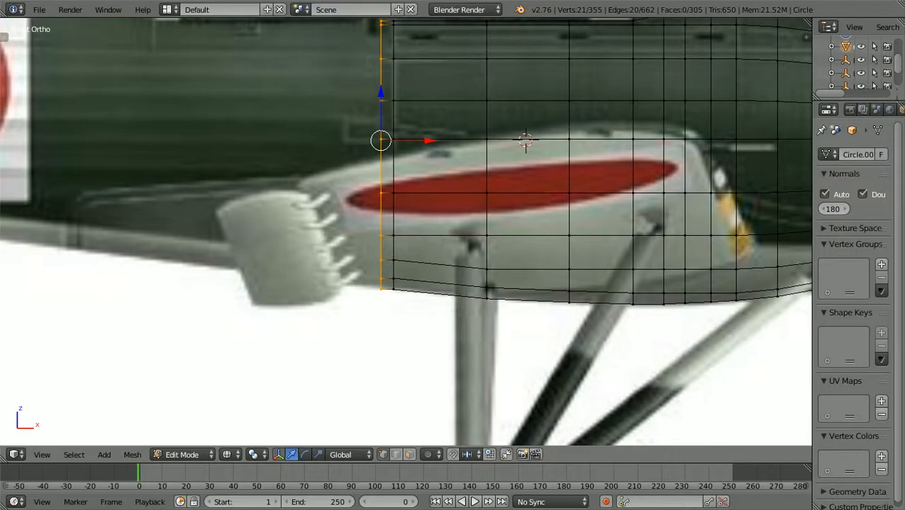
scroll(403, 280, up, 10)
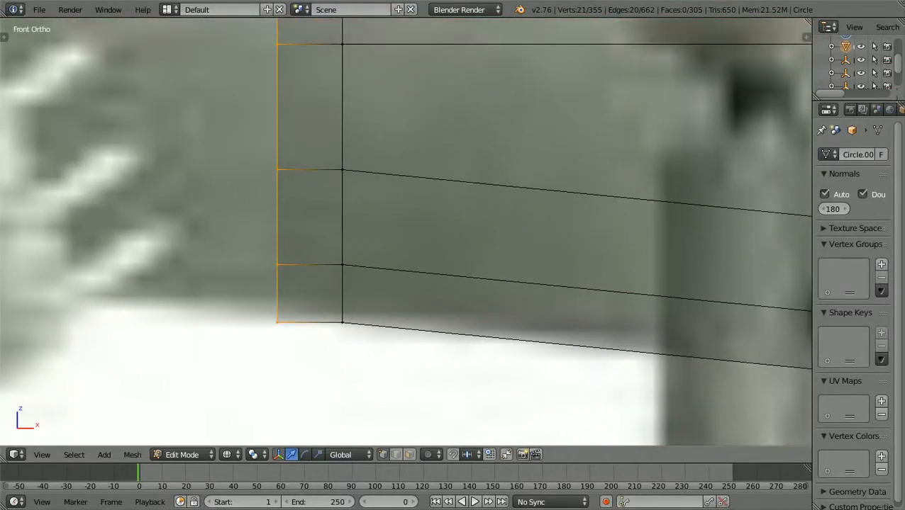
scroll(405, 232, down, 3)
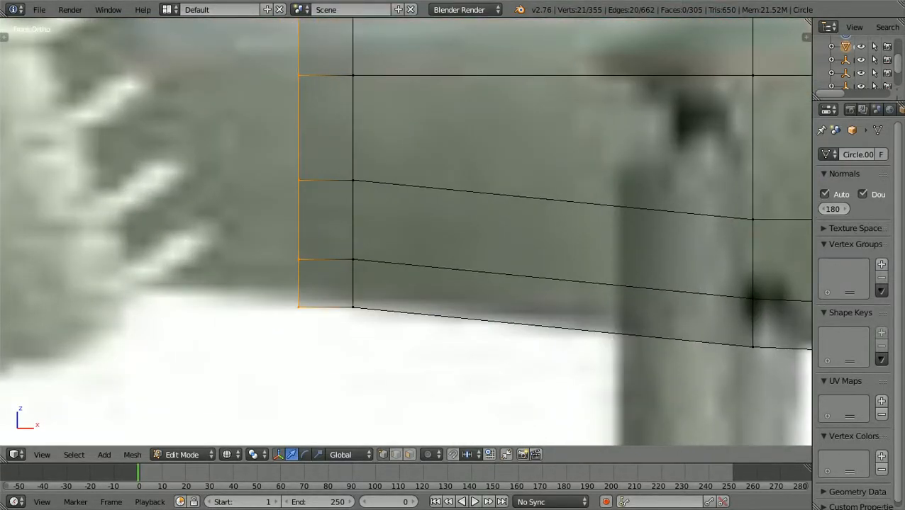
key(a)
scroll(407, 234, down, 2)
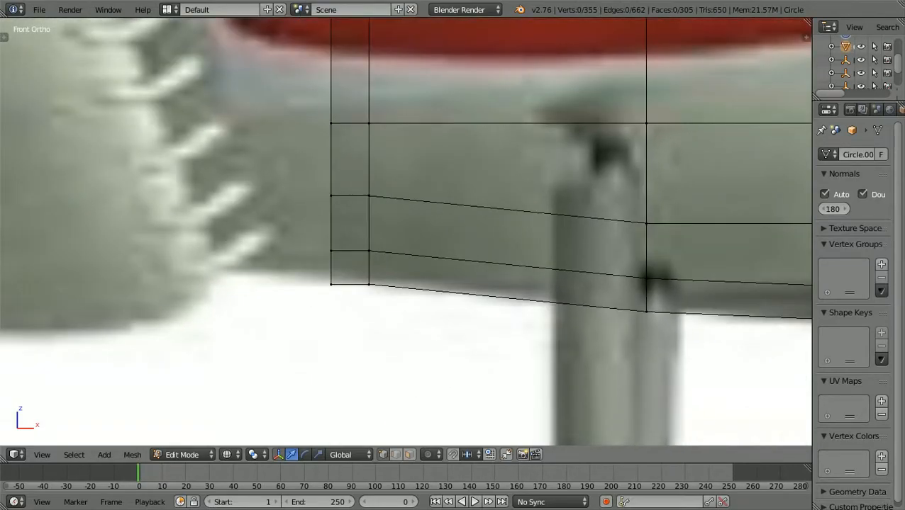
right_click(331, 284)
key(g)
right_click(331, 250)
key(b)
drag(314, 298, 336, 125)
scroll(336, 126, up, 1)
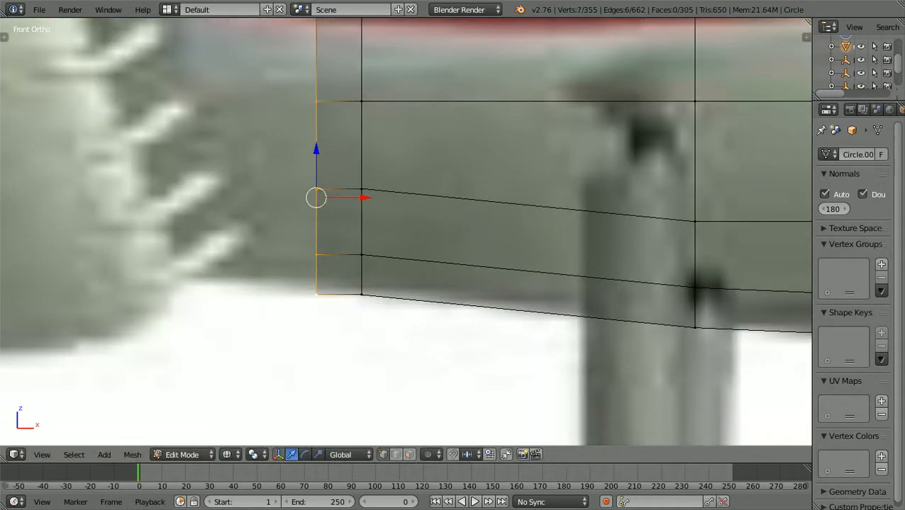
key(g)
key(z)
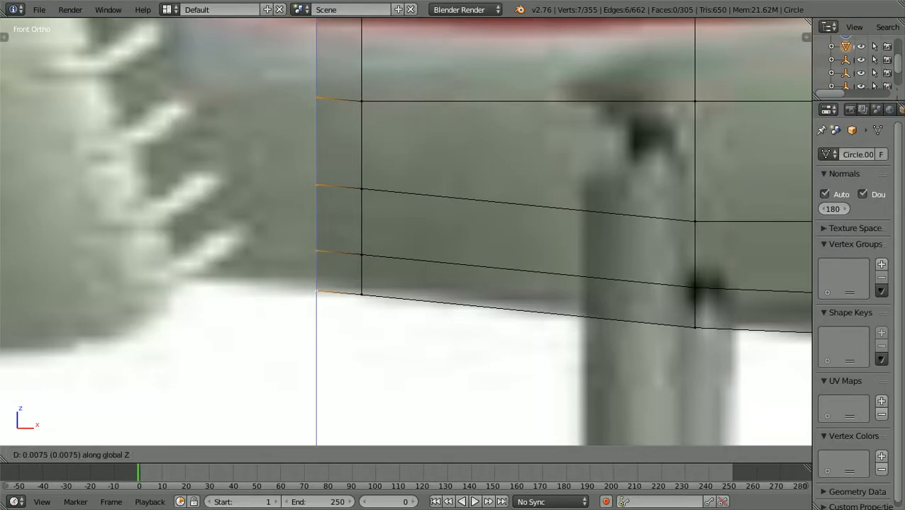
key(Return)
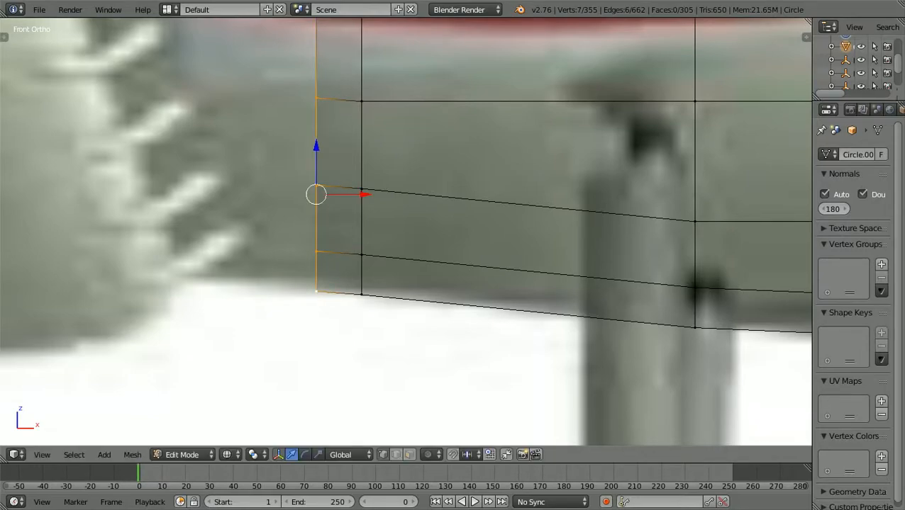
scroll(405, 230, down, 4)
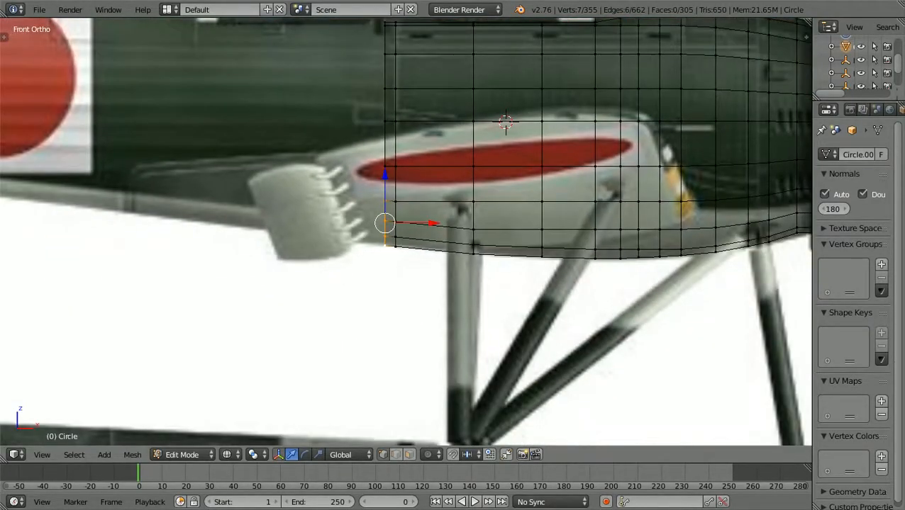
Deselect everything, return to solid shading and examine the fuselage's extruded rear rim from behind.
key(a)
scroll(405, 230, down, 2)
key(z)
scroll(406, 230, down, 1)
mouse_move(405, 231)
middle_down()
mouse_move(460, 238)
mouse_move(517, 291)
mouse_move(567, 311)
mouse_move(557, 284)
middle_up()
scroll(405, 231, up, 5)
scroll(402, 231, up, 2)
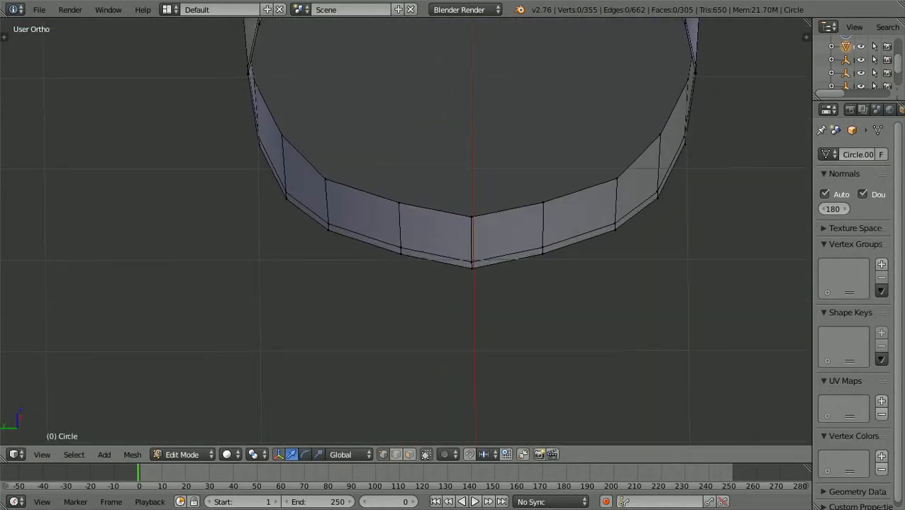
scroll(404, 232, down, 7)
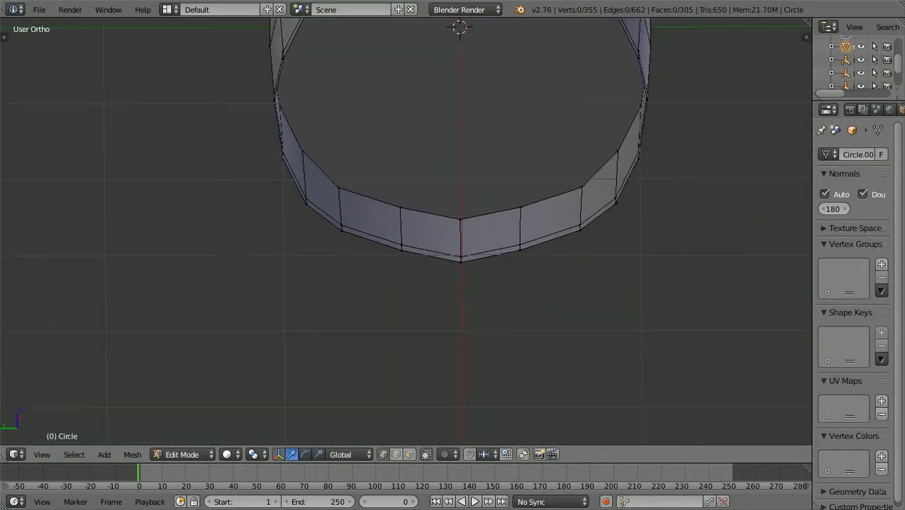
scroll(406, 233, down, 2)
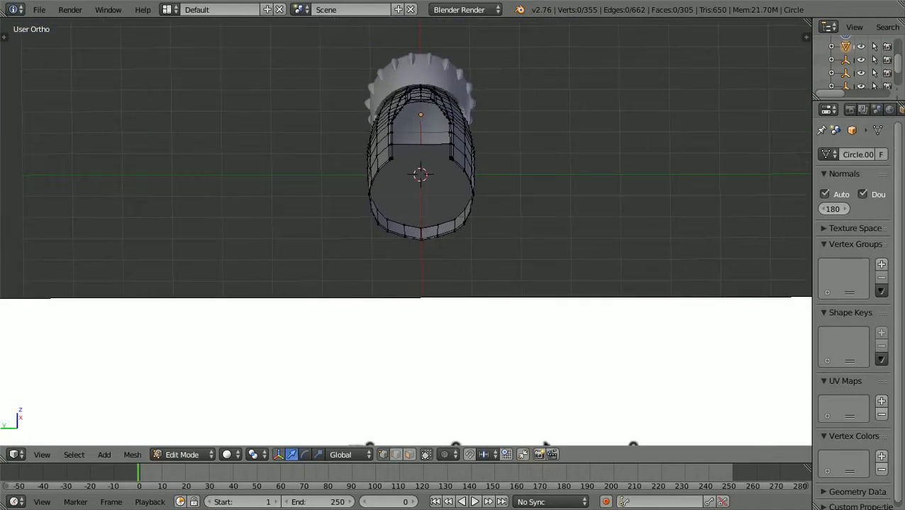
In wireframe side view, select the fuselage's rear edge vertices and extrude them about 1.52 units along negative global X to the canopy gap.
key(KP_3)
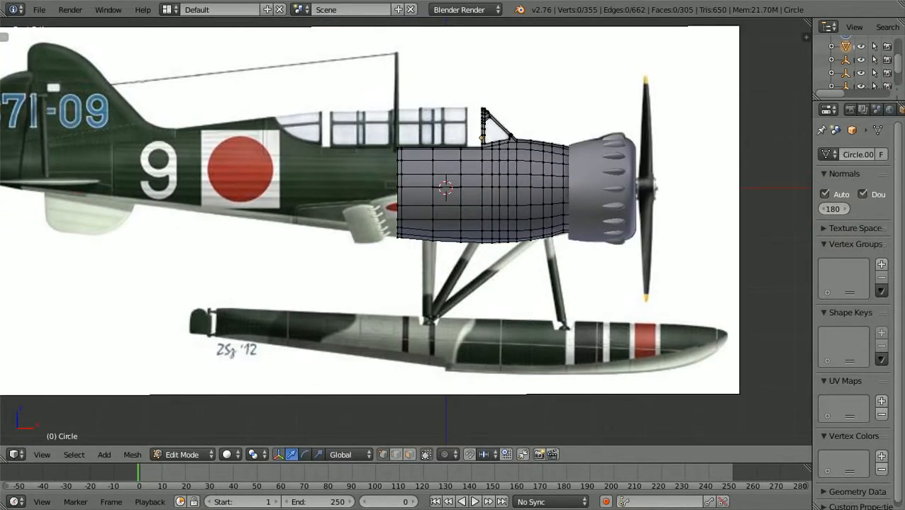
ctrl+scroll(406, 232, down, 4)
scroll(405, 232, up, 3)
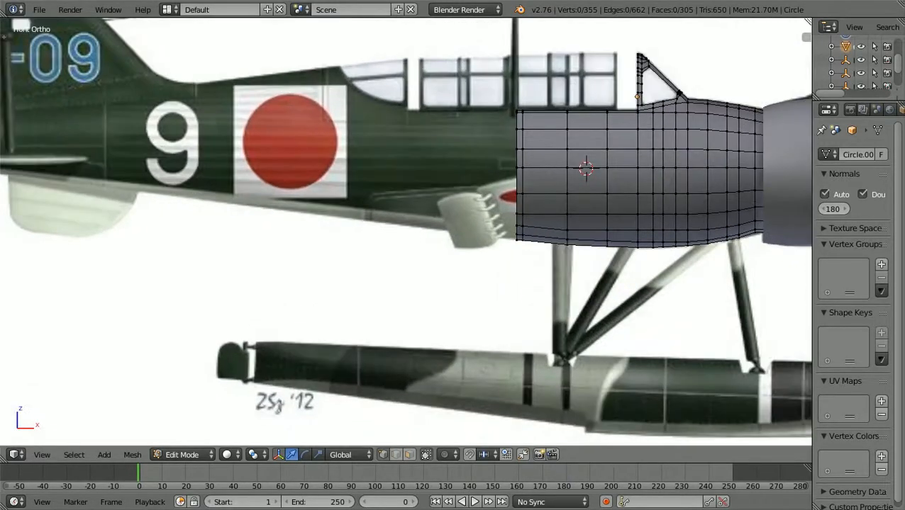
ctrl+scroll(406, 233, up, 4)
scroll(405, 232, up, 3)
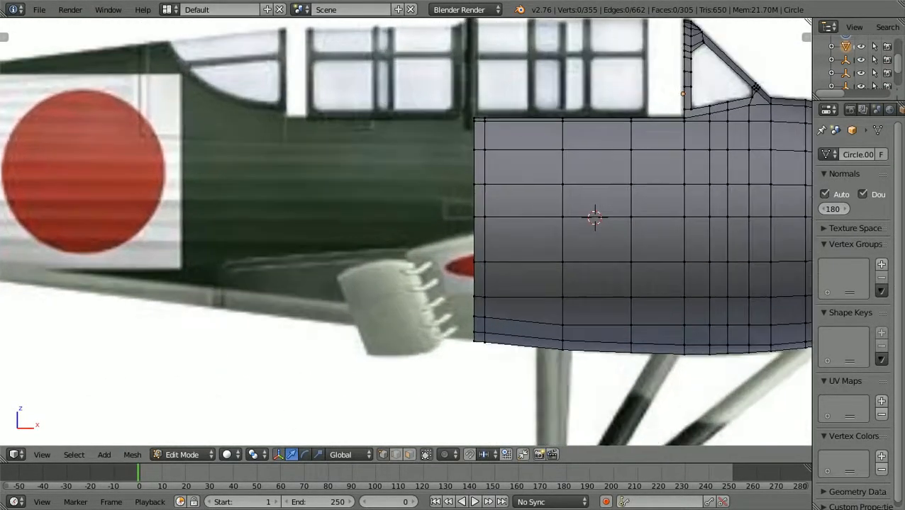
scroll(405, 233, down, 1)
key(z)
key(b)
drag(461, 349, 478, 113)
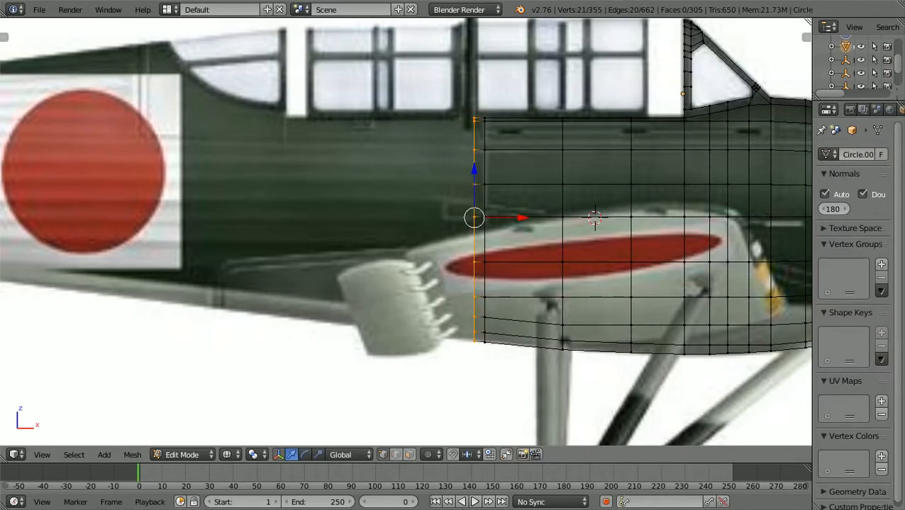
key(e)
key(x)
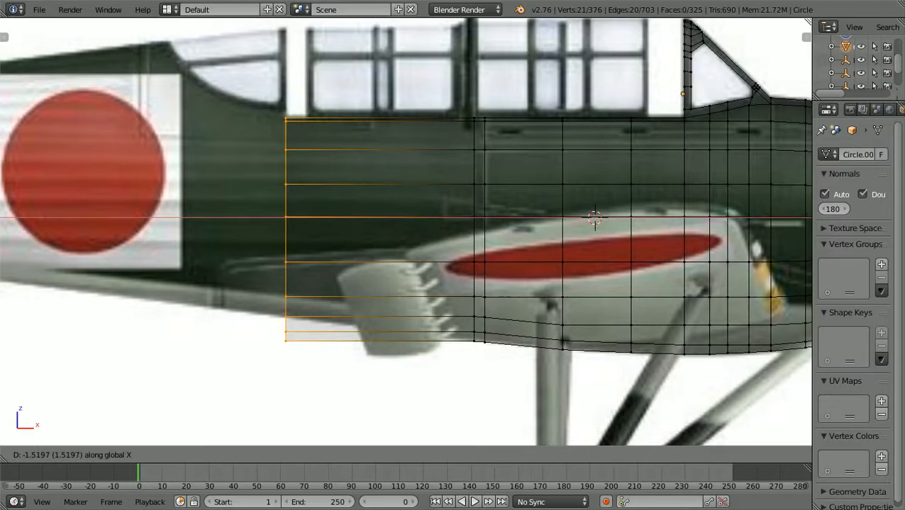
key(Return)
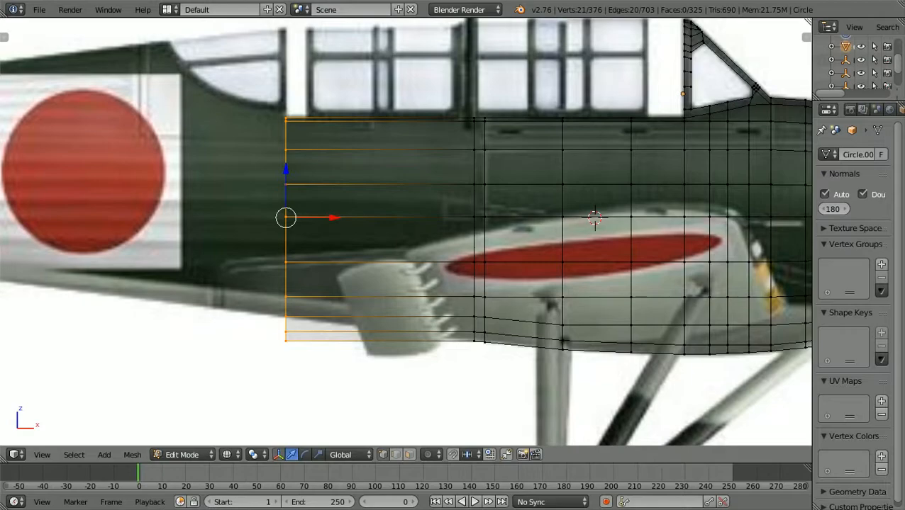
Raise the lower nine vertices of the fuselage's rear edge about 0.2 units along global Z to match the reference's belly line.
key(a)
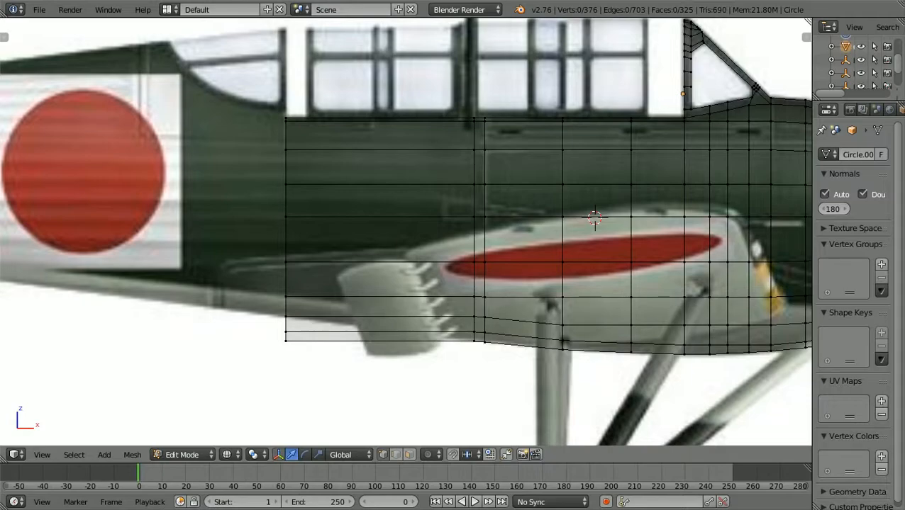
key(b)
drag(268, 365, 300, 249)
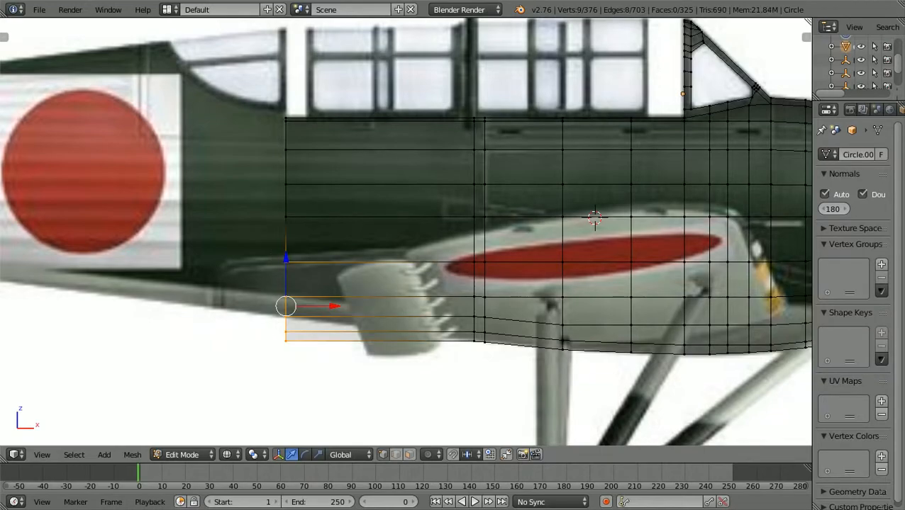
key(g)
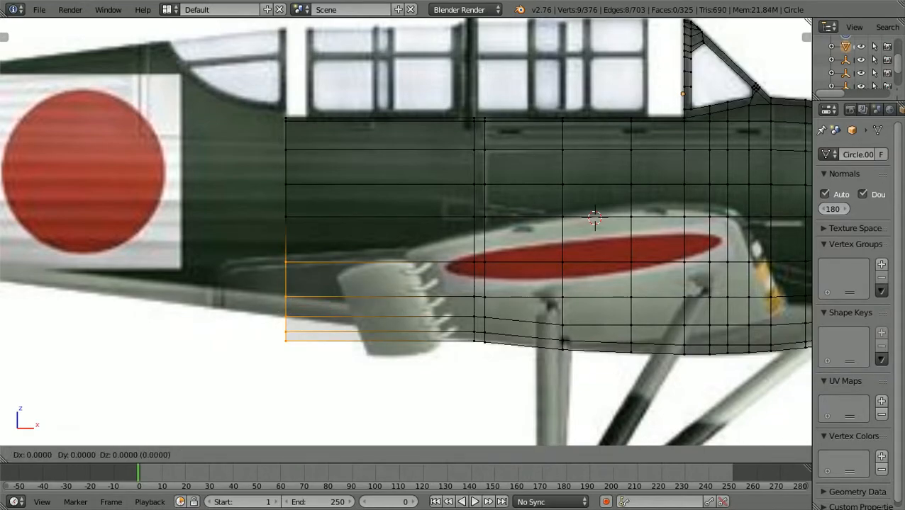
key(z)
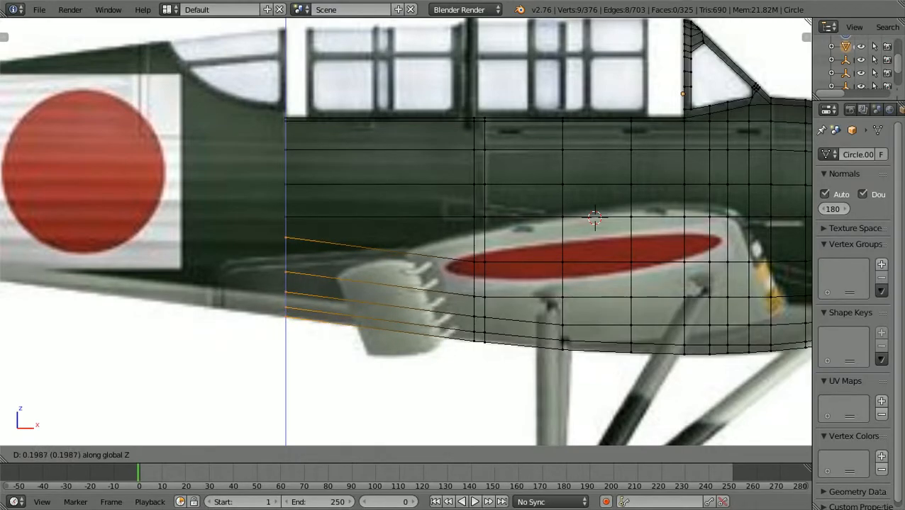
key(Return)
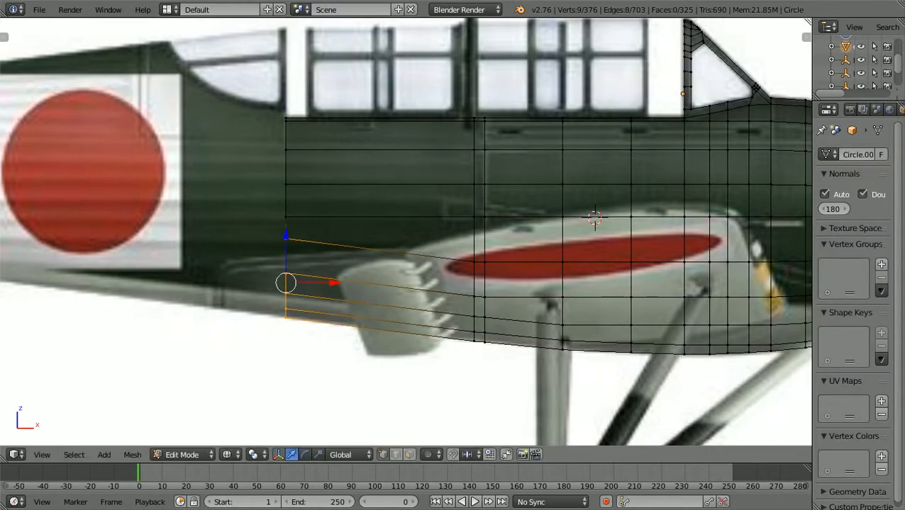
key(a)
In solid shading, select the two rear-edge vertices flanking the belly centre and lower them about 0.0155 units along global Z.
scroll(405, 232, down, 3)
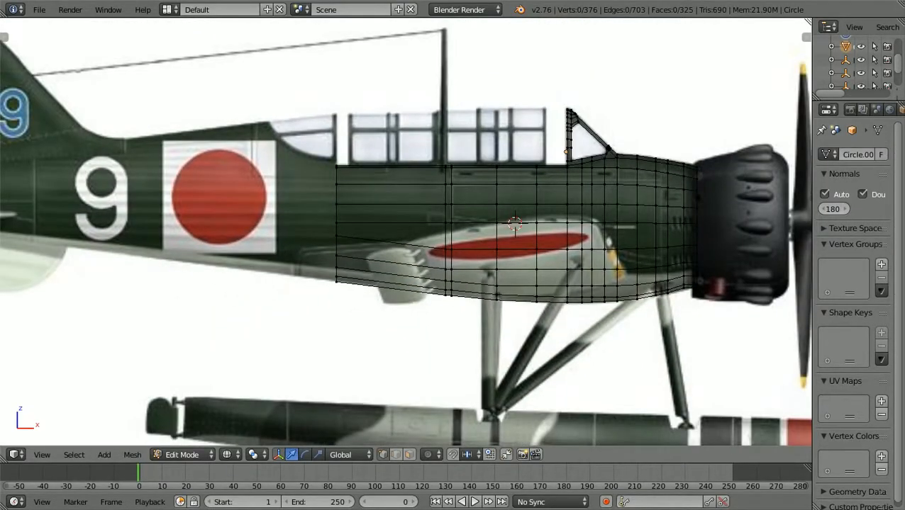
key(z)
middle_drag(405, 232, 560, 319)
key(KP_5)
scroll(406, 232, up, 3)
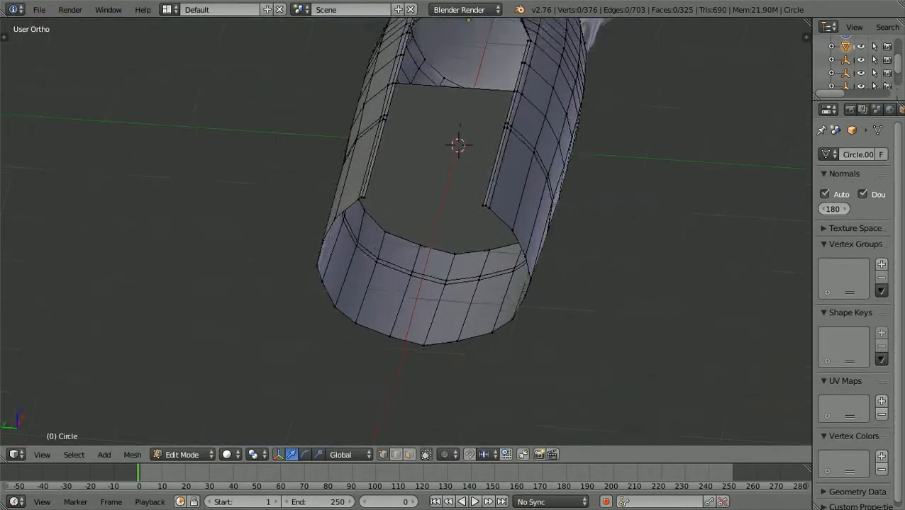
middle_drag(406, 231, 420, 248)
scroll(420, 248, up, 1)
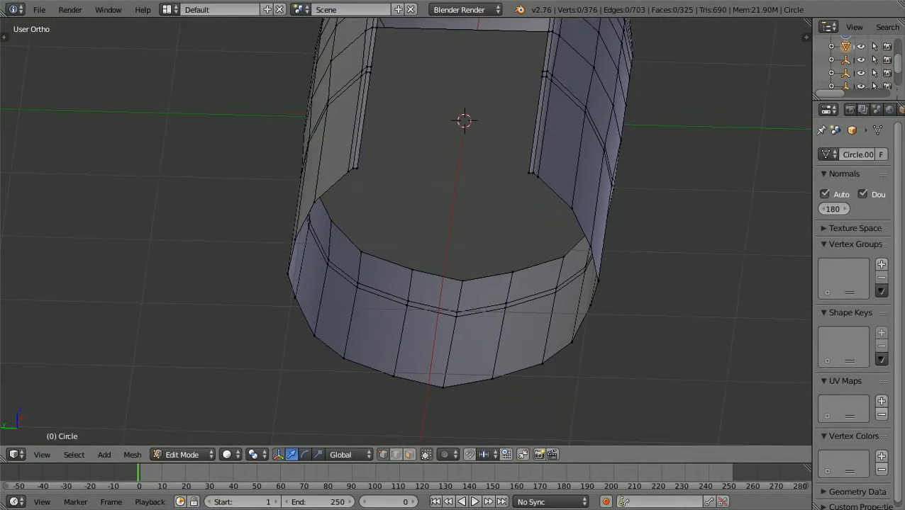
right_click(393, 376)
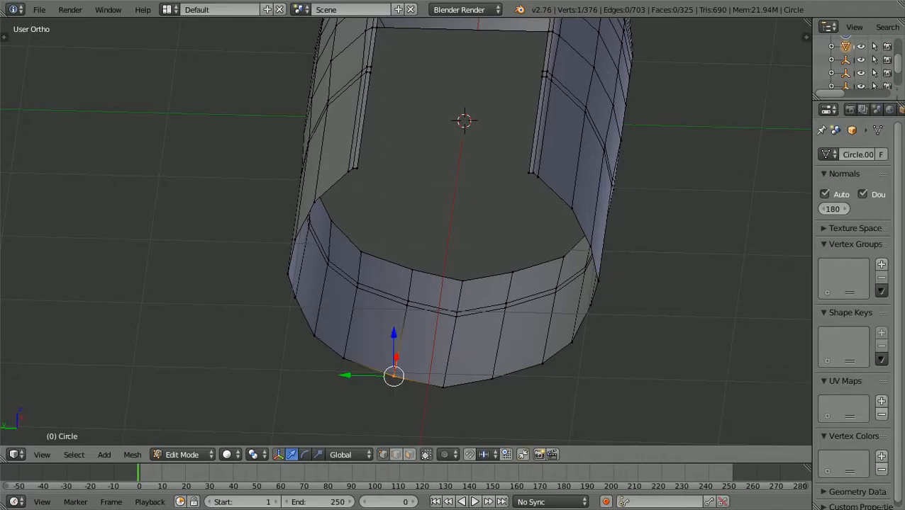
shift+right_click(491, 379)
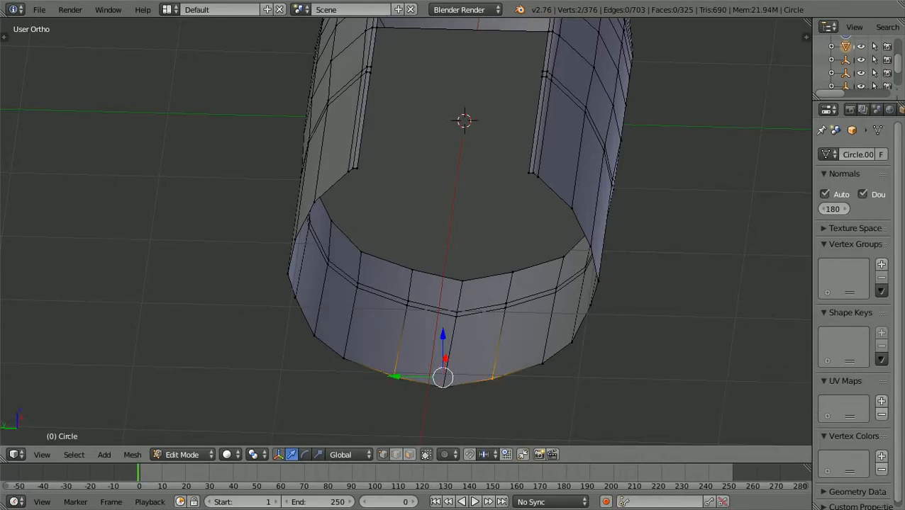
key(KP_1)
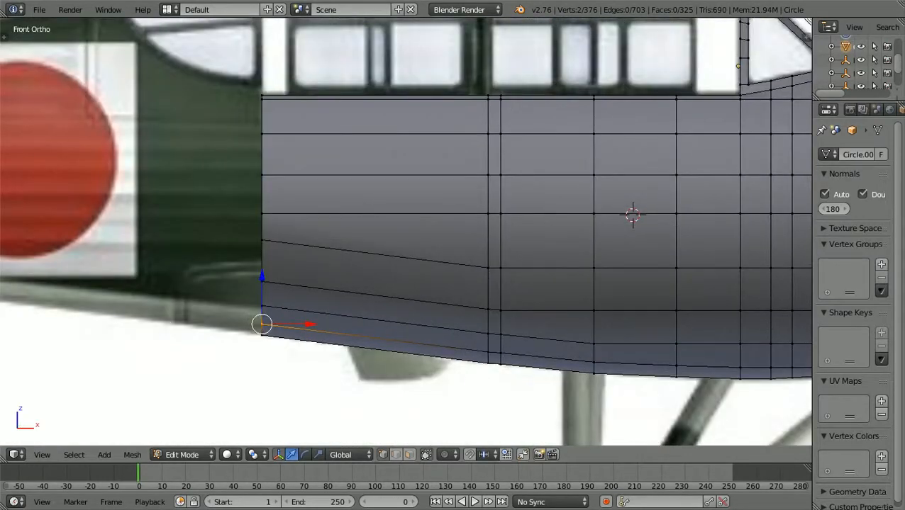
scroll(406, 234, up, 2)
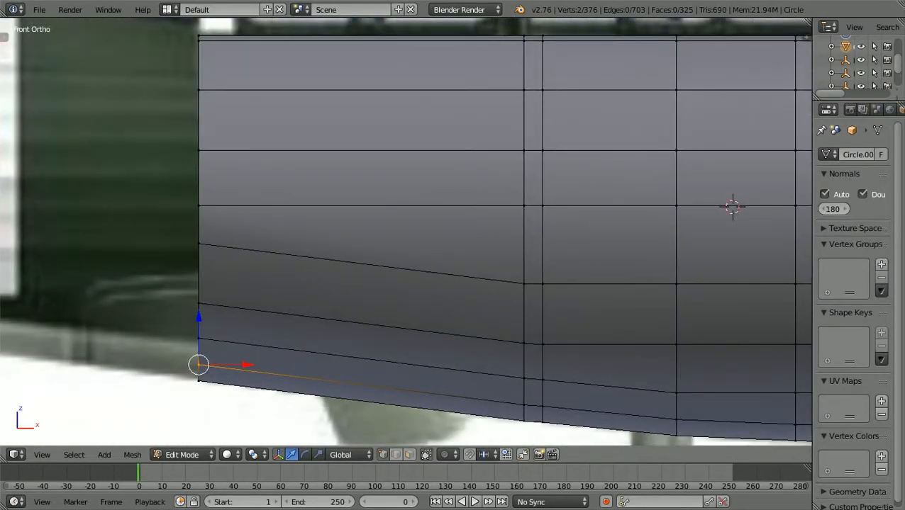
key(g)
key(z)
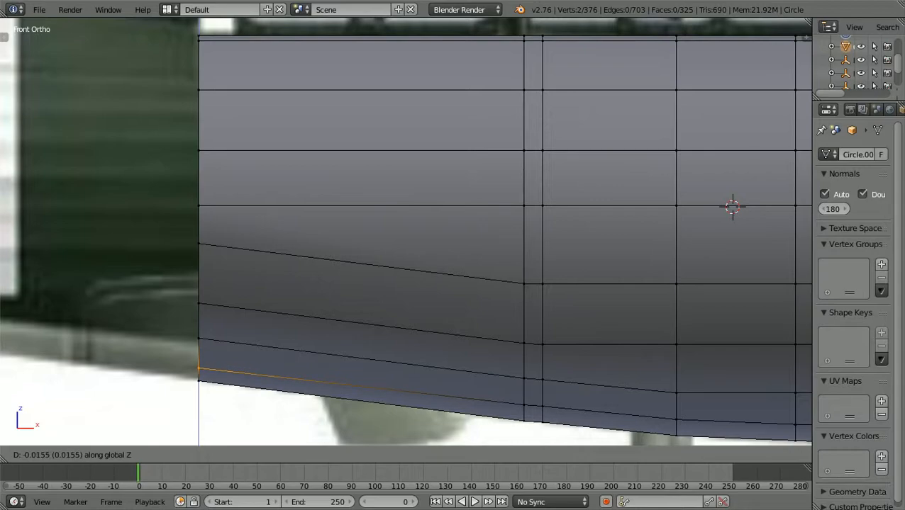
key(Return)
key(a)
Examine the extruded fuselage section in top view against the reference's side outline.
scroll(406, 234, down, 2)
scroll(406, 234, down, 2)
middle_drag(406, 234, 544, 292)
key(KP_7)
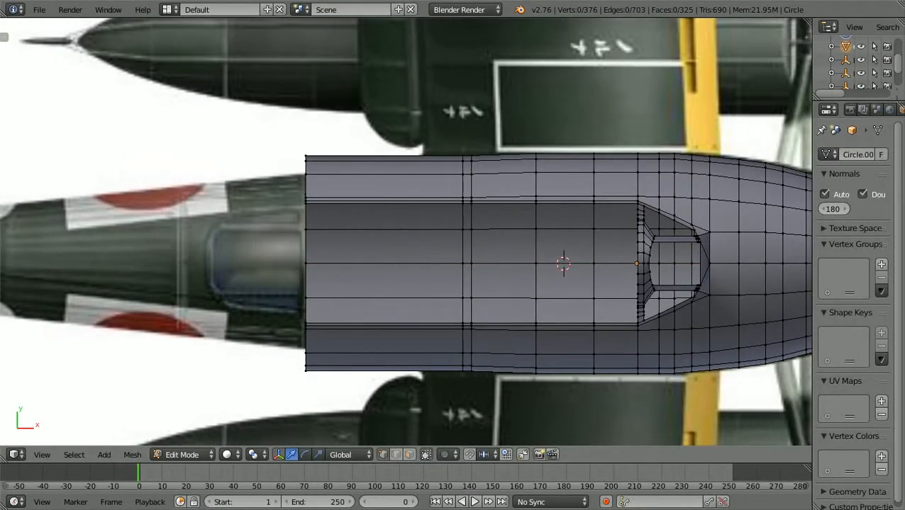
scroll(406, 232, up, 2)
scroll(405, 232, down, 1)
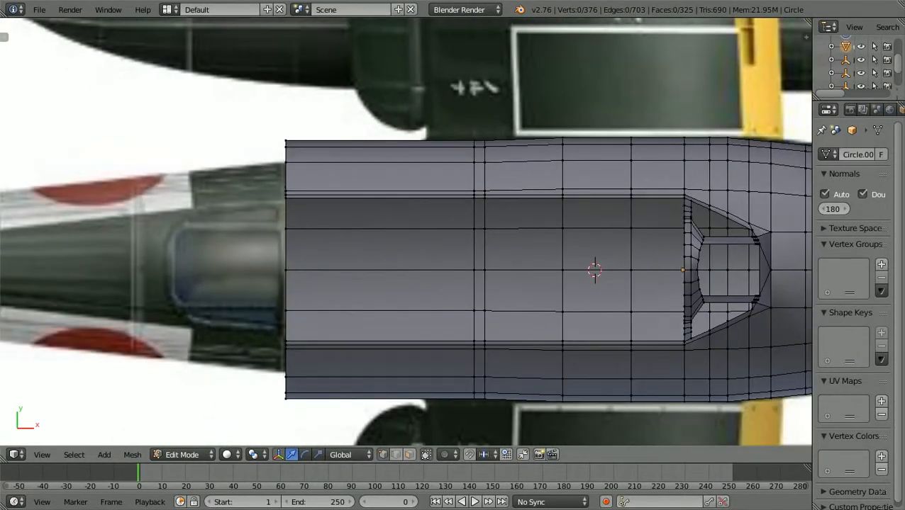
shift+middle_drag(405, 232, 427, 231)
ctrl+scroll(406, 232, down, 1)
shift+scroll(406, 232, down, 2)
scroll(406, 232, down, 1)
scroll(406, 232, up, 2)
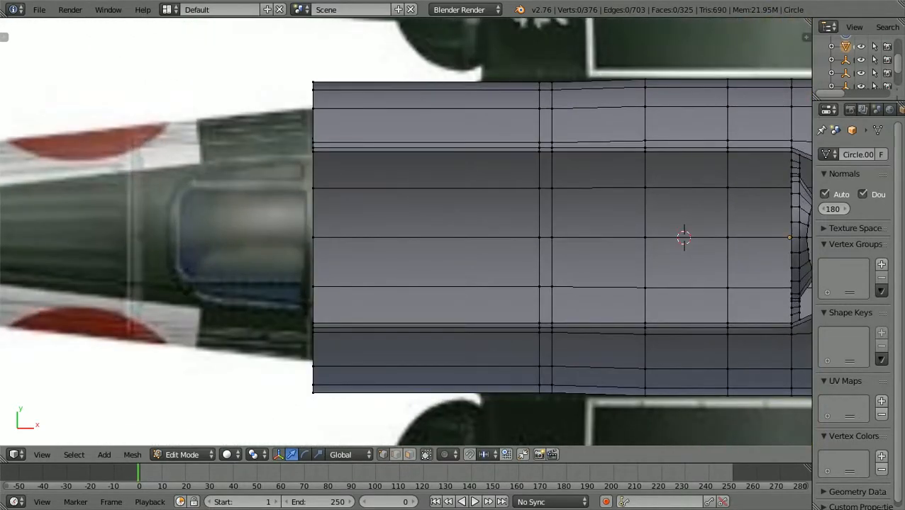
ctrl+scroll(406, 232, up, 2)
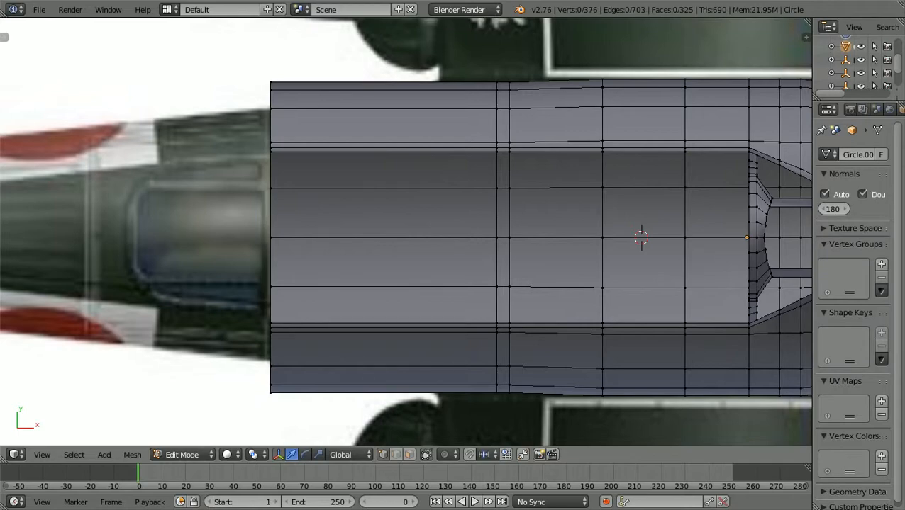
ctrl+scroll(405, 232, up, 4)
shift+scroll(406, 232, down, 4)
scroll(406, 232, up, 2)
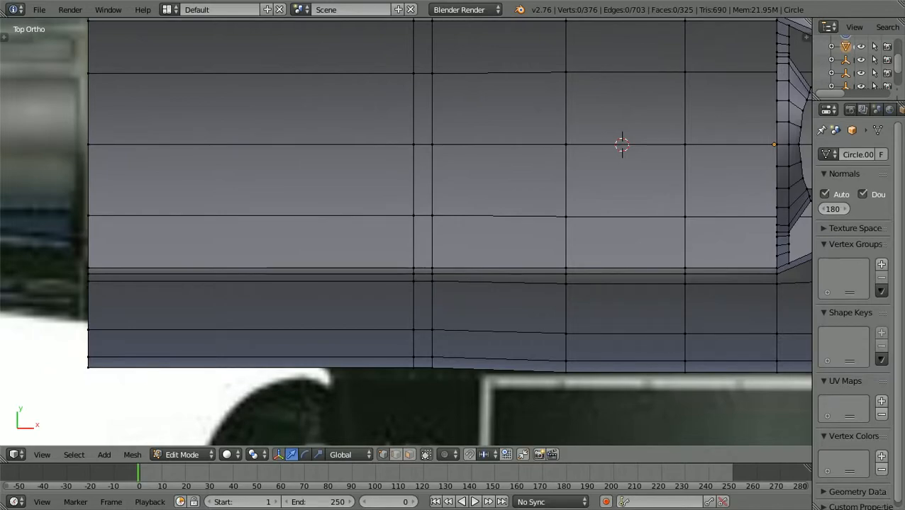
Select the outer side vertices on both flanks of the rearmost mid-cockpit edge loop and, in wireframe, scale them to about 0.99 along global Y.
right_click(414, 286)
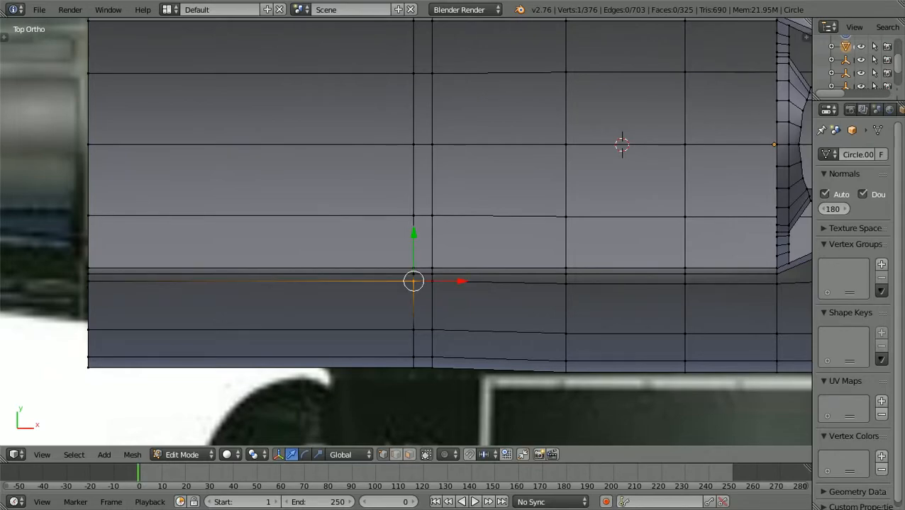
key(b)
drag(390, 329, 416, 378)
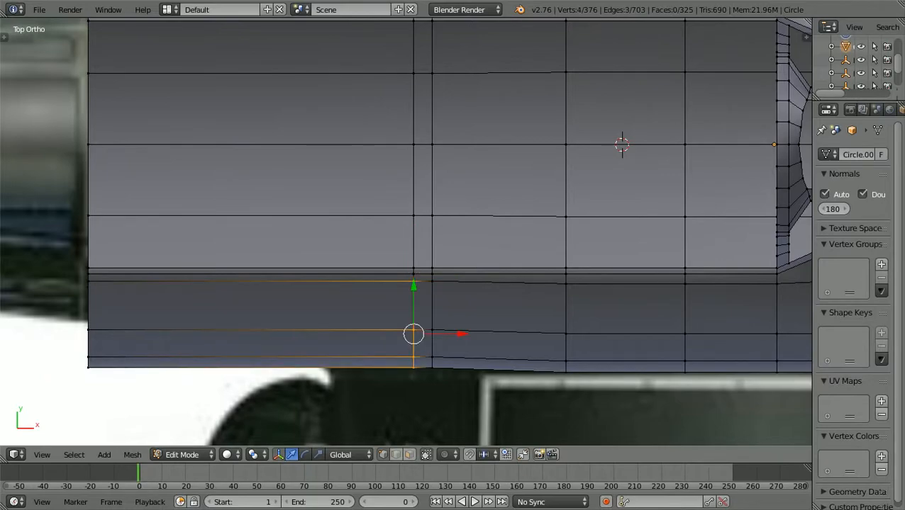
shift+scroll(406, 232, up, 15)
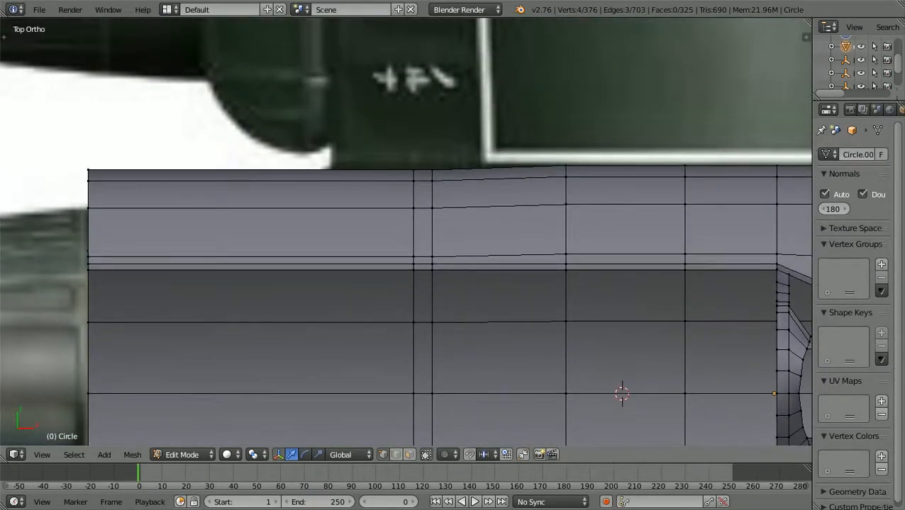
scroll(406, 231, up, 3)
key(b)
drag(413, 280, 436, 117)
scroll(435, 117, down, 5)
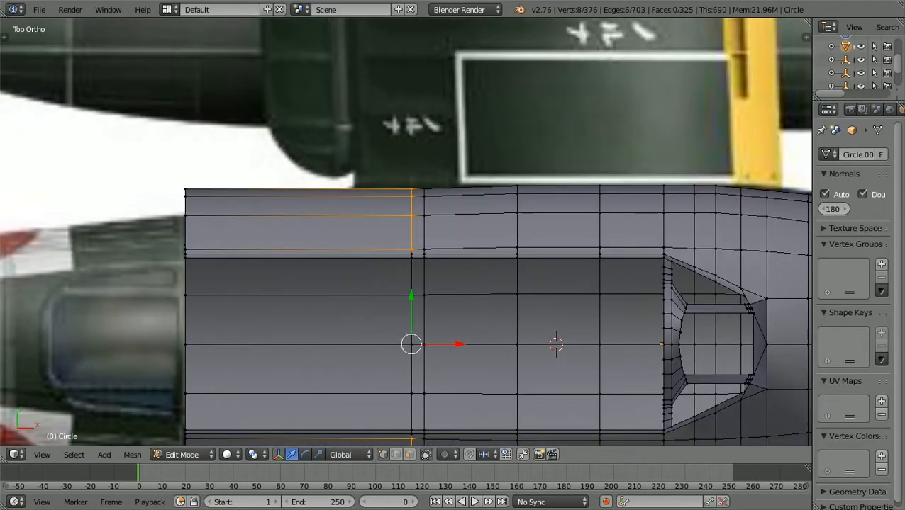
shift+scroll(405, 231, down, 6)
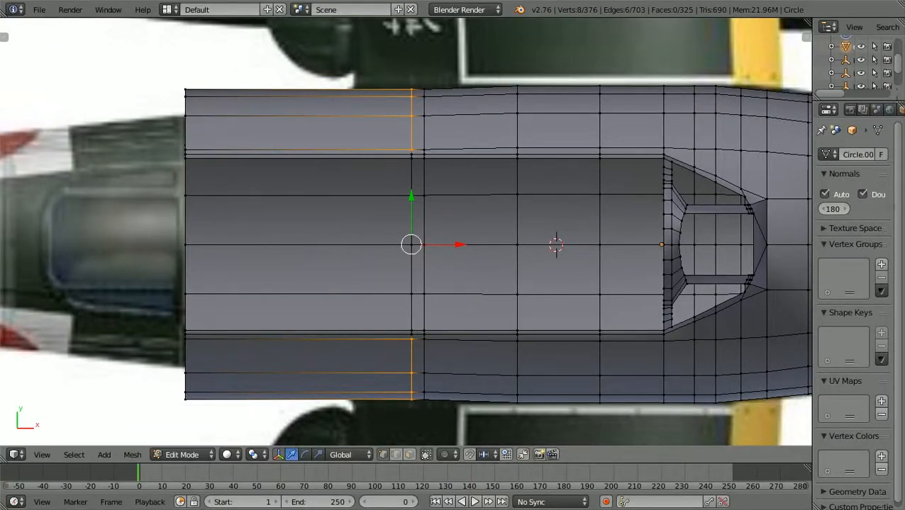
key(z)
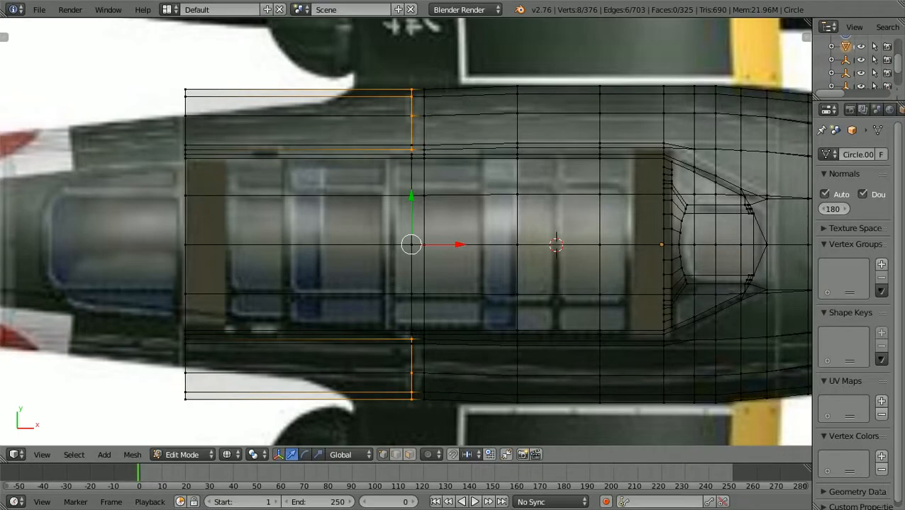
key(s)
key(y)
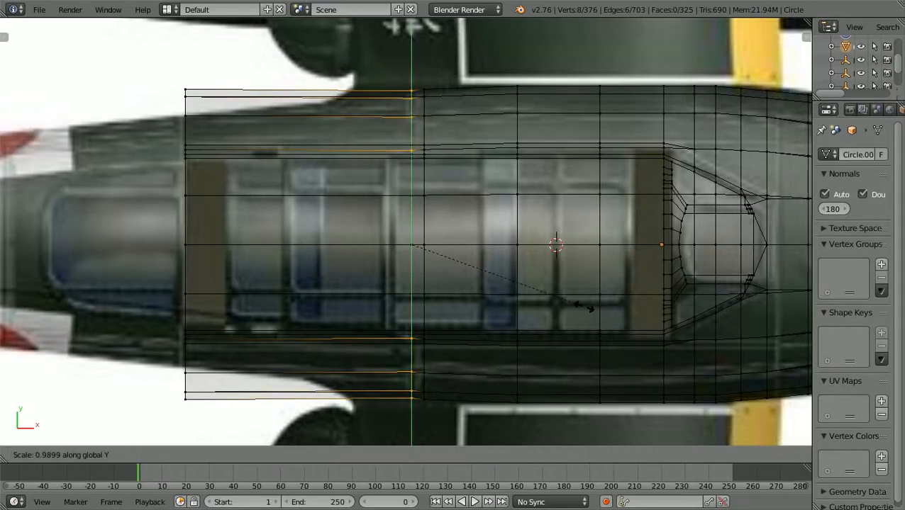
click(582, 306)
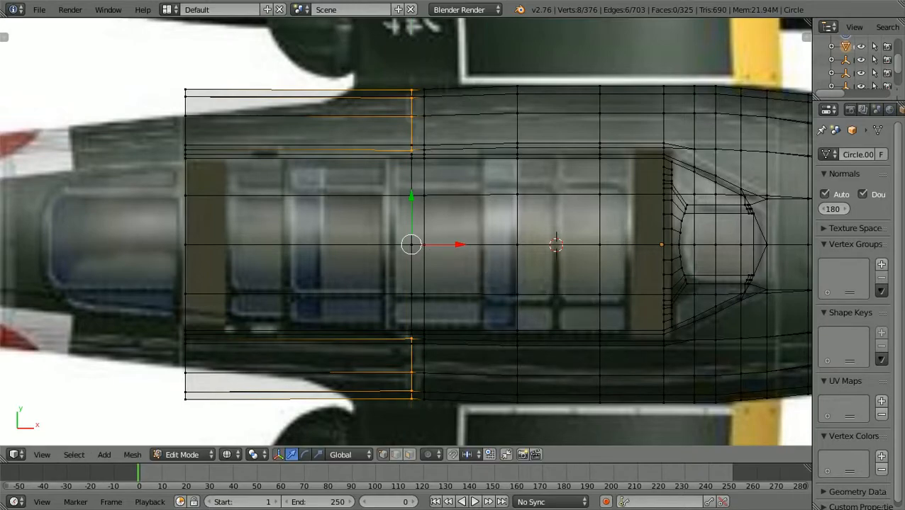
key(a)
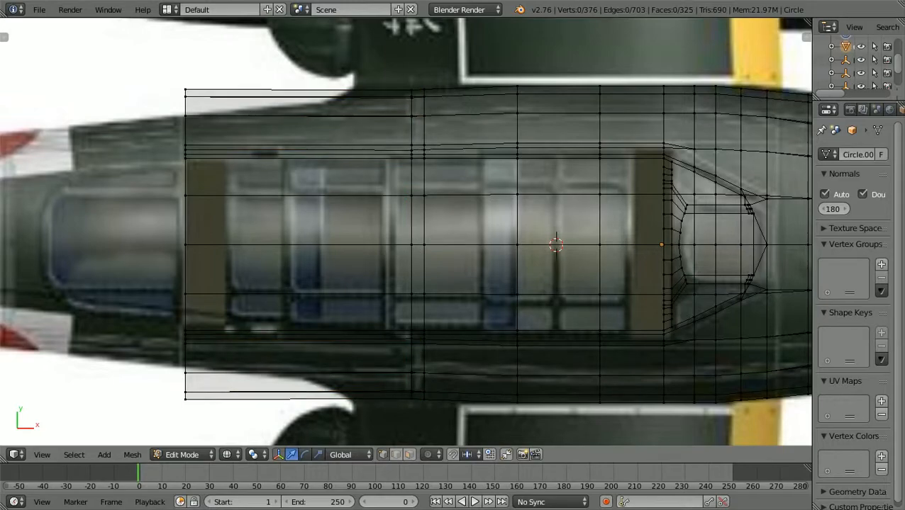
Select the two closely spaced edge loops at mid-cockpit and scale them to about 0.982 along global Y.
key(b)
drag(457, 429, 384, 67)
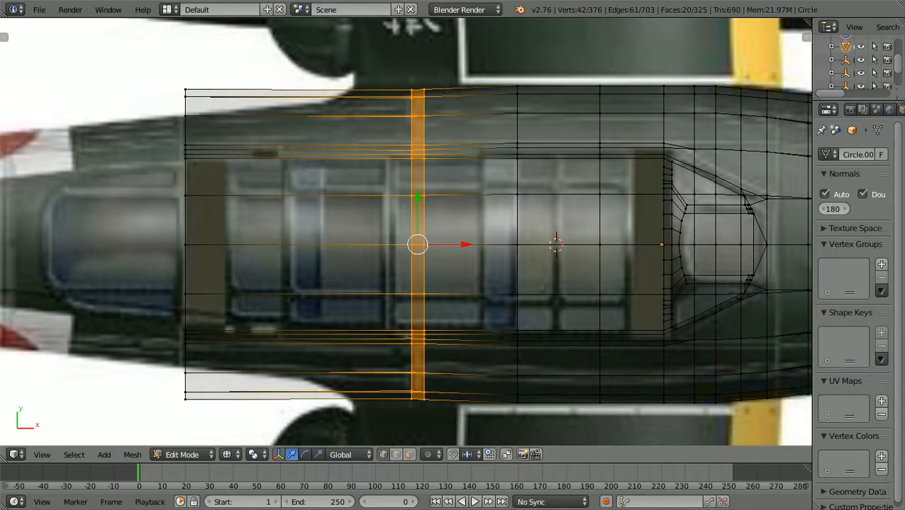
key(s)
key(y)
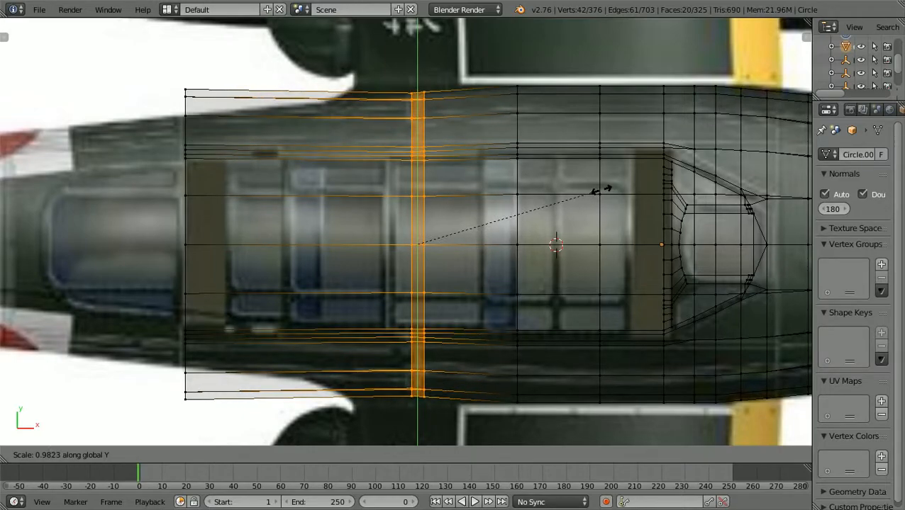
click(599, 190)
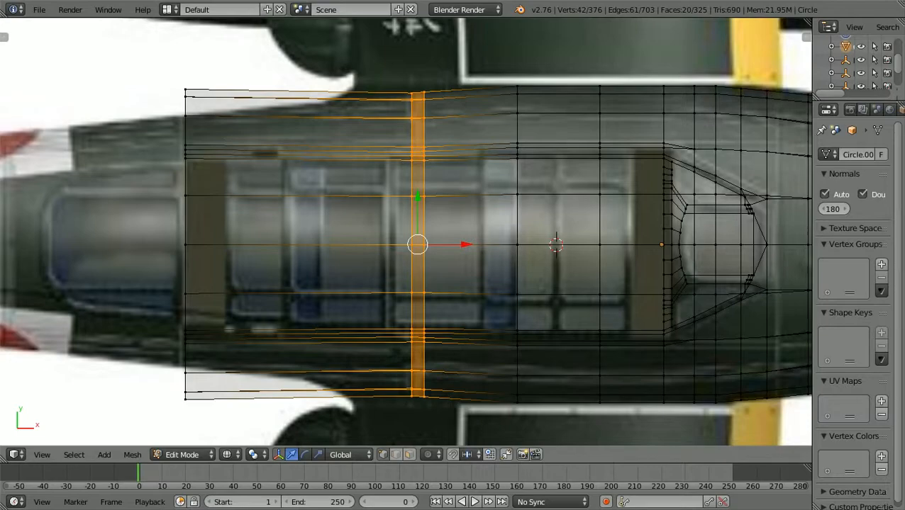
key(a)
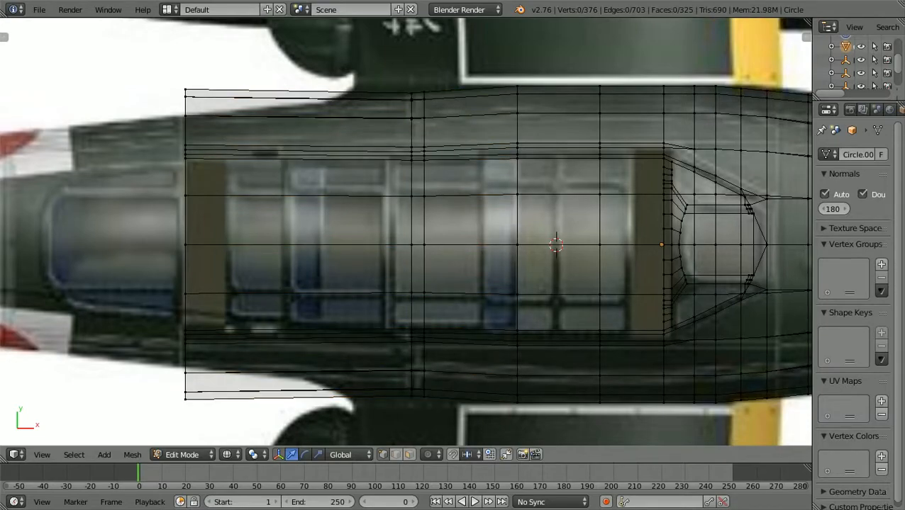
Select the next edge loop forward of the closely spaced pair and scale it to about 0.989 along global Y.
key(b)
drag(500, 410, 539, 62)
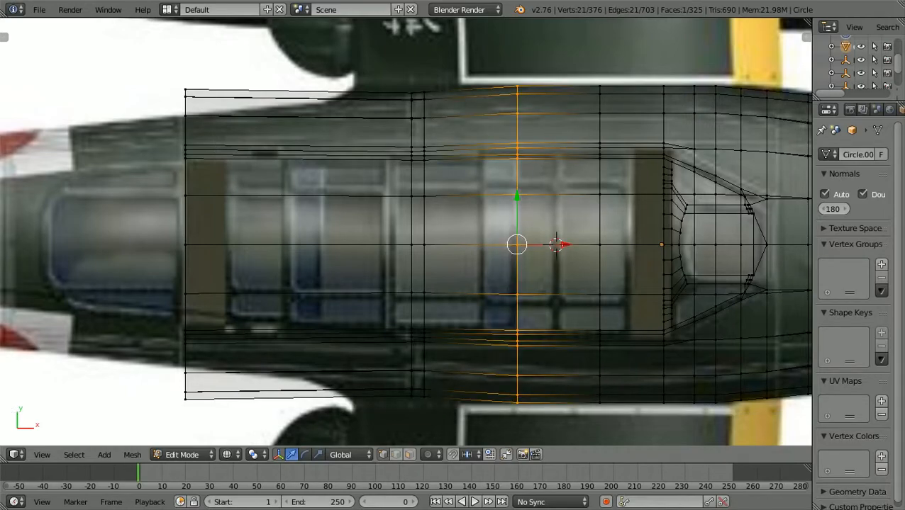
key(s)
key(y)
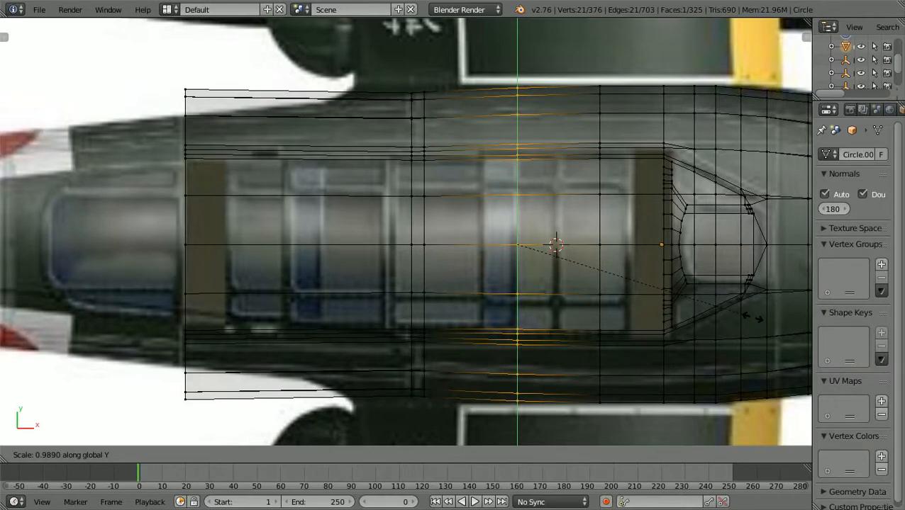
click(555, 244)
scroll(555, 245, down, 3)
scroll(555, 245, up, 2)
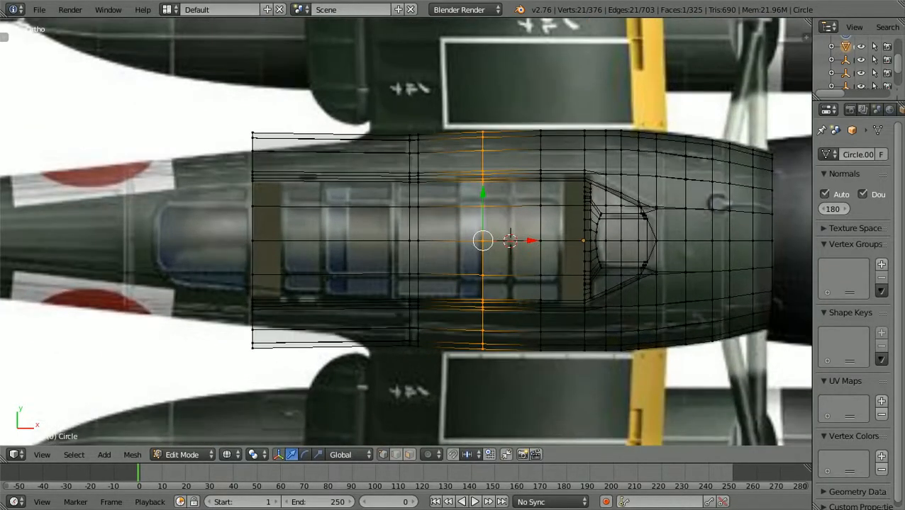
key(a)
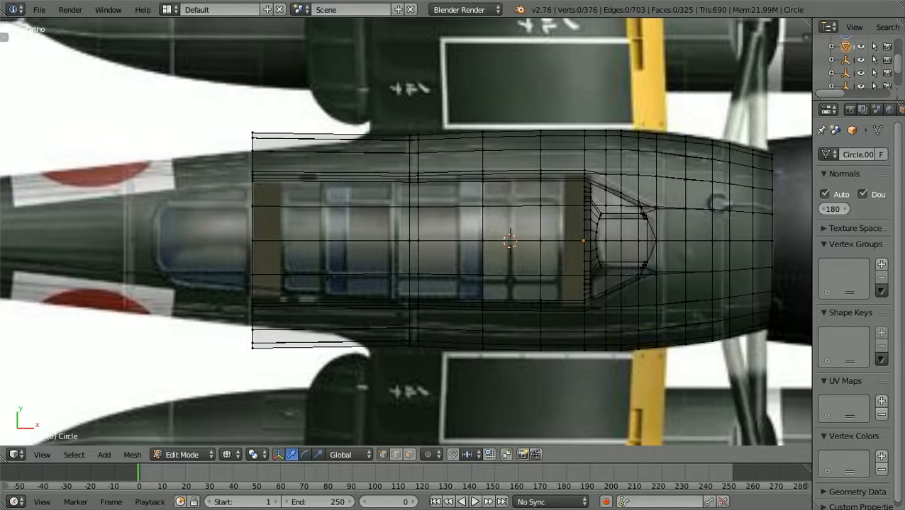
Select the rearmost edge loop of the fuselage and scale it to about 0.81 along global Y to match the reference outline.
scroll(406, 231, up, 1)
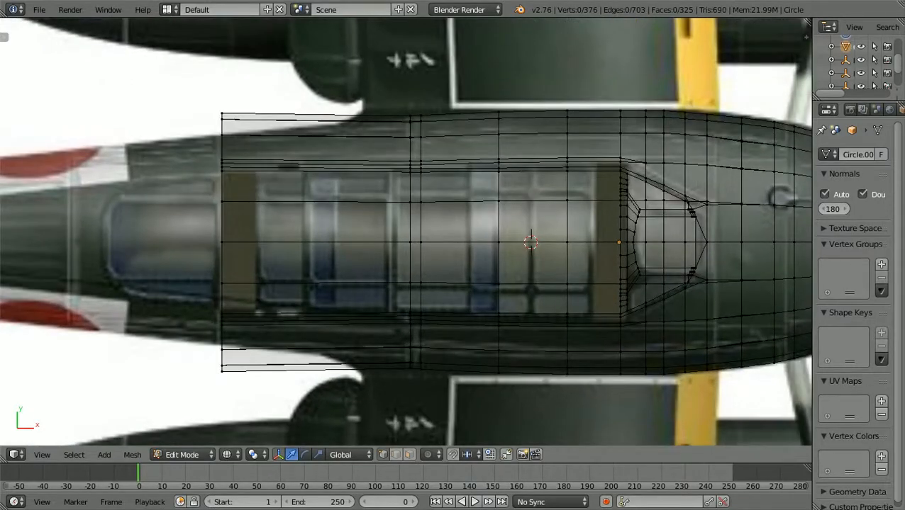
shift+middle_drag(406, 231, 488, 231)
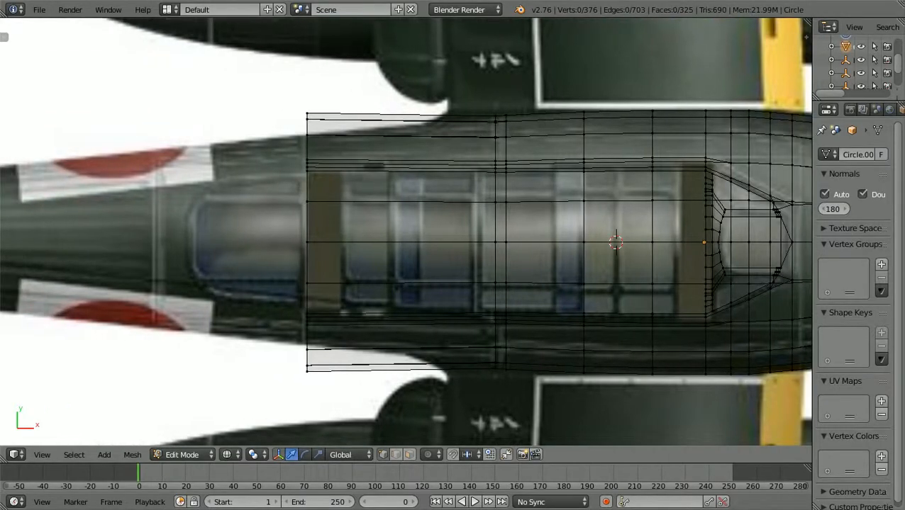
scroll(406, 231, up, 5)
scroll(406, 231, down, 4)
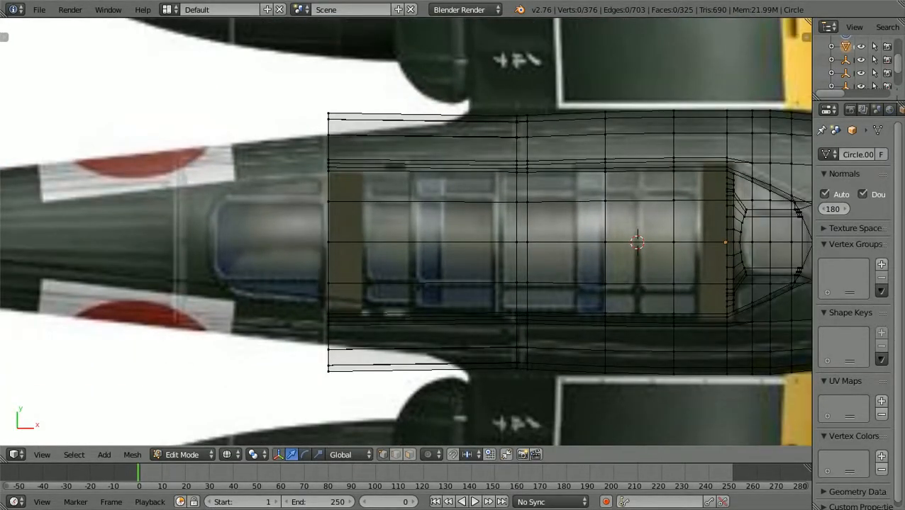
key(b)
drag(301, 382, 344, 92)
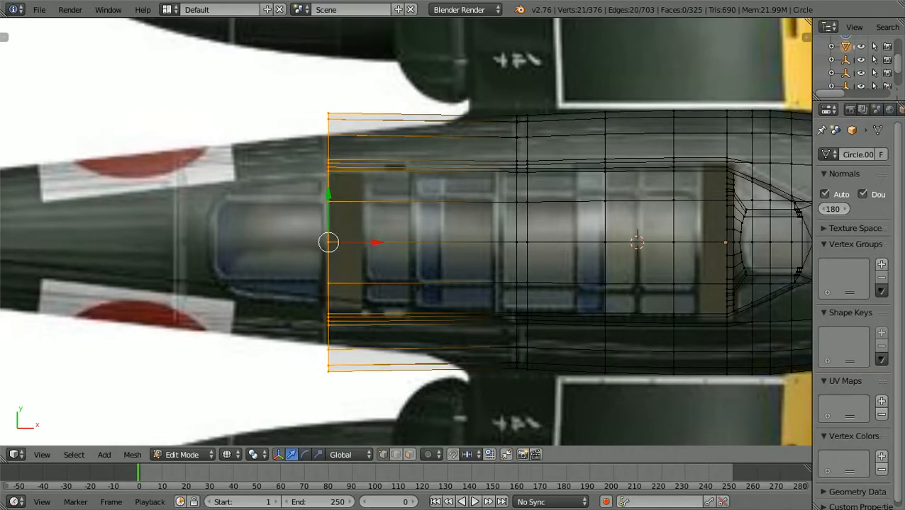
key(s)
key(y)
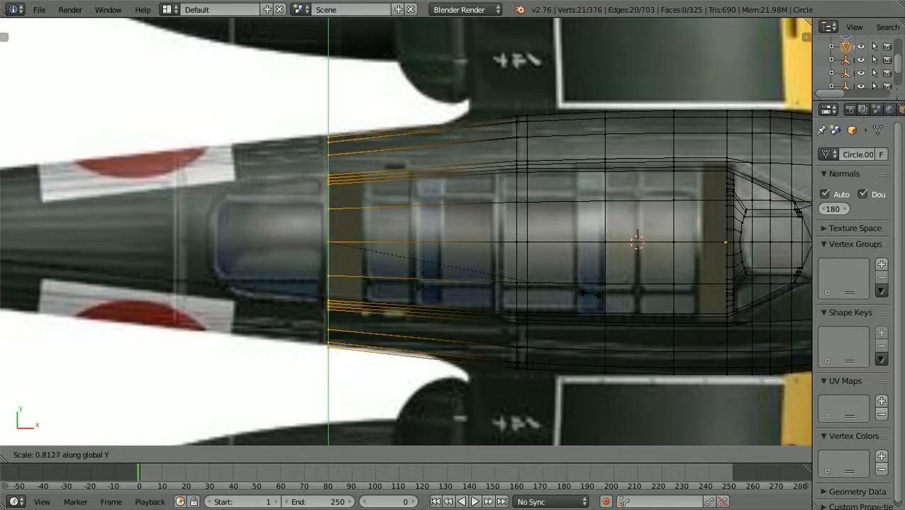
click(589, 293)
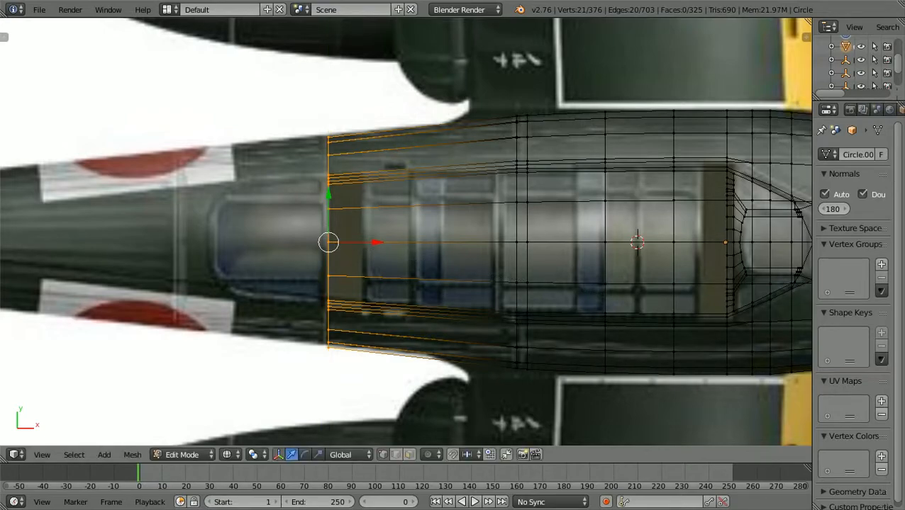
key(a)
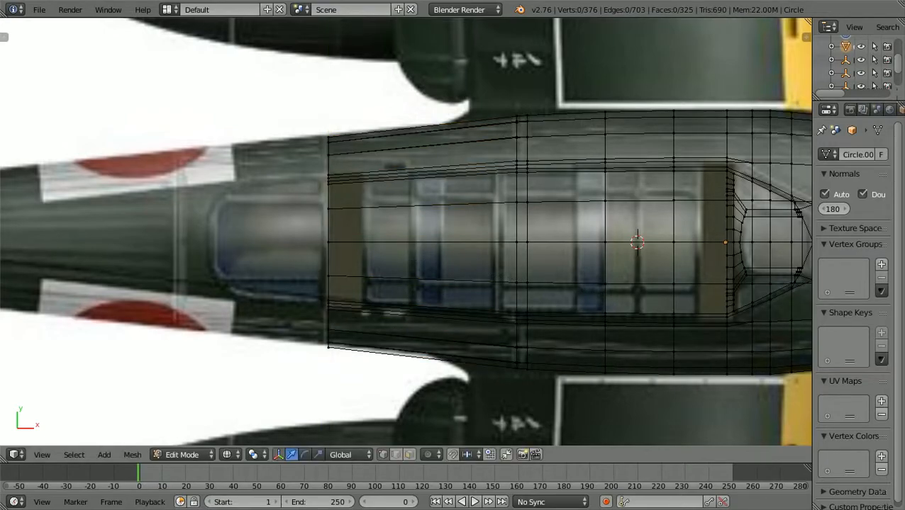
Select the cockpit-sill vertices on both sides of the rearmost edge loop and scale them to about 1.09 along global Y.
scroll(400, 233, up, 5)
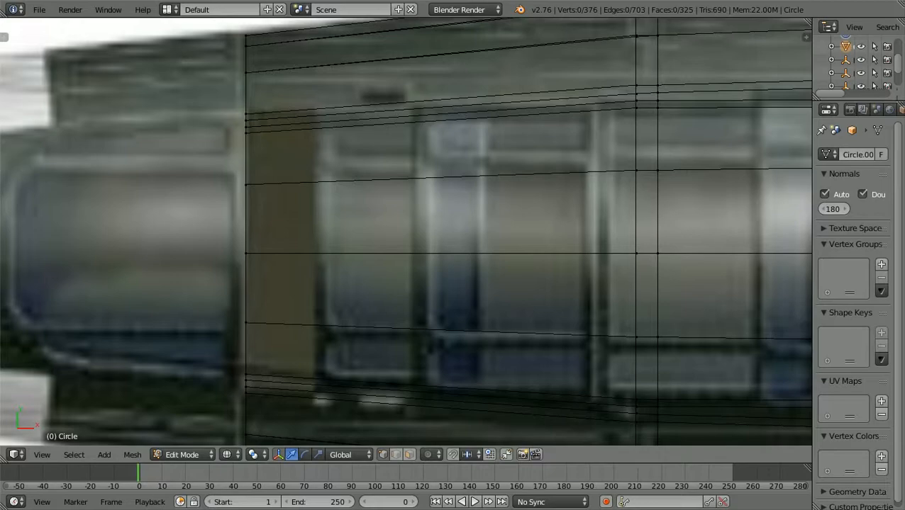
key(b)
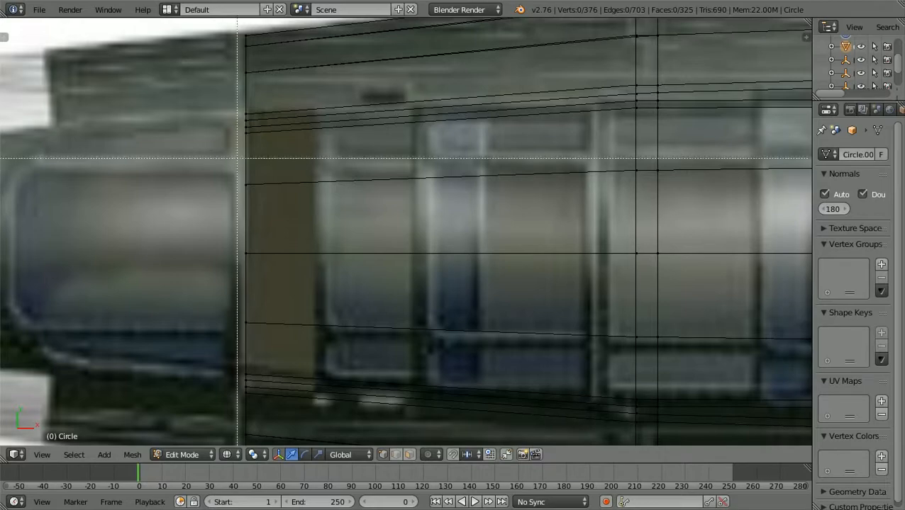
drag(237, 157, 259, 111)
scroll(805, 251, down, 1)
scroll(806, 252, down, 2)
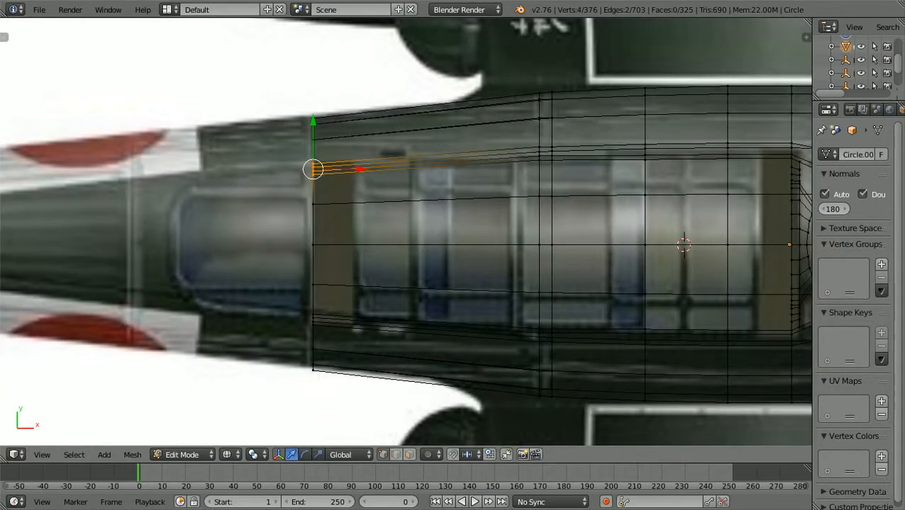
key(b)
drag(301, 308, 320, 334)
shift+scroll(405, 232, down, 5)
scroll(405, 232, up, 1)
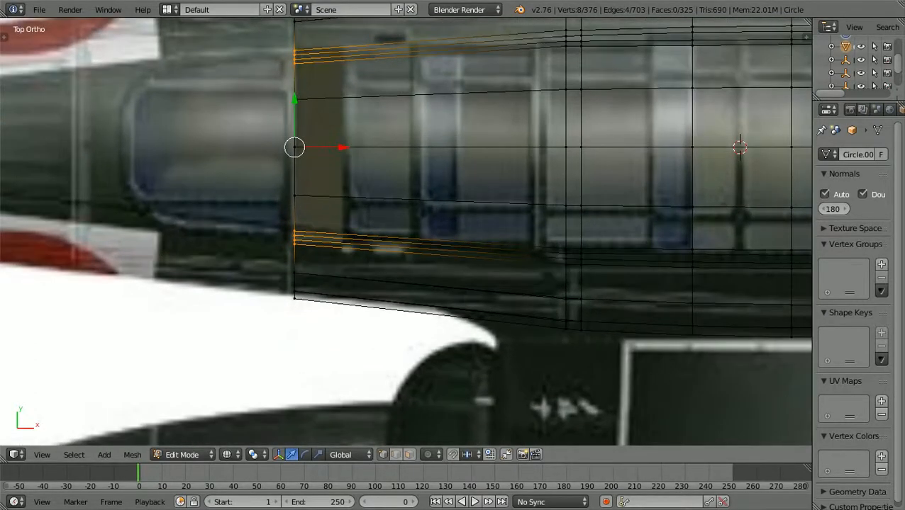
shift+scroll(406, 232, up, 3)
scroll(406, 232, up, 1)
scroll(405, 232, up, 1)
shift+scroll(405, 232, up, 2)
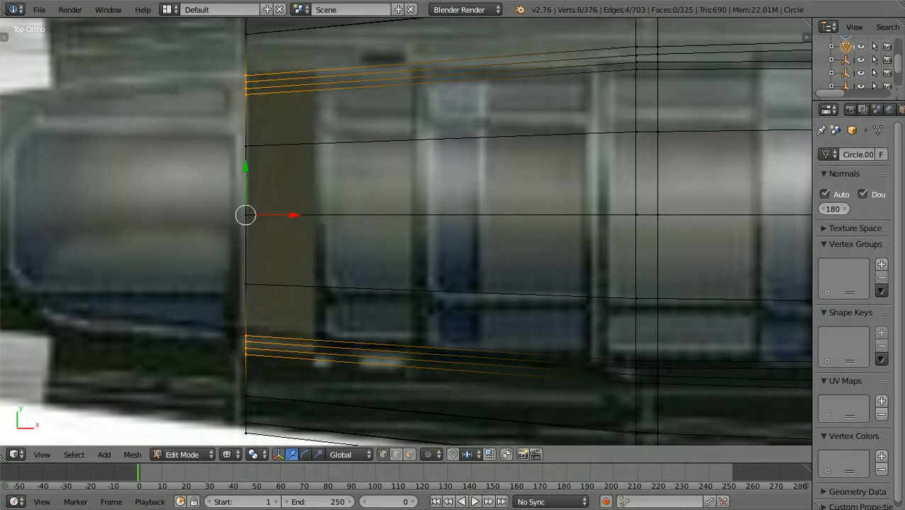
key(s)
key(y)
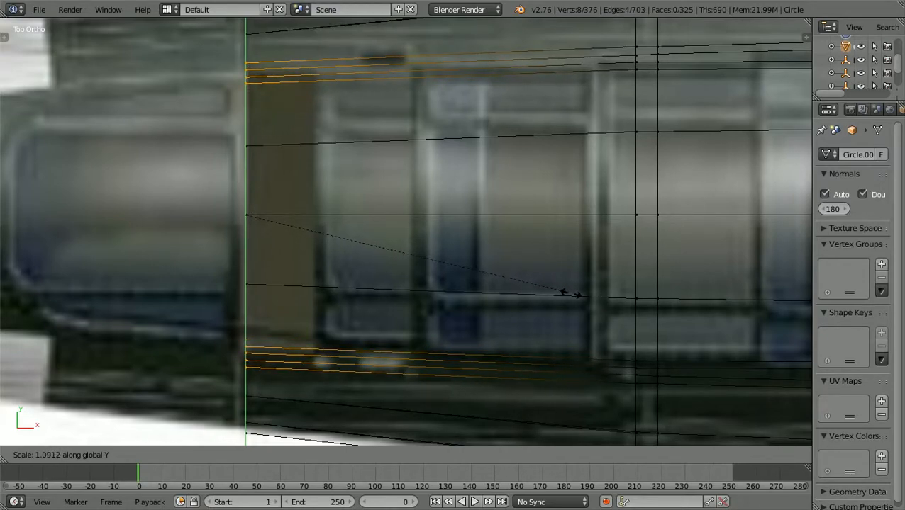
click(567, 292)
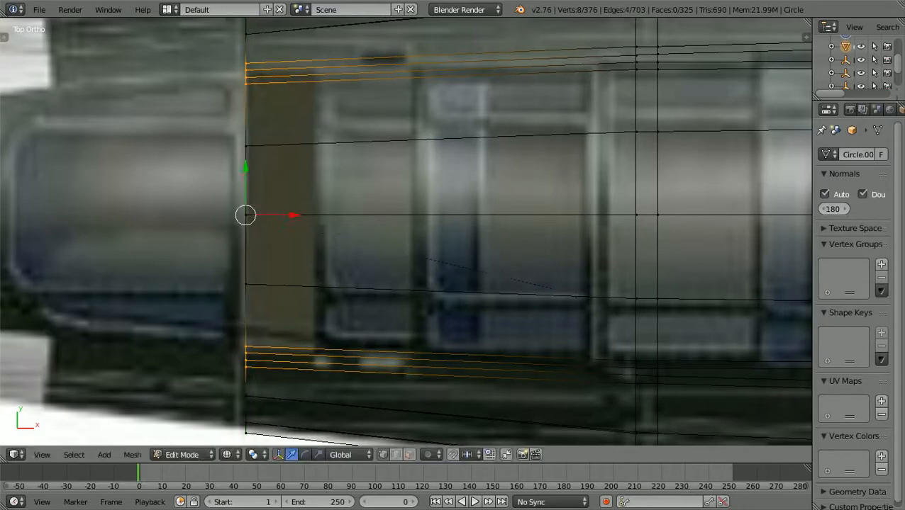
key(a)
Select the two closely spaced mid-cockpit edge loops in wireframe top view and narrow them slightly more along global Y.
key(z)
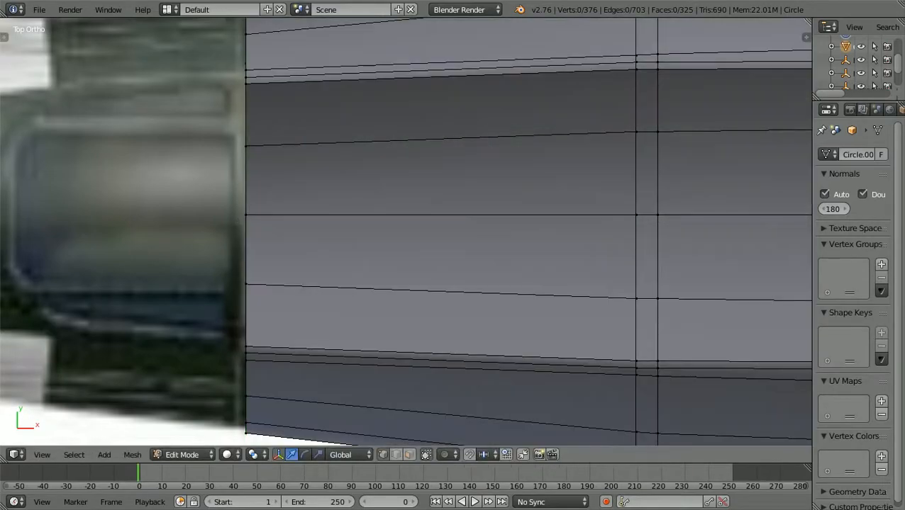
scroll(567, 292, down, 2)
middle_drag(567, 292, 628, 244)
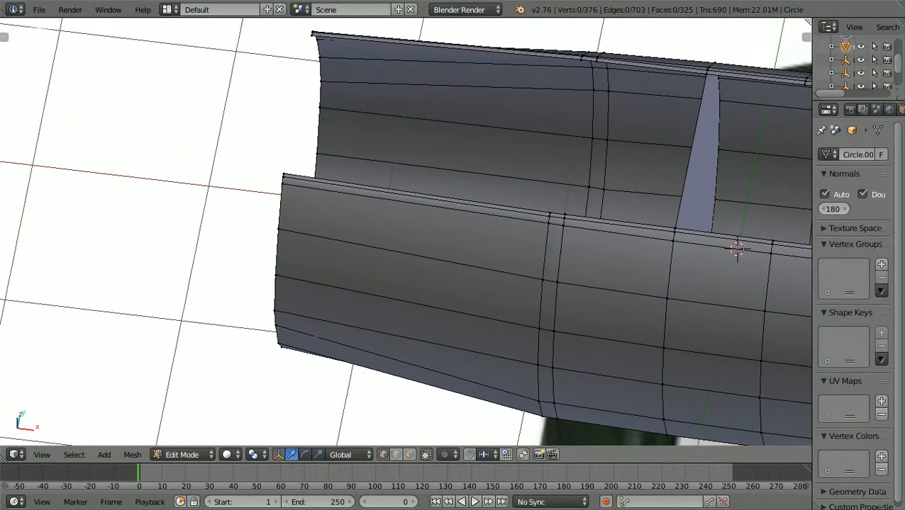
scroll(628, 244, down, 2)
key(KP_7)
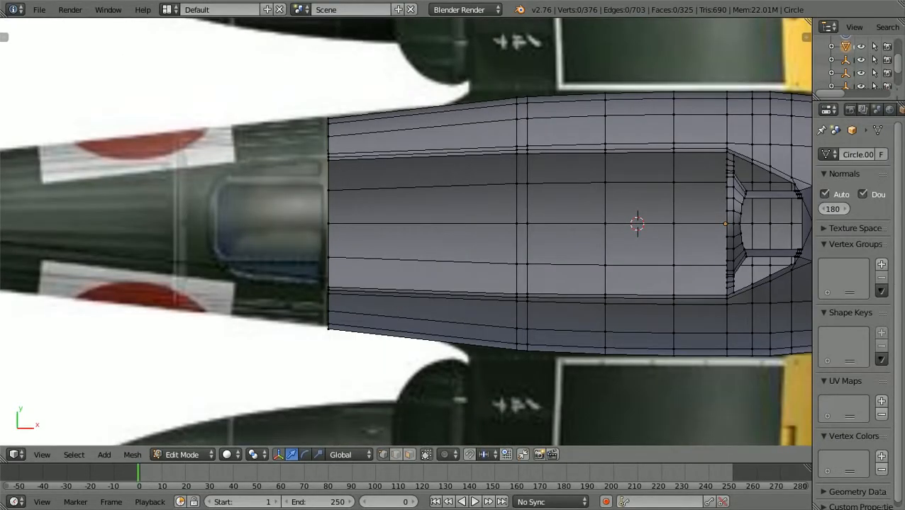
ctrl+scroll(405, 232, up, 6)
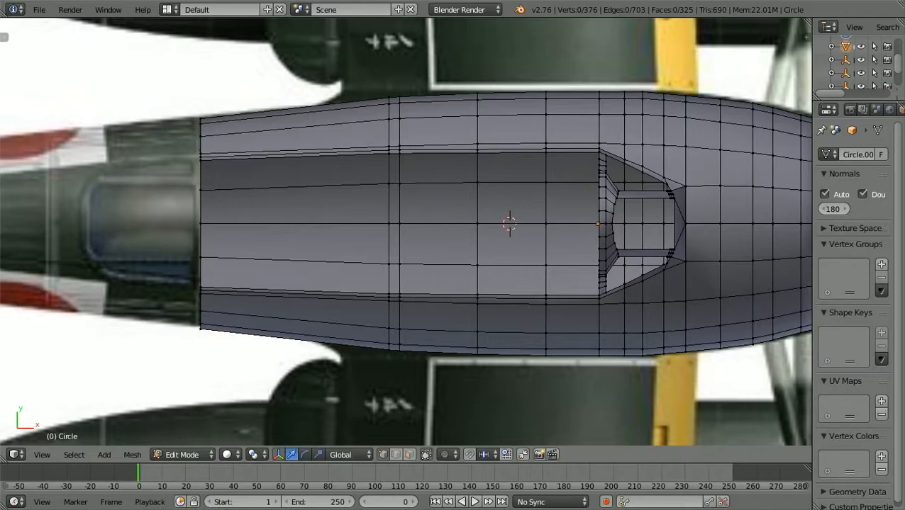
key(z)
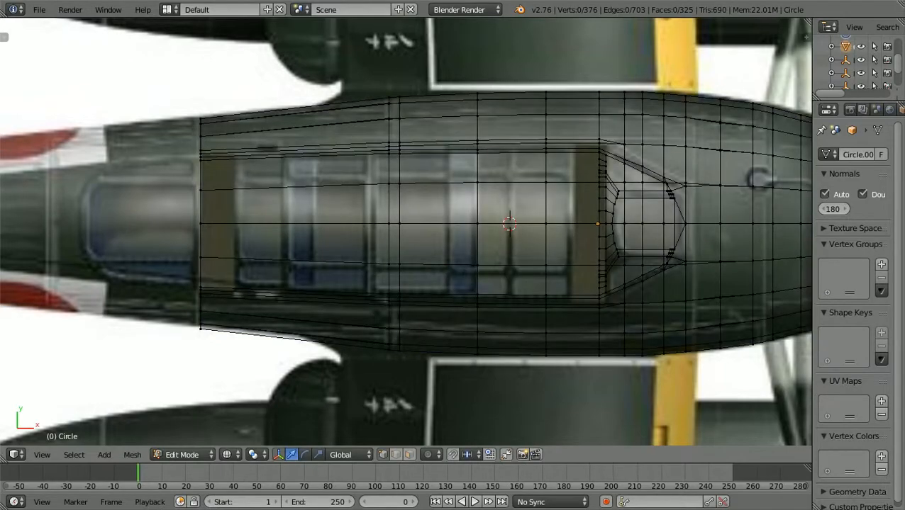
key(b)
drag(380, 369, 418, 80)
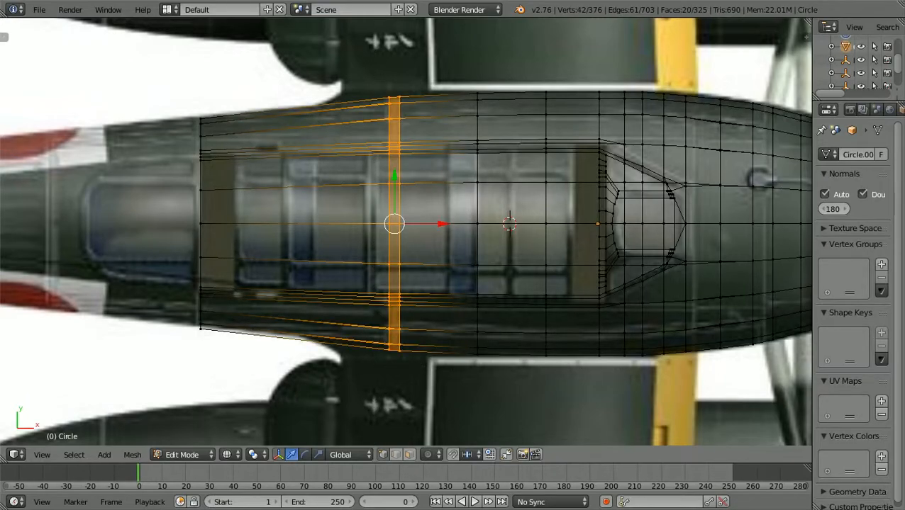
key(s)
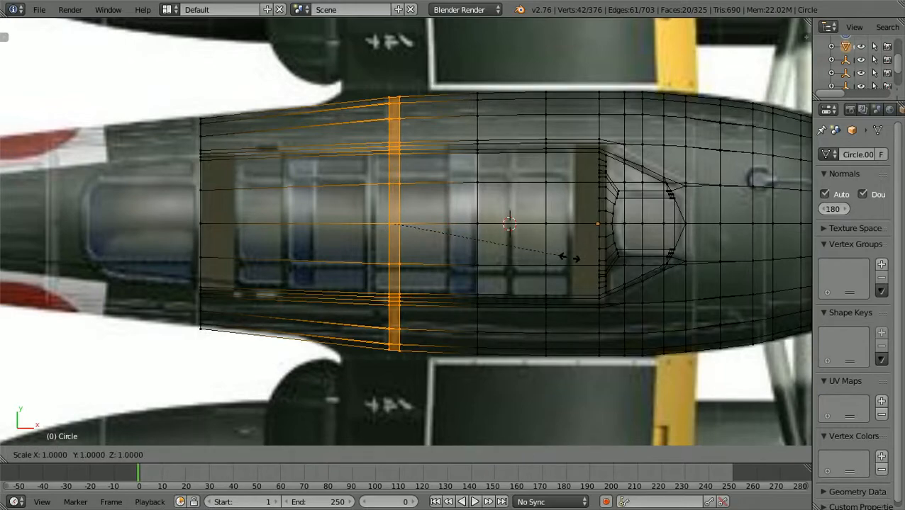
key(y)
click(567, 256)
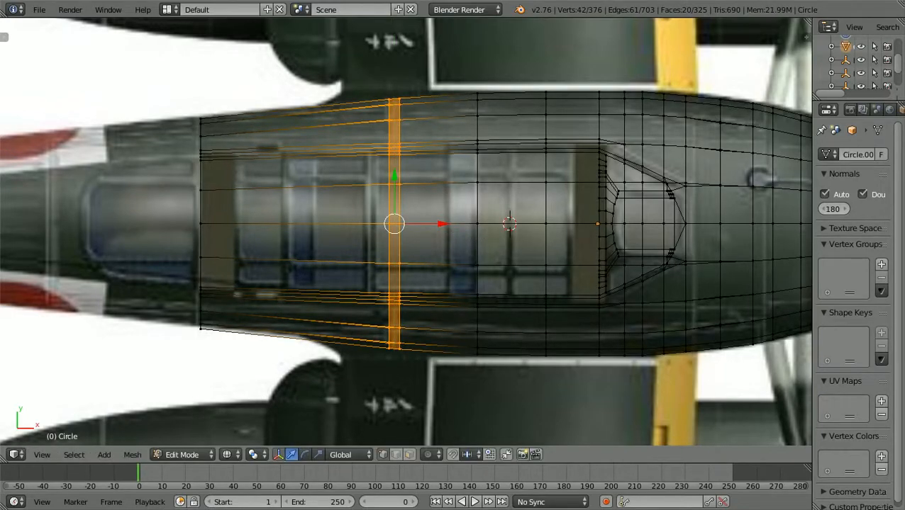
key(a)
From behind in solid shading, select the rear edge's second vertex below the sill on both flanks and scale the pair to about 1.02 along global Y.
scroll(406, 231, down, 2)
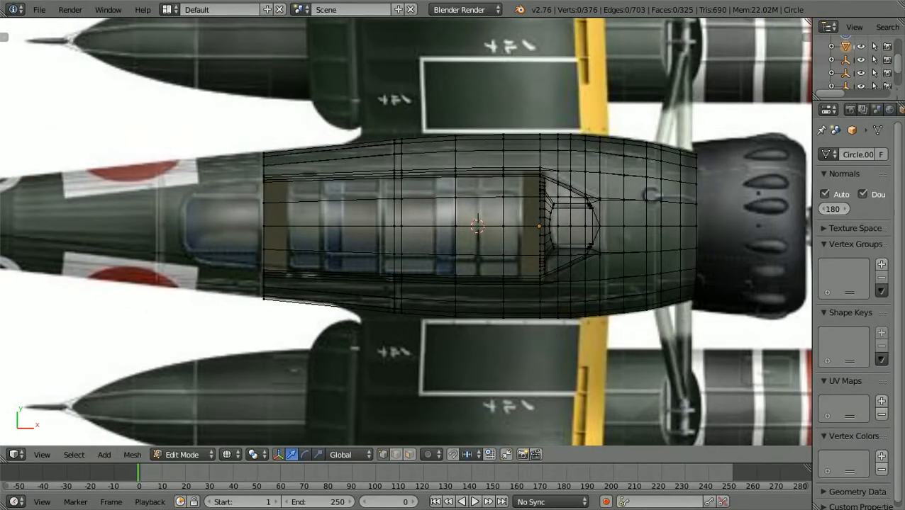
key(z)
middle_drag(439, 262, 420, 186)
scroll(447, 185, up, 2)
scroll(447, 186, up, 1)
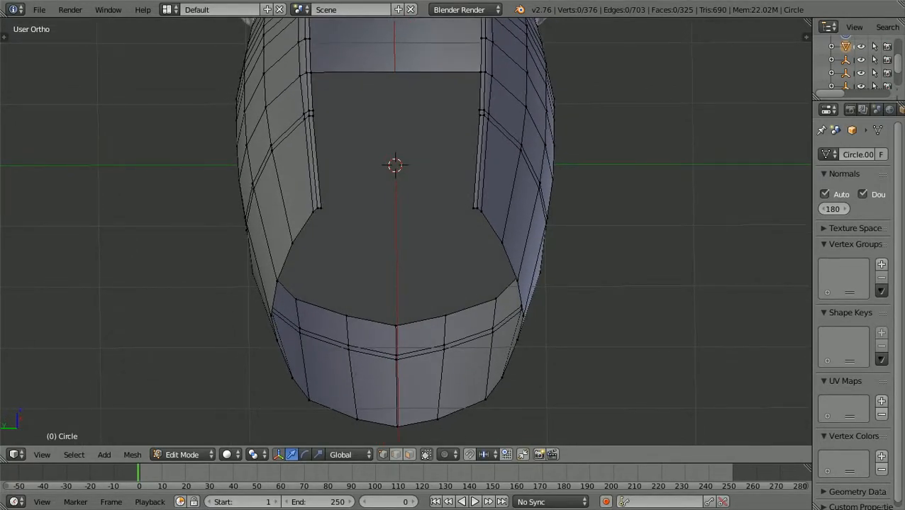
scroll(421, 186, up, 1)
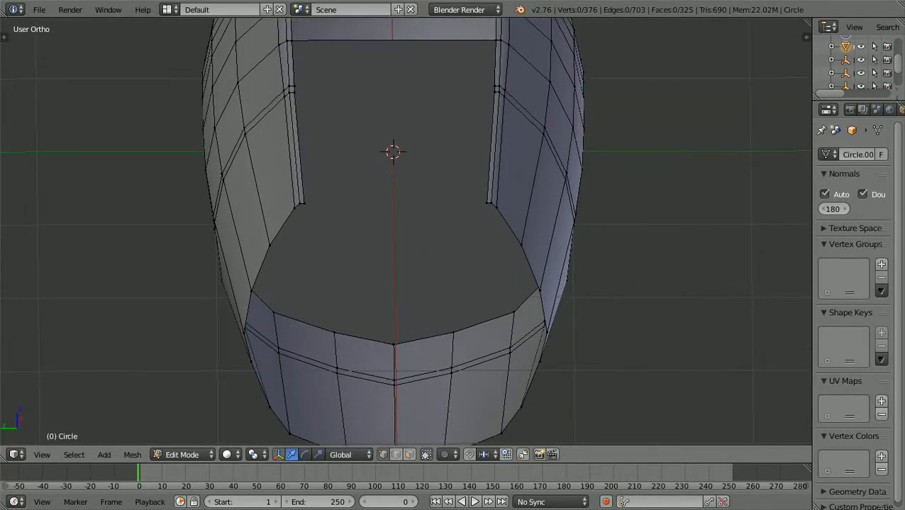
right_click(251, 290)
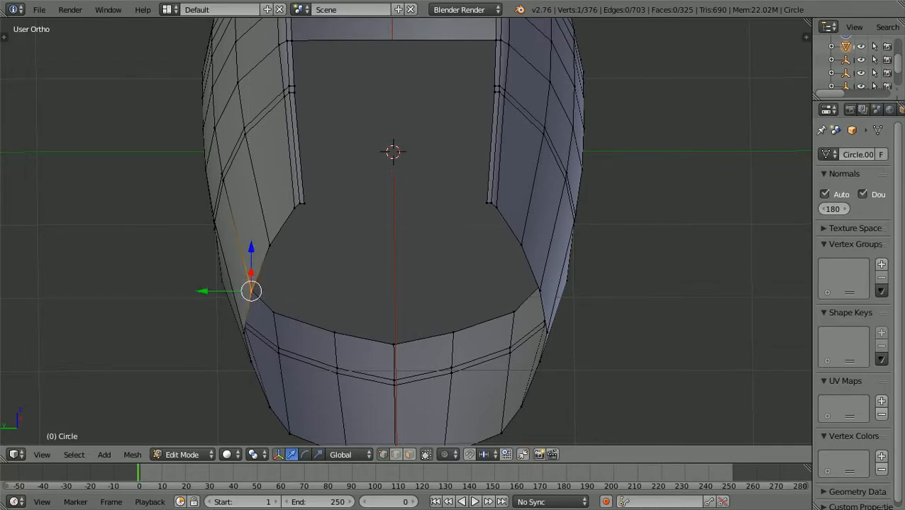
shift+right_click(537, 292)
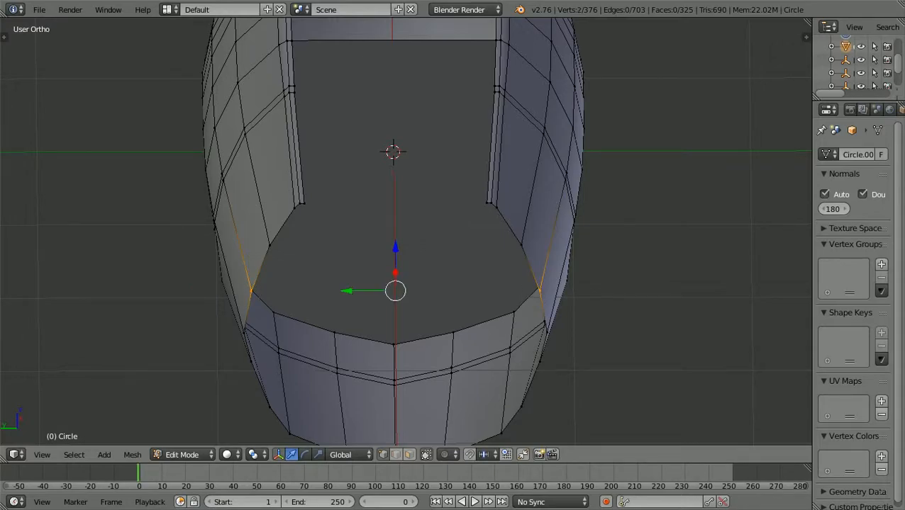
key(s)
key(y)
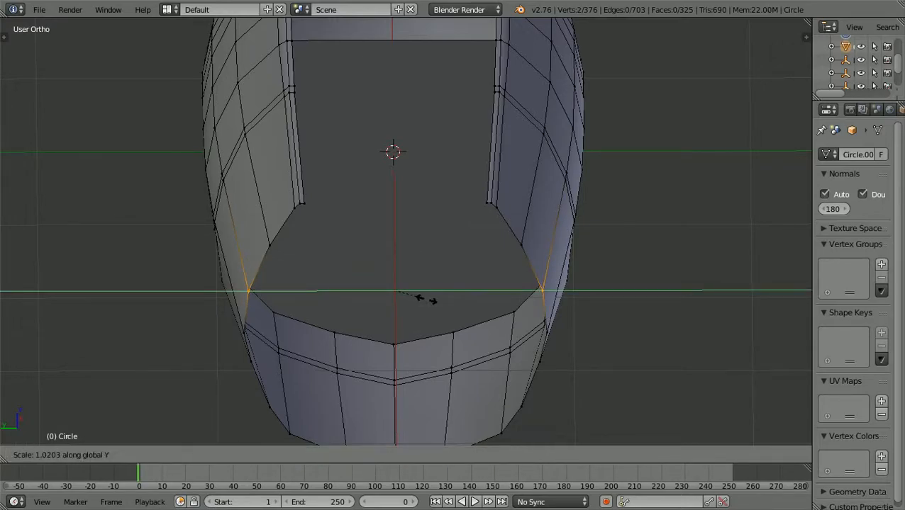
click(427, 300)
key(a)
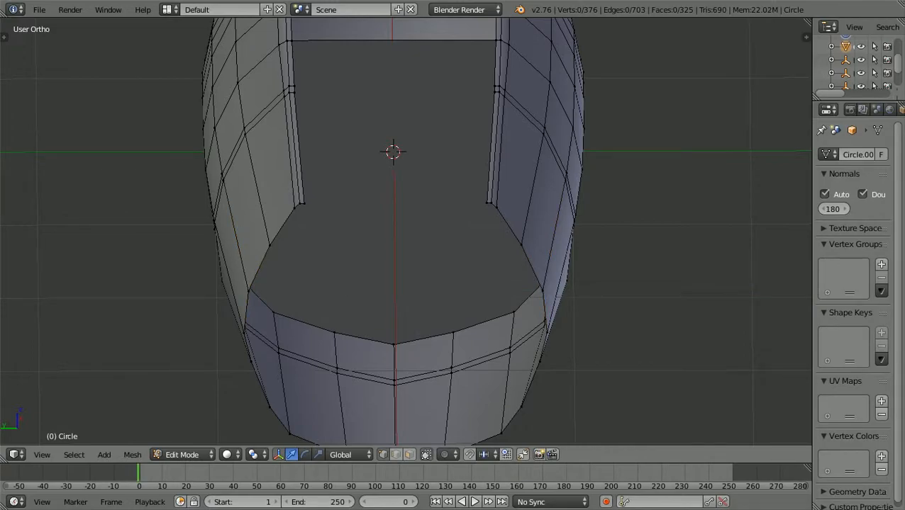
Select the rear edge's first vertex below the cockpit sill on both flanks and widen the pair slightly along global Y.
right_click(269, 246)
shift+right_click(521, 243)
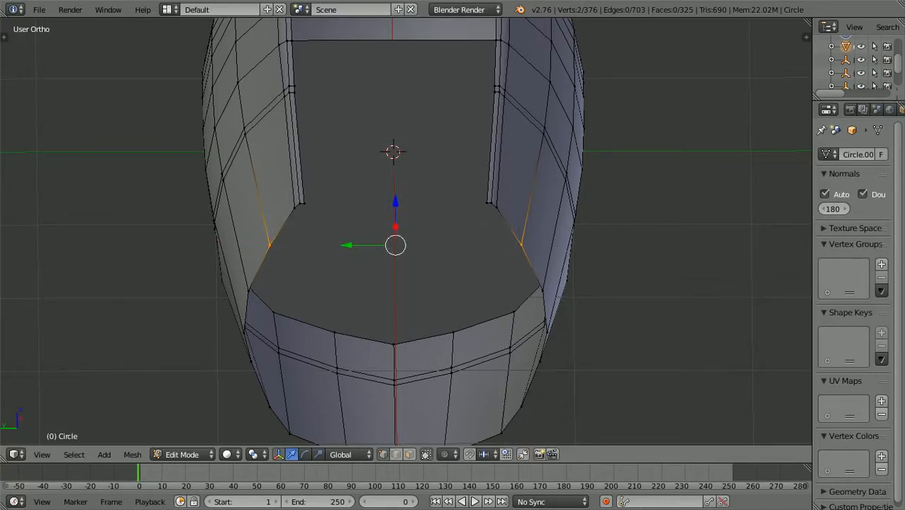
key(s)
key(y)
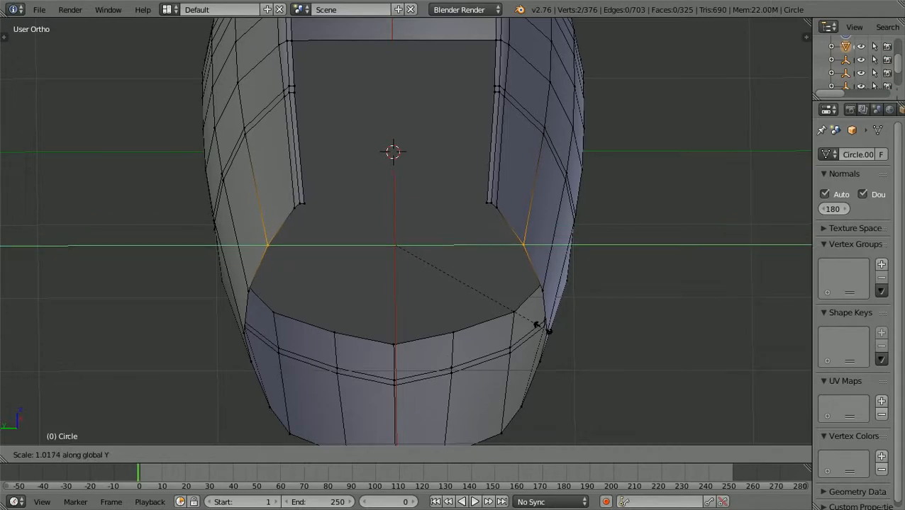
click(544, 328)
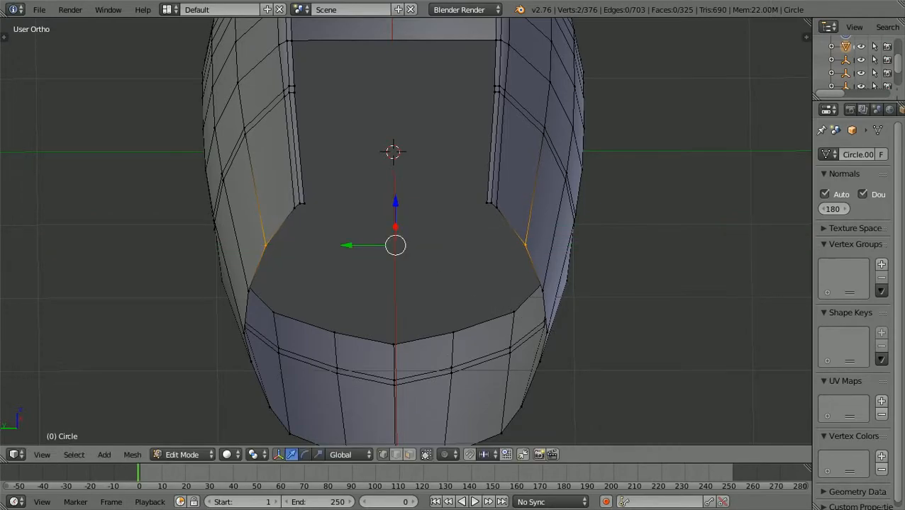
key(a)
Select the rear edge's second vertex out from the bottom centreline on both flanks and narrow the pair slightly along global Y.
scroll(405, 232, down, 2)
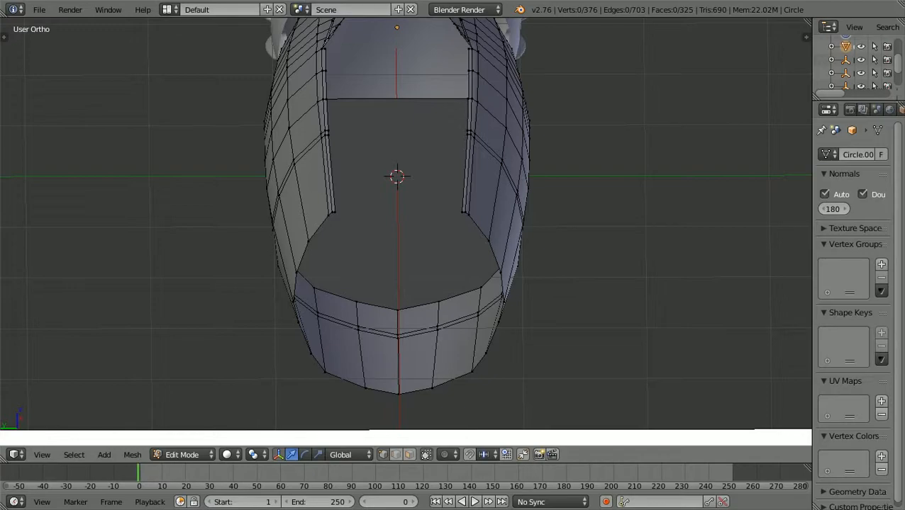
right_click(325, 372)
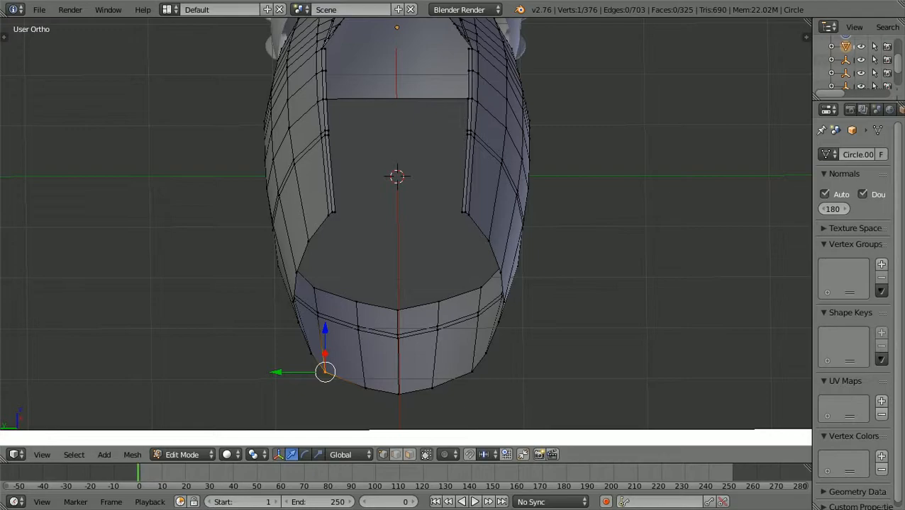
shift+right_click(471, 370)
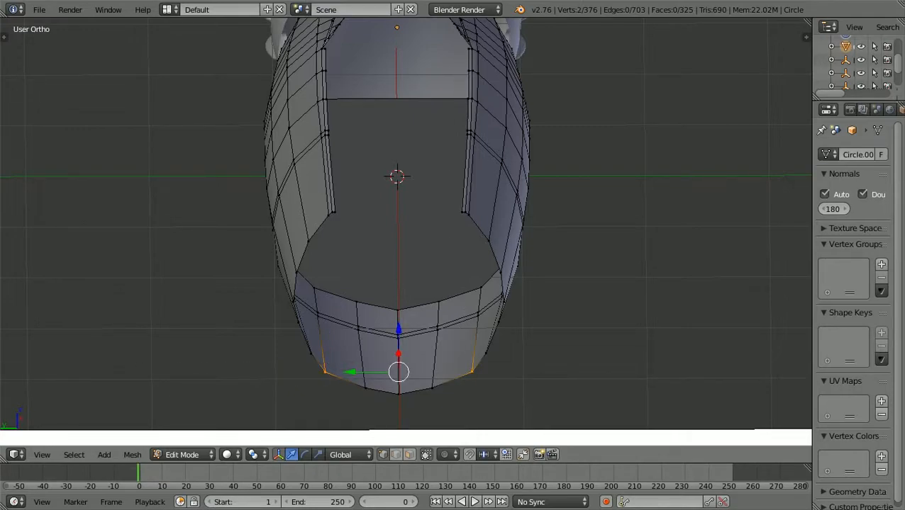
key(s)
key(y)
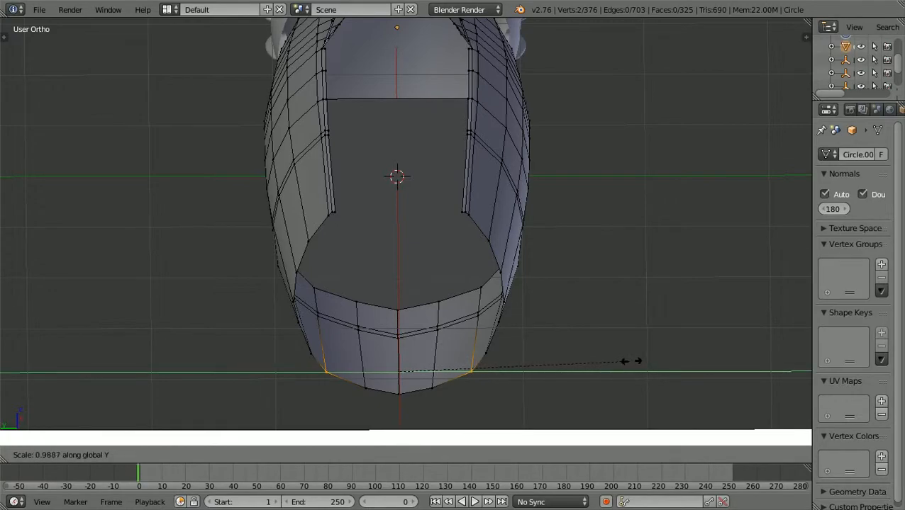
click(628, 360)
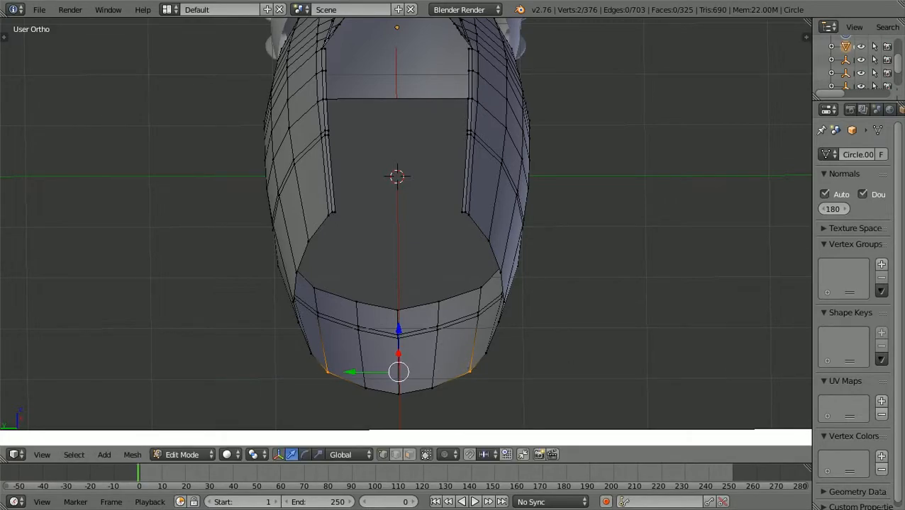
key(a)
Inspect the fuselage's shading in Object Mode and compare its outline with the side-view and top-view references.
scroll(405, 231, down, 3)
scroll(405, 232, up, 1)
key(z)
key(z)
scroll(405, 231, down, 1)
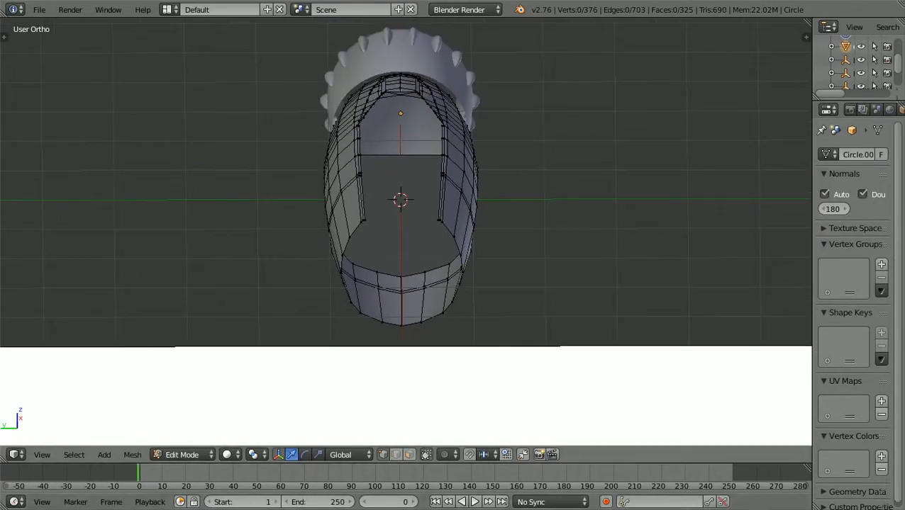
click(182, 455)
click(190, 438)
middle_drag(397, 241, 270, 295)
key(KP_1)
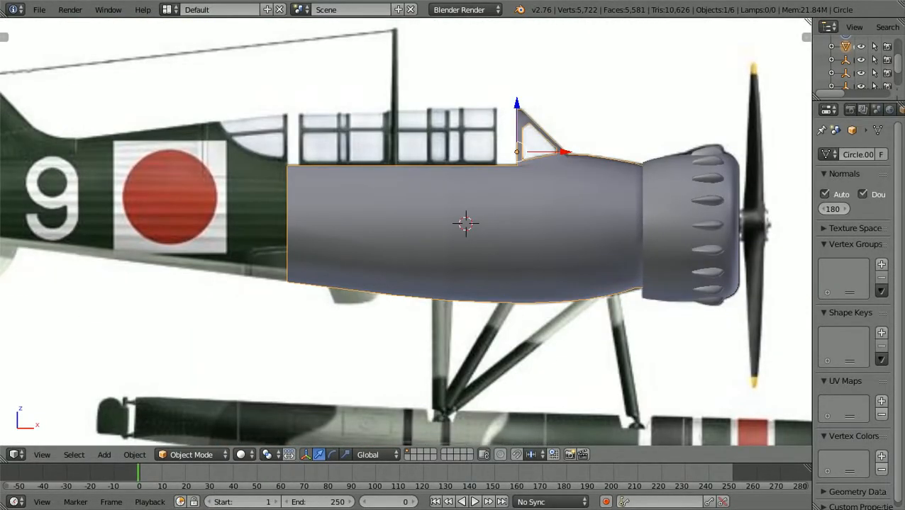
key(KP_7)
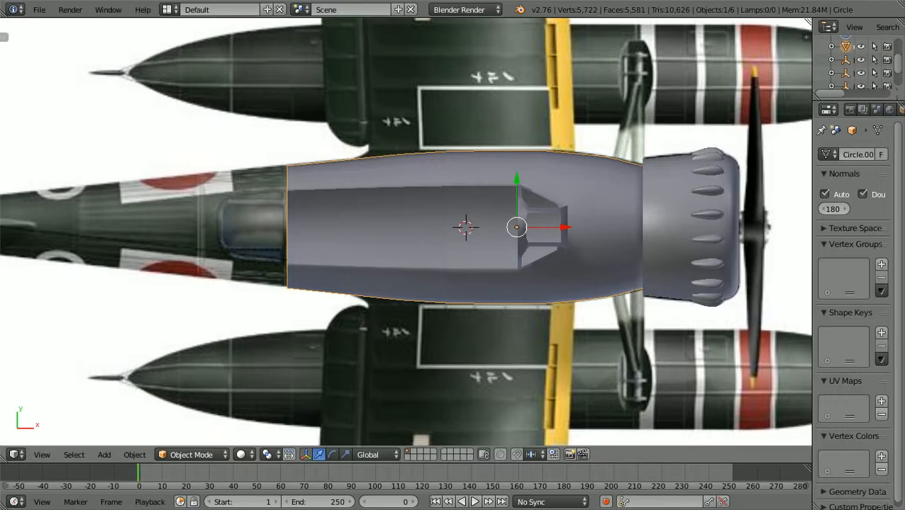
middle_drag(397, 283, 485, 235)
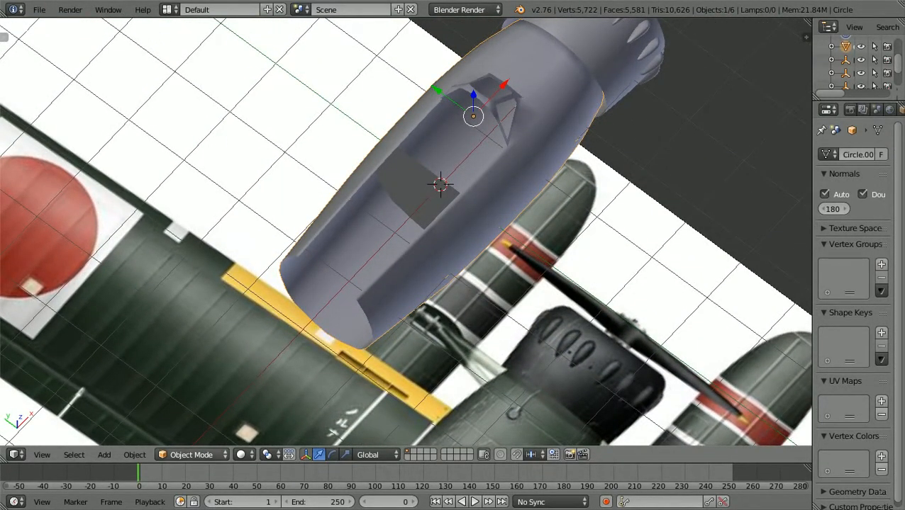
Back in Edit Mode with edge selection, select the open edge loop at the fuselage's rear end and fill it with a face.
click(192, 454)
click(190, 424)
scroll(439, 212, up, 4)
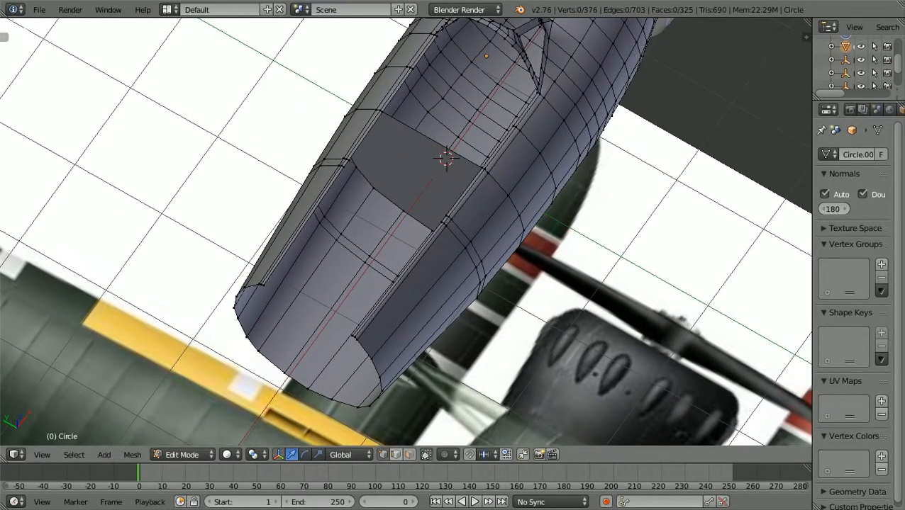
click(395, 454)
scroll(407, 232, down, 1)
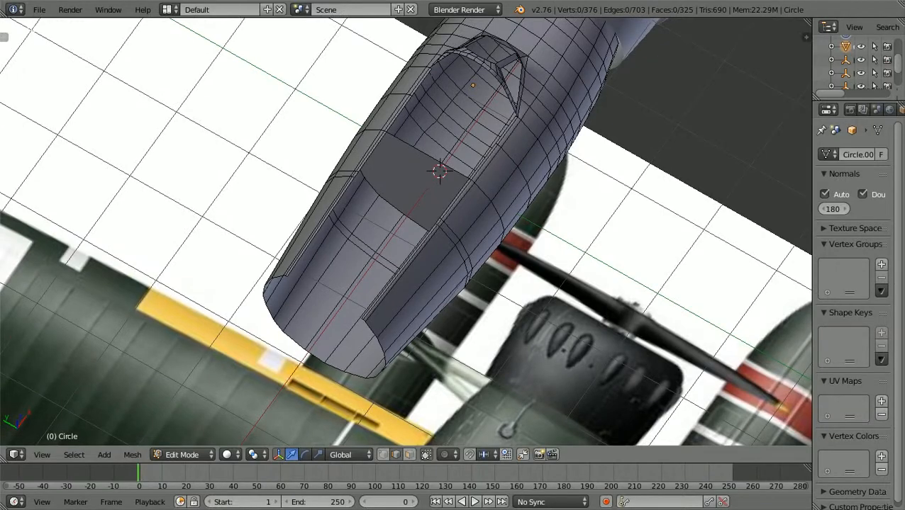
shift+scroll(406, 232, down, 6)
scroll(406, 232, up, 5)
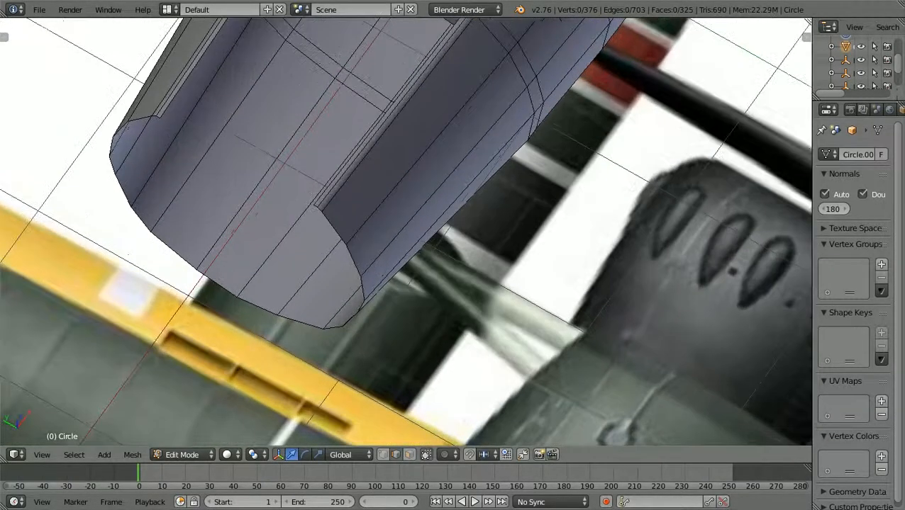
ctrl+scroll(406, 232, up, 2)
ctrl+scroll(406, 232, down, 4)
scroll(406, 232, up, 2)
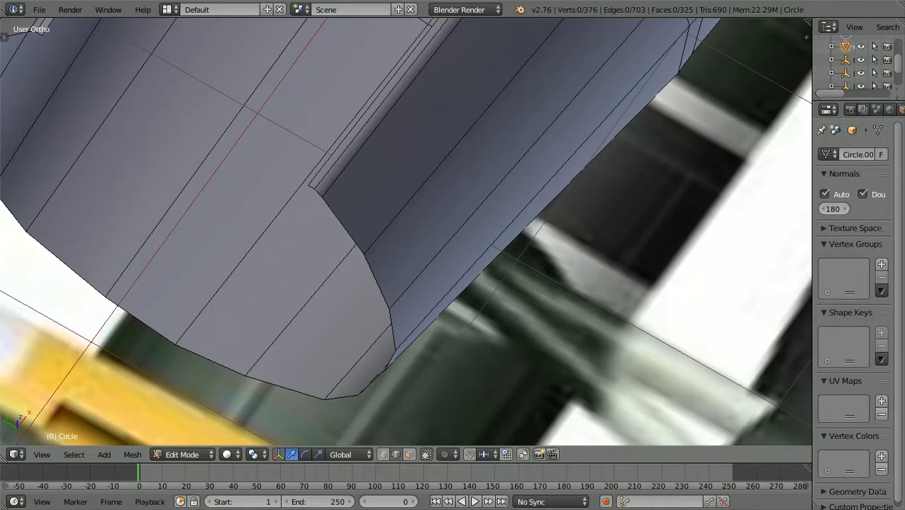
alt+right_click(377, 282)
scroll(377, 281, down, 2)
middle_drag(377, 282, 461, 281)
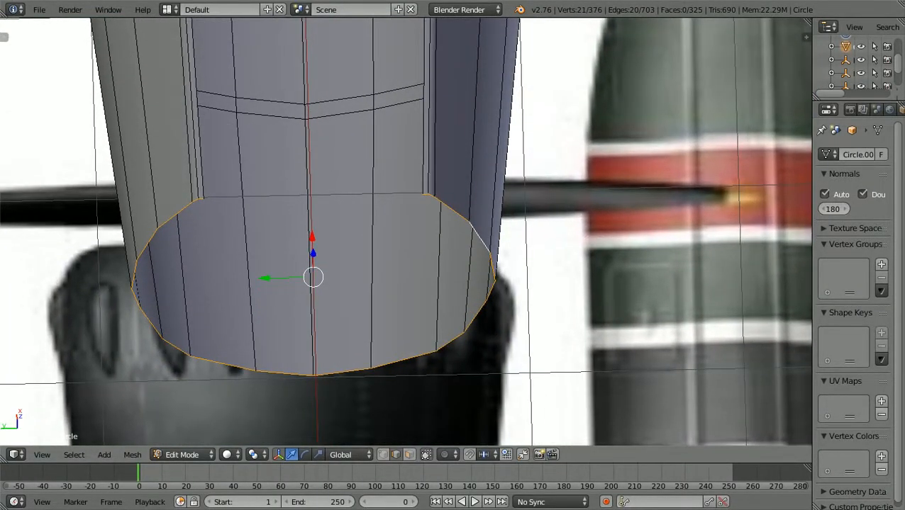
key(f)
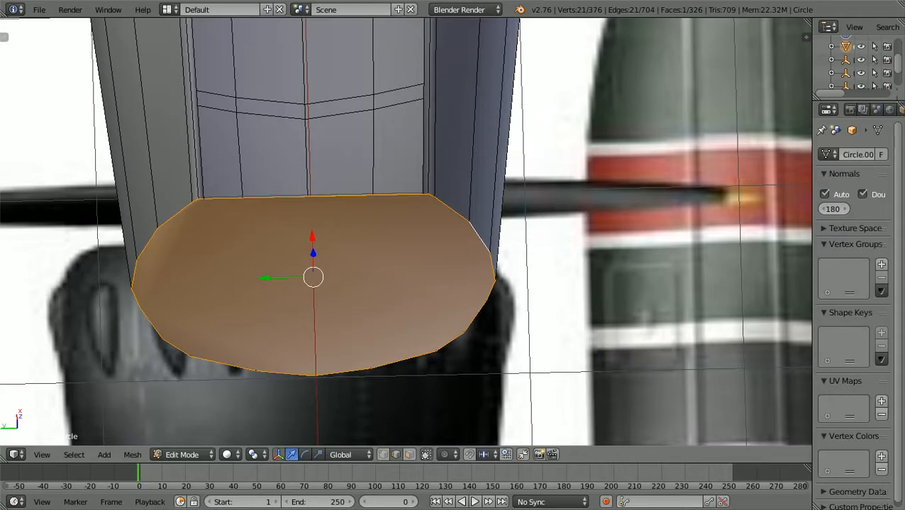
key(a)
Examine the closed rear end and the cockpit opening from above and from the side, returning to vertex selection.
scroll(405, 232, down, 4)
middle_drag(405, 232, 203, 255)
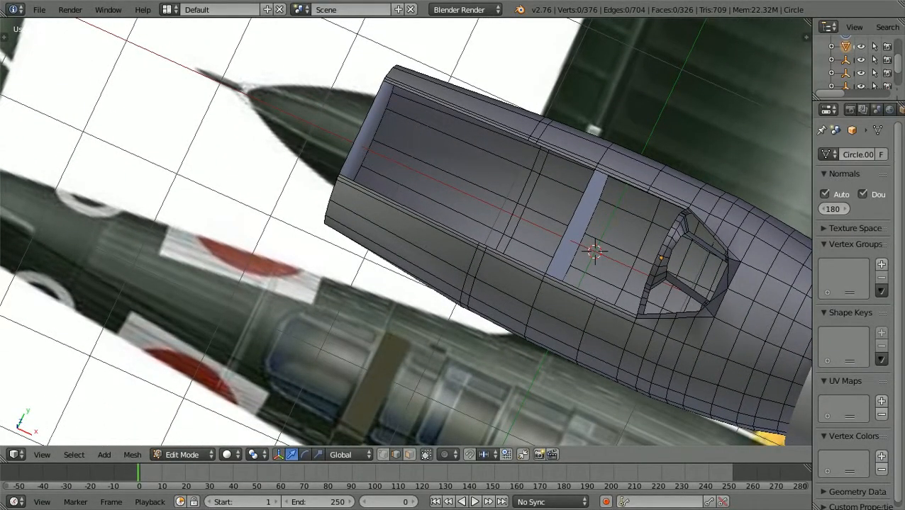
key(KP_7)
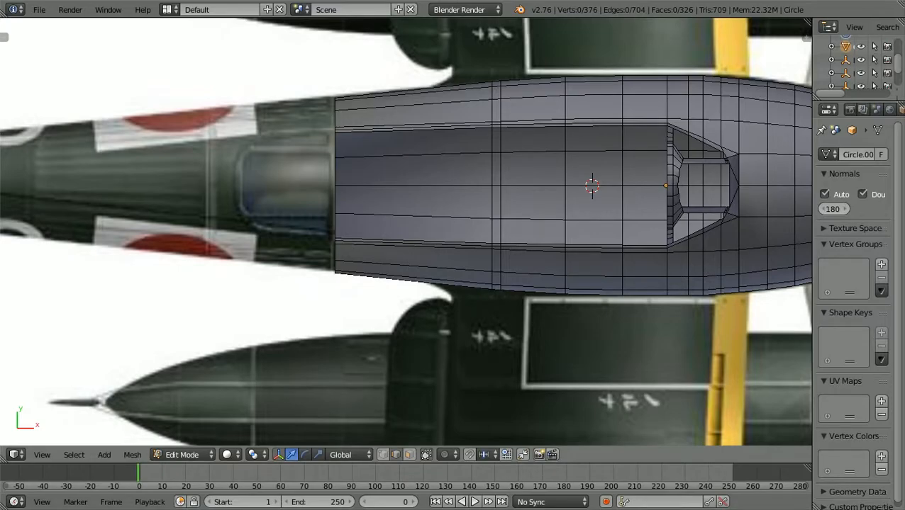
scroll(407, 231, up, 1)
middle_drag(407, 231, 398, 200)
scroll(360, 202, up, 1)
scroll(398, 201, down, 1)
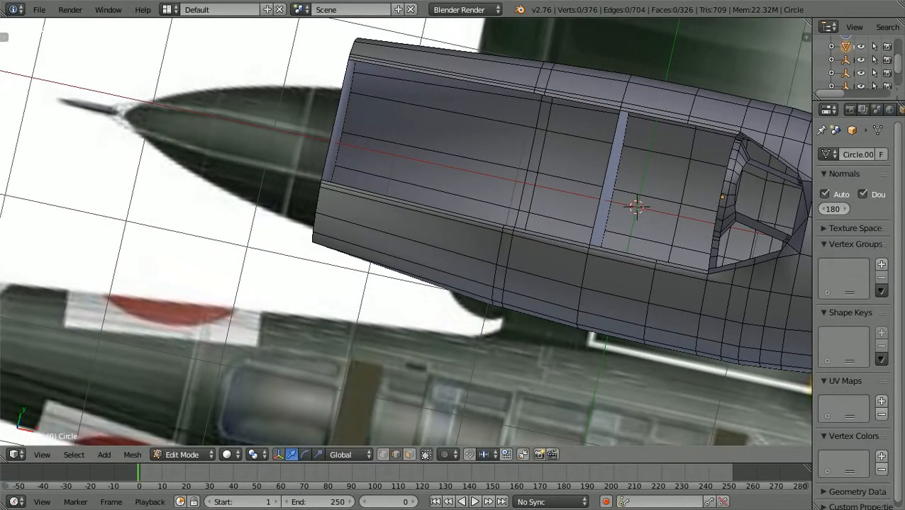
key(KP_1)
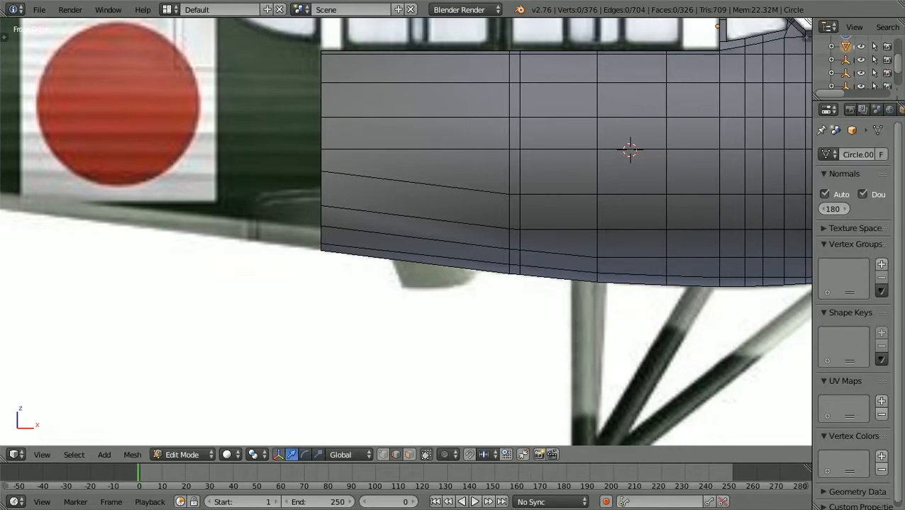
scroll(405, 231, down, 2)
shift+scroll(405, 231, up, 9)
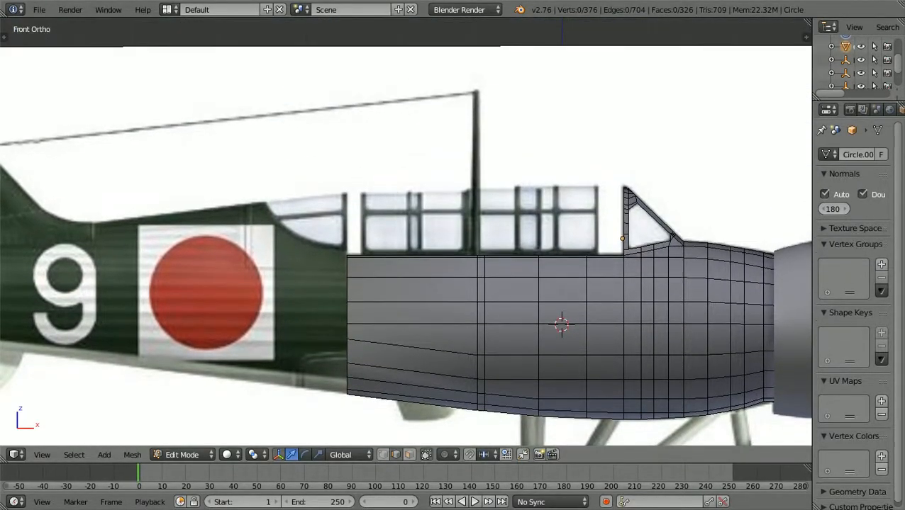
scroll(406, 231, up, 1)
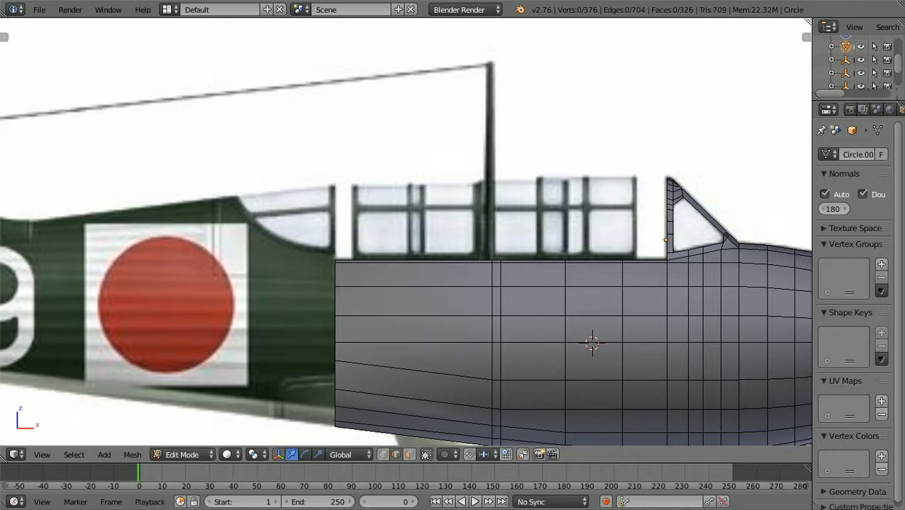
click(383, 455)
ctrl+scroll(405, 232, up, 6)
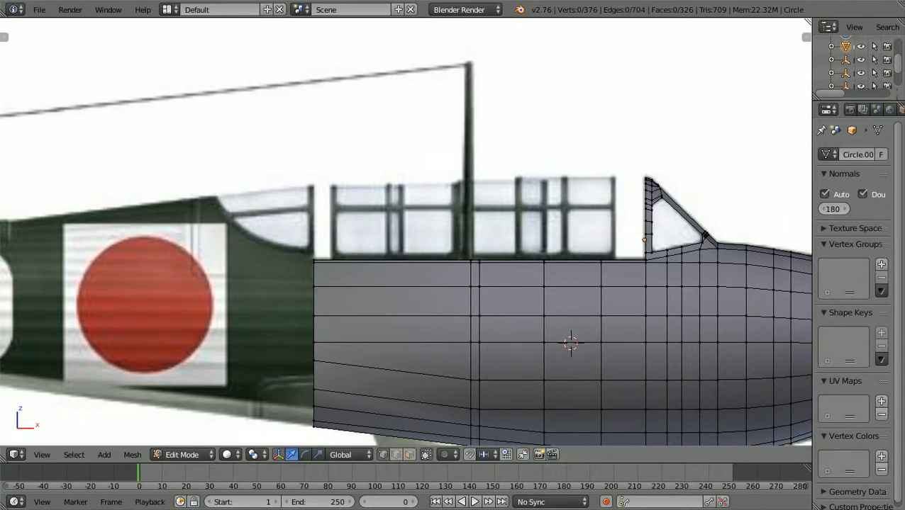
shift+scroll(405, 232, down, 2)
shift+scroll(405, 232, down, 2)
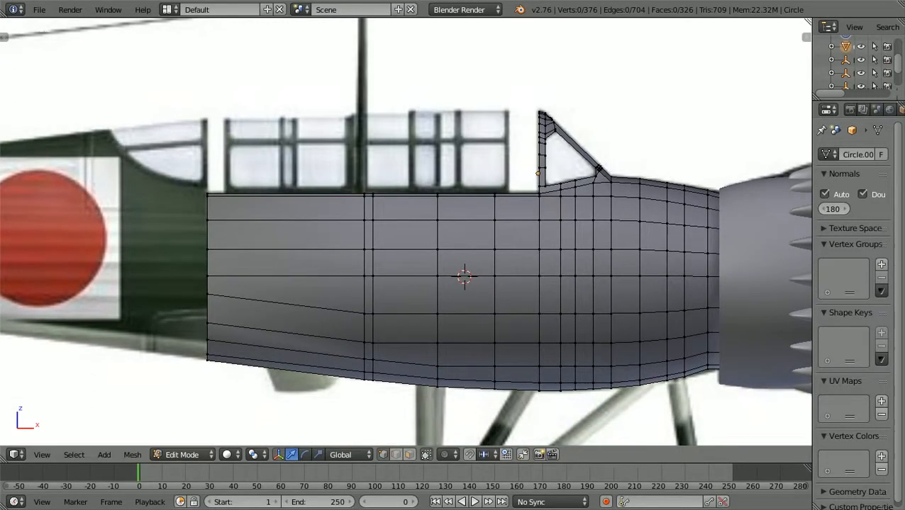
scroll(406, 232, up, 1)
scroll(405, 232, down, 1)
middle_drag(406, 231, 395, 250)
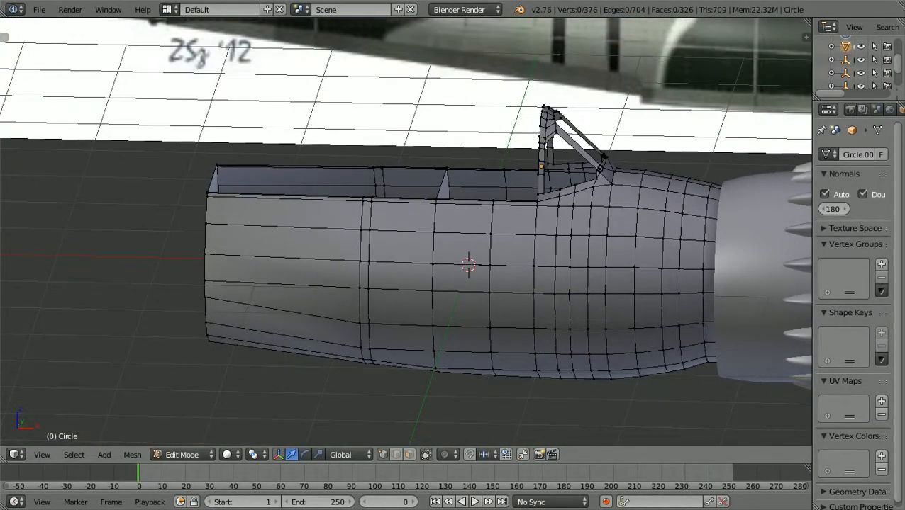
key(KP_1)
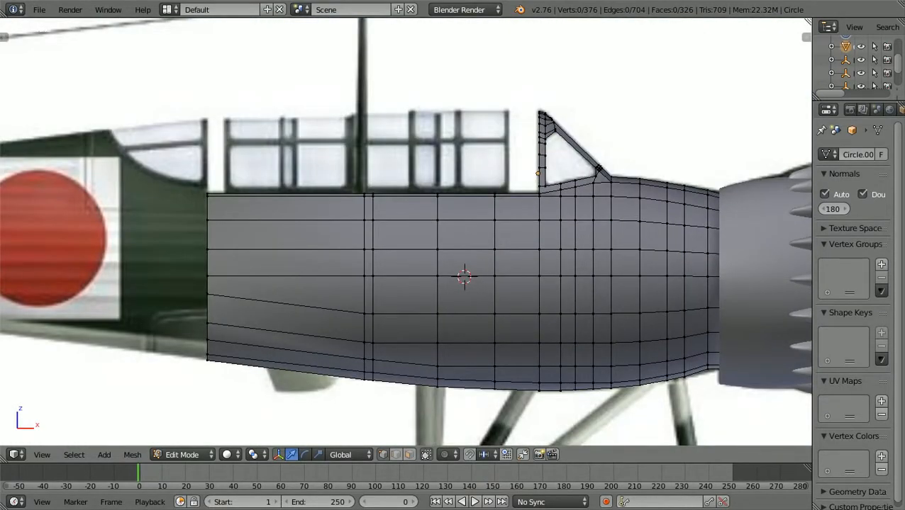
In side-view wireframe, add a loop cut just ahead of the cockpit bulkhead's edge loop with an edge slide of about -0.92.
key(z)
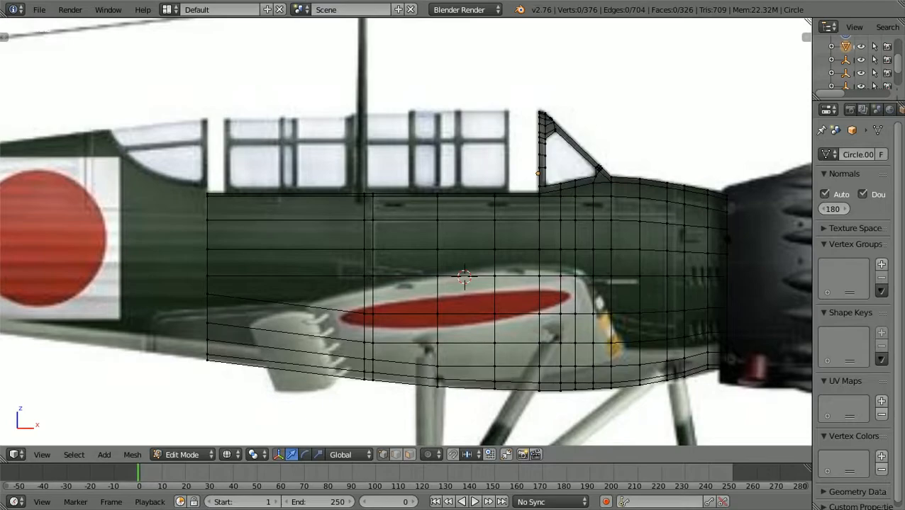
ctrl+scroll(405, 232, up, 2)
scroll(406, 231, up, 2)
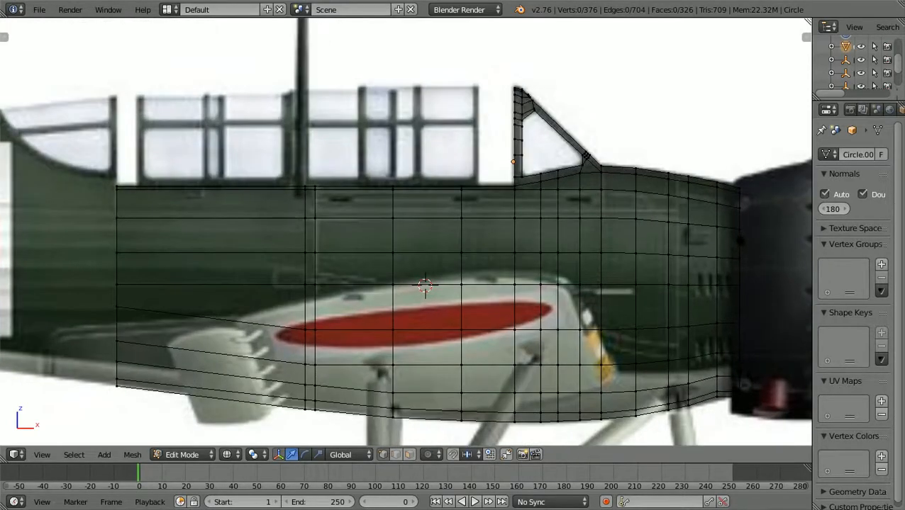
shift+scroll(405, 232, down, 4)
shift+scroll(406, 232, down, 1)
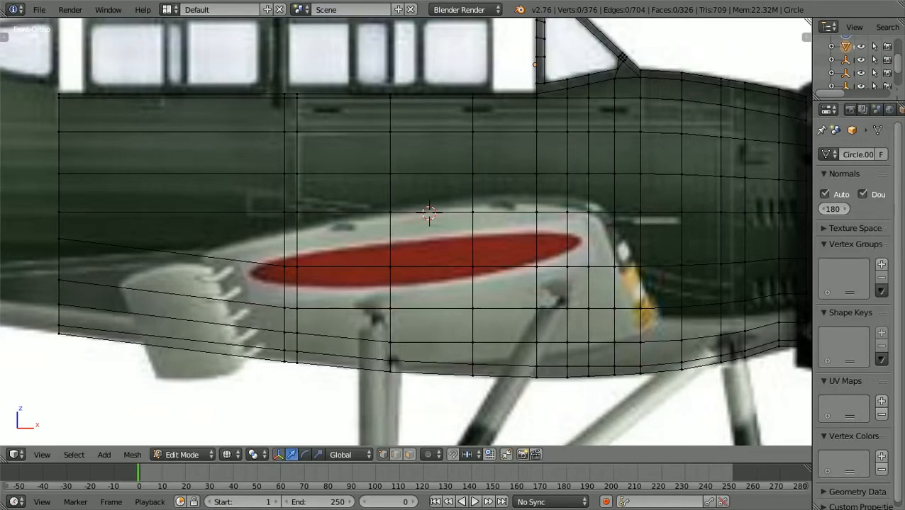
key(ctrl+r)
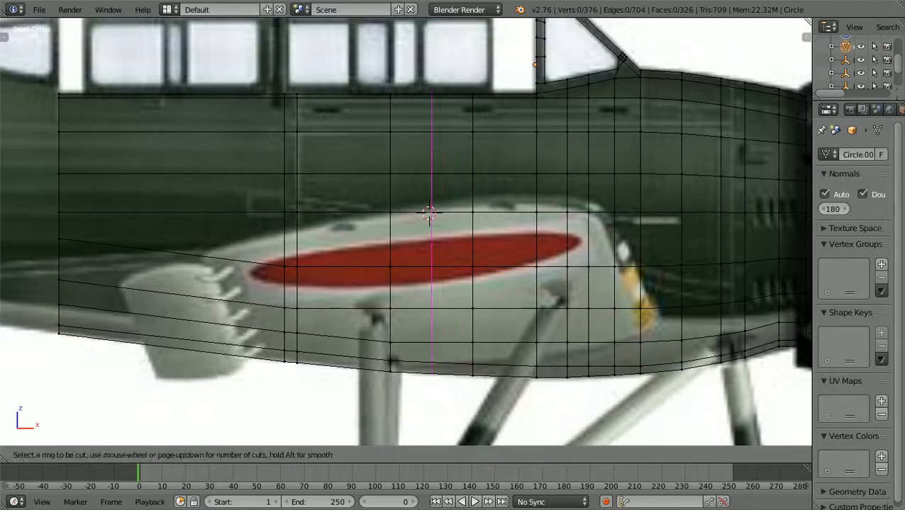
click(429, 213)
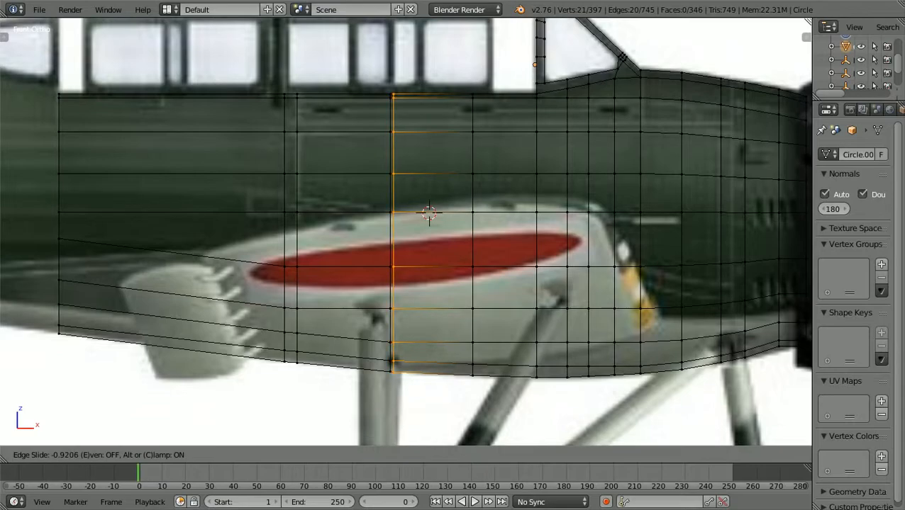
click(429, 213)
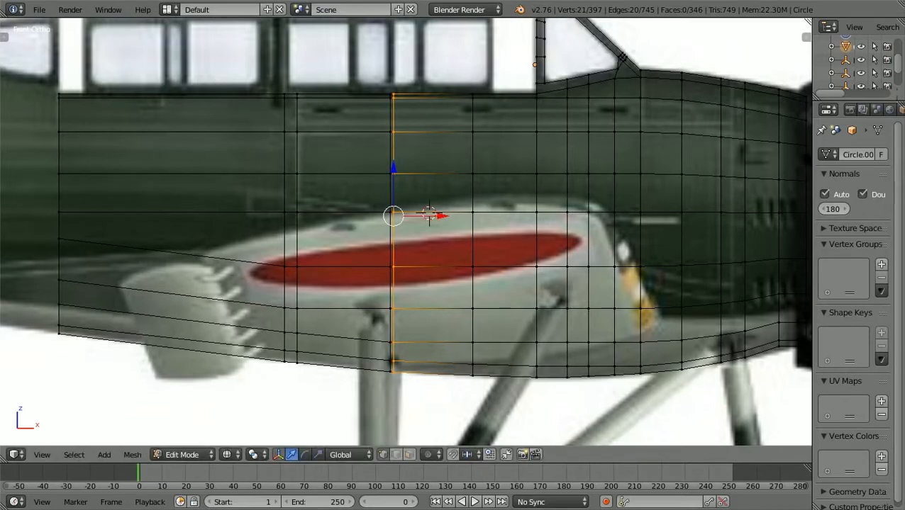
key(a)
With edge selection, select the newly cut loop beside the cockpit bulkhead and fill it with a face.
scroll(429, 213, down, 1)
middle_drag(429, 212, 411, 272)
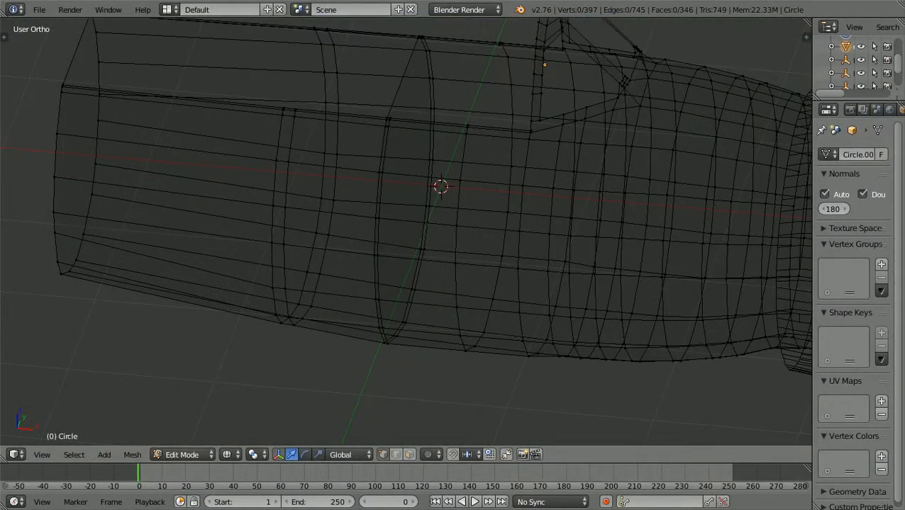
scroll(412, 272, up, 1)
click(395, 455)
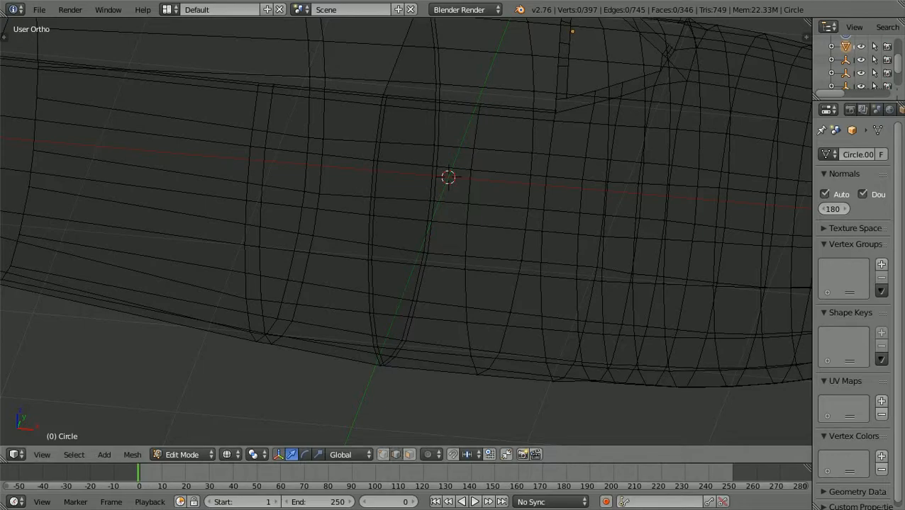
alt+right_click(372, 287)
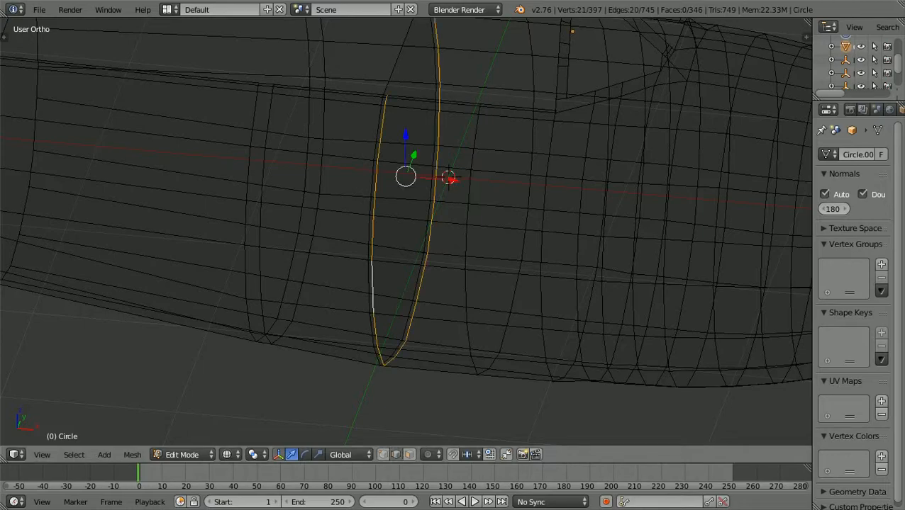
key(f)
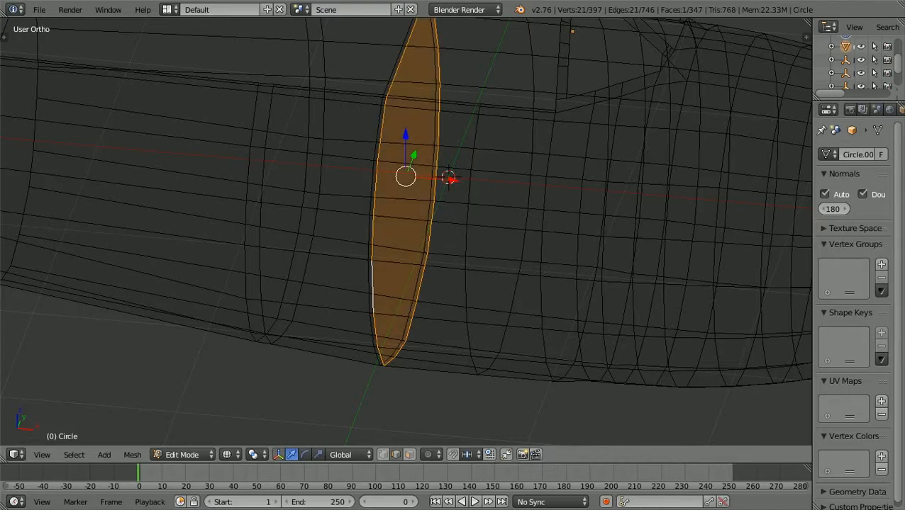
Clear the selection and return to solid shading, with the mid-cockpit bulkhead's upper edges in close view.
key(a)
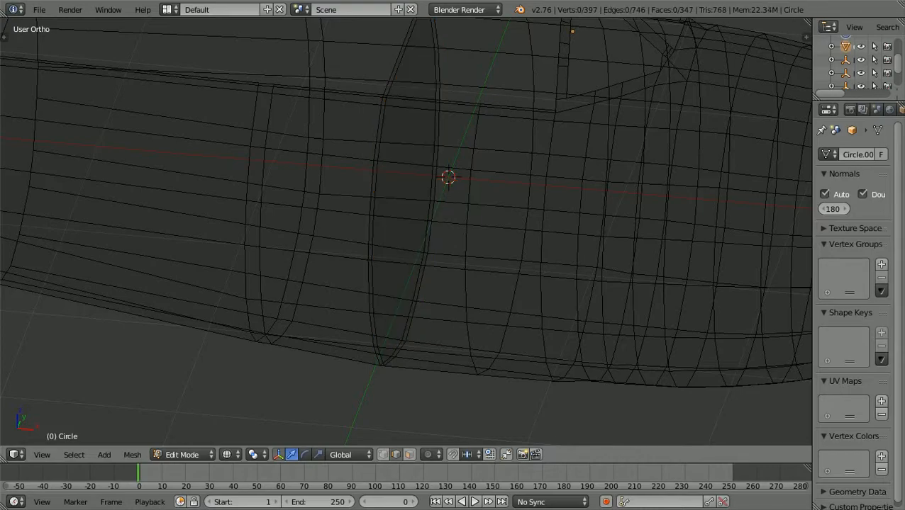
key(z)
scroll(406, 231, down, 1)
mouse_move(397, 213)
middle_down()
mouse_move(424, 293)
mouse_move(397, 263)
mouse_move(427, 291)
mouse_move(413, 291)
mouse_move(461, 273)
mouse_move(434, 295)
mouse_move(434, 347)
middle_up()
scroll(461, 273, up, 2)
scroll(433, 295, up, 3)
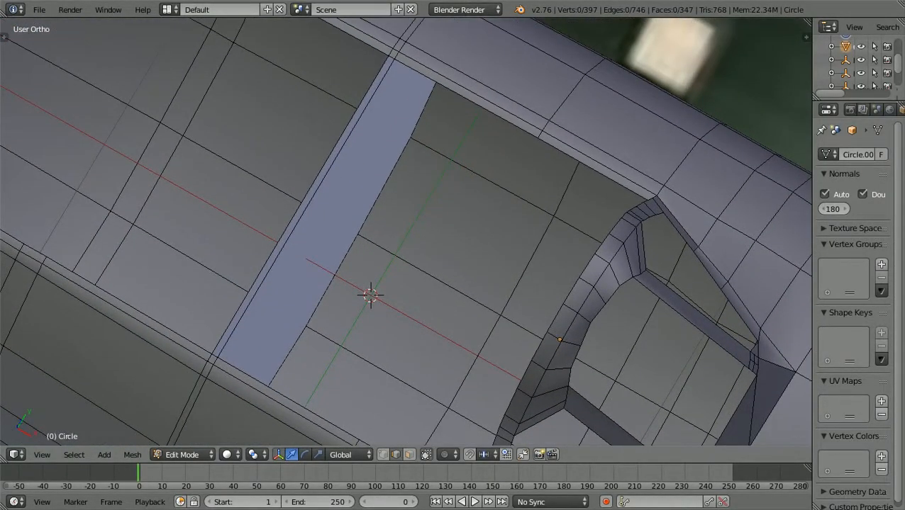
scroll(406, 232, up, 2)
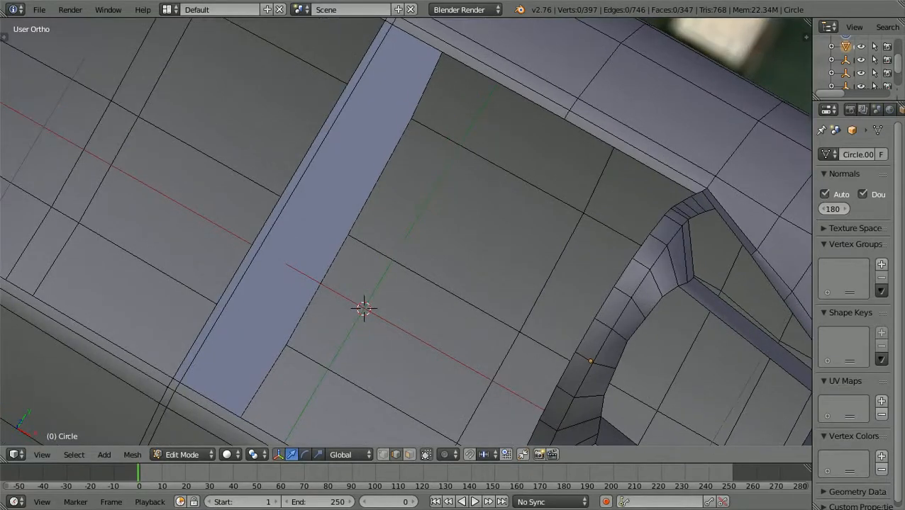
Close the narrow gap along the mid-cockpit bulkhead's top with a face between its two parallel upper edges, leaving nothing selected.
right_click(262, 199)
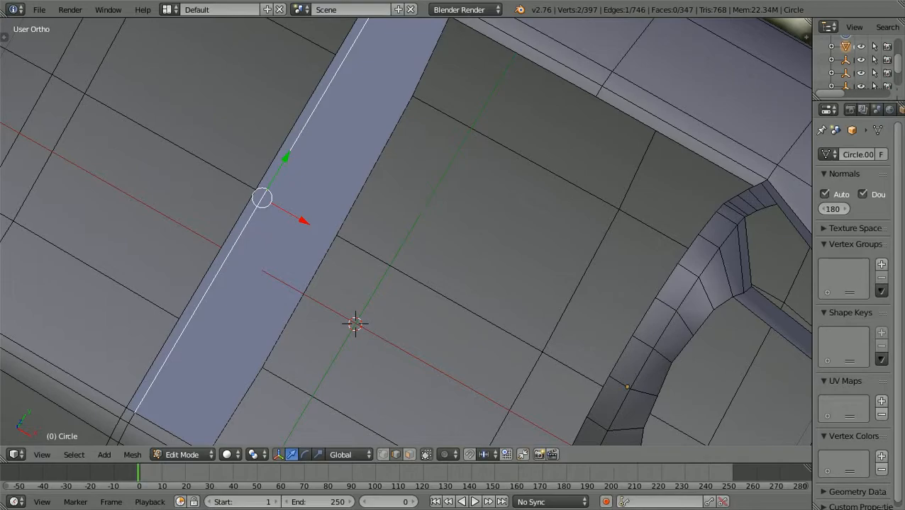
shift+right_click(256, 192)
scroll(405, 231, down, 1)
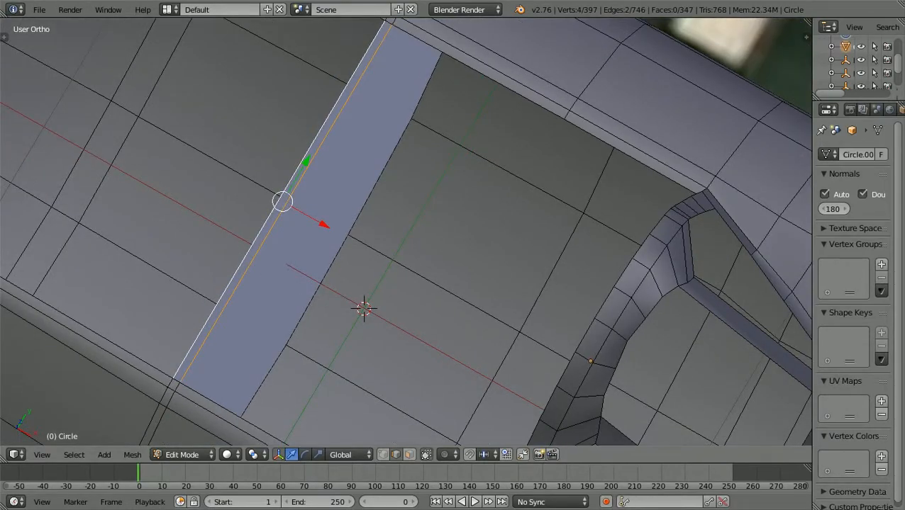
key(f)
key(a)
scroll(405, 231, down, 5)
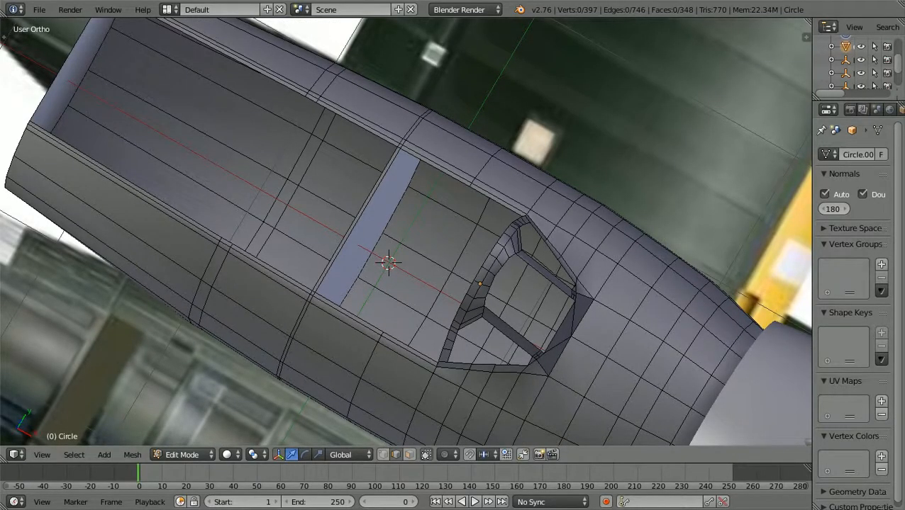
Examine the fuselage bulkheads from above and behind, and compare the rear fuselage with the reference in side view.
key(KP_7)
scroll(406, 231, up, 2)
scroll(405, 231, down, 2)
middle_drag(425, 241, 370, 156)
middle_drag(388, 253, 500, 242)
scroll(426, 254, down, 4)
key(KP_1)
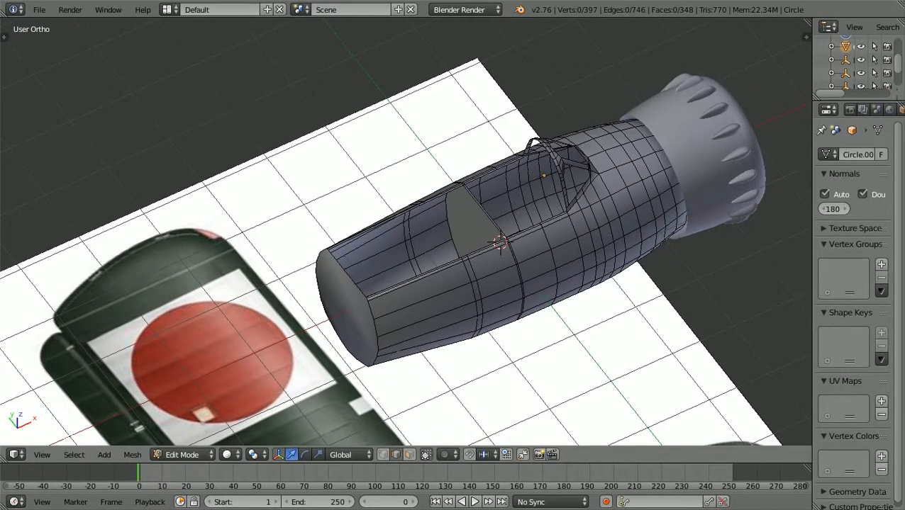
ctrl+scroll(425, 242, down, 2)
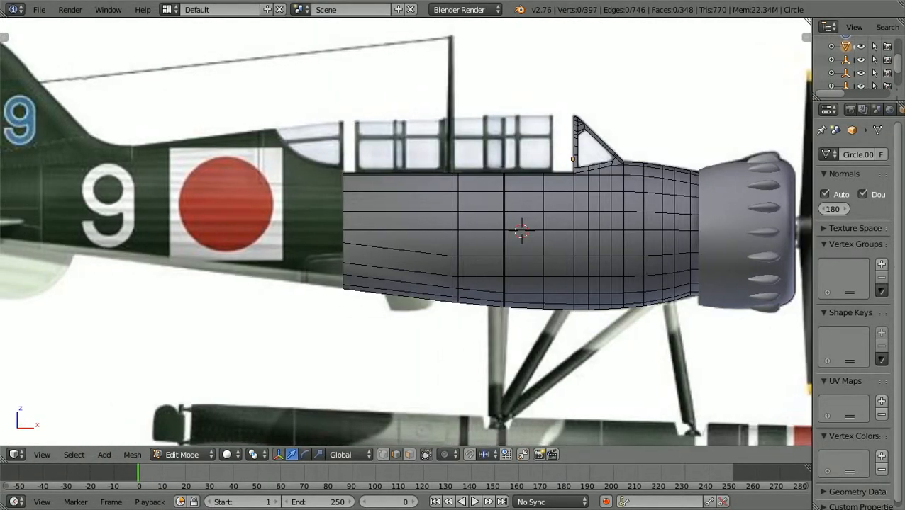
scroll(405, 231, up, 1)
scroll(405, 232, down, 1)
ctrl+scroll(405, 232, down, 2)
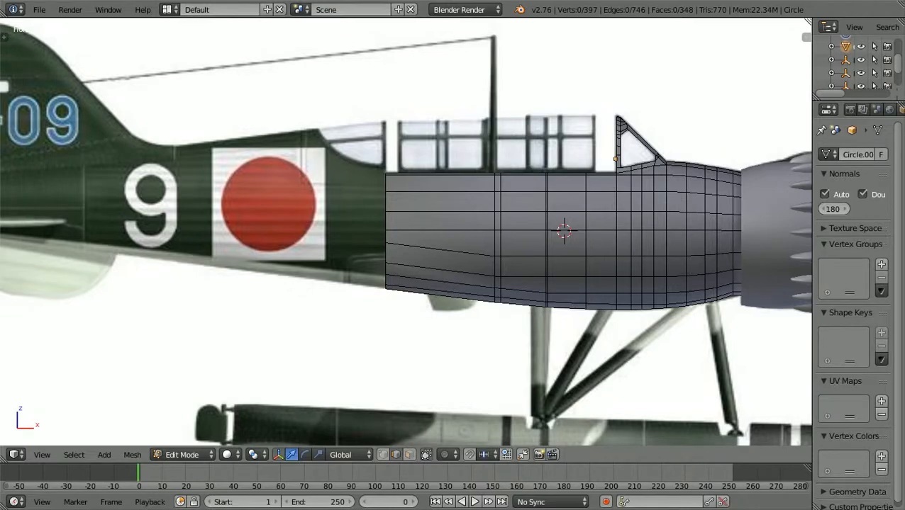
scroll(406, 232, up, 1)
Save the model as a new version named E14Y-GLEN11a.blend in D:\Documents.
click(39, 10)
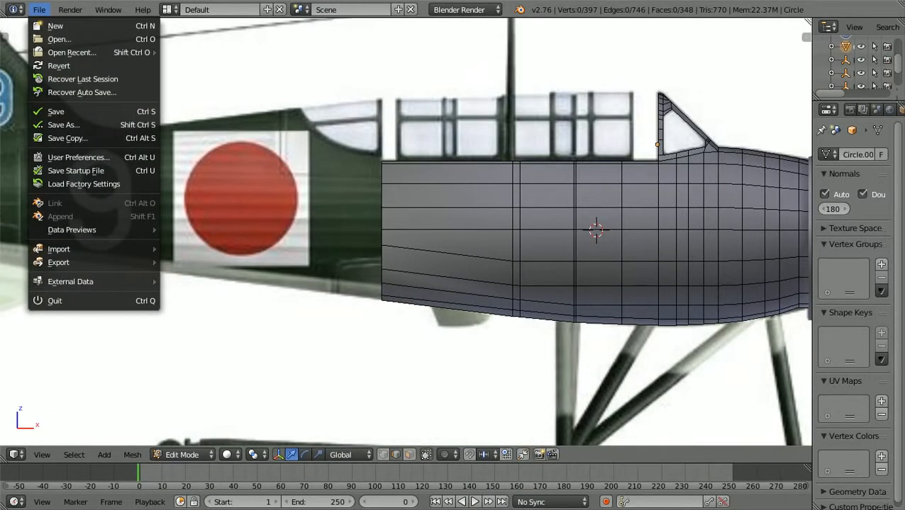
click(63, 125)
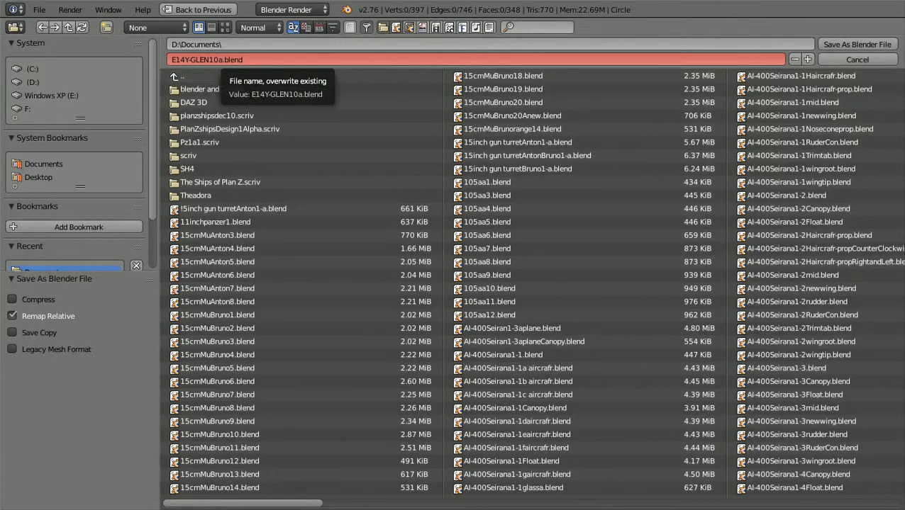
click(220, 59)
click(220, 59)
key(BackSpace)
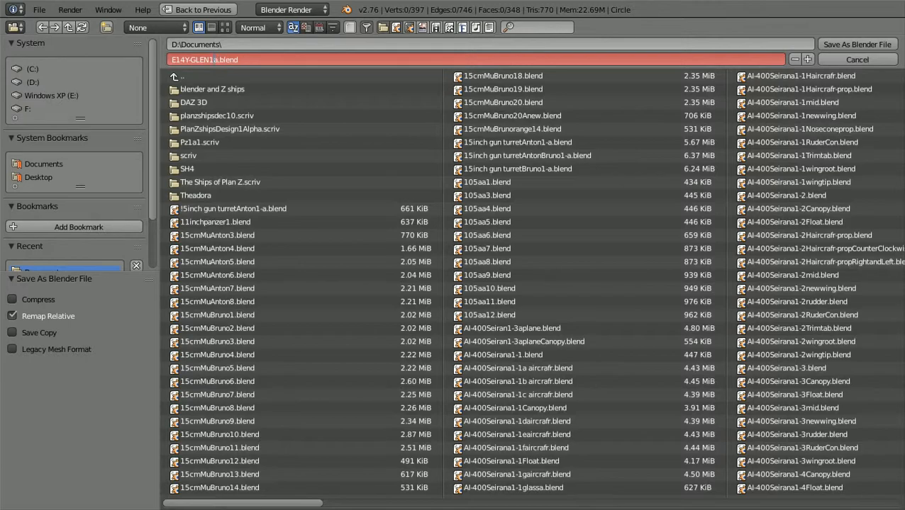
text(1)
key(Return)
click(856, 44)
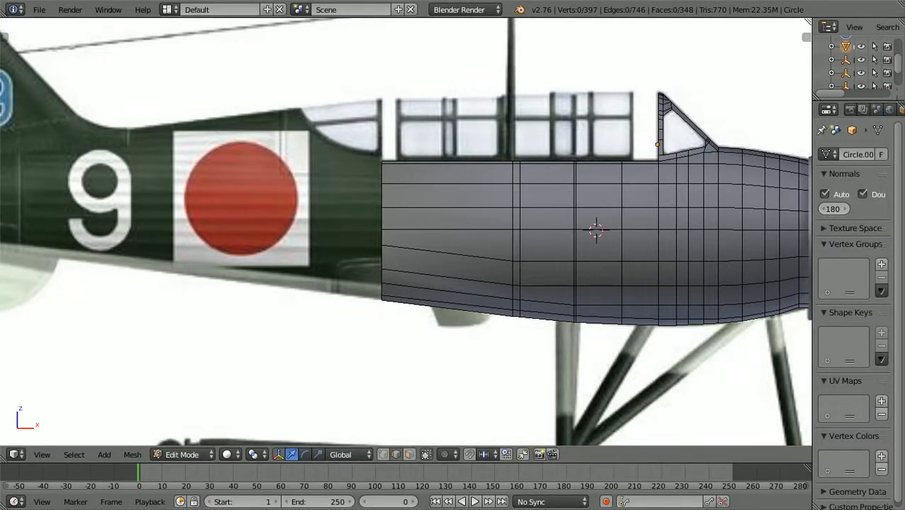
Try extruding the fuselage's rear vertex ring about 1.2 units backward along X, and delete the extruded vertices.
scroll(405, 231, up, 1)
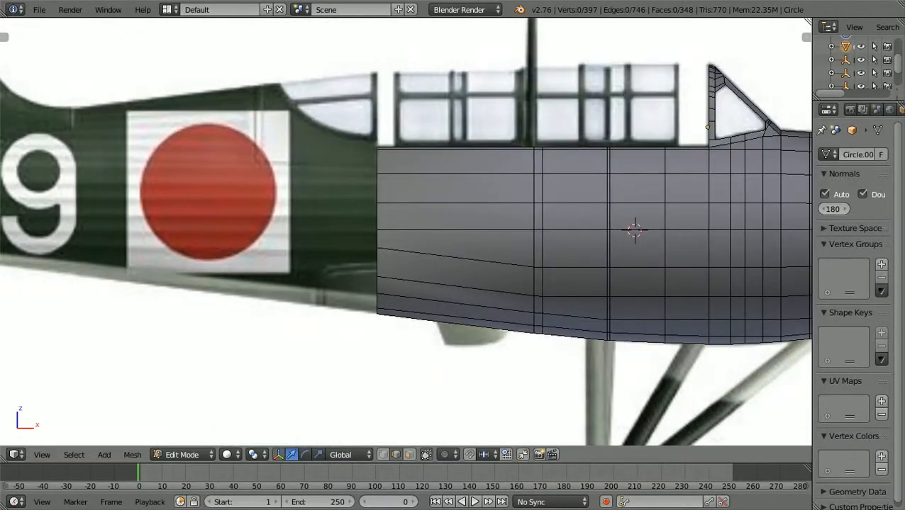
click(382, 455)
key(z)
scroll(405, 231, up, 1)
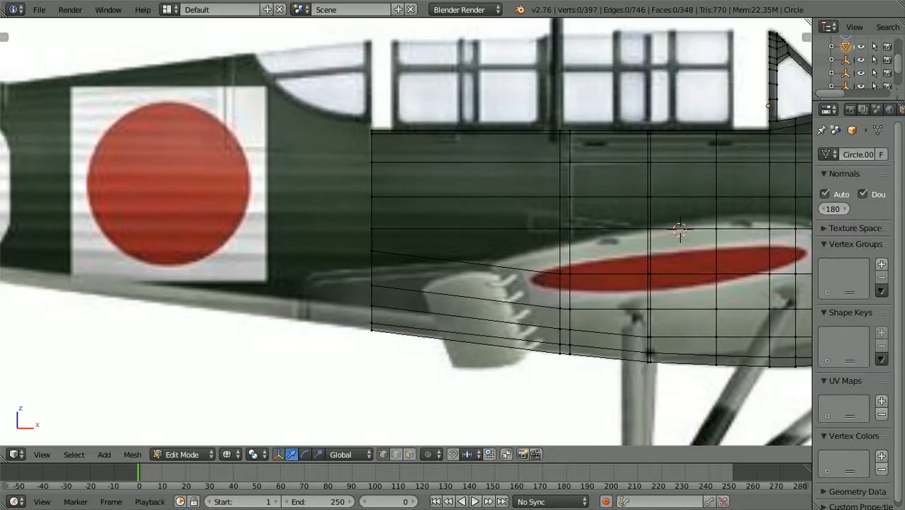
key(b)
drag(365, 346, 380, 99)
scroll(405, 231, up, 1)
shift+scroll(406, 231, up, 3)
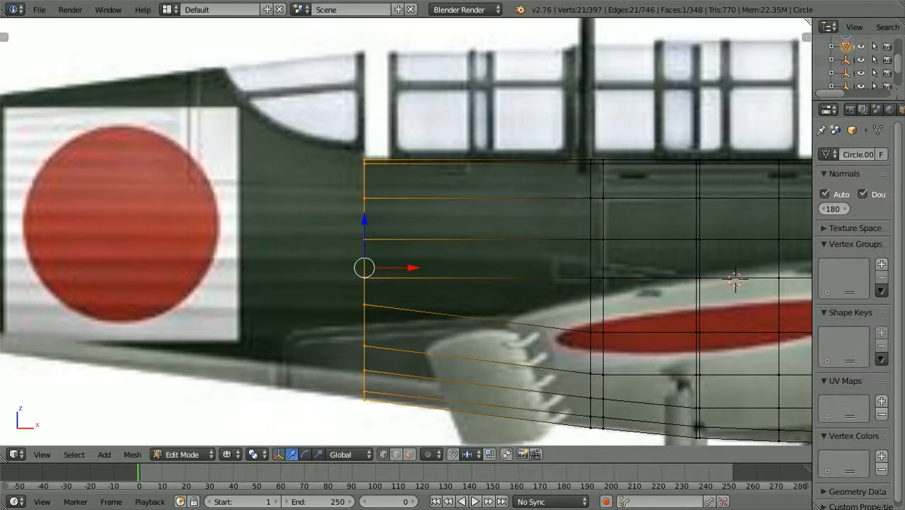
key(e)
key(x)
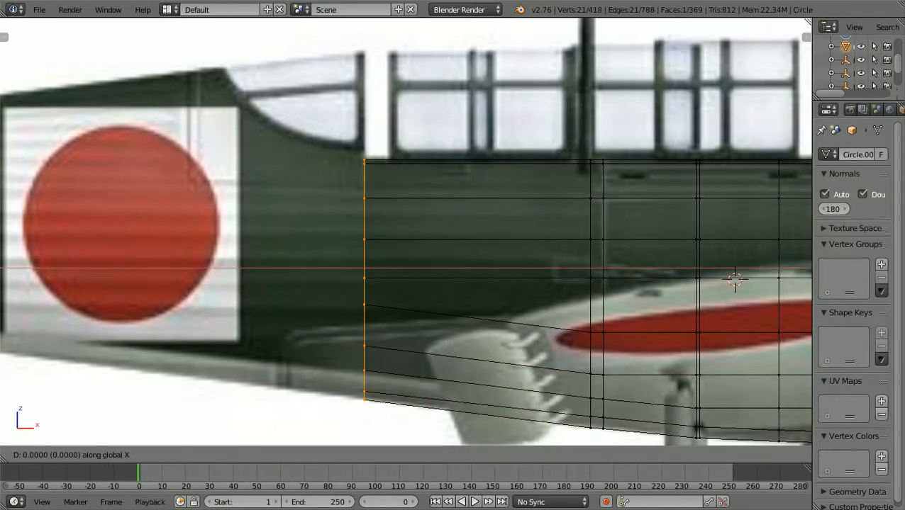
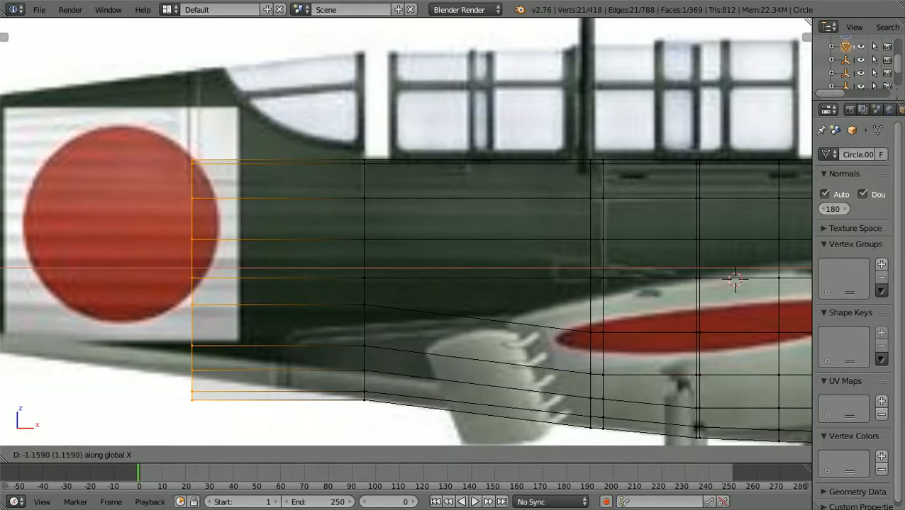
key(Return)
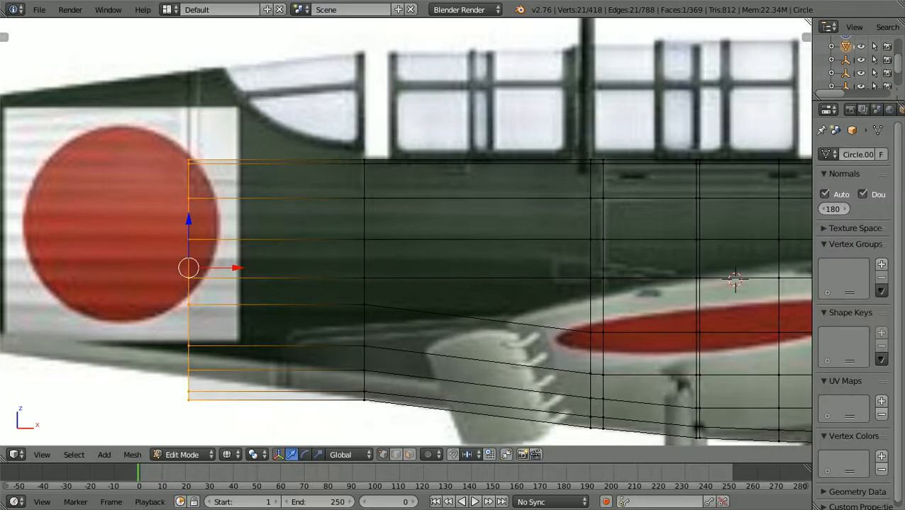
key(x)
key(Return)
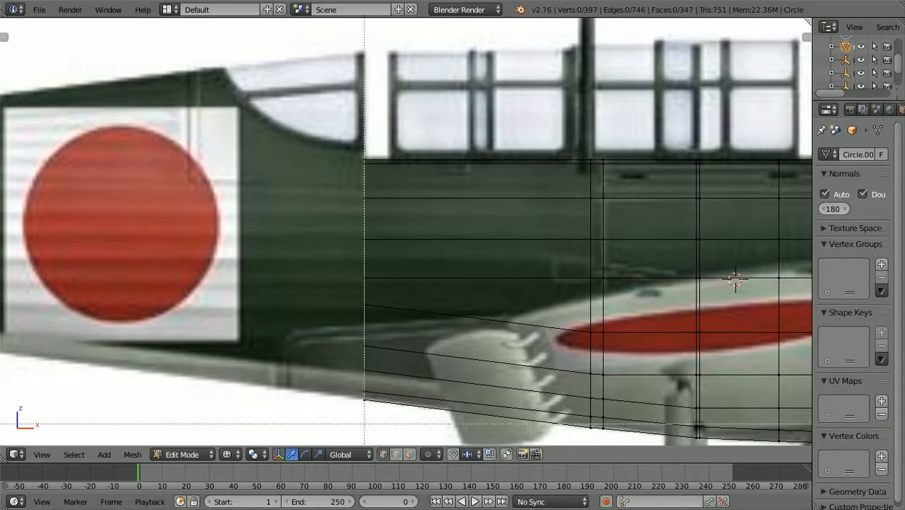
Move the vertex pair just below the top of the fuselage's rear ring up about 0.056 along Z.
drag(361, 391, 292, 286)
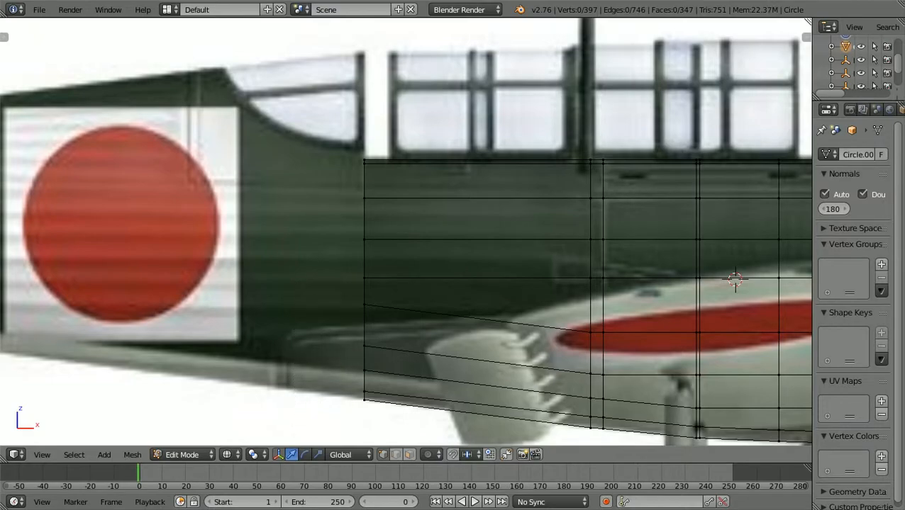
drag(355, 223, 370, 187)
scroll(370, 187, up, 1)
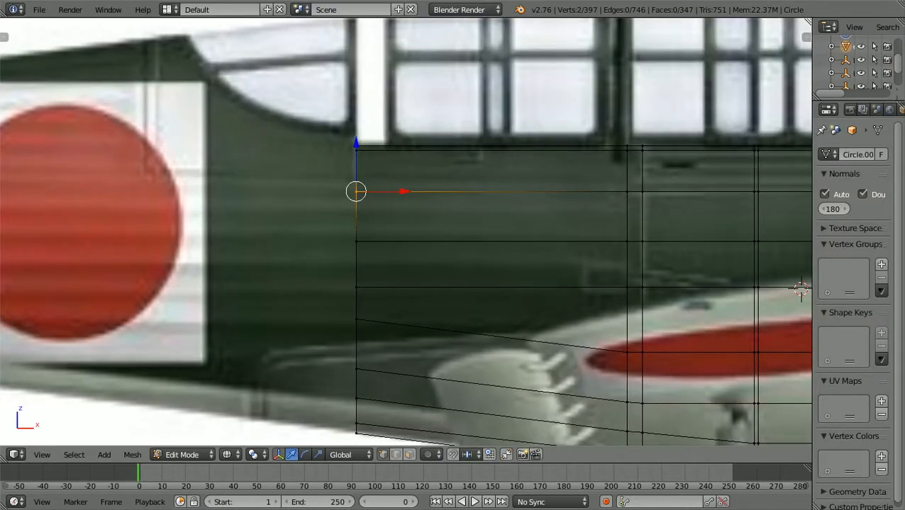
key(g)
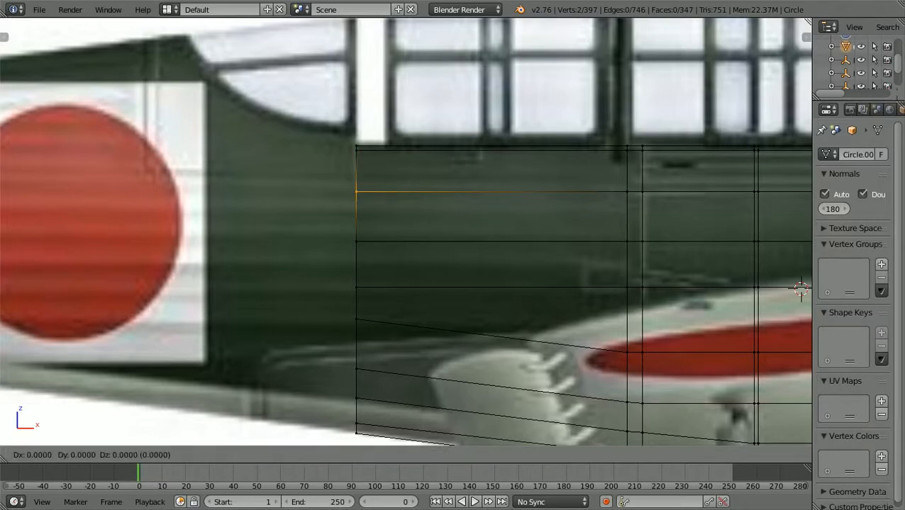
key(z)
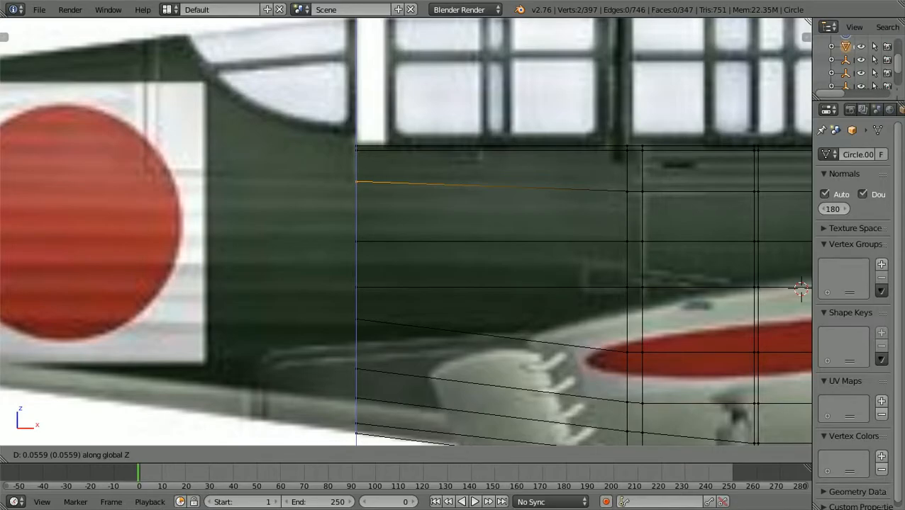
key(Return)
key(a)
Scale the opposite pair of upper side vertices on the fuselage's rear ring to about 0.98 along Y.
scroll(405, 232, down, 2)
middle_drag(405, 231, 581, 333)
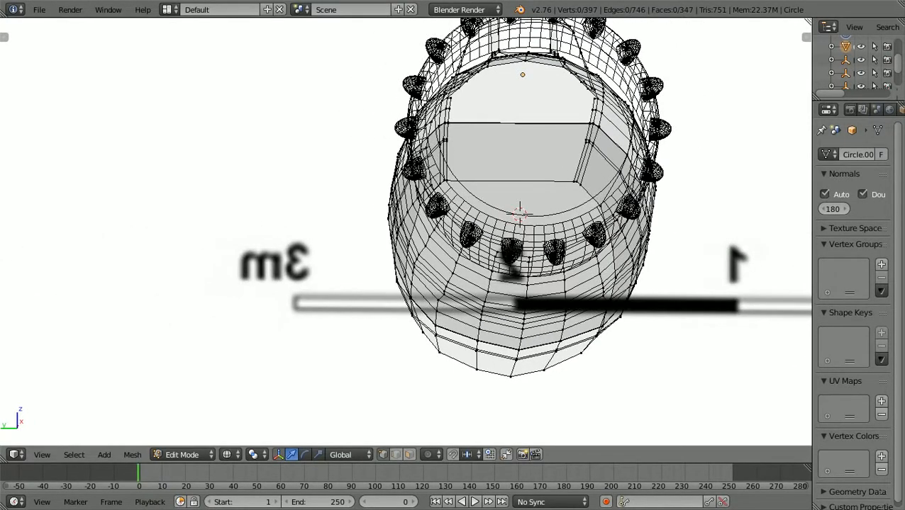
key(z)
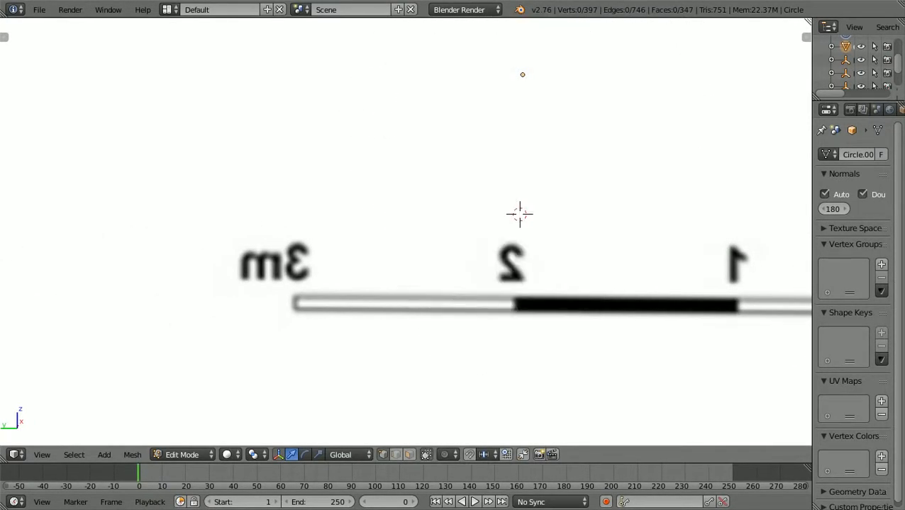
key(z)
scroll(525, 234, up, 1)
scroll(524, 234, down, 3)
middle_drag(525, 234, 555, 289)
key(z)
scroll(502, 301, up, 2)
scroll(502, 301, up, 2)
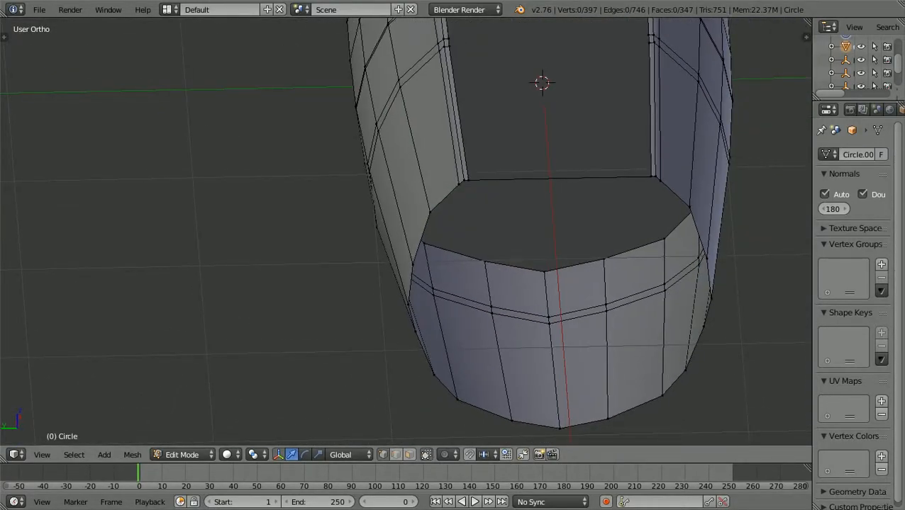
right_click(428, 212)
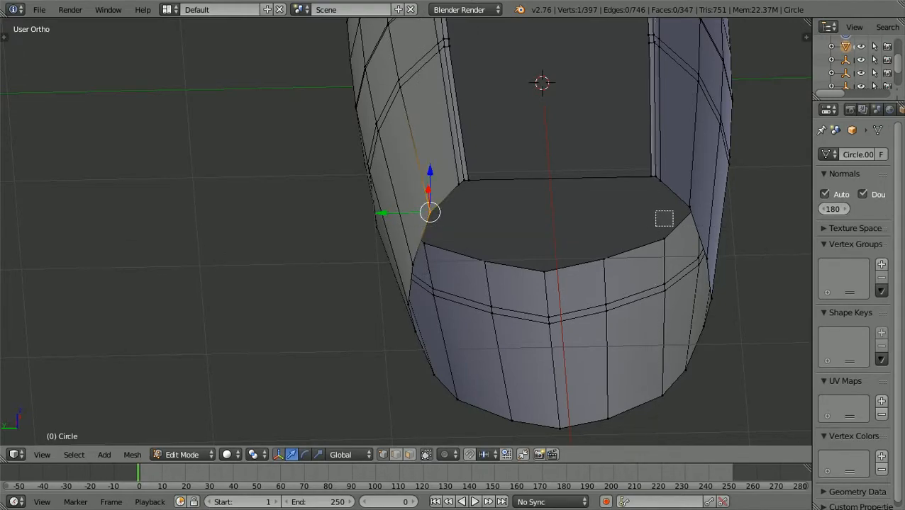
shift+right_click(686, 209)
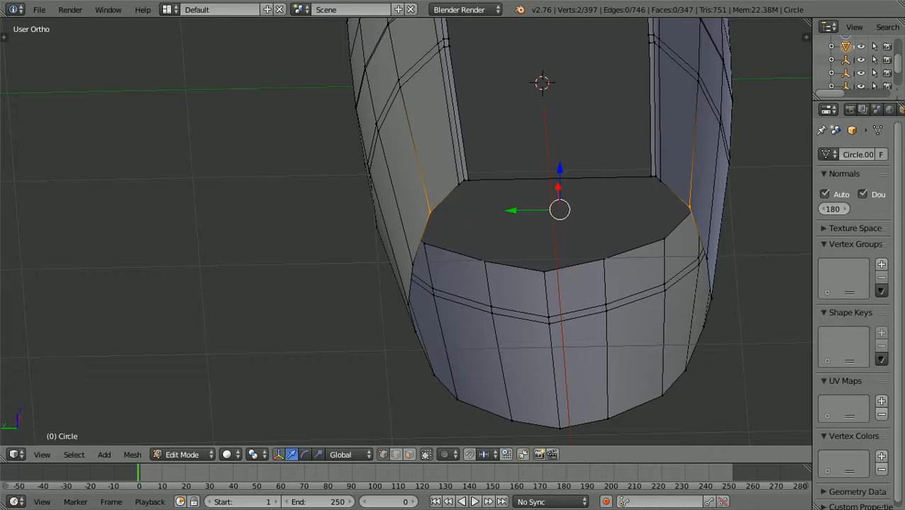
key(s)
key(y)
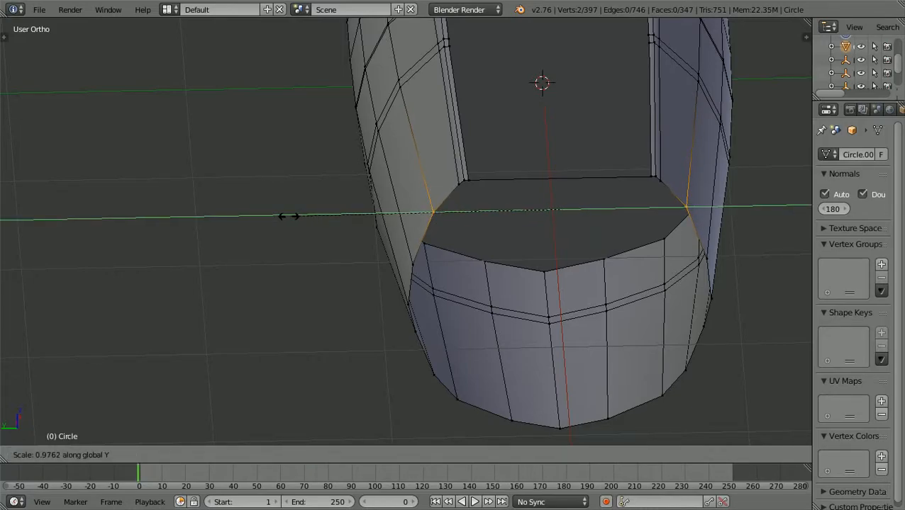
click(289, 216)
key(a)
Extrude the four top vertices of the fuselage's rear ring upward about 0.04 along Z in front view.
scroll(405, 231, down, 3)
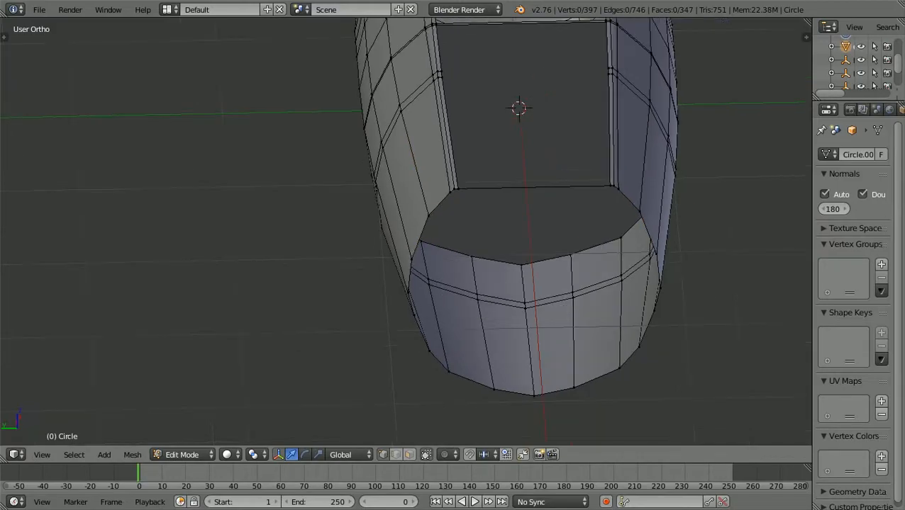
scroll(405, 231, down, 2)
middle_drag(425, 227, 338, 239)
scroll(406, 231, up, 3)
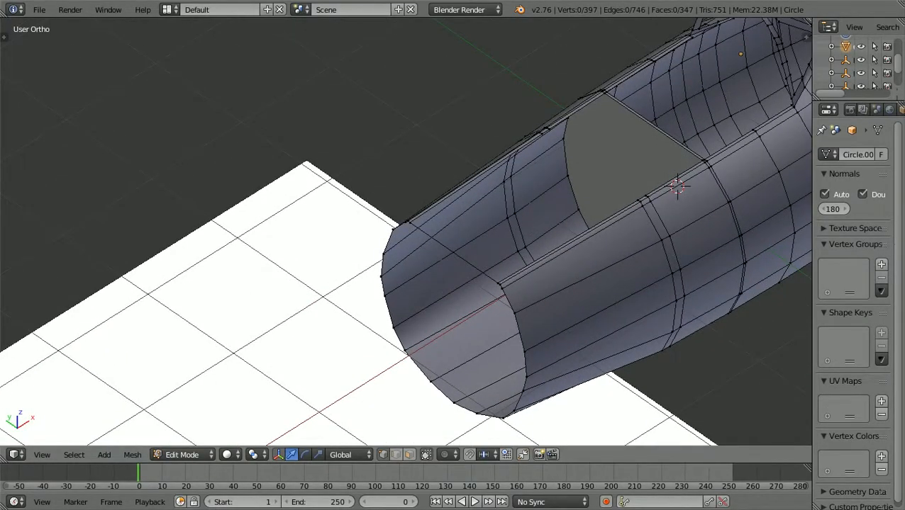
scroll(406, 231, up, 2)
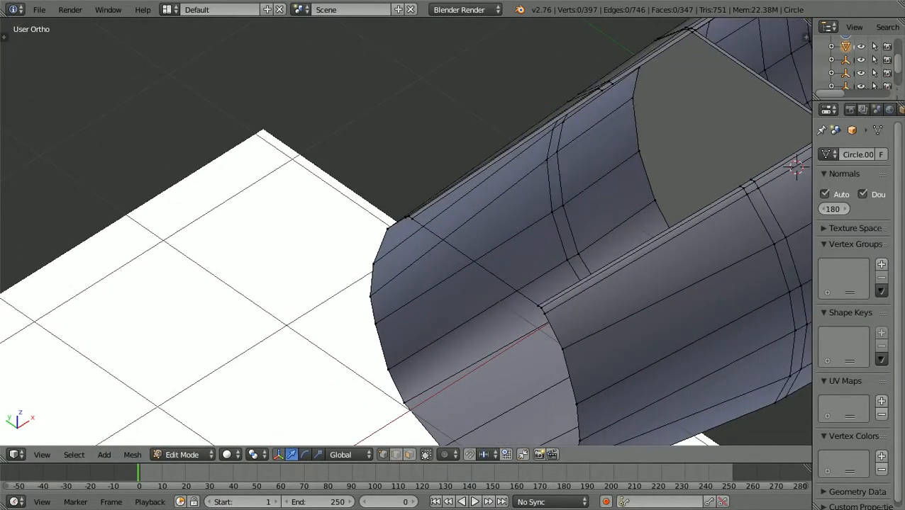
key(KP_1)
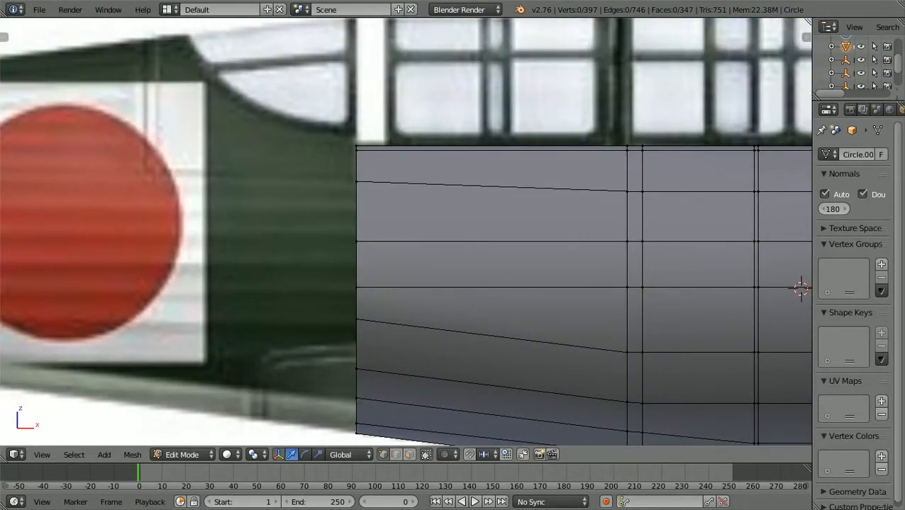
ctrl+scroll(406, 231, down, 3)
shift+scroll(406, 232, up, 6)
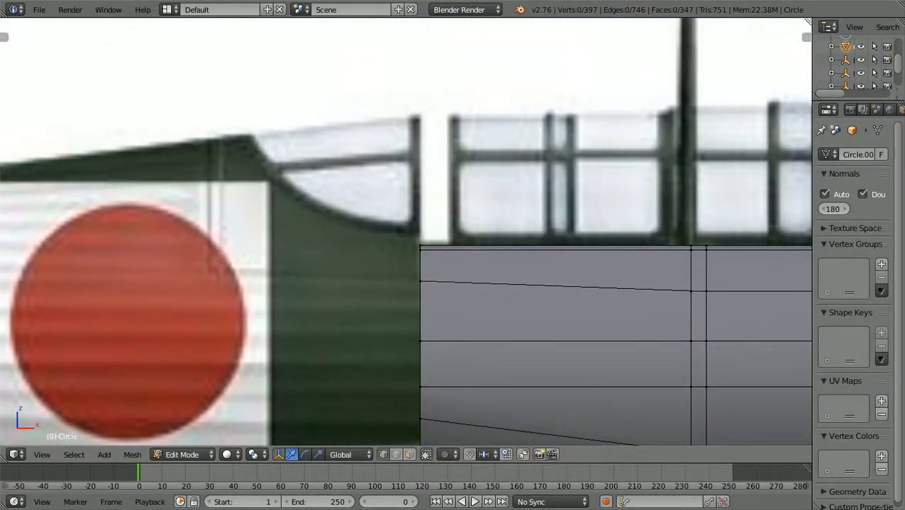
scroll(406, 231, up, 4)
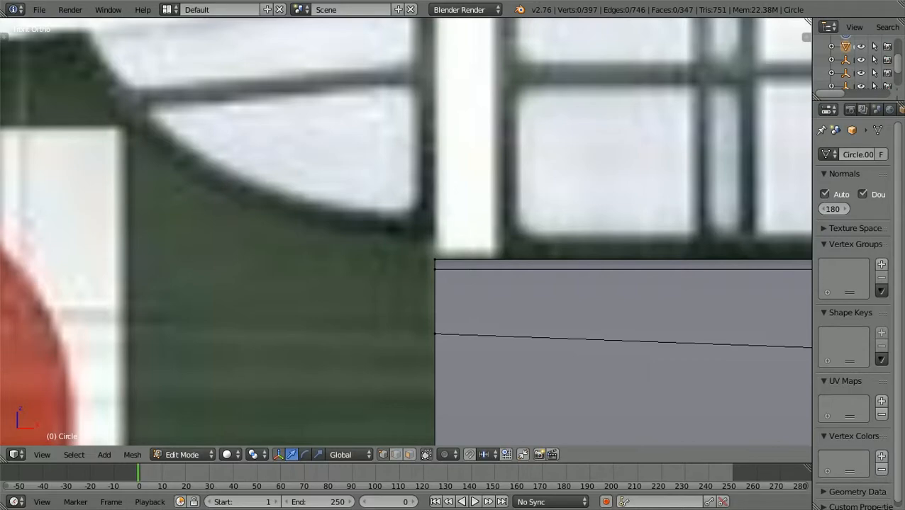
key(z)
key(b)
drag(425, 263, 444, 251)
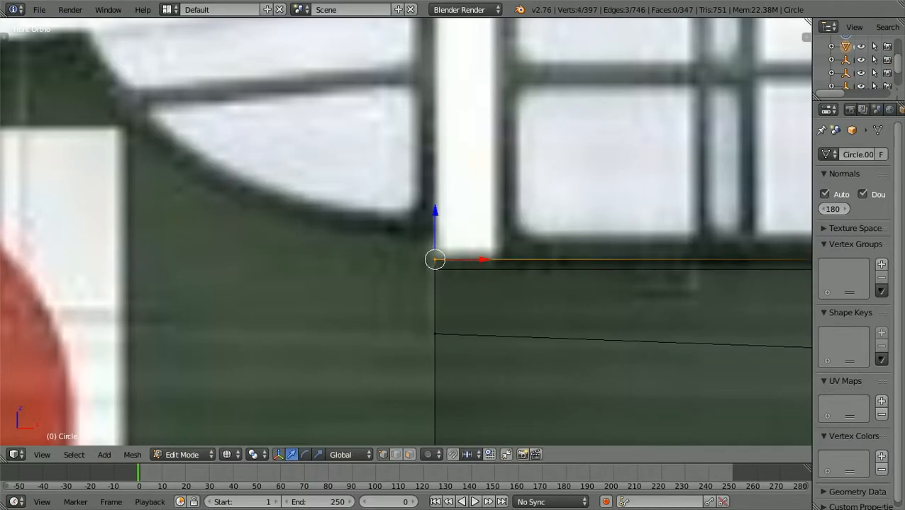
key(e)
key(z)
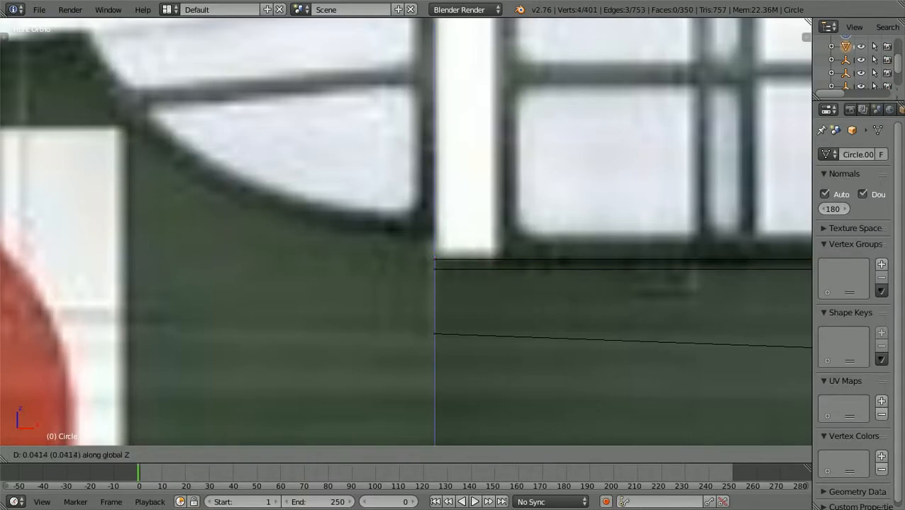
key(Return)
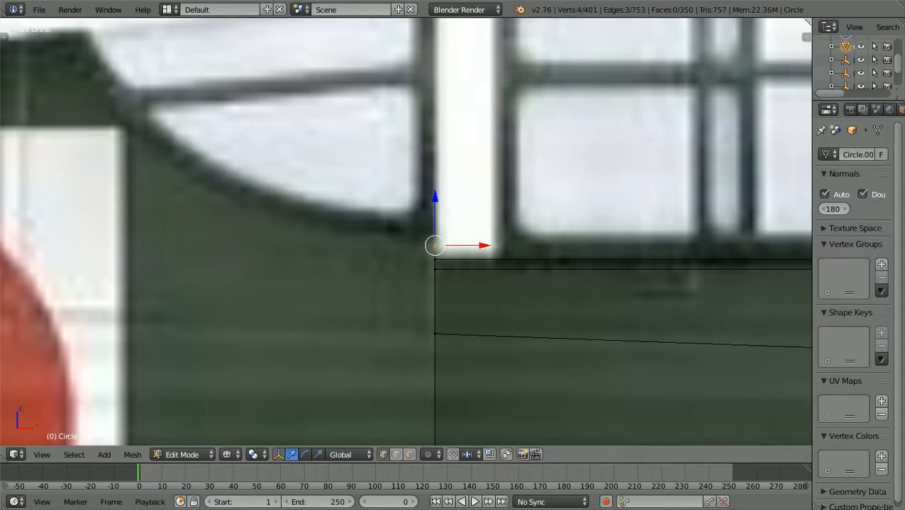
key(a)
Switch to edge selection and select the edge loop around the fuselage's open rear end.
scroll(406, 232, down, 2)
middle_drag(406, 232, 494, 273)
scroll(458, 268, down, 5)
scroll(457, 268, up, 1)
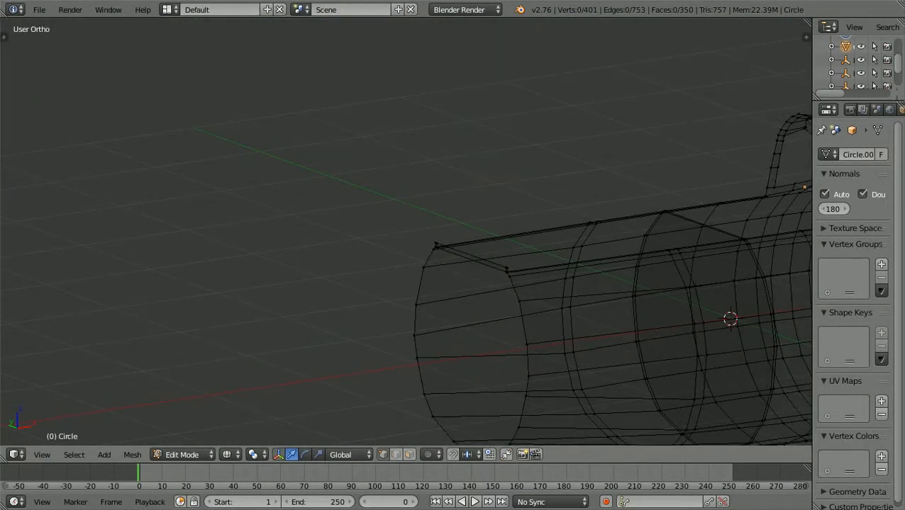
ctrl+scroll(406, 232, up, 7)
shift+scroll(407, 232, down, 6)
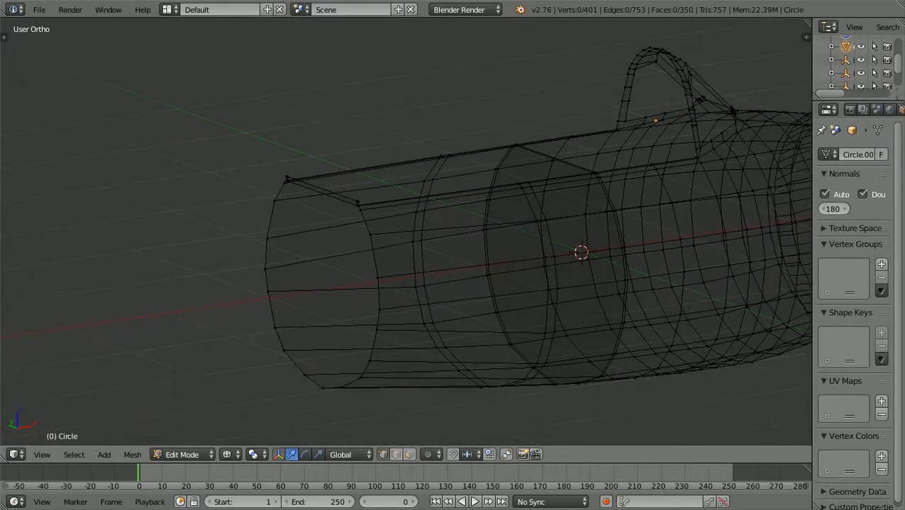
scroll(406, 232, up, 2)
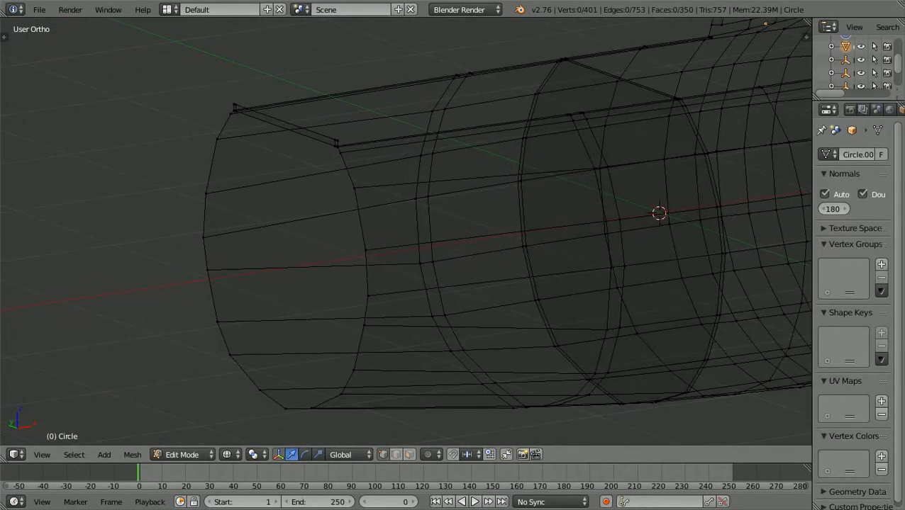
click(395, 454)
alt+right_click(360, 219)
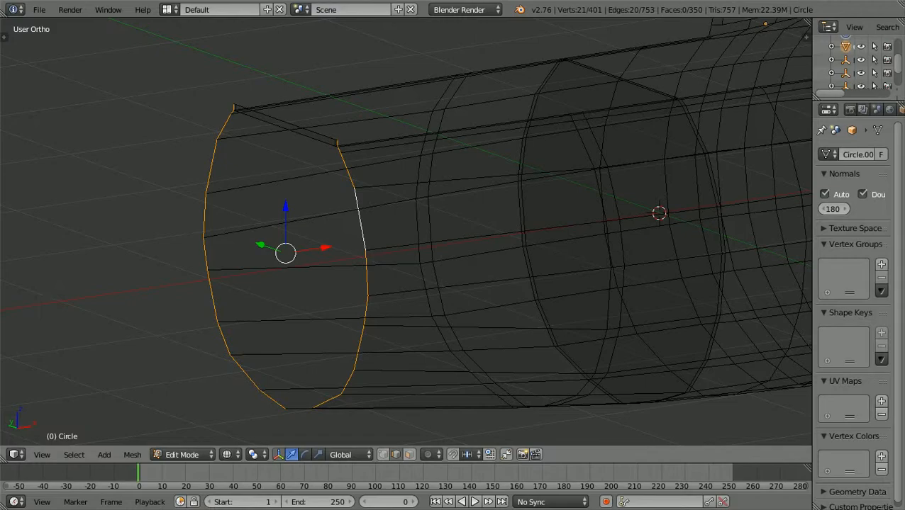
Delete the lower and upper long edges spanning the extruded strip at the top of the fuselage's rear ring.
shift+scroll(405, 232, up, 5)
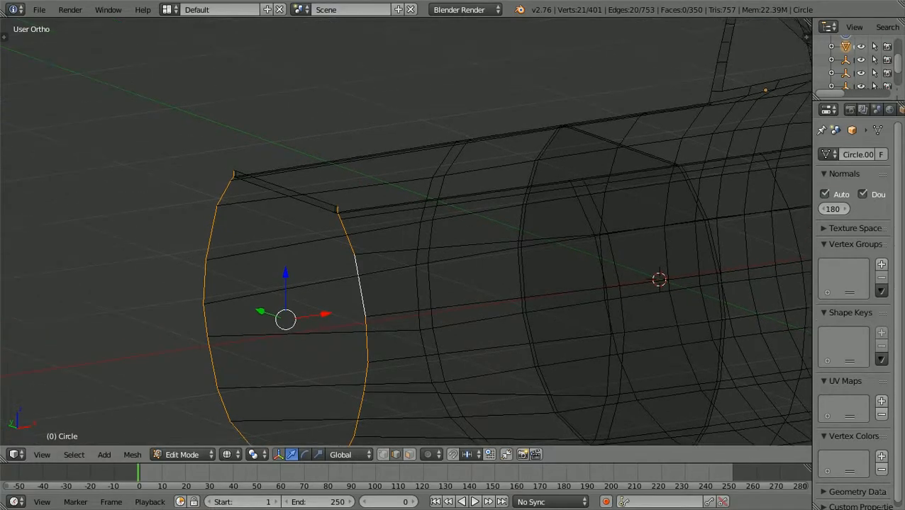
ctrl+scroll(406, 232, down, 6)
scroll(406, 232, up, 4)
ctrl+scroll(406, 232, up, 5)
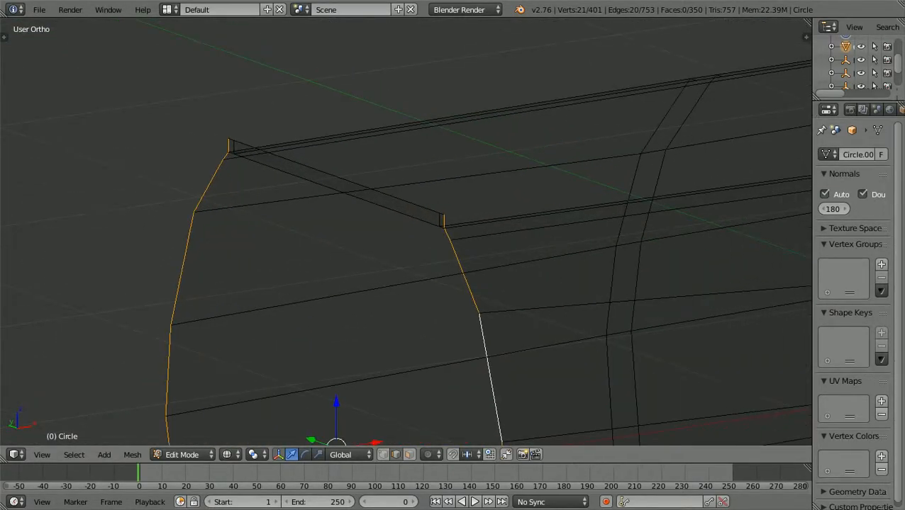
scroll(405, 232, up, 3)
shift+scroll(405, 231, up, 2)
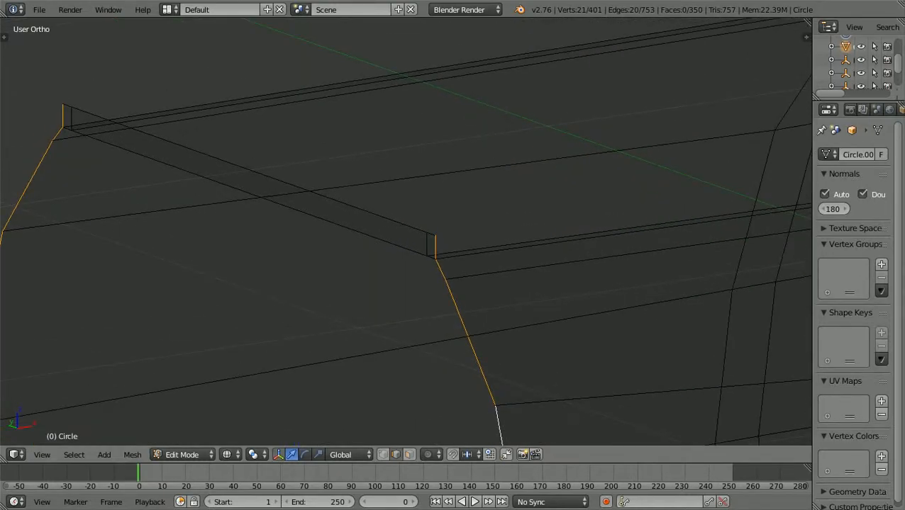
key(a)
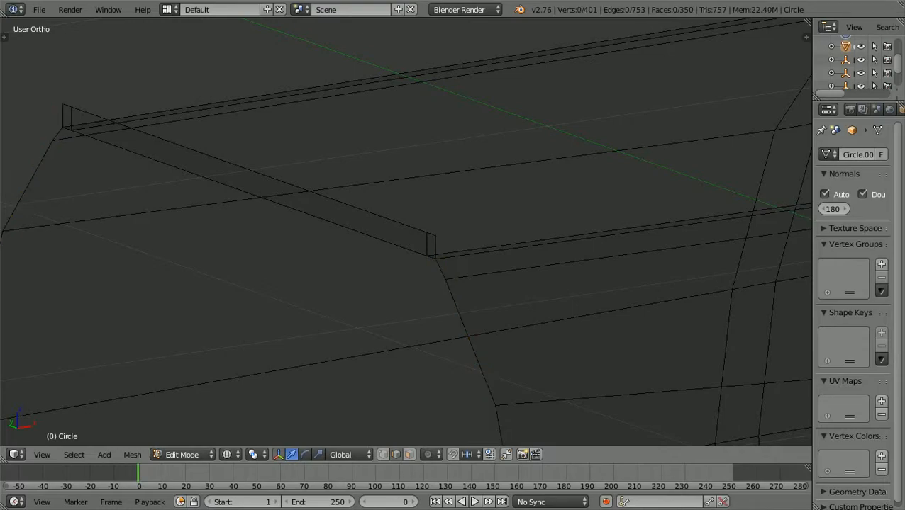
right_click(249, 193)
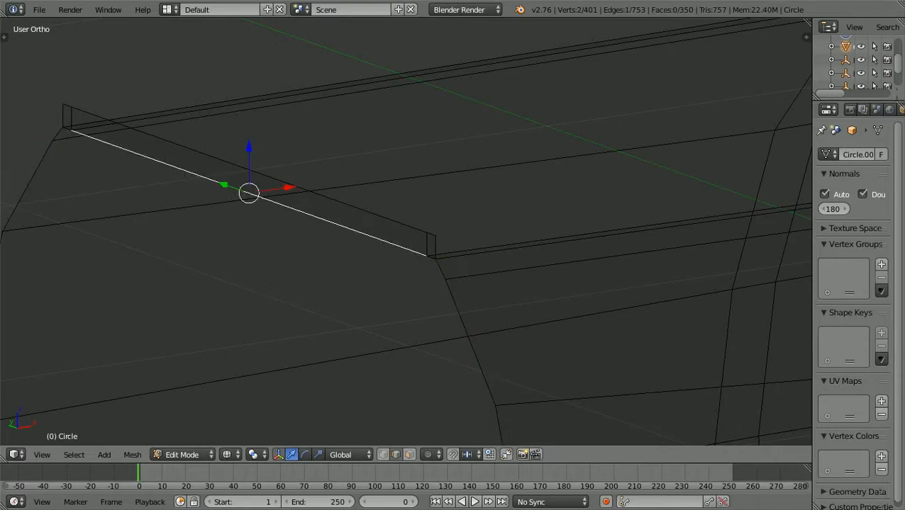
key(x)
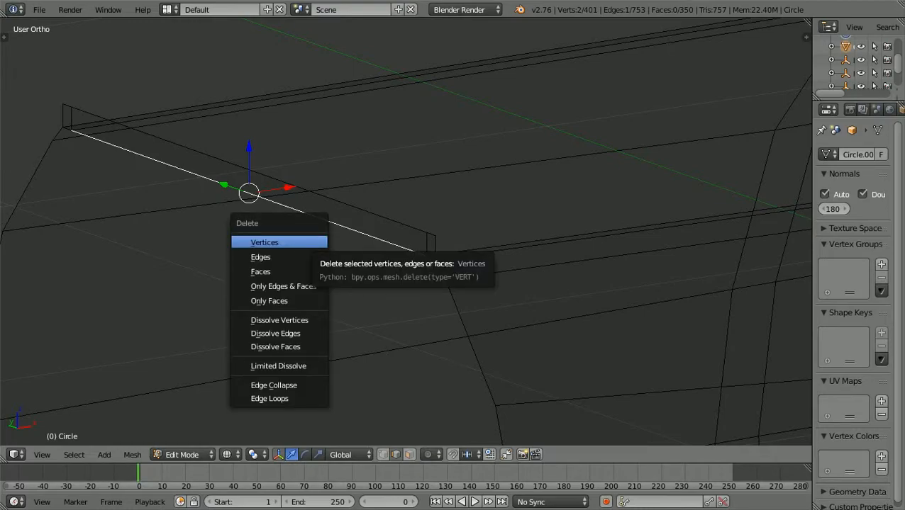
click(305, 257)
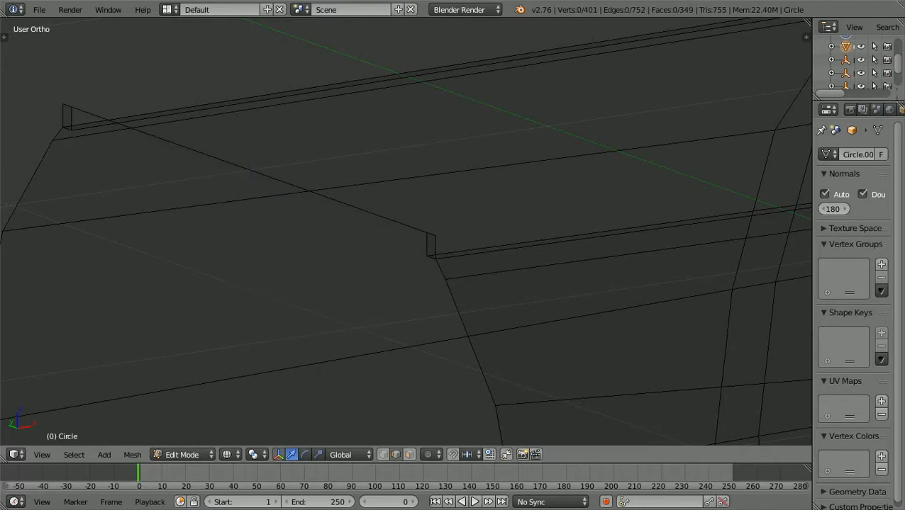
right_click(284, 182)
key(x)
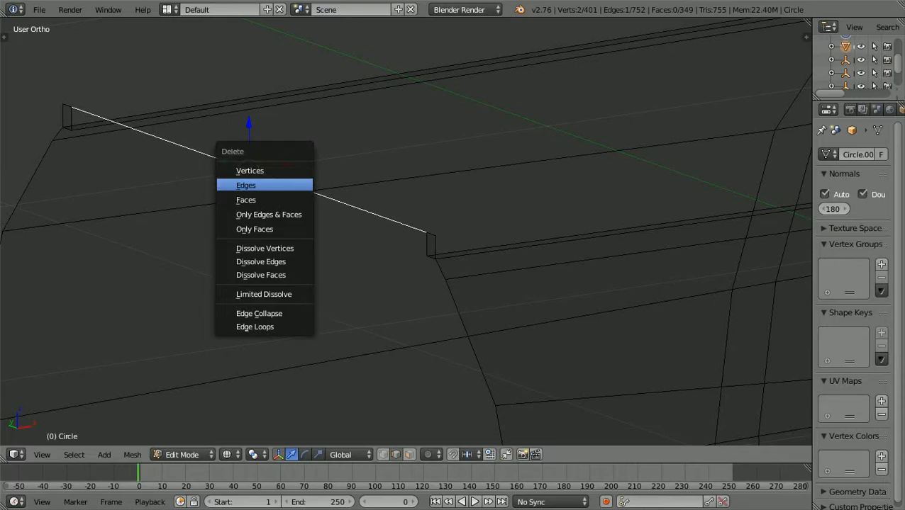
click(255, 184)
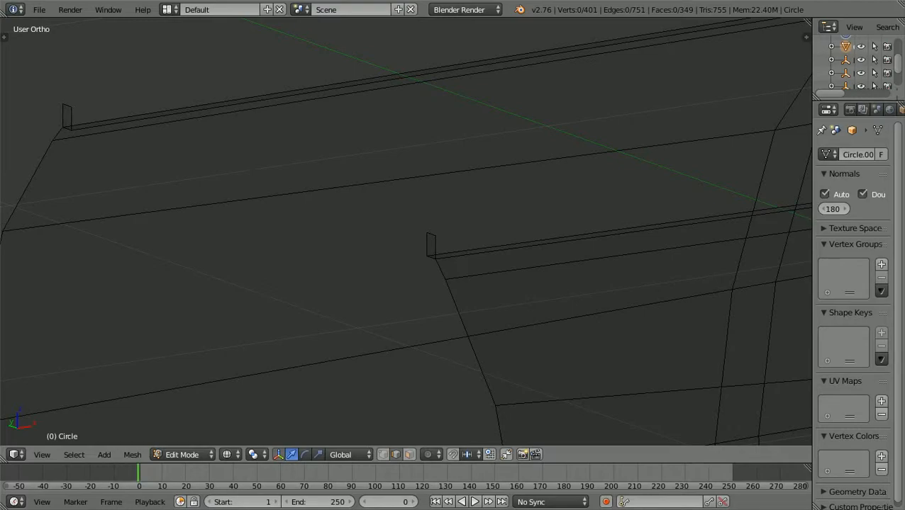
Check which edges the rear ring's loop selection includes around the extruded strip's corners, leaving nothing selected.
scroll(405, 232, down, 1)
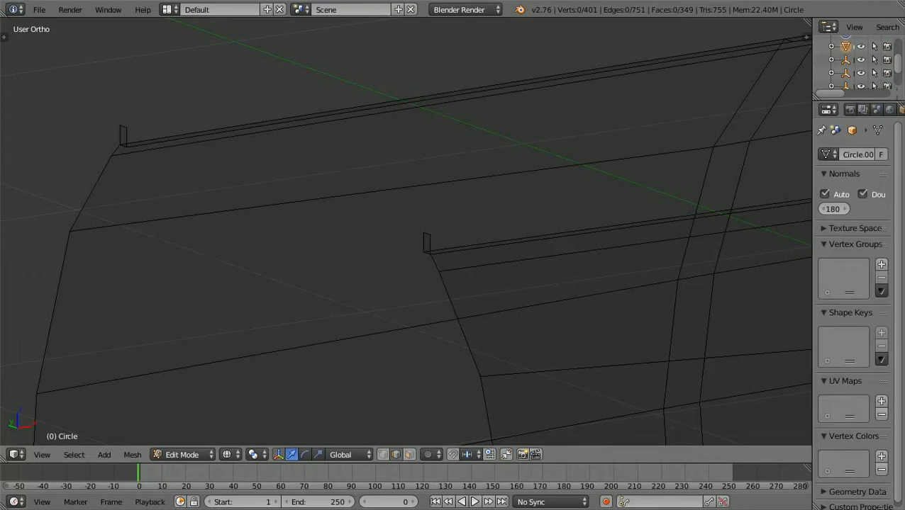
shift+scroll(405, 232, down, 3)
shift+scroll(406, 232, up, 2)
scroll(405, 231, up, 2)
scroll(406, 232, down, 2)
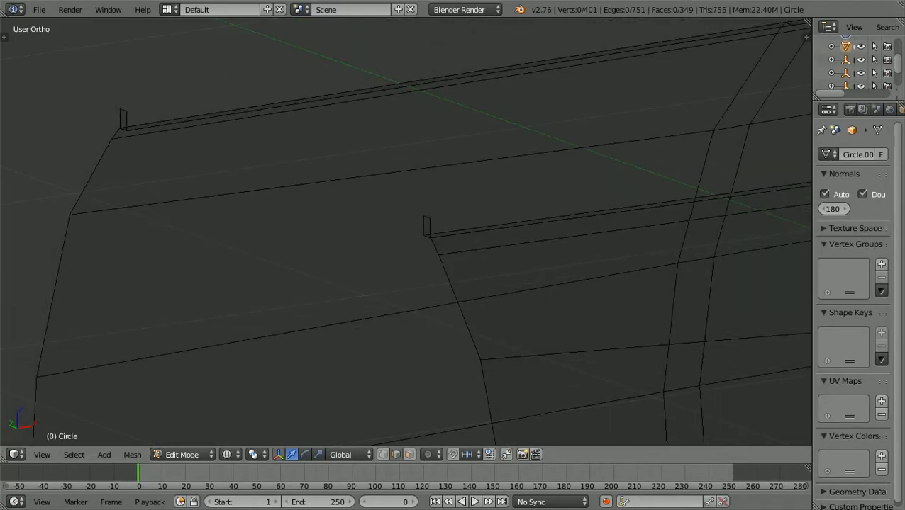
scroll(406, 232, up, 1)
scroll(405, 232, down, 1)
alt+right_click(459, 307)
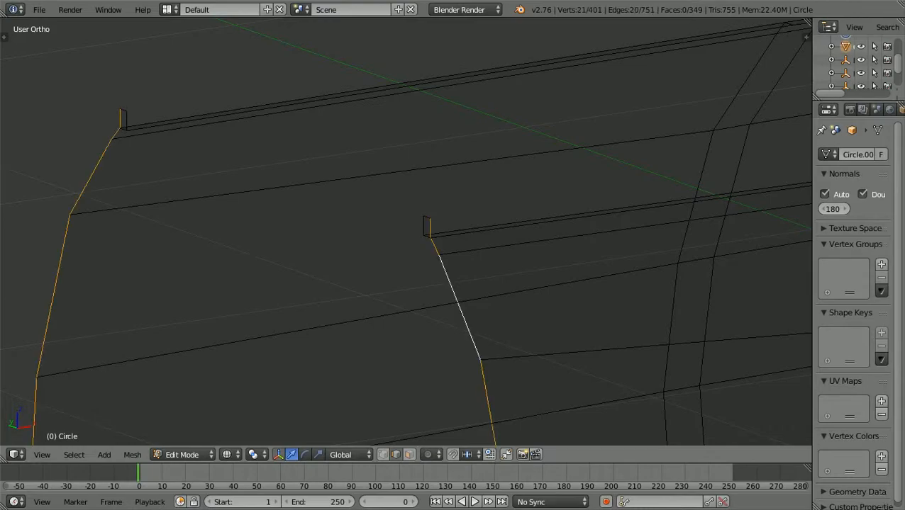
scroll(405, 232, up, 1)
scroll(405, 232, up, 1)
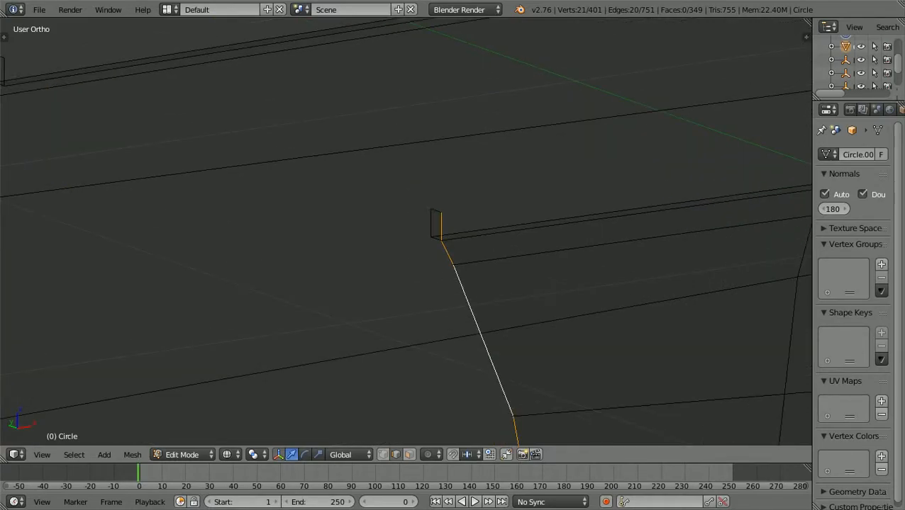
scroll(406, 232, down, 1)
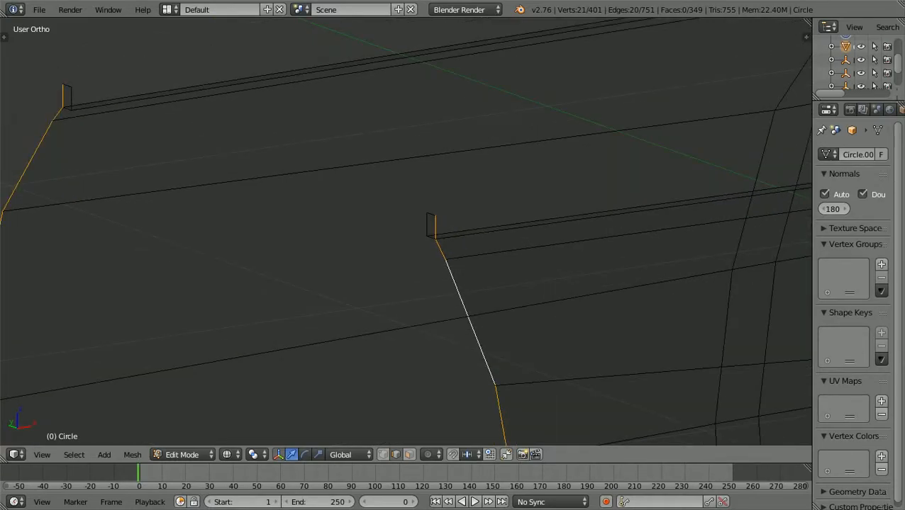
scroll(406, 232, up, 1)
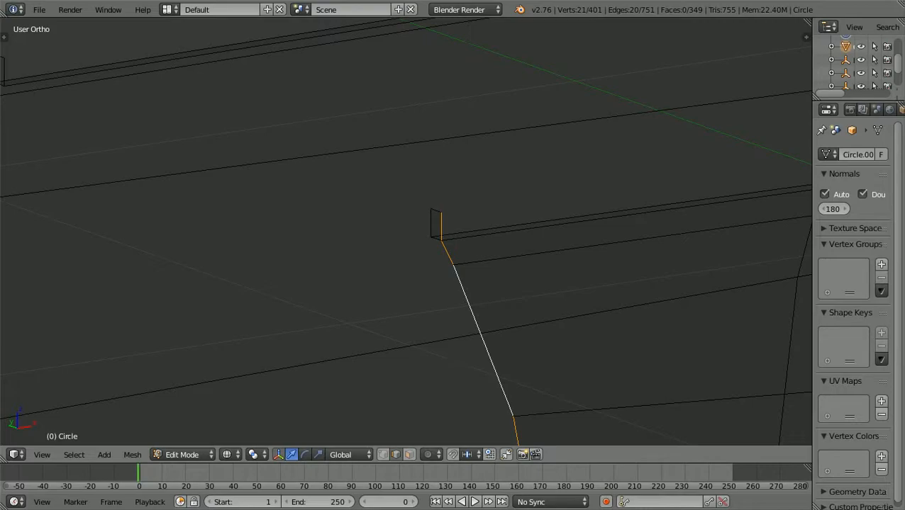
scroll(405, 232, down, 1)
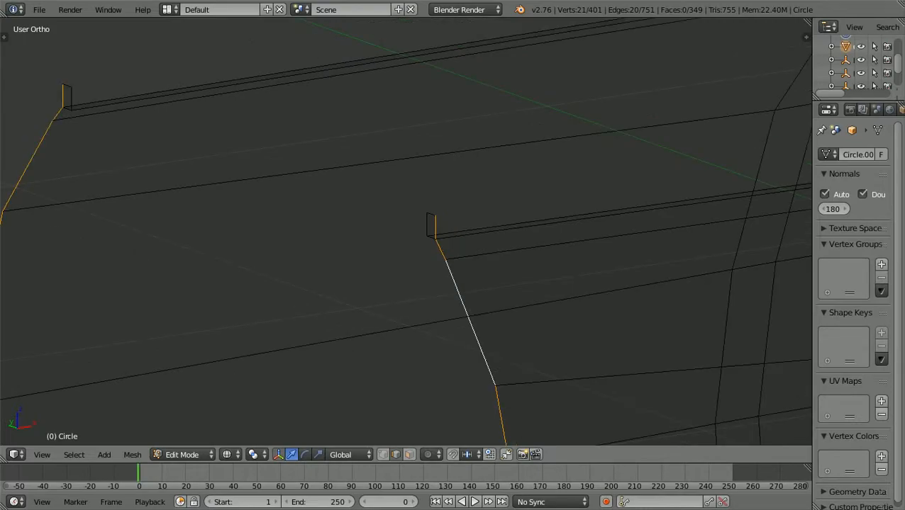
key(a)
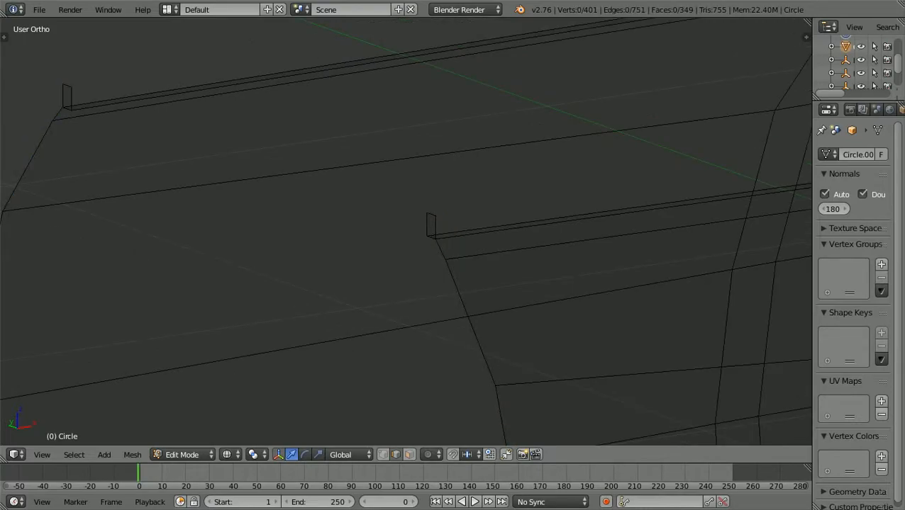
Delete the inner vertical edge and the short top edge of the extruded corner on the rear ring's near side.
right_click(426, 225)
key(x)
click(426, 224)
right_click(427, 213)
key(x)
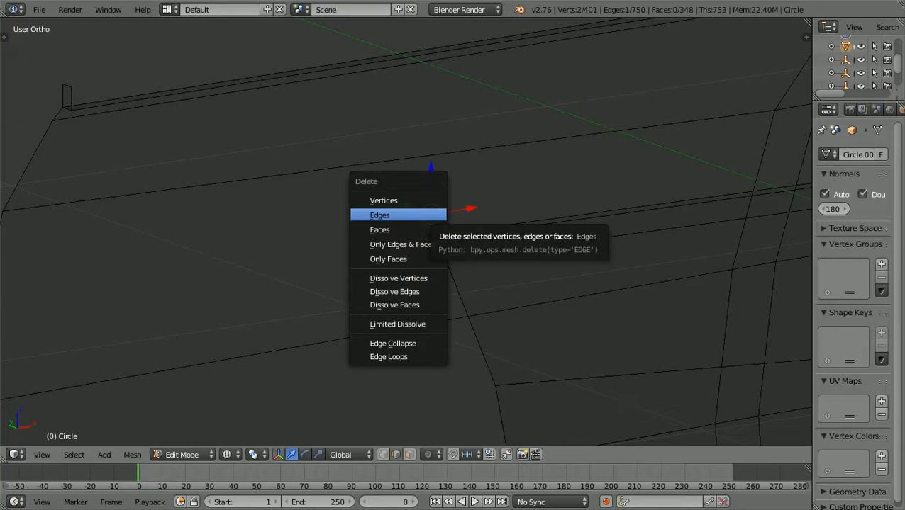
click(427, 212)
Delete the matching inner vertical edge and short top edge of the extruded corner on the rear ring's far side.
right_click(68, 97)
key(x)
click(68, 97)
right_click(67, 86)
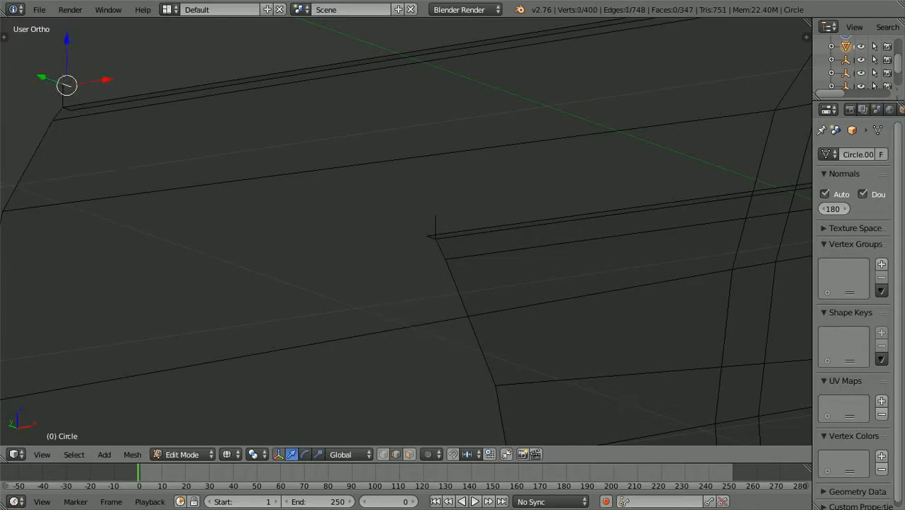
key(x)
click(66, 84)
Select the edge loop around the fuselage's open rear end and fill it with a single face.
alt+right_click(466, 312)
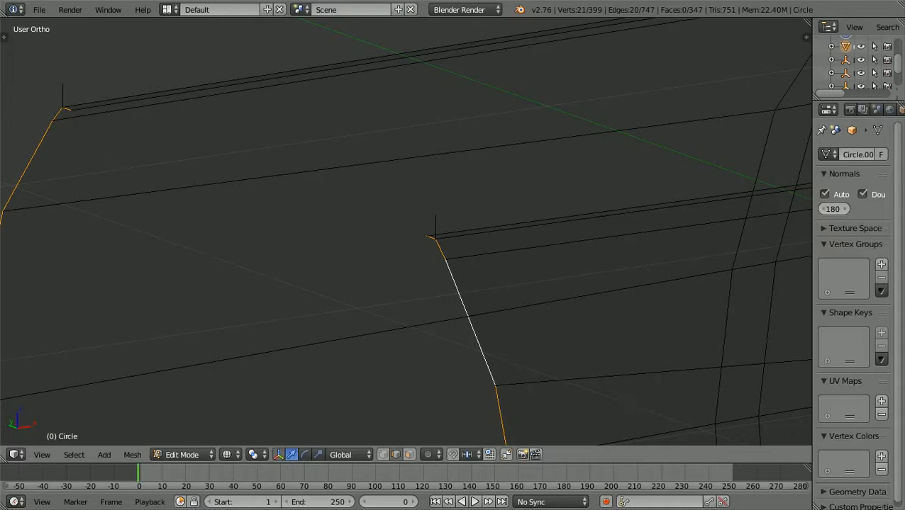
key(f)
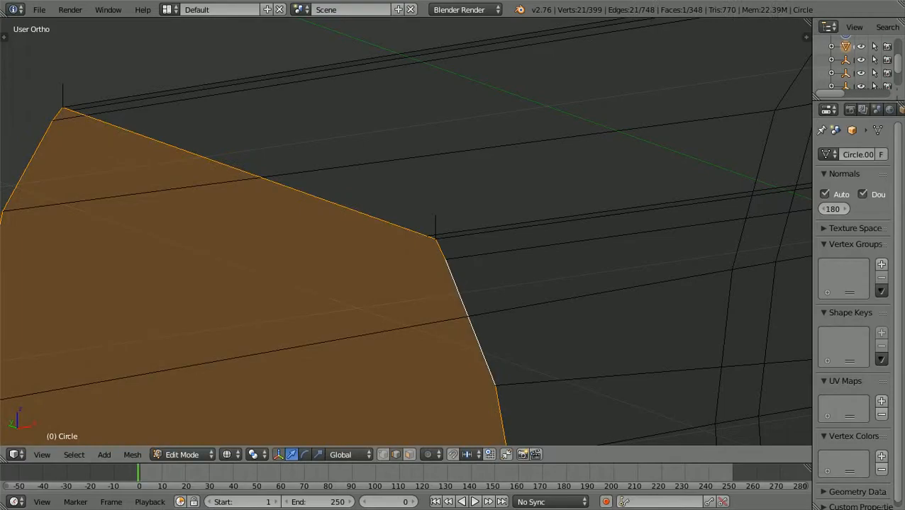
key(a)
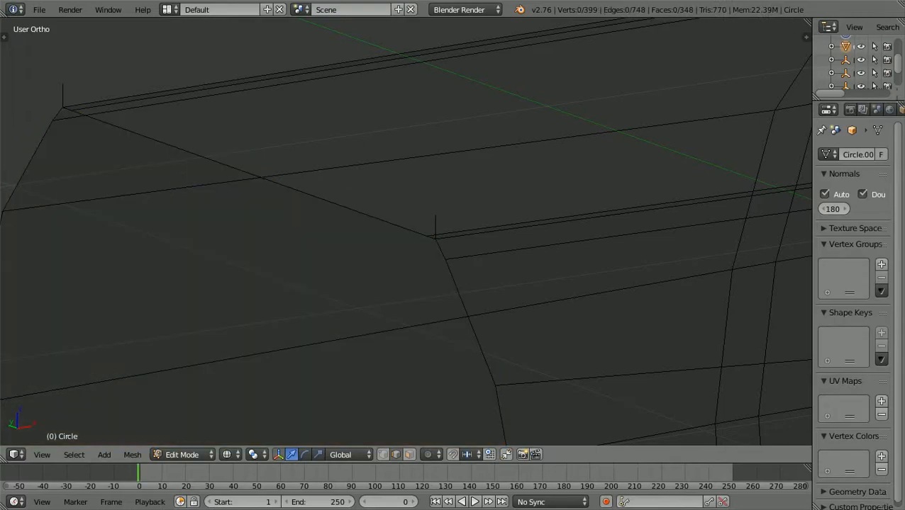
Select both upright corner edges and the three edges joining them along the rear cap's top, and fill them with a face.
right_click(435, 227)
shift+right_click(367, 216)
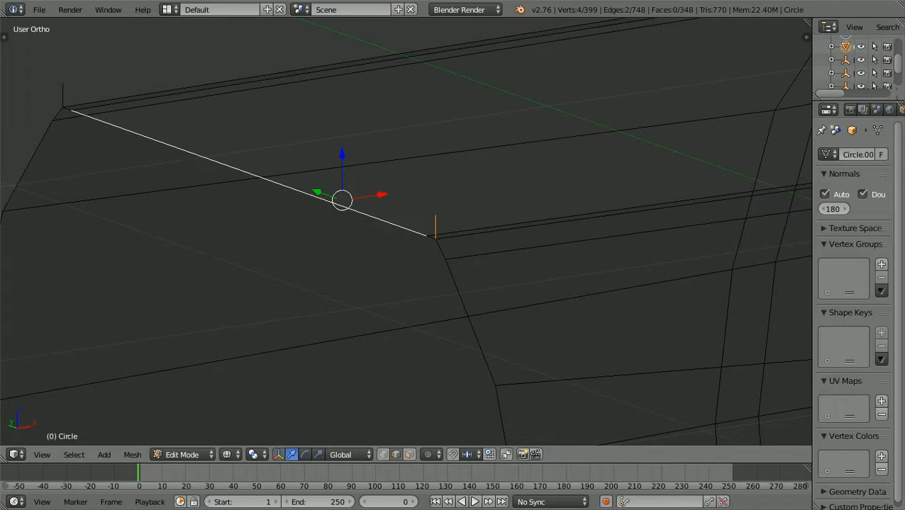
shift+right_click(431, 238)
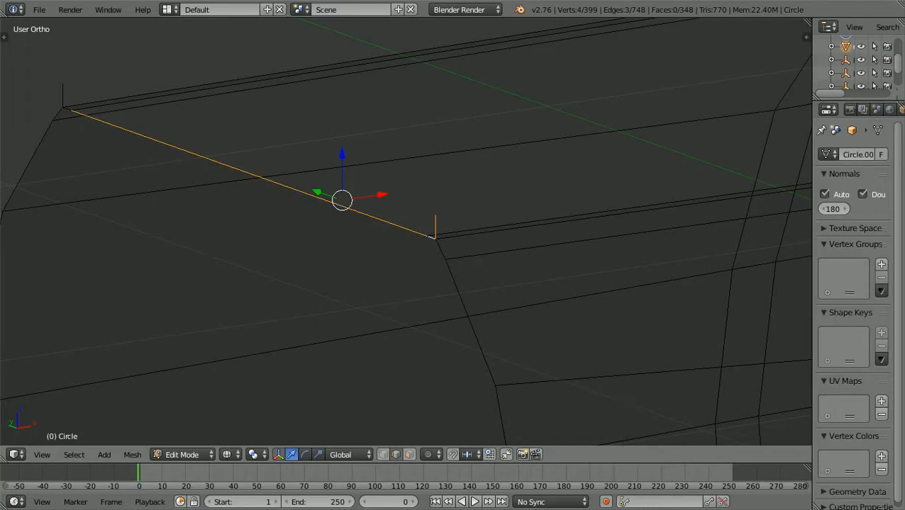
shift+right_click(68, 108)
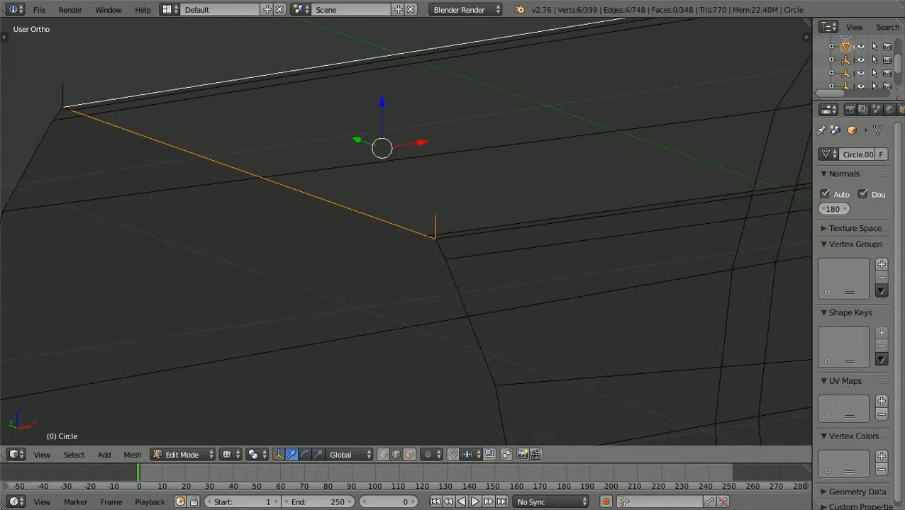
key(ctrl+z)
ctrl+scroll(405, 232, down, 10)
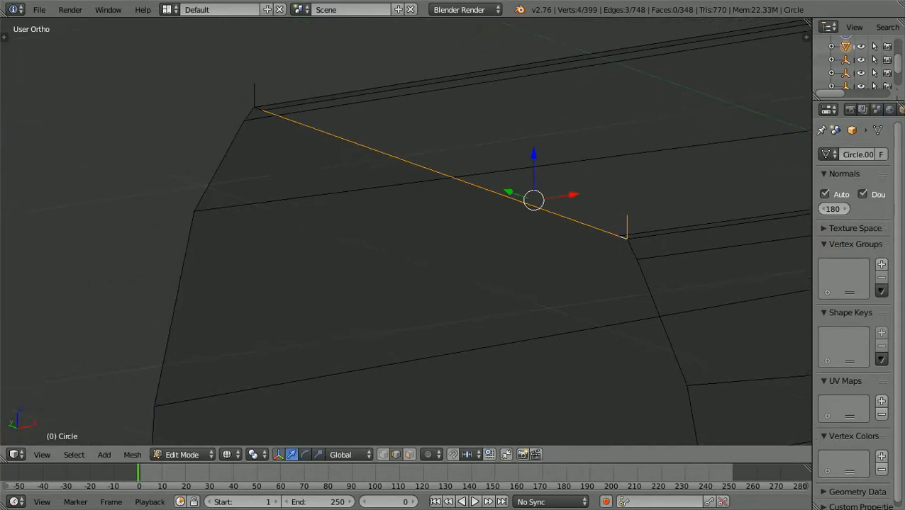
shift+scroll(406, 232, up, 8)
scroll(406, 232, up, 4)
scroll(406, 232, up, 1)
ctrl+scroll(406, 232, down, 8)
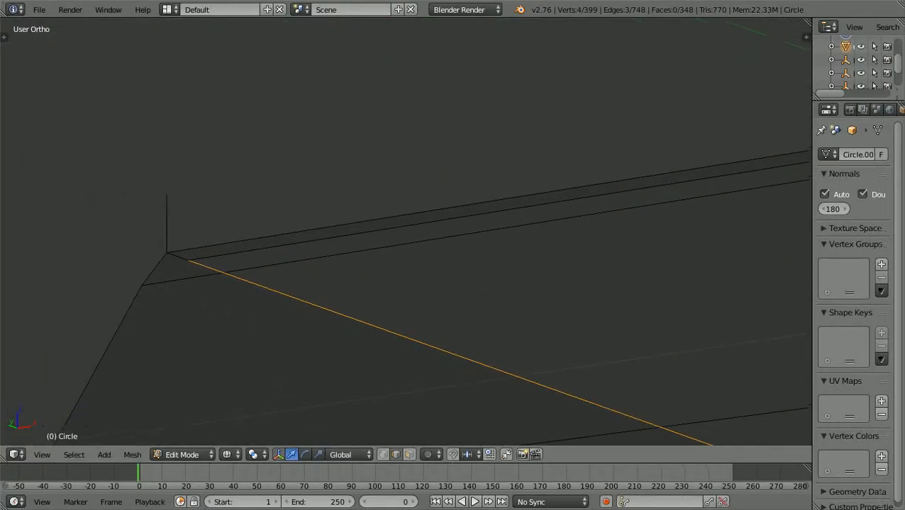
scroll(405, 232, up, 3)
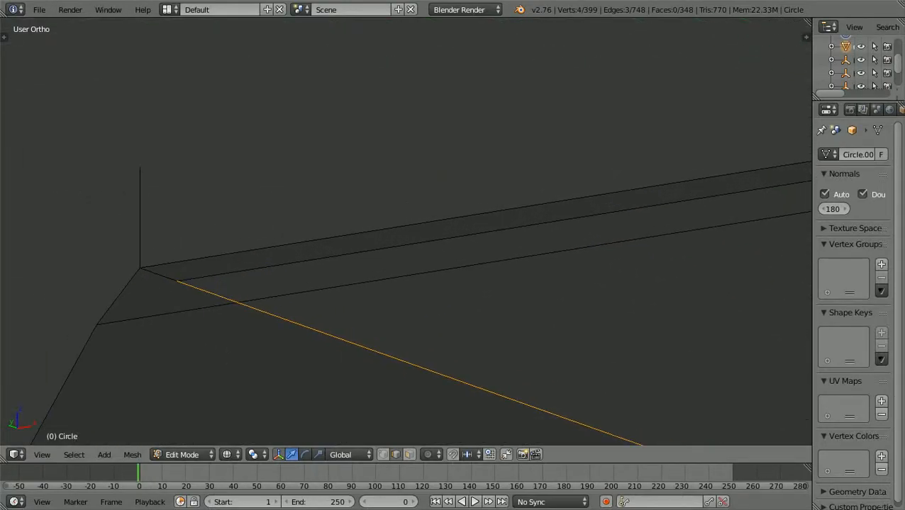
shift+right_click(159, 275)
shift+right_click(140, 219)
scroll(405, 232, down, 9)
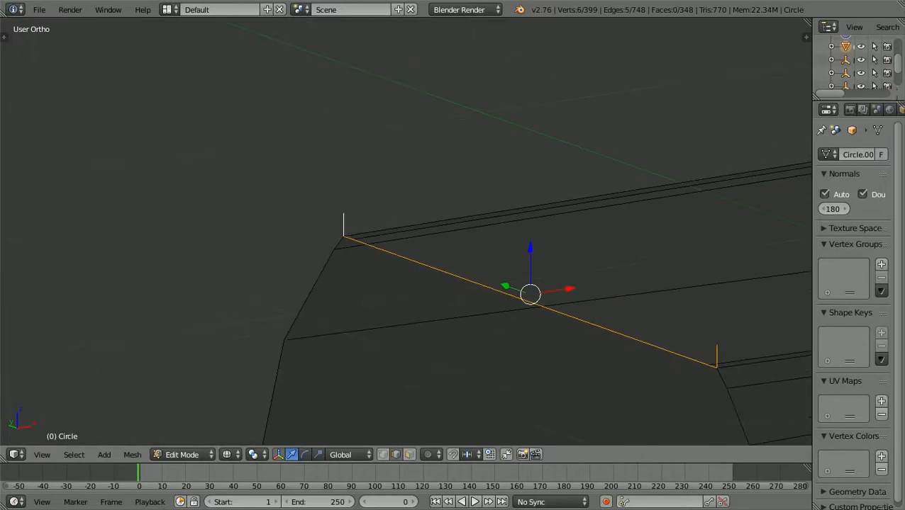
key(f)
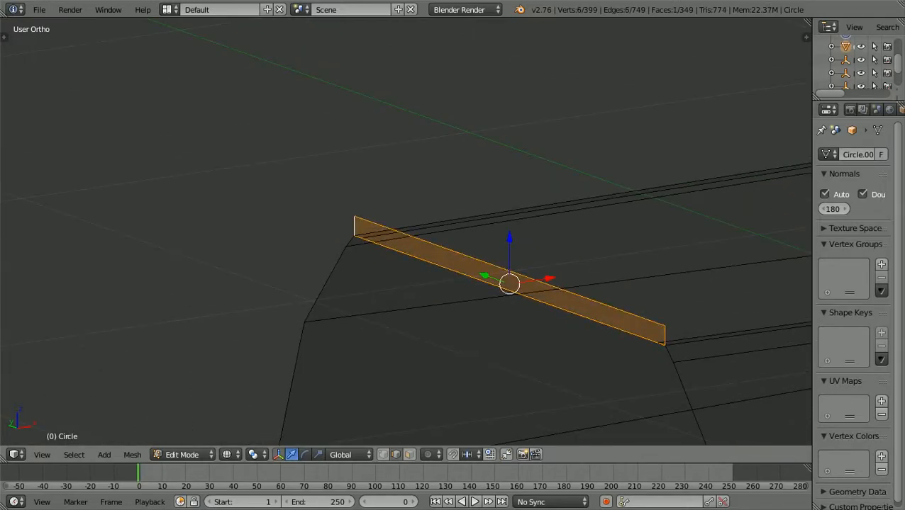
key(a)
Show the mesh in solid shading, switch to face selection and select the large face capping the fuselage's rear end.
scroll(406, 232, down, 7)
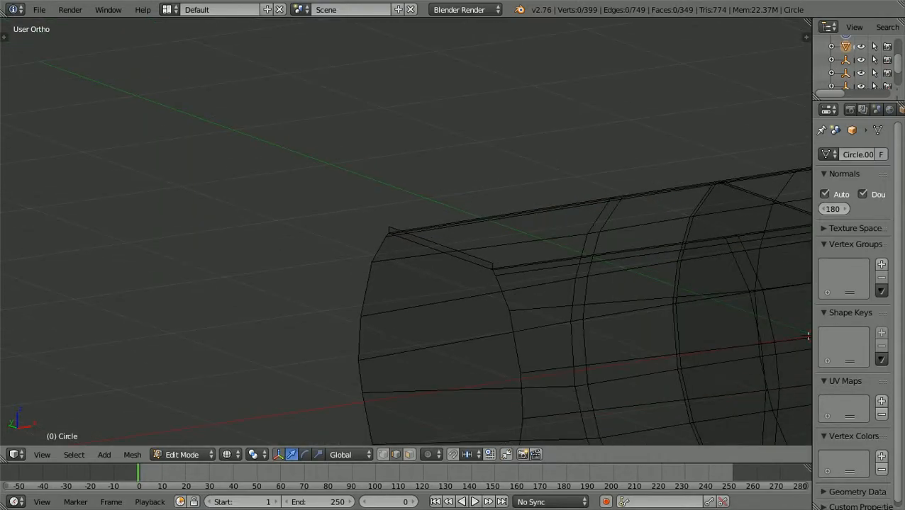
scroll(405, 232, down, 1)
scroll(406, 232, up, 6)
scroll(406, 232, up, 2)
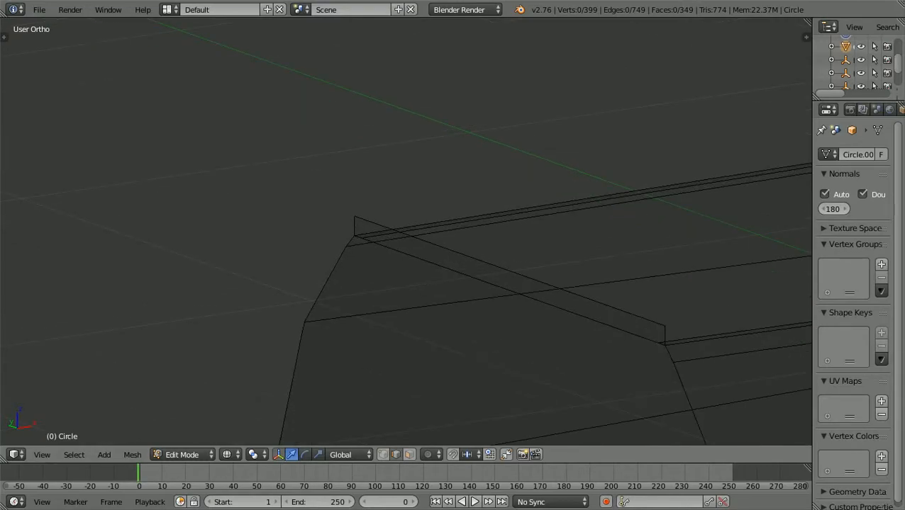
scroll(405, 232, down, 4)
scroll(406, 232, down, 2)
key(z)
scroll(405, 232, down, 2)
middle_drag(406, 232, 393, 277)
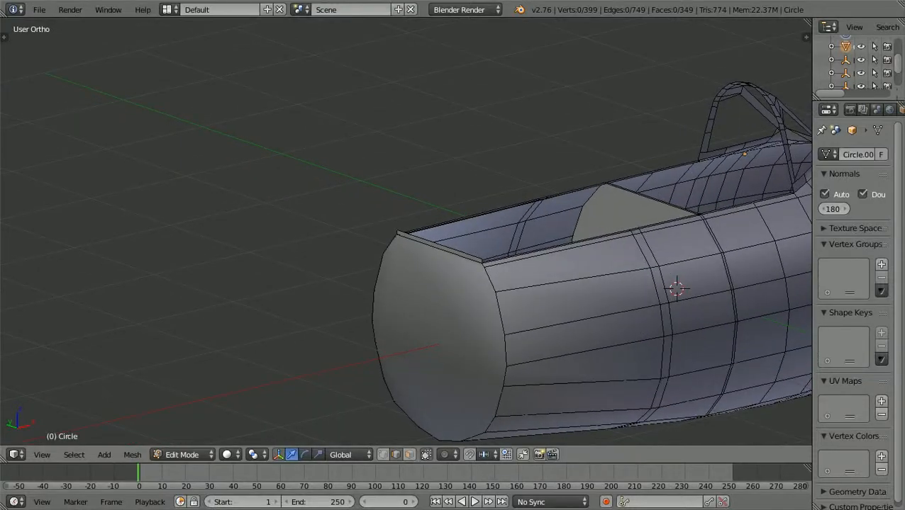
click(409, 455)
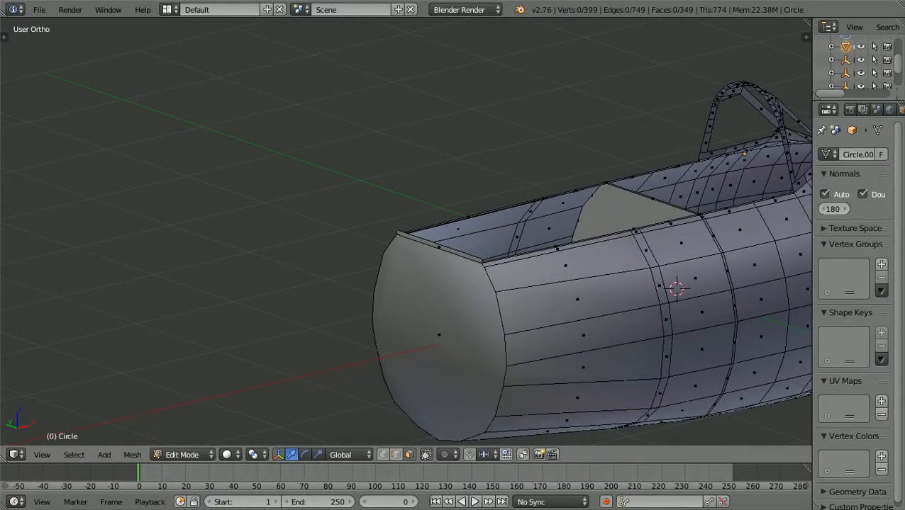
right_click(439, 335)
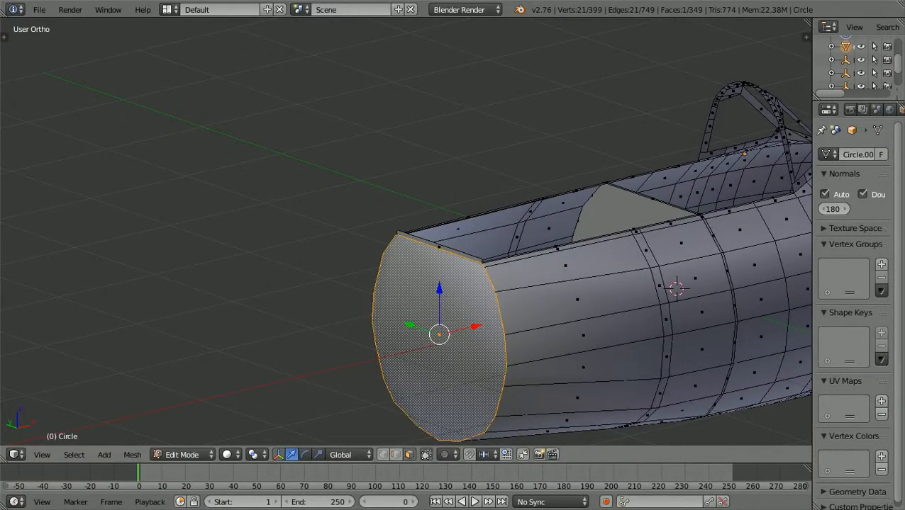
Apply flat shading to the large face capping the fuselage's rear end and clear the selection.
key(t)
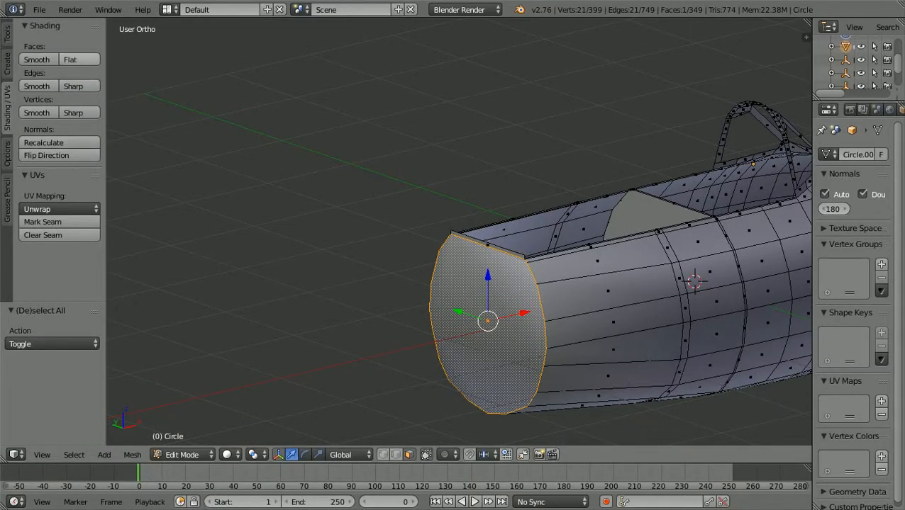
click(79, 59)
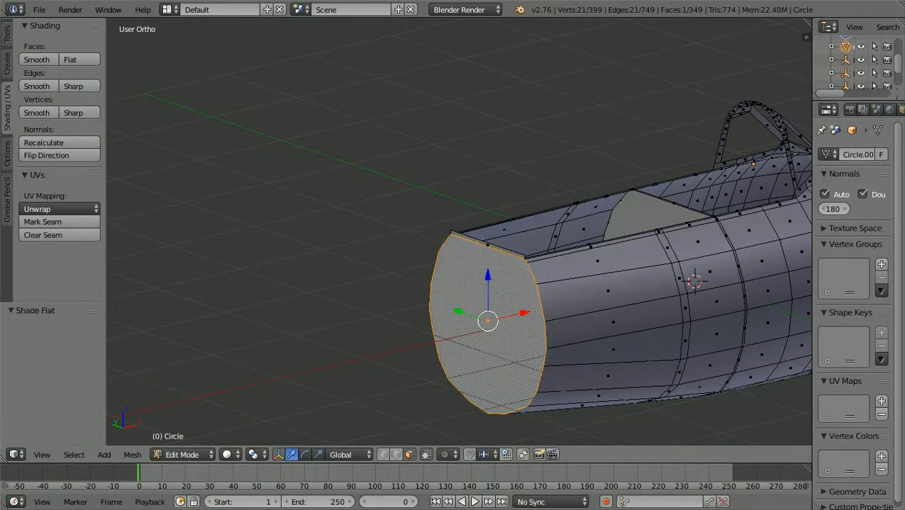
right_click(487, 246)
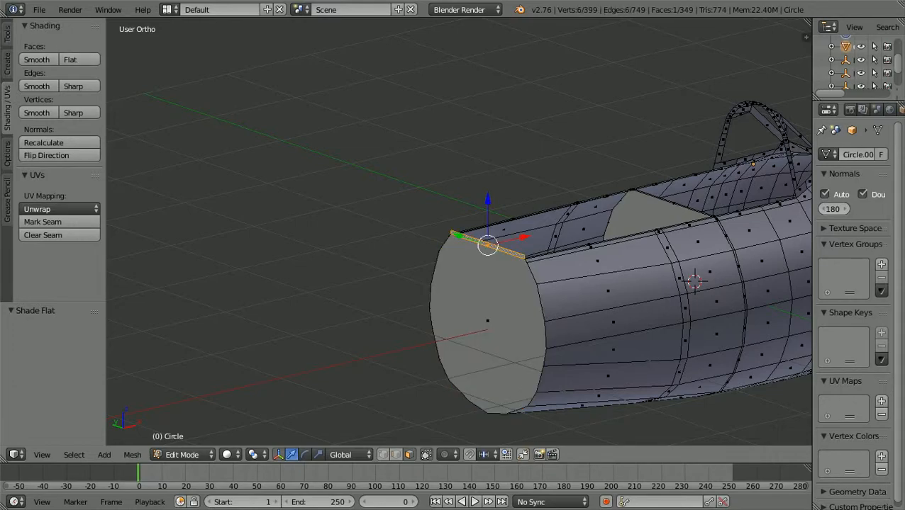
key(a)
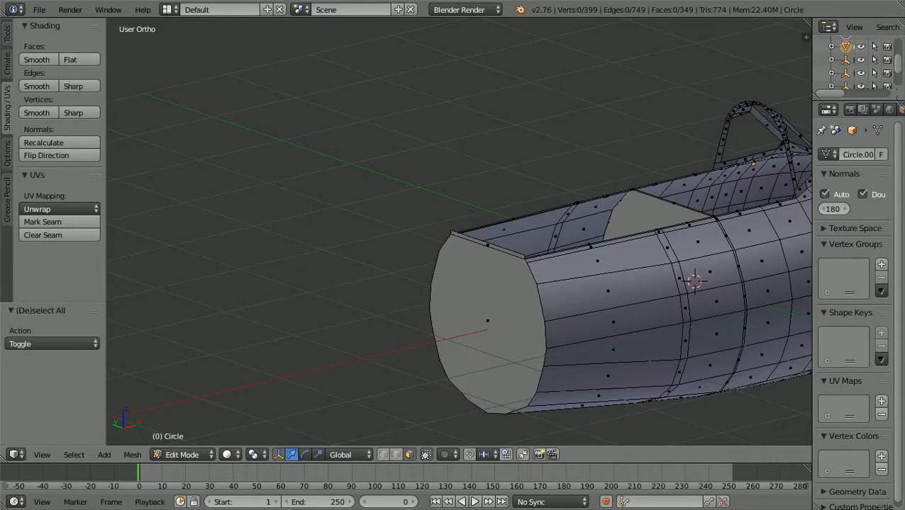
Switch to vertex selection, return to Object Mode and show the fuselage in front view over the reference image.
click(383, 454)
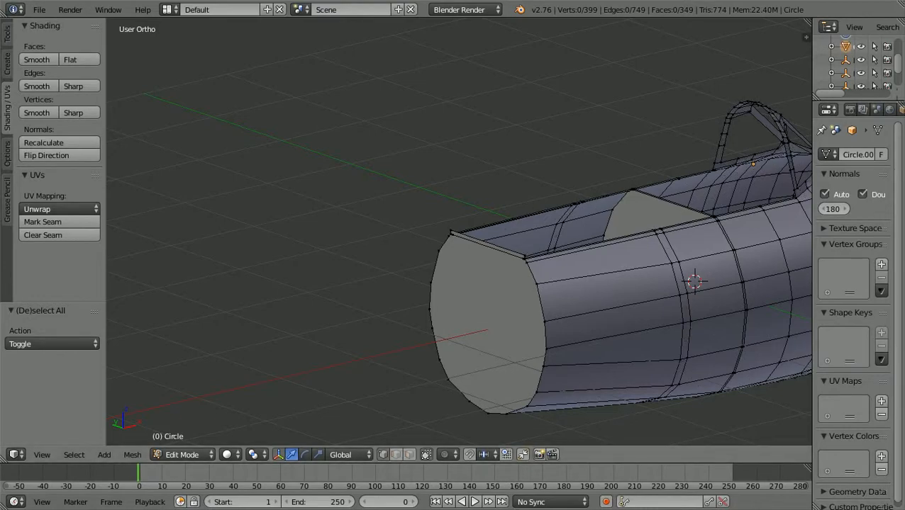
key(t)
click(183, 455)
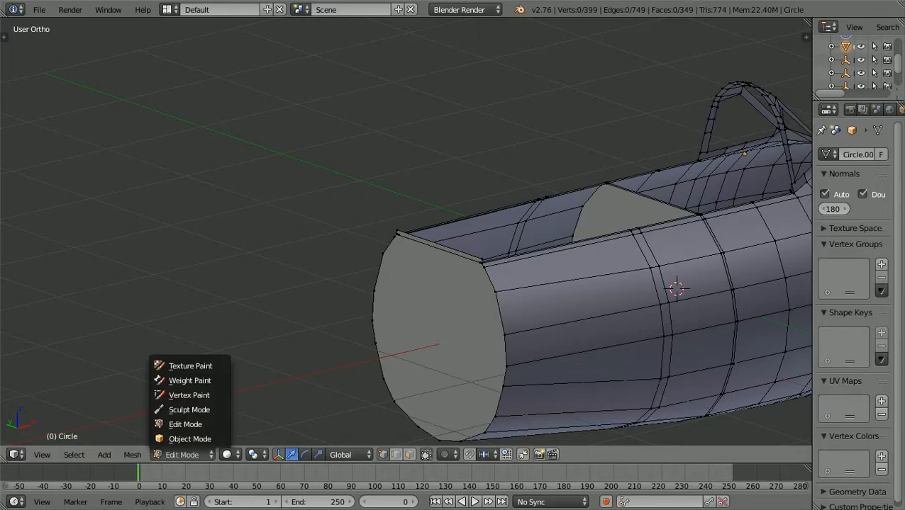
click(190, 439)
scroll(406, 283, down, 2)
middle_drag(497, 284, 332, 268)
key(t)
scroll(407, 284, up, 1)
middle_drag(406, 284, 443, 278)
key(KP_1)
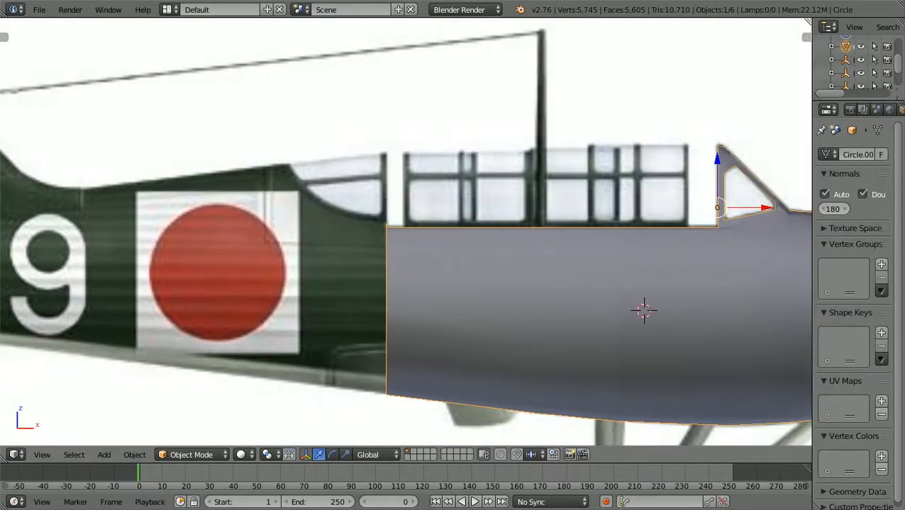
Save the model as a new file named E14Y-GLEN11a.blend.
ctrl+scroll(406, 232, up, 12)
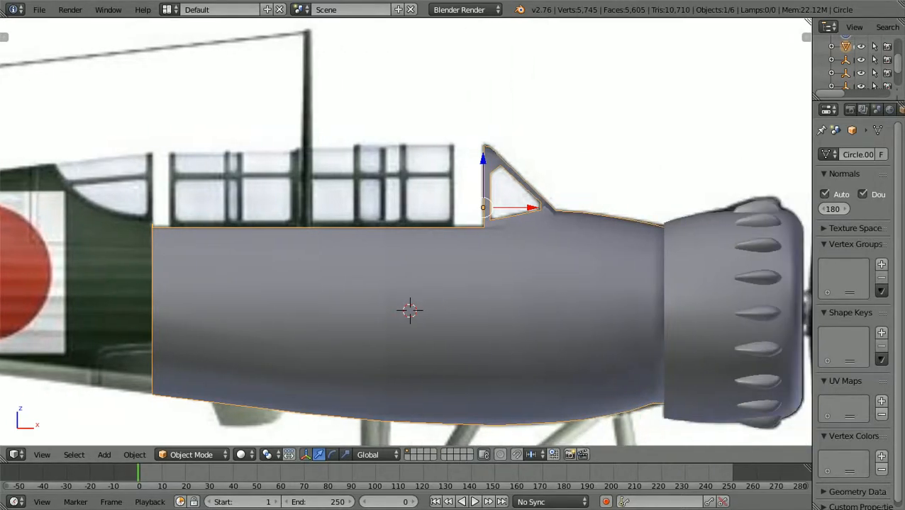
shift+scroll(406, 231, down, 3)
shift+scroll(406, 232, down, 2)
ctrl+scroll(406, 231, up, 1)
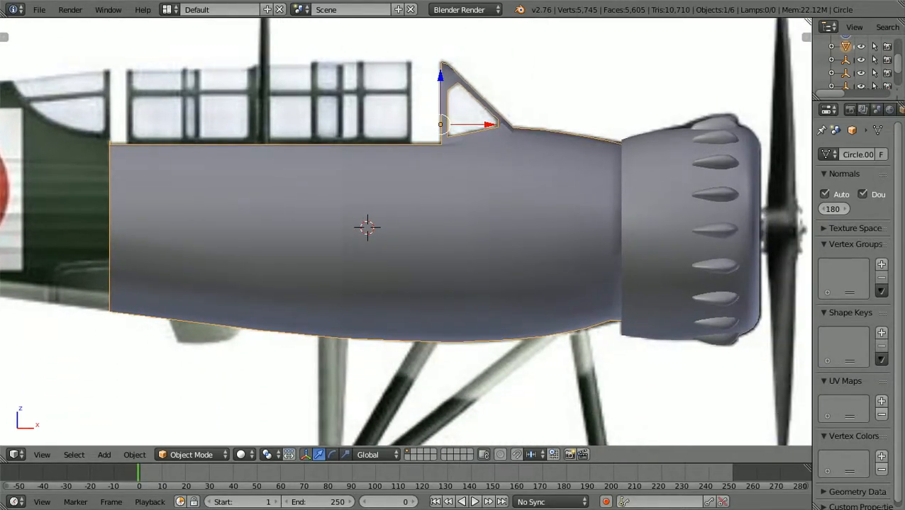
shift+scroll(407, 232, up, 2)
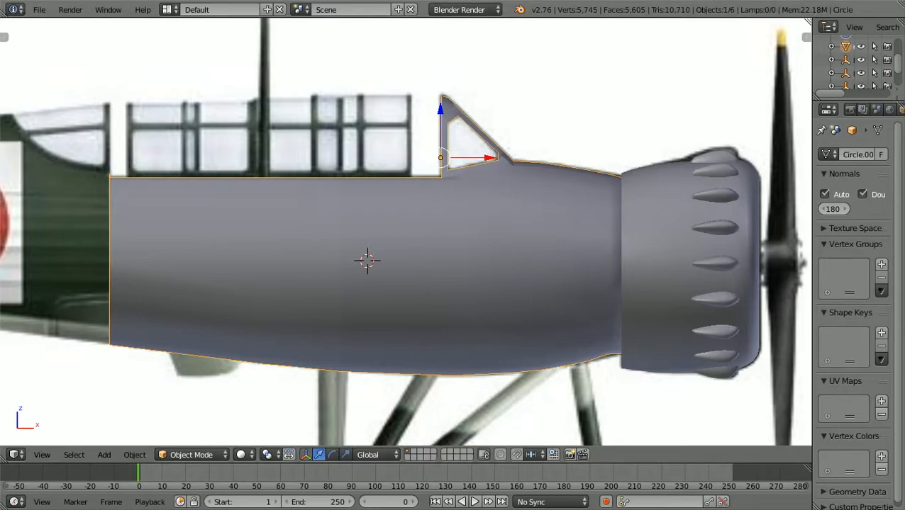
click(40, 10)
click(63, 125)
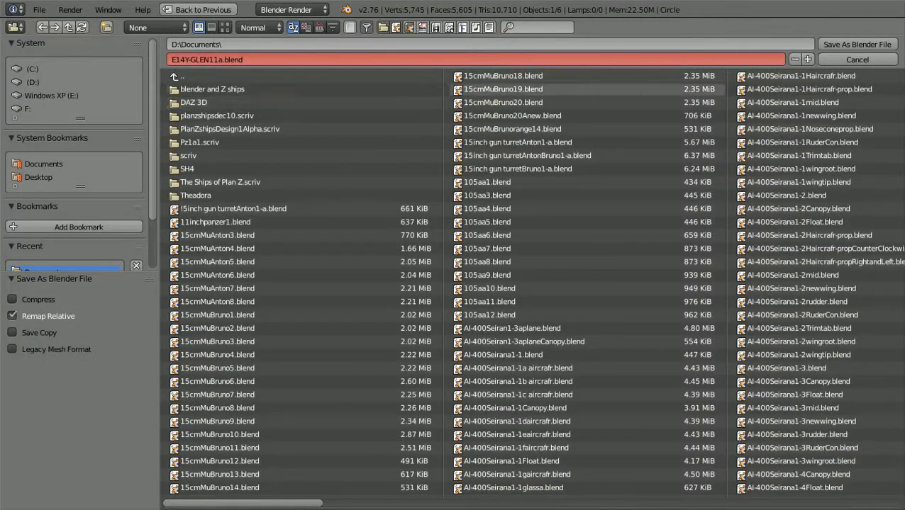
click(854, 44)
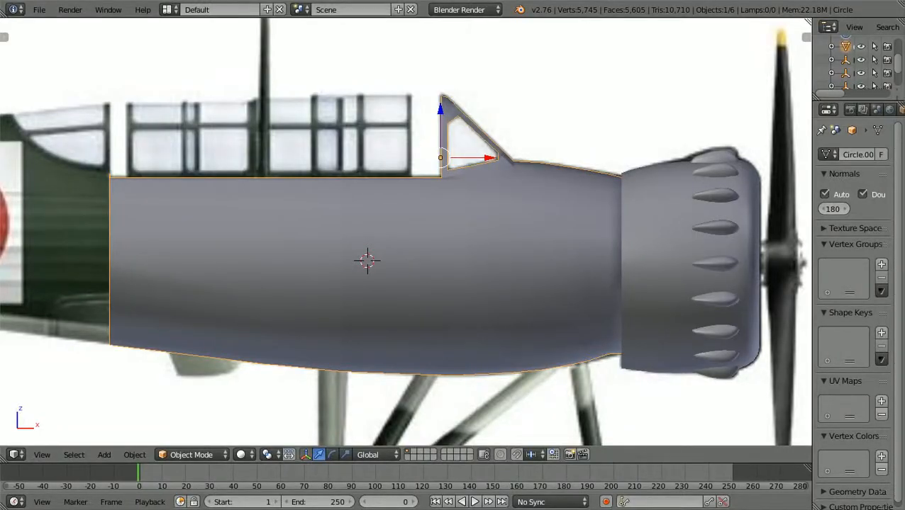
Examine the reference aircraft's tail section where it continues from the modelled fuselage's rear end.
scroll(404, 234, down, 1)
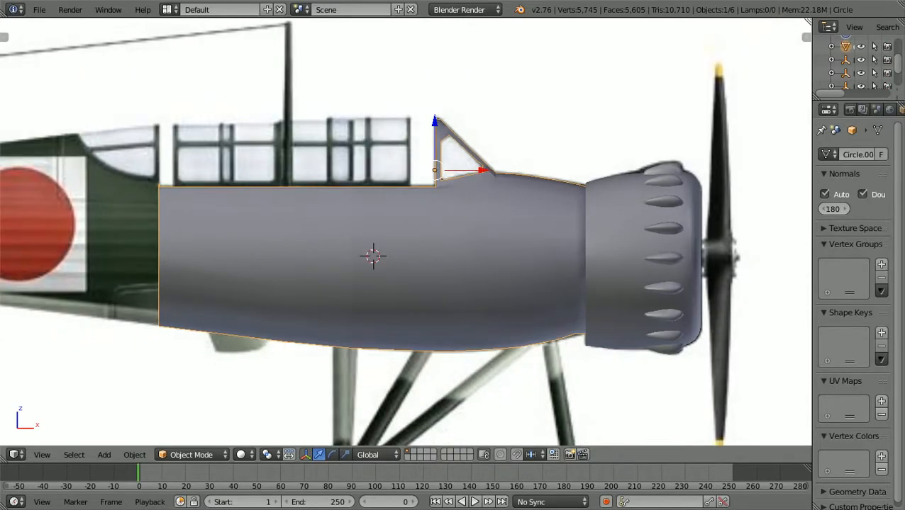
ctrl+scroll(406, 232, down, 11)
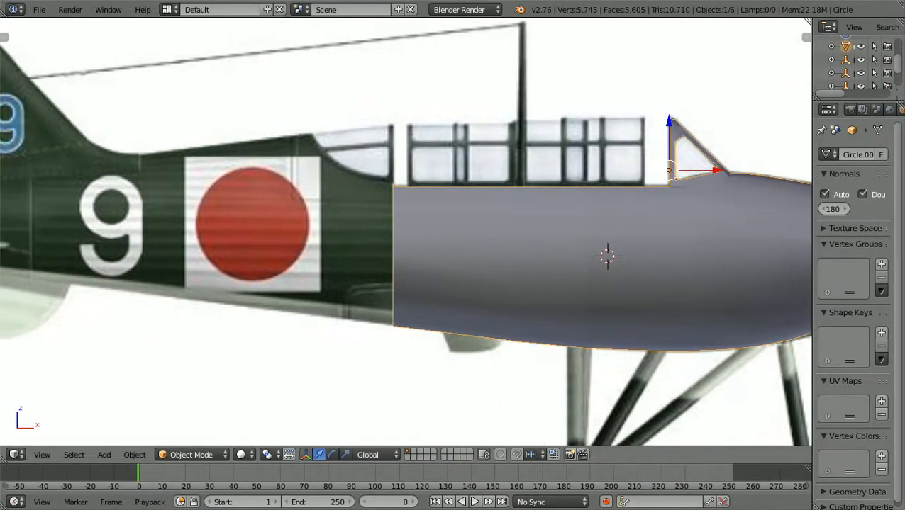
scroll(405, 232, up, 2)
shift+scroll(406, 232, up, 3)
ctrl+scroll(405, 232, down, 2)
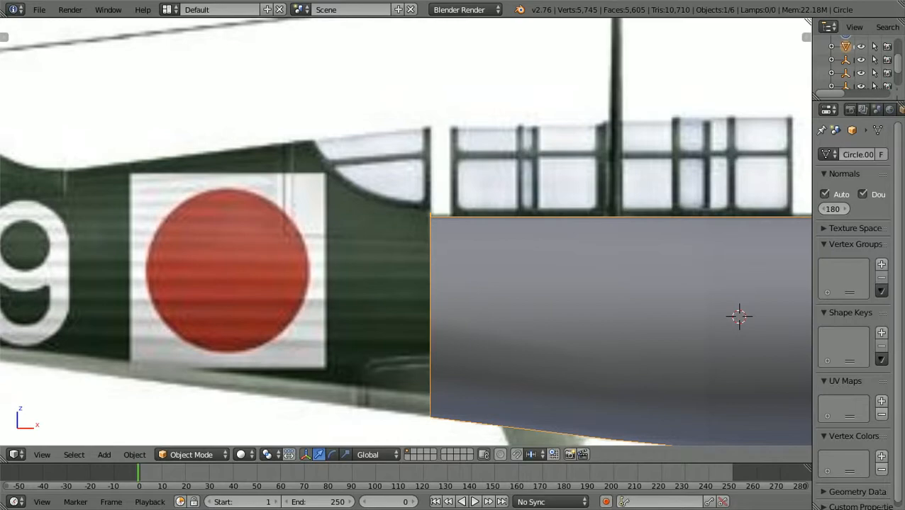
ctrl+scroll(406, 232, up, 2)
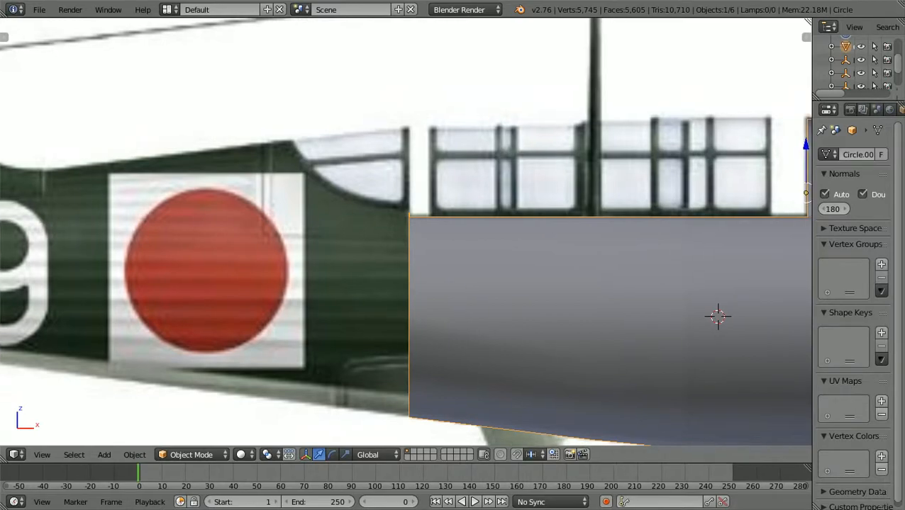
shift+scroll(405, 232, down, 5)
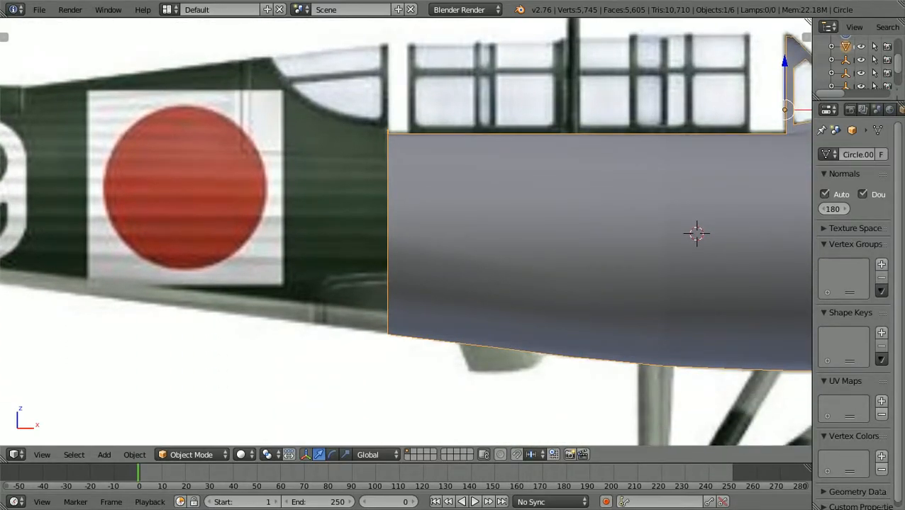
key(a)
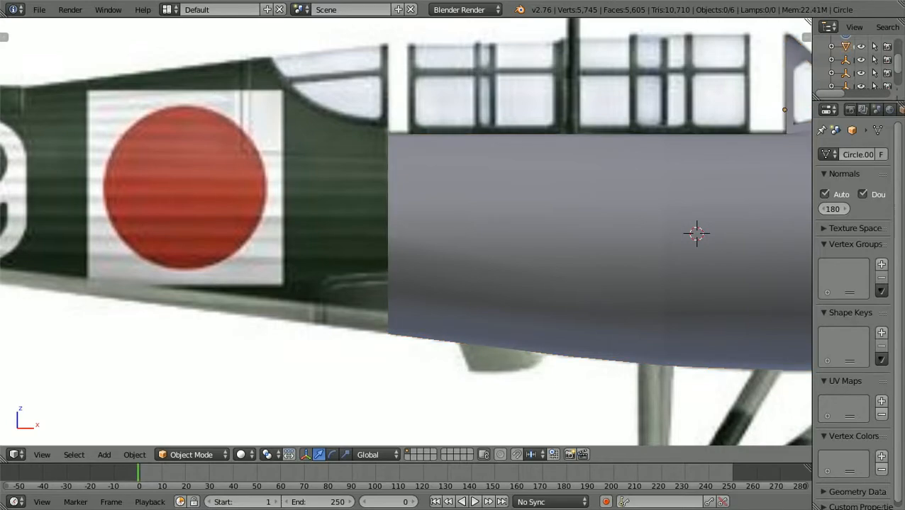
key(alt+z)
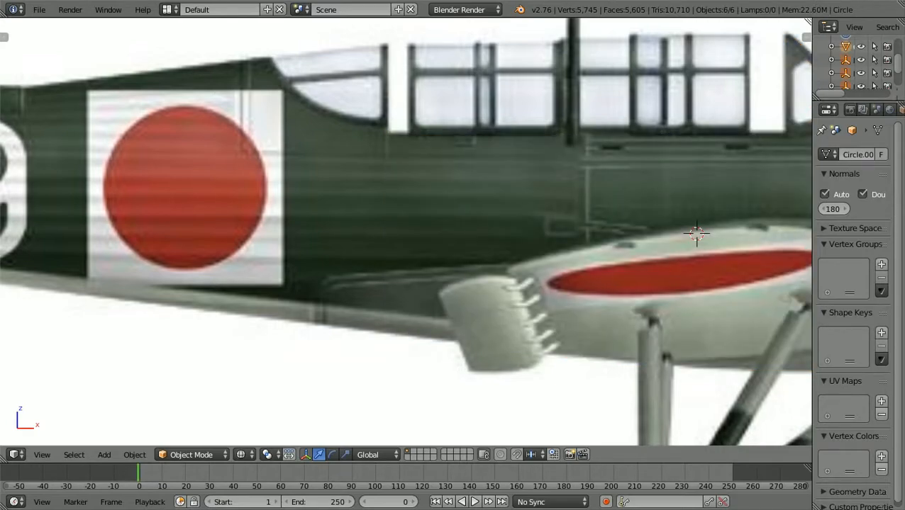
key(a)
key(alt+z)
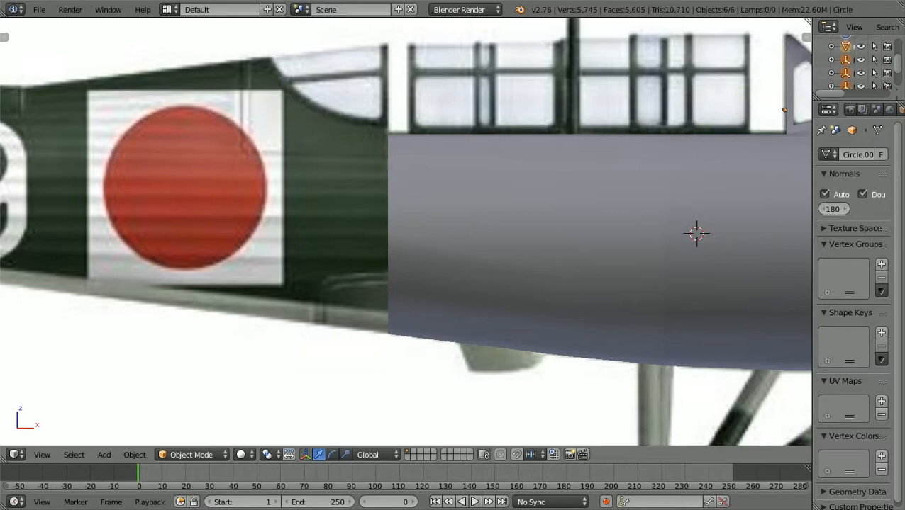
click(191, 455)
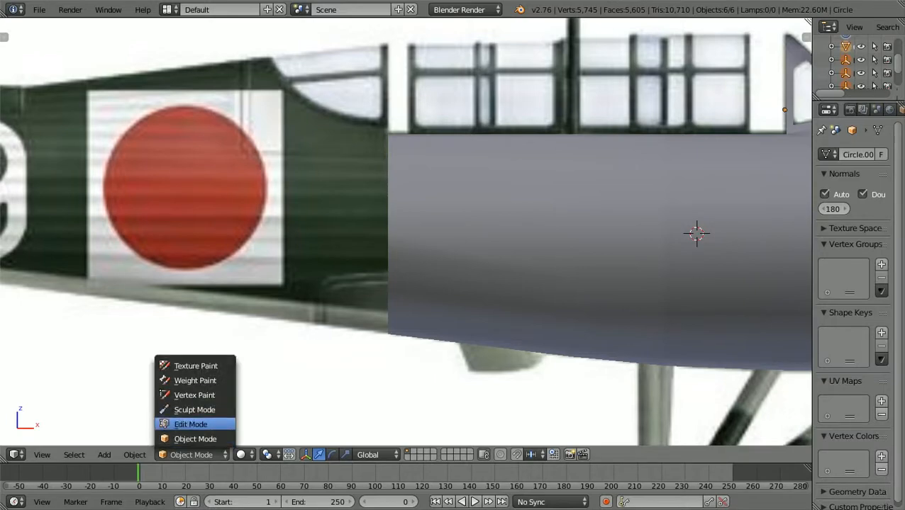
click(186, 421)
key(alt+z)
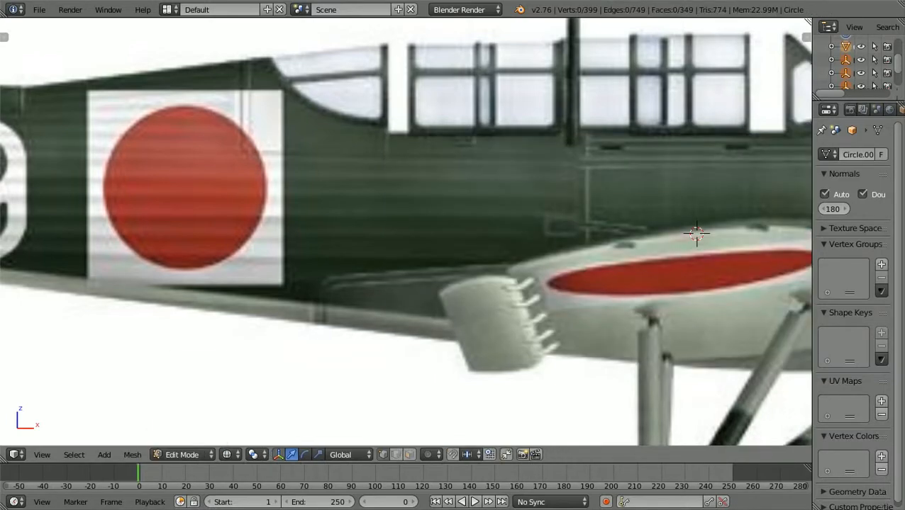
key(alt+z)
scroll(406, 231, down, 2)
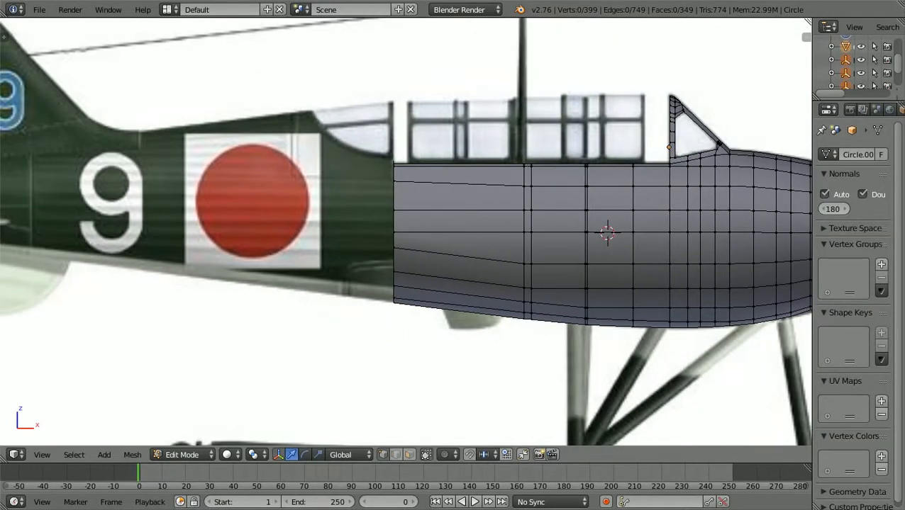
key(alt+z)
key(alt+z)
scroll(406, 231, down, 4)
scroll(405, 231, up, 2)
scroll(405, 232, down, 3)
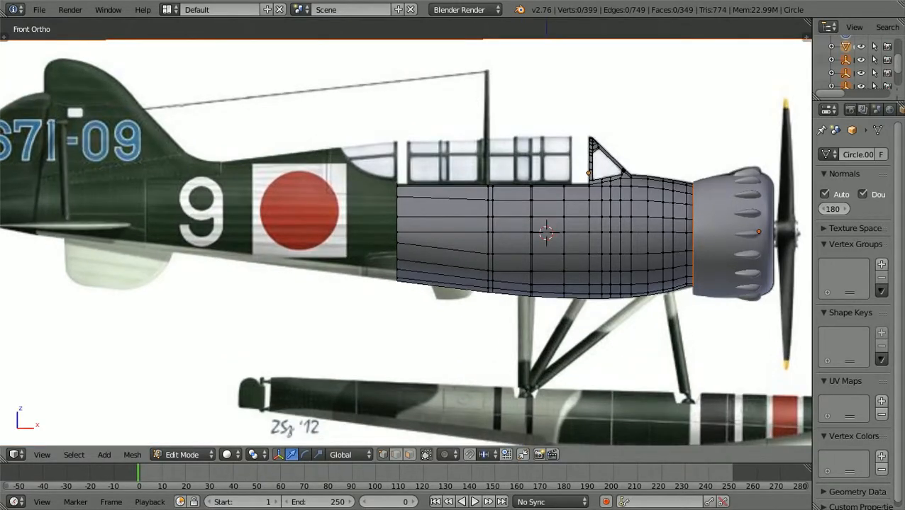
scroll(405, 231, up, 3)
click(190, 439)
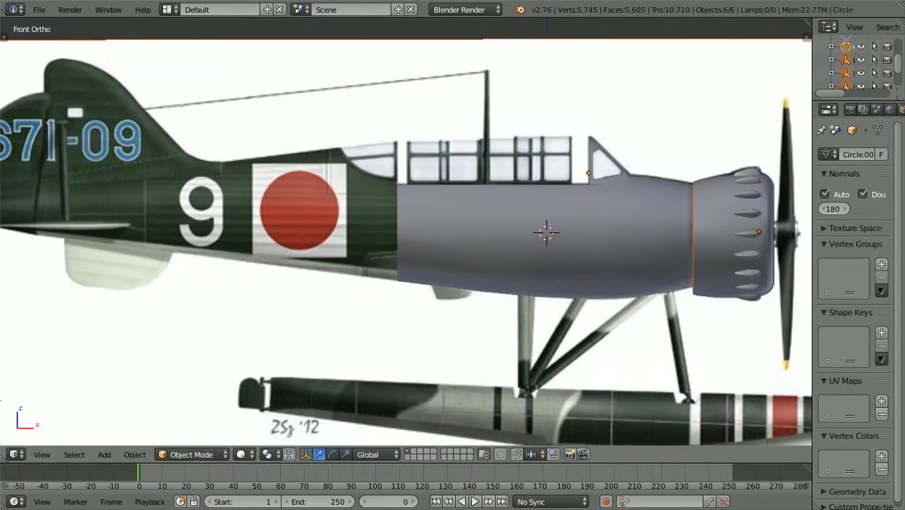
Select only the fuselage, put it in Edit Mode and display it as wireframe.
right_click(368, 319)
right_click(482, 241)
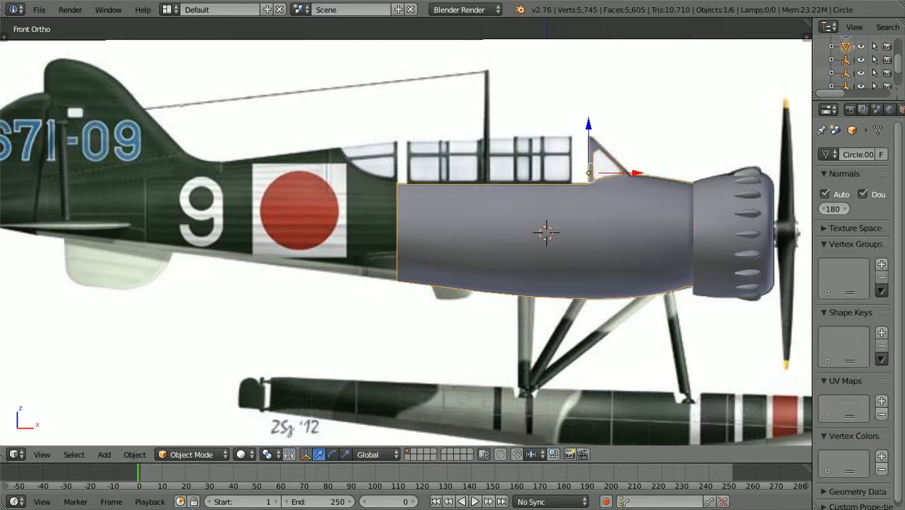
scroll(407, 234, up, 1)
click(191, 454)
click(192, 421)
scroll(407, 234, up, 1)
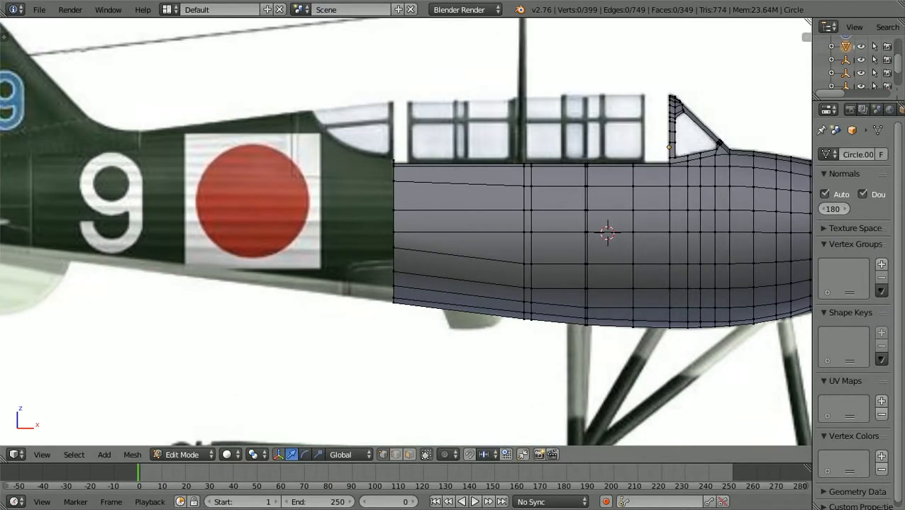
key(z)
Box-select the vertices of the fuselage's rear end ring, leaving out those along its top edge.
scroll(407, 234, down, 1)
ctrl+scroll(406, 233, up, 3)
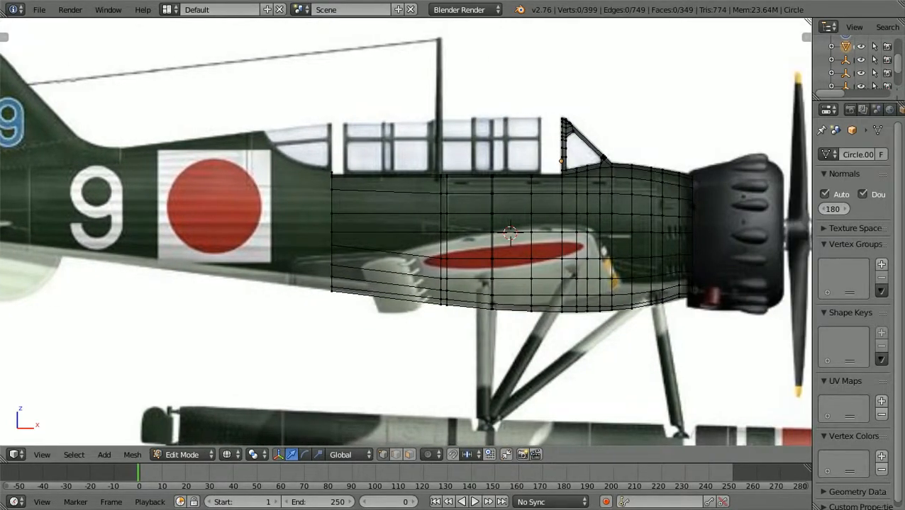
ctrl+scroll(406, 234, up, 2)
scroll(406, 234, up, 1)
scroll(406, 234, up, 1)
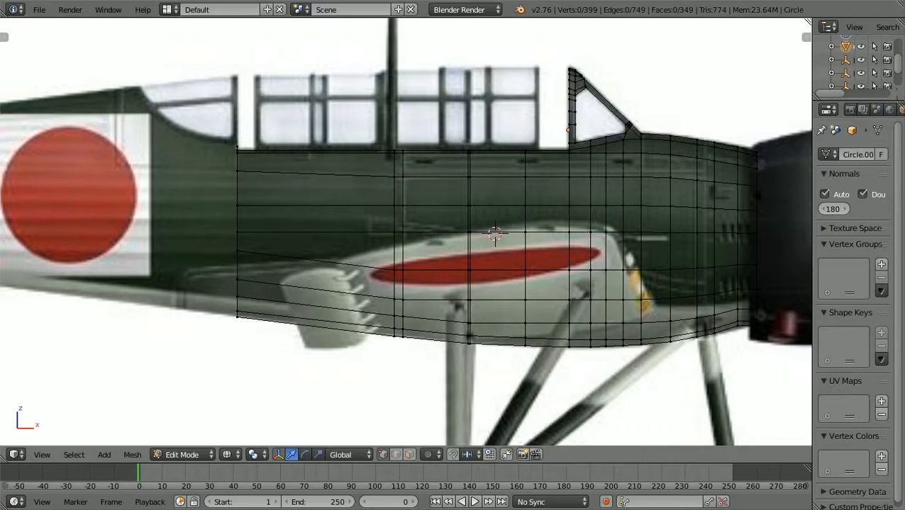
key(b)
drag(220, 346, 259, 163)
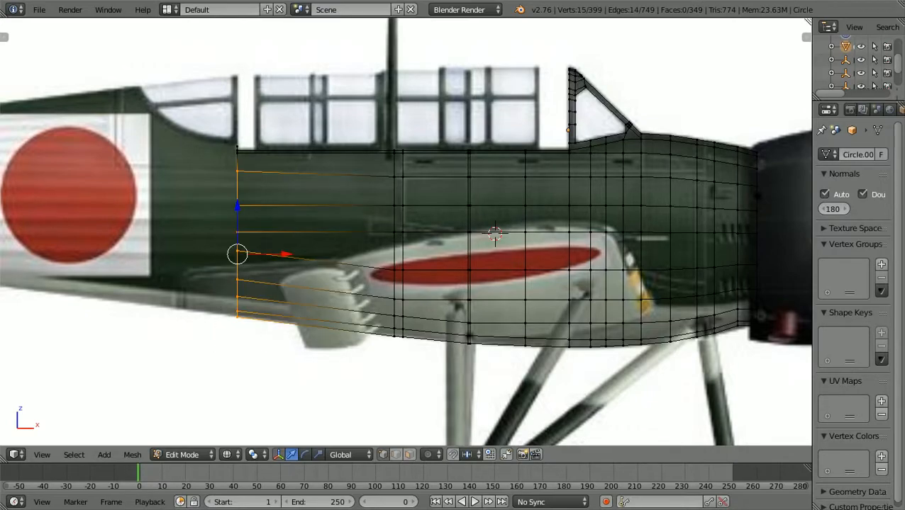
Extrude the selected rear ring vertices about 1.176 units toward the tail along the global X axis.
ctrl+scroll(406, 231, down, 8)
scroll(406, 232, up, 1)
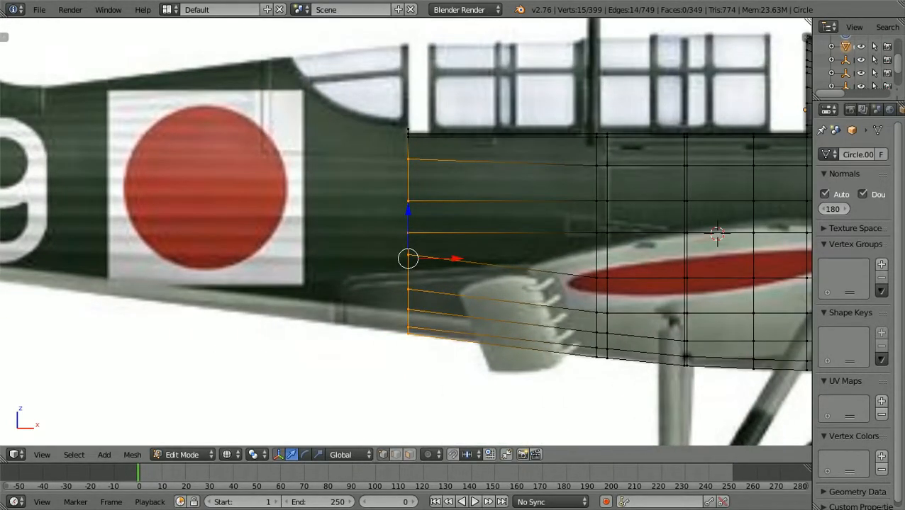
shift+scroll(405, 231, up, 3)
scroll(406, 232, up, 1)
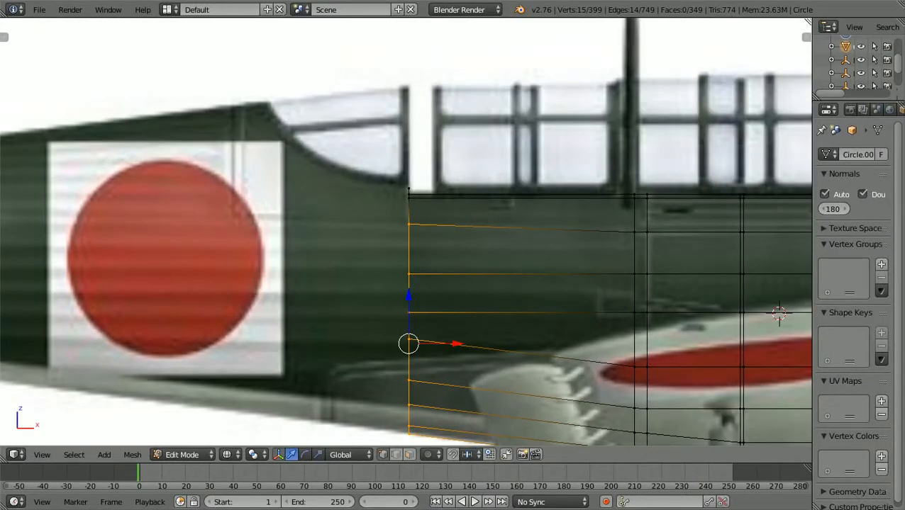
scroll(406, 231, down, 1)
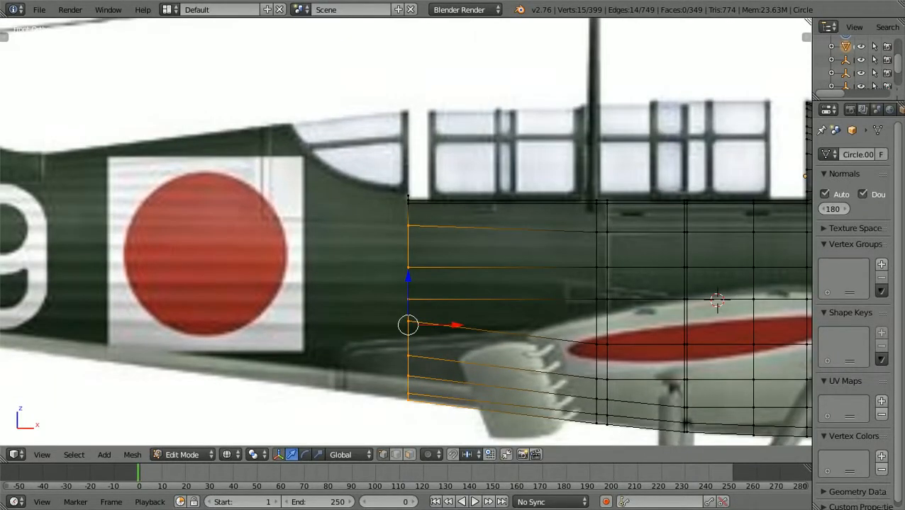
key(e)
key(x)
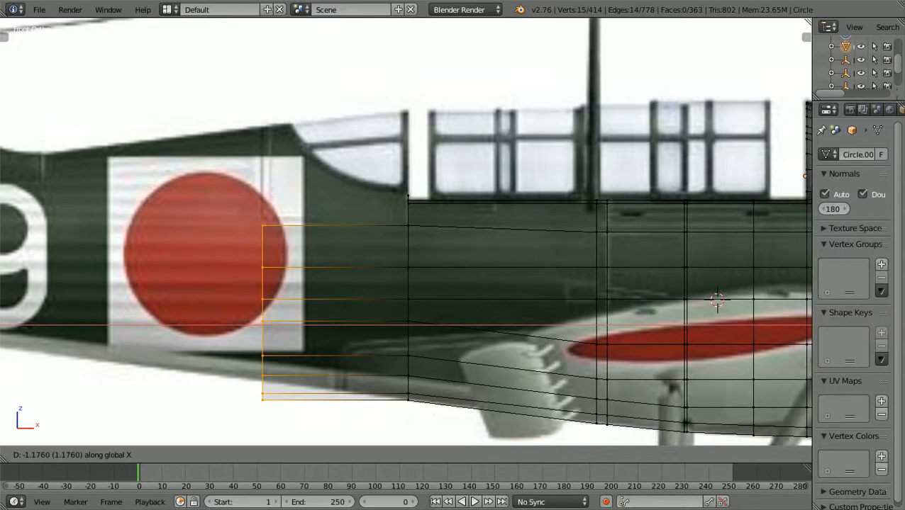
key(Return)
scroll(406, 231, down, 4)
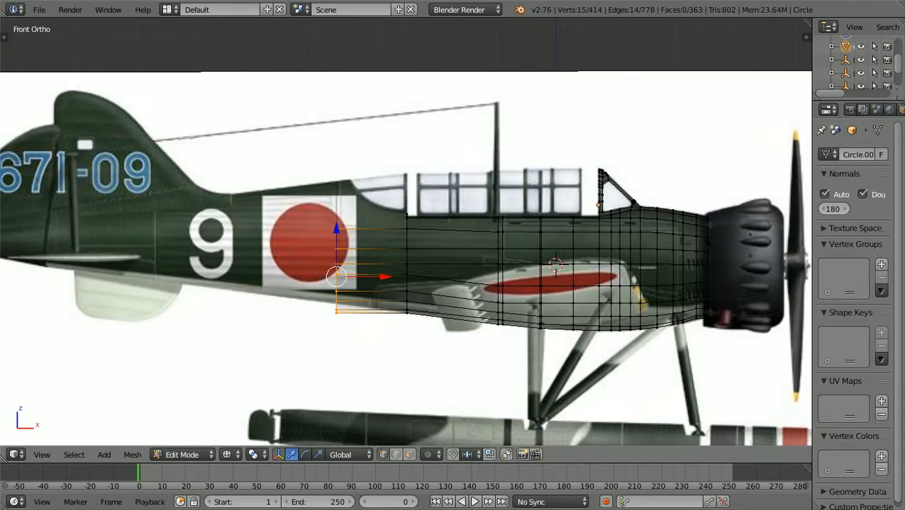
Clear the selection and box-select the lower vertices of the extruded rear ring, leaving out its two uppermost levels.
scroll(405, 234, down, 3)
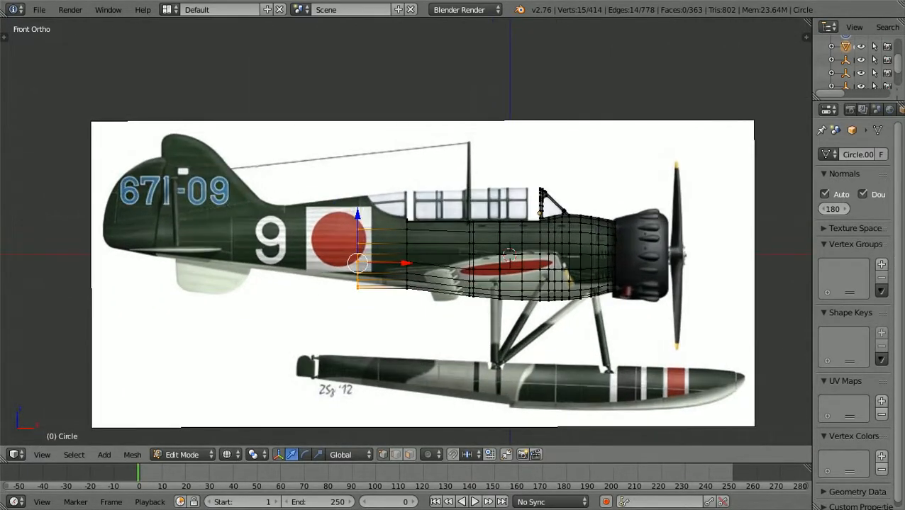
scroll(407, 231, up, 1)
scroll(405, 234, up, 3)
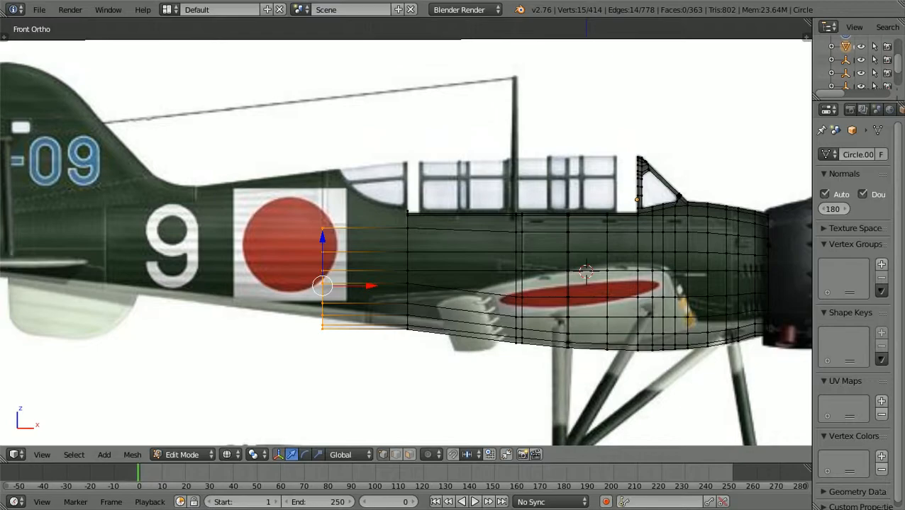
scroll(406, 241, down, 3)
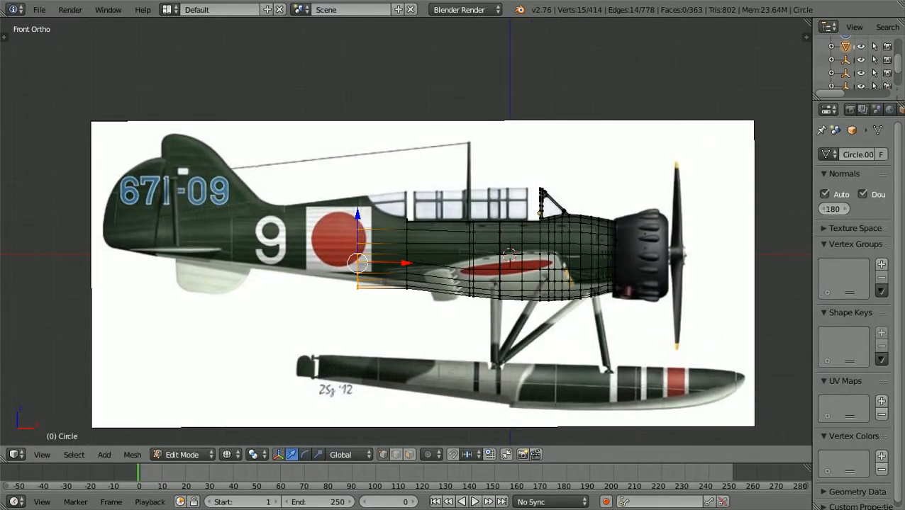
scroll(405, 232, up, 5)
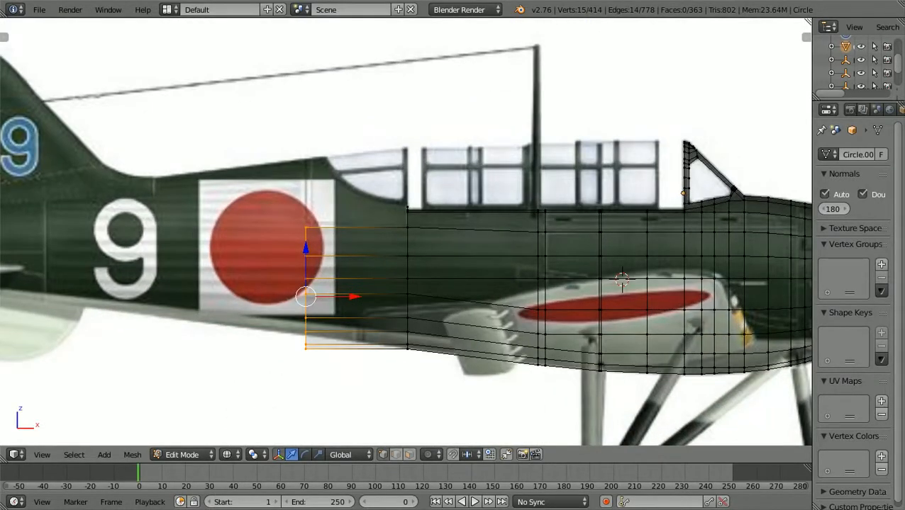
scroll(405, 232, up, 1)
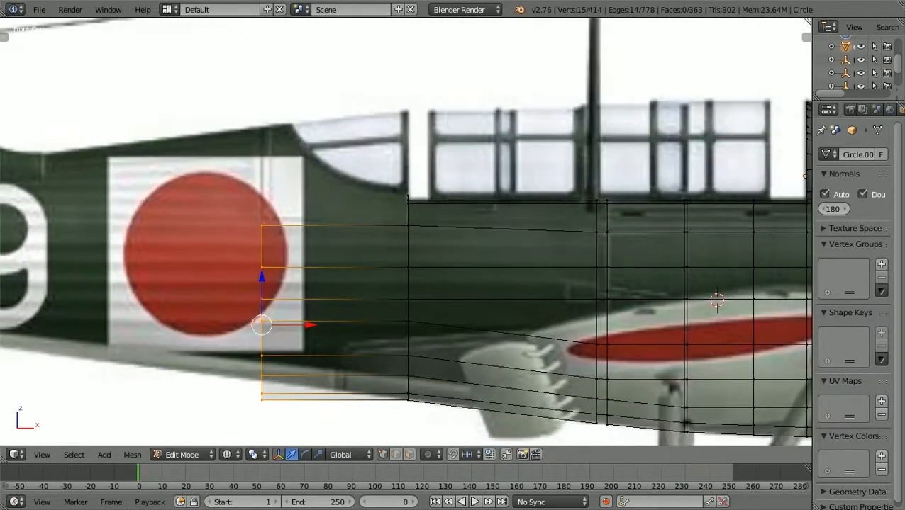
scroll(405, 232, down, 1)
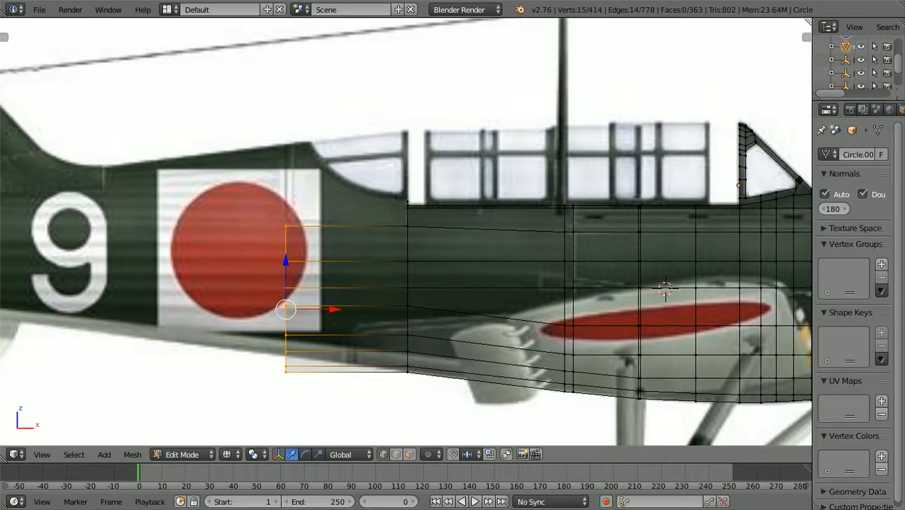
key(a)
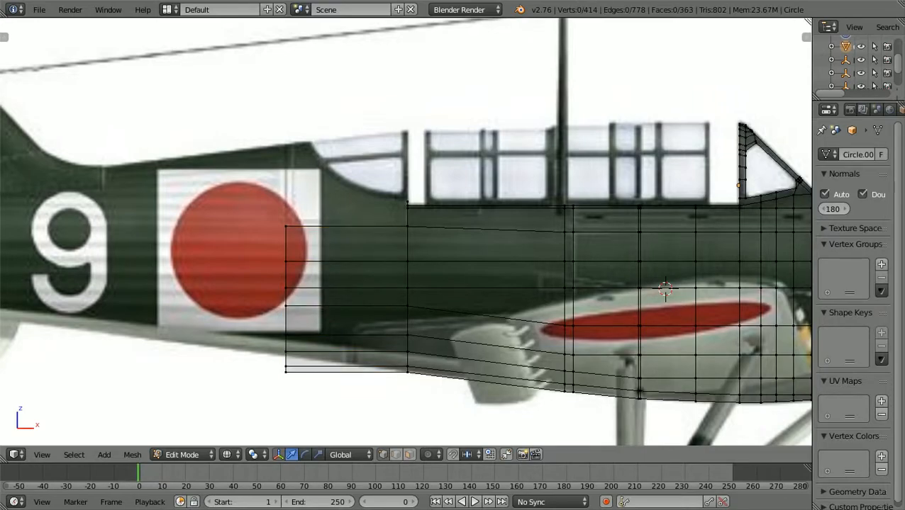
scroll(406, 233, up, 1)
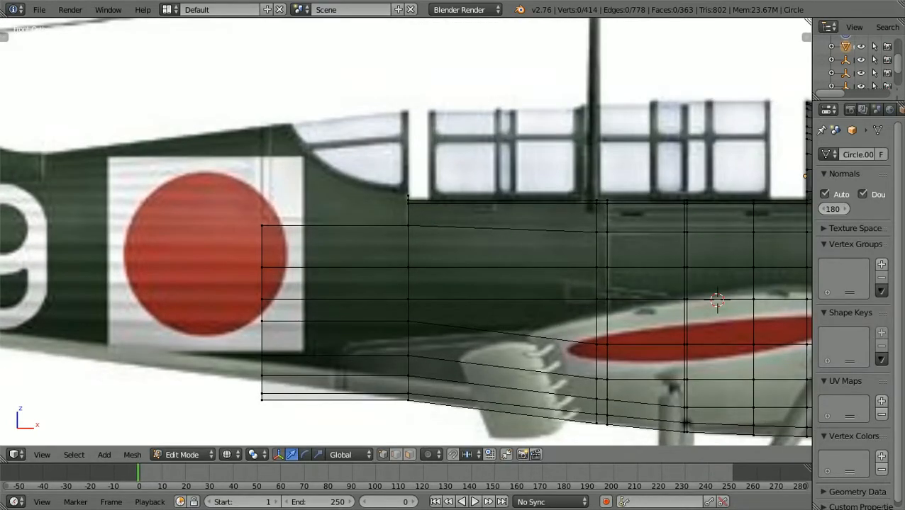
key(b)
drag(238, 414, 283, 288)
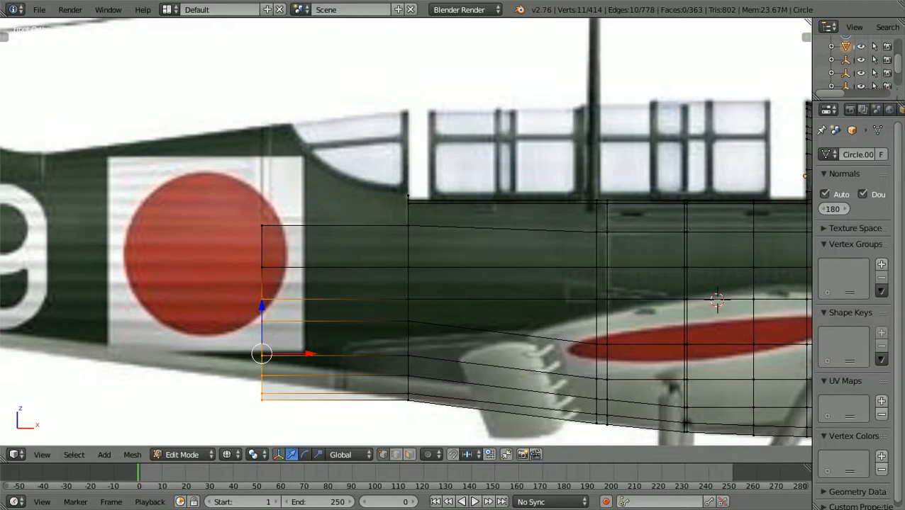
key(g)
key(z)
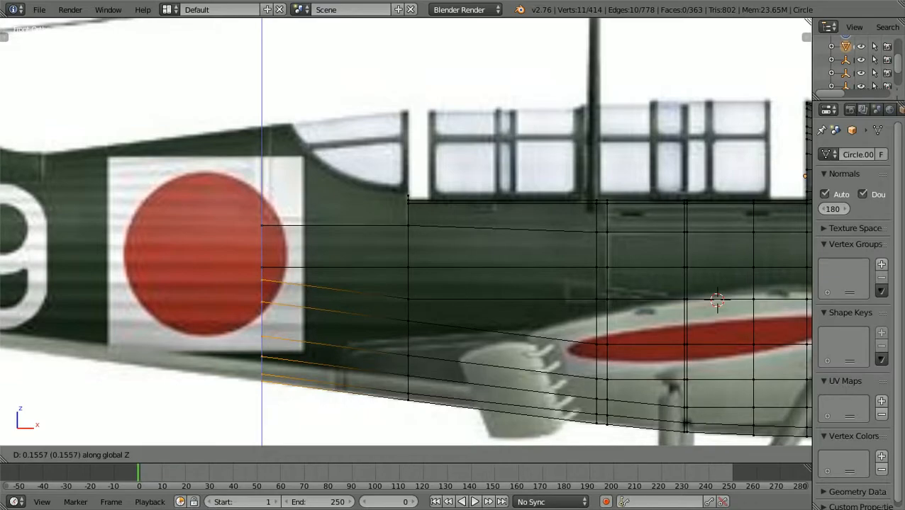
key(Escape)
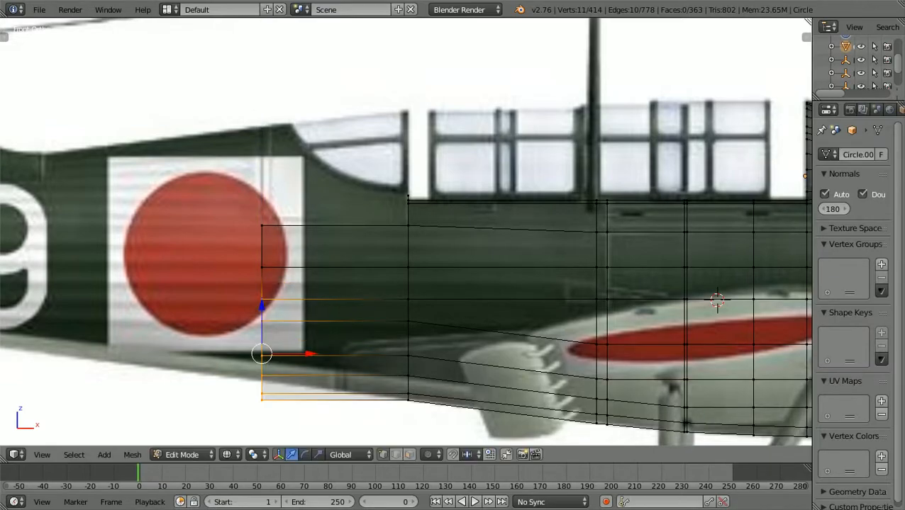
Add the second-highest level of the rear ring to the selection and raise the selected vertices about 0.145 units along global Z.
key(b)
drag(237, 290, 273, 261)
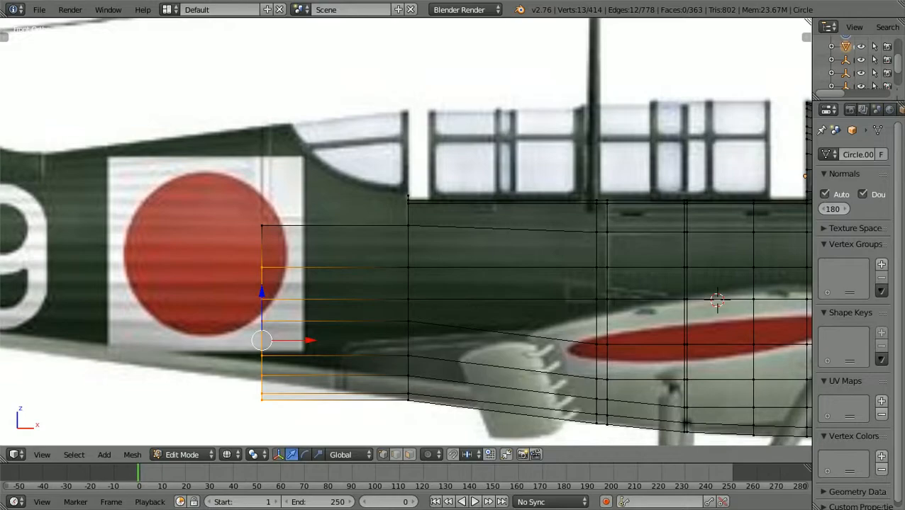
key(g)
key(z)
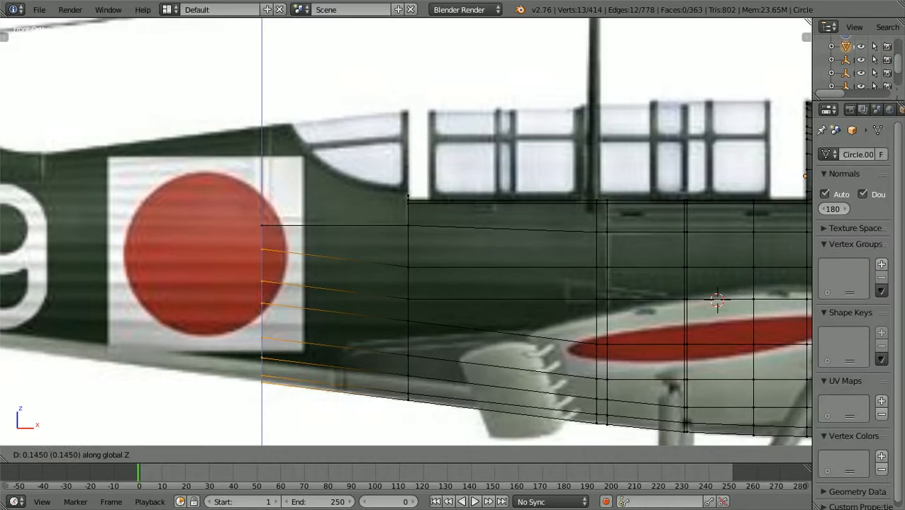
key(Return)
Examine the extruded rear section in solid shading from behind and from above, comparing its width with the top-view reference.
scroll(406, 232, down, 5)
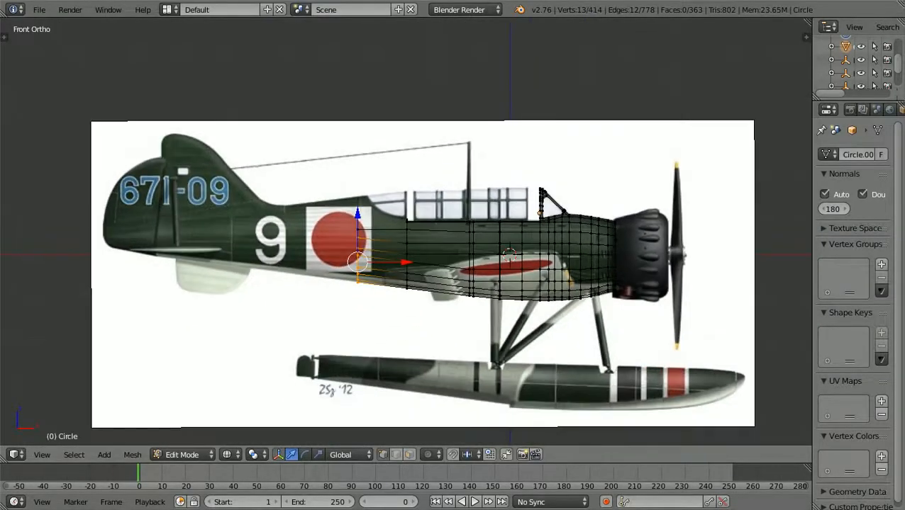
key(z)
mouse_move(406, 231)
middle_down()
mouse_move(426, 266)
mouse_move(560, 261)
middle_up()
scroll(406, 231, up, 4)
middle_drag(406, 231, 411, 265)
scroll(406, 232, up, 1)
scroll(406, 231, up, 1)
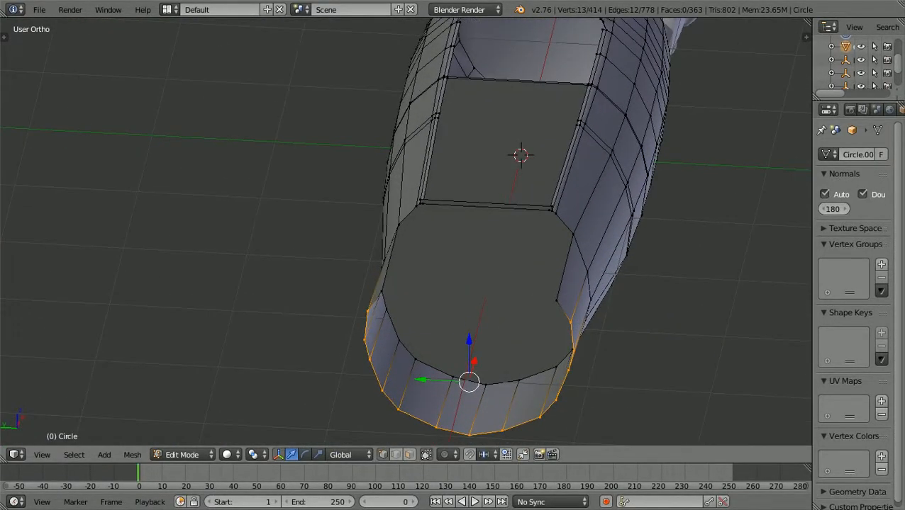
ctrl+scroll(406, 232, up, 4)
shift+scroll(406, 232, down, 7)
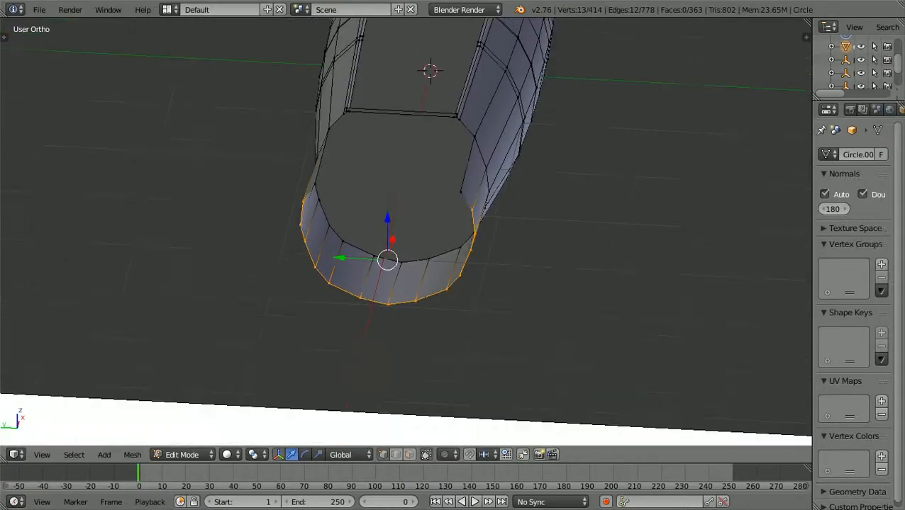
scroll(406, 232, up, 2)
ctrl+scroll(406, 232, up, 3)
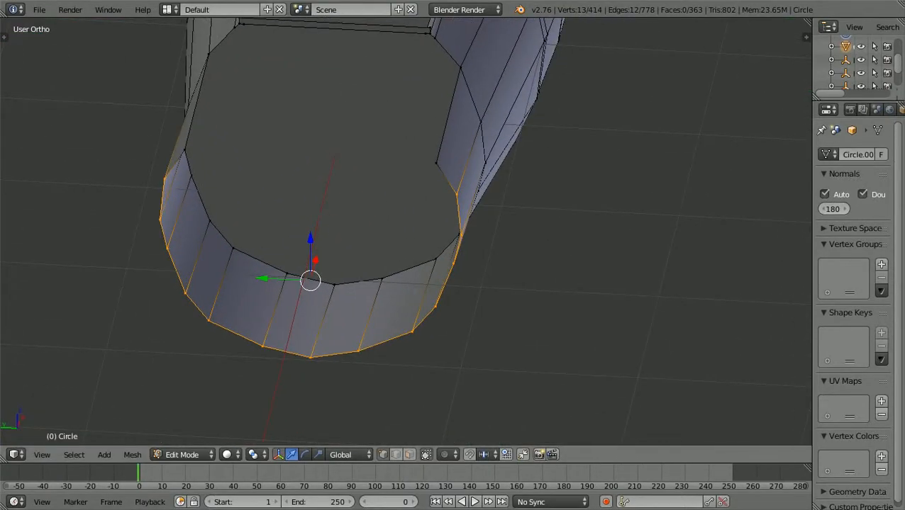
middle_drag(406, 231, 418, 232)
scroll(406, 232, down, 1)
scroll(406, 231, up, 1)
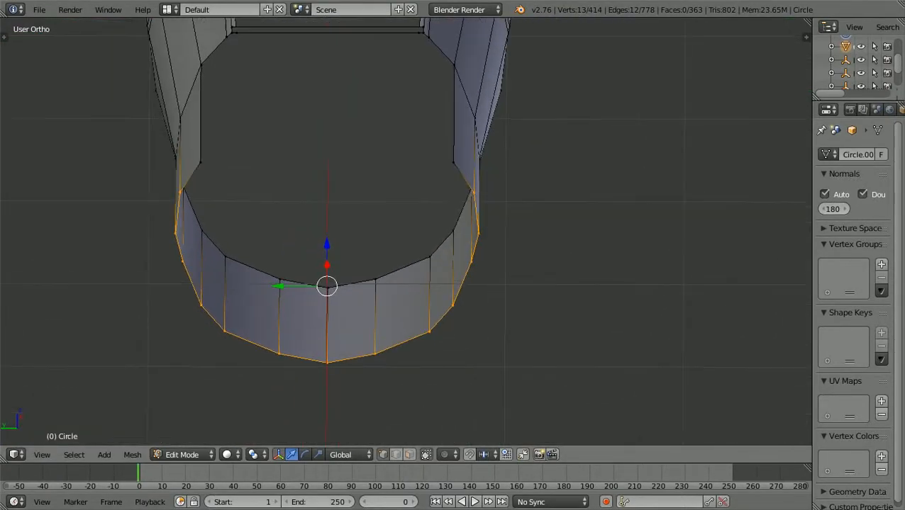
key(KP_7)
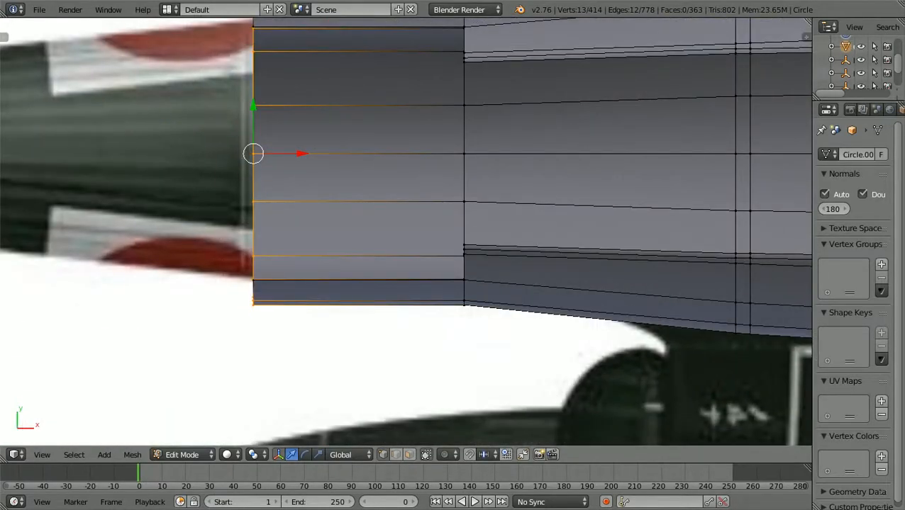
scroll(406, 231, down, 2)
shift+scroll(406, 231, up, 4)
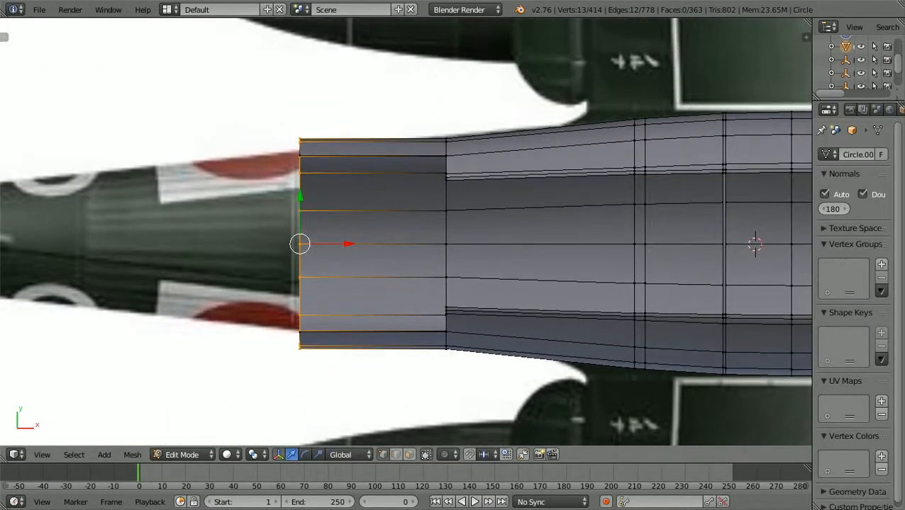
scroll(406, 232, up, 1)
middle_drag(406, 232, 451, 216)
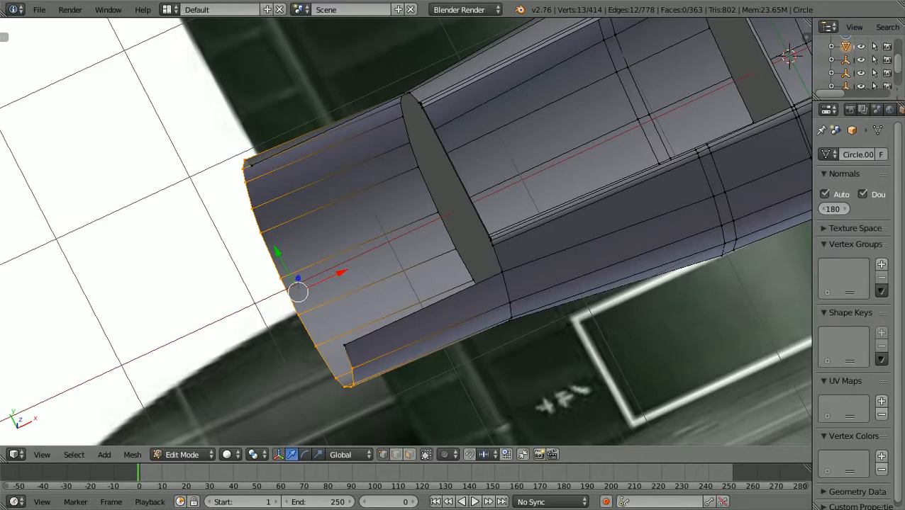
Return to the front view in wireframe and add the rear ring's uppermost vertices to the selection.
key(KP_1)
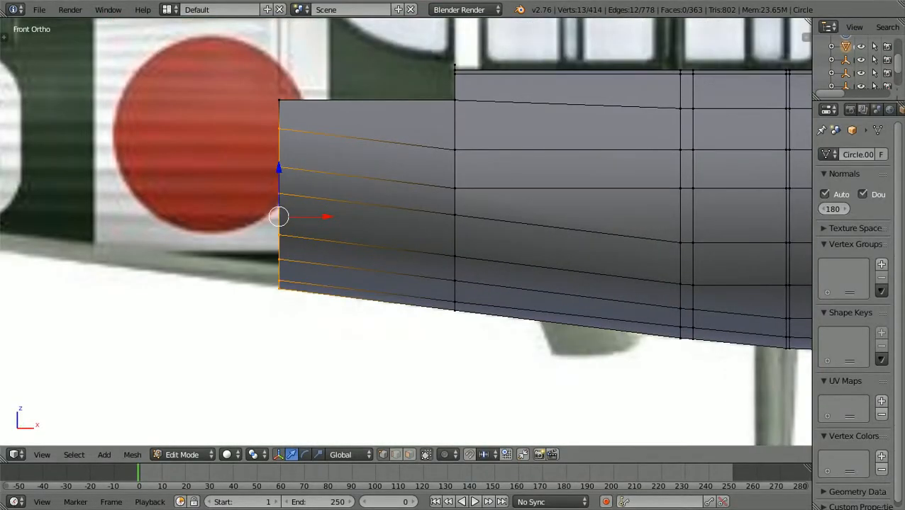
key(z)
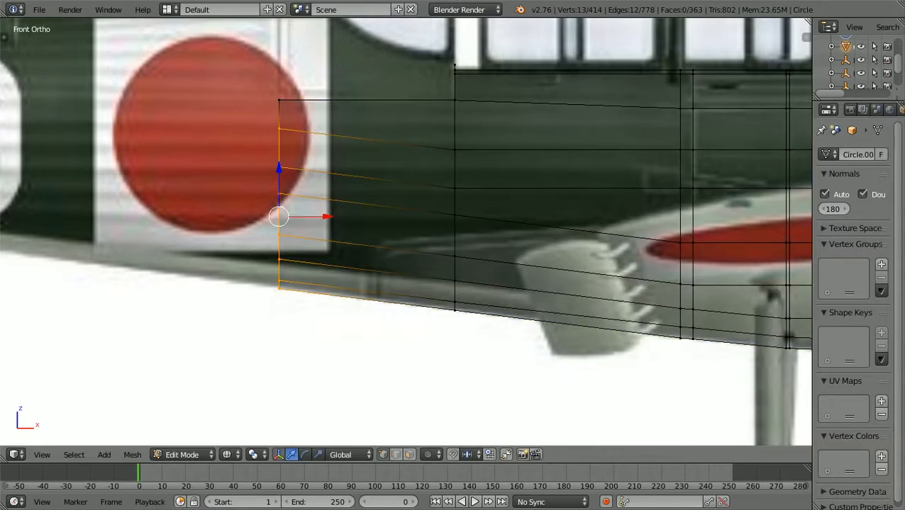
key(b)
drag(263, 116, 289, 88)
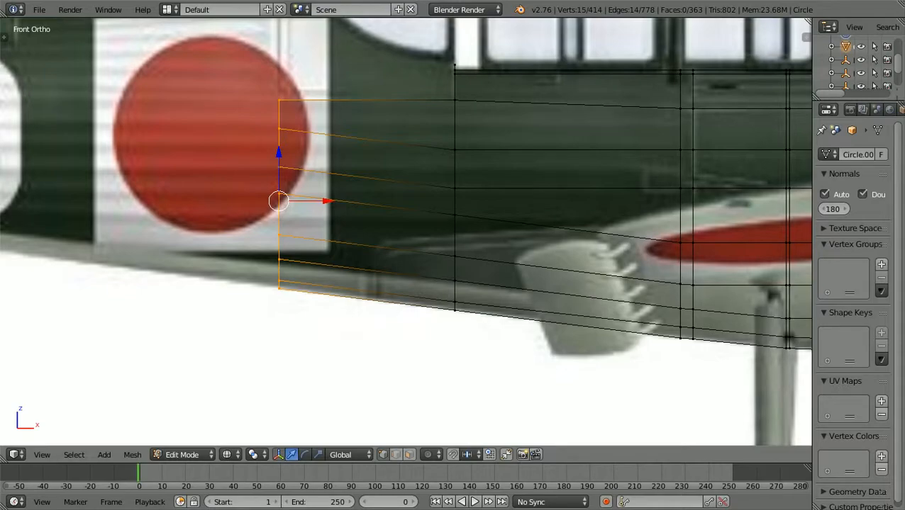
Scale the whole rear ring to about 0.852 along the global Y axis to match the fuselage width in the top-view reference.
key(KP_7)
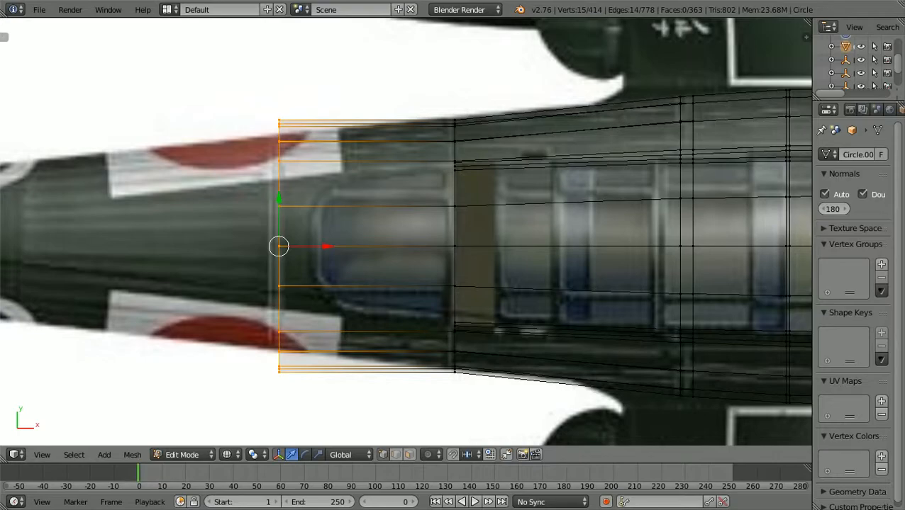
key(KP_1)
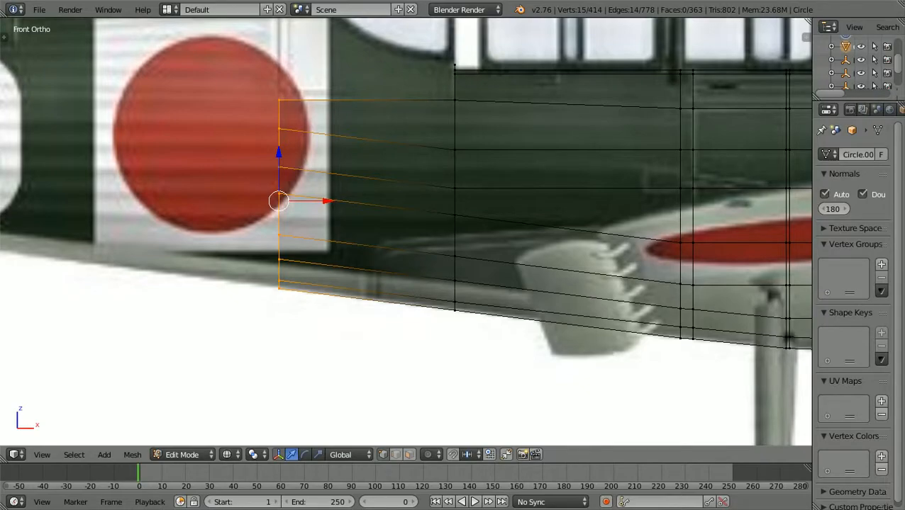
scroll(696, 203, down, 2)
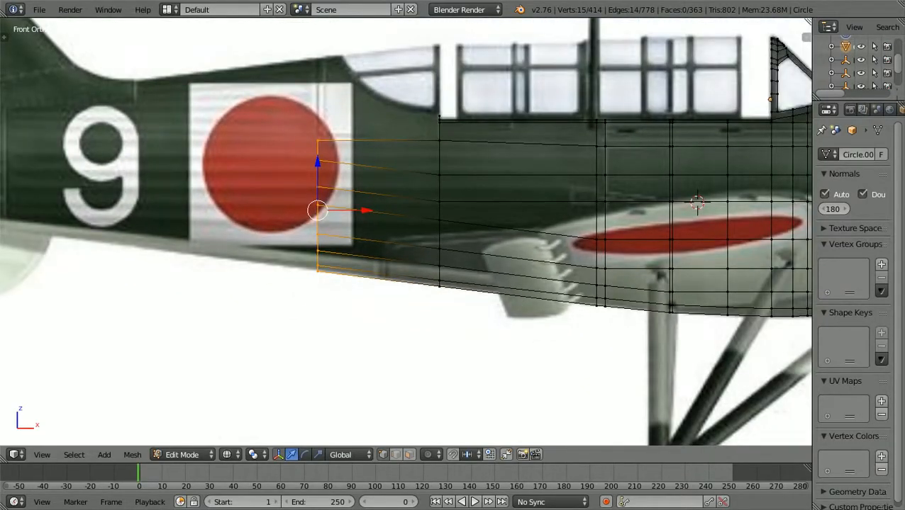
scroll(408, 230, up, 1)
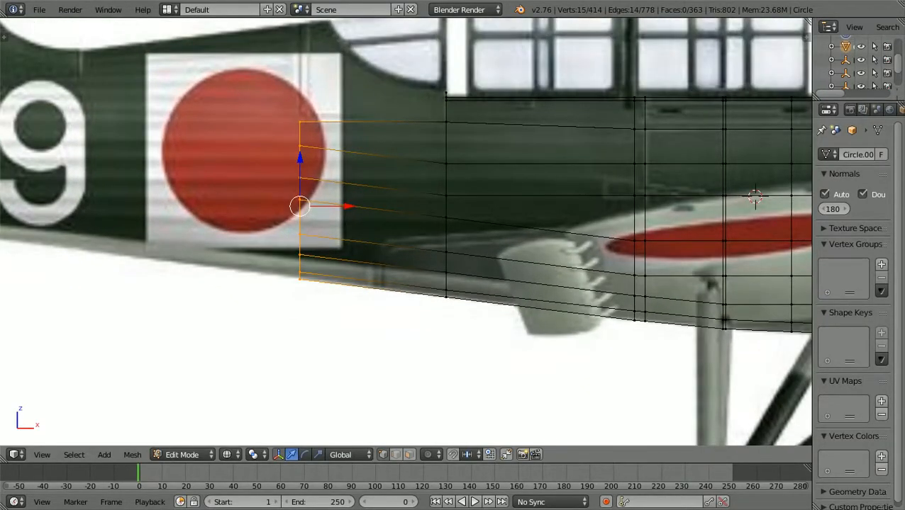
key(KP_7)
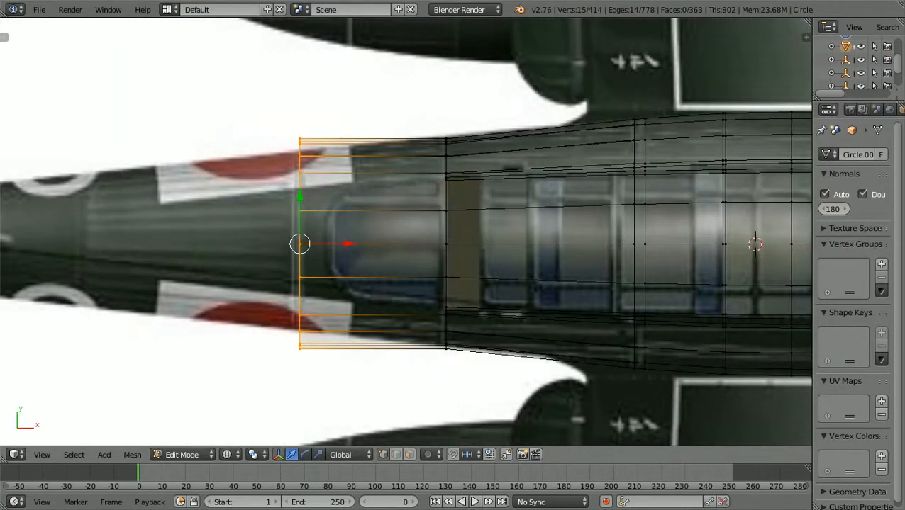
scroll(406, 232, up, 1)
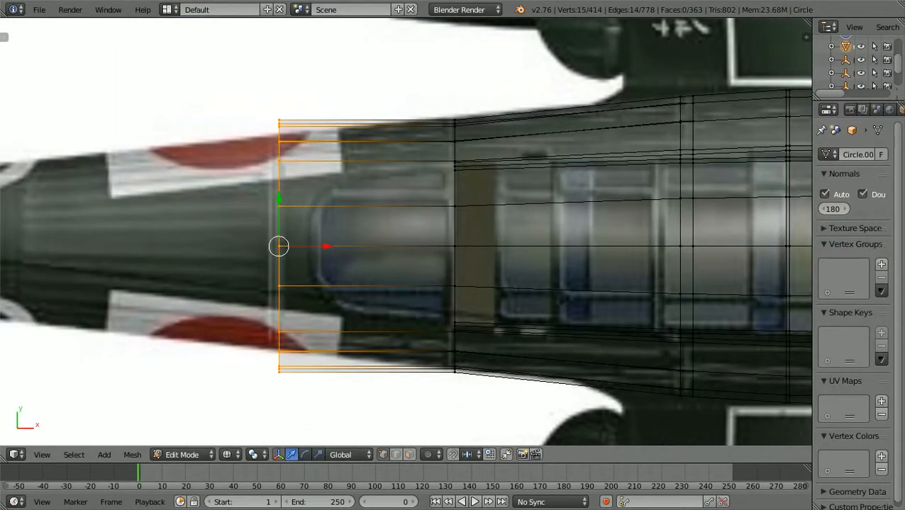
scroll(406, 231, down, 1)
scroll(406, 231, up, 1)
key(s)
key(y)
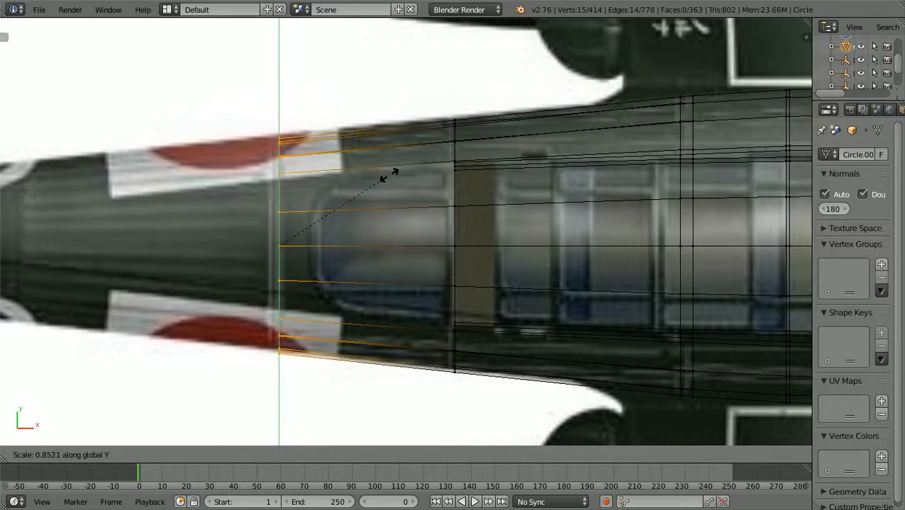
click(394, 173)
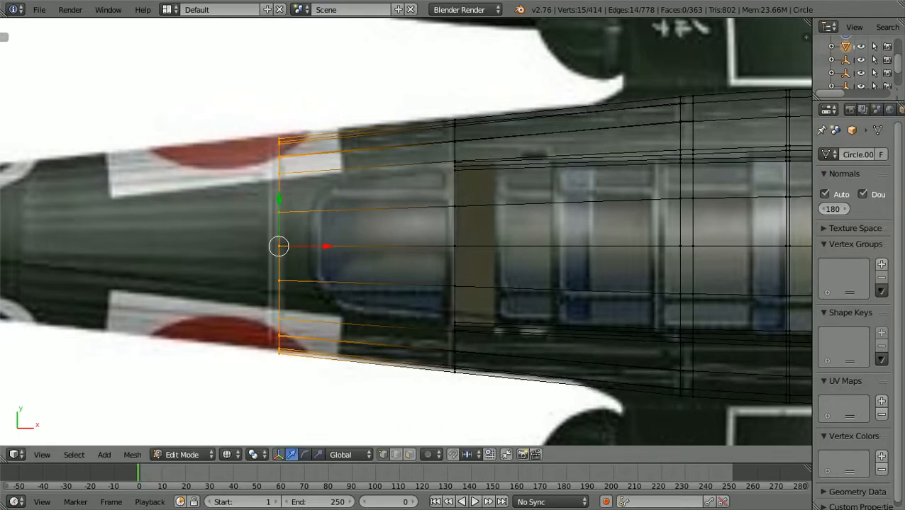
Return to the front view of the whole aircraft and deselect all the fuselage's vertices.
scroll(395, 173, down, 4)
key(KP_1)
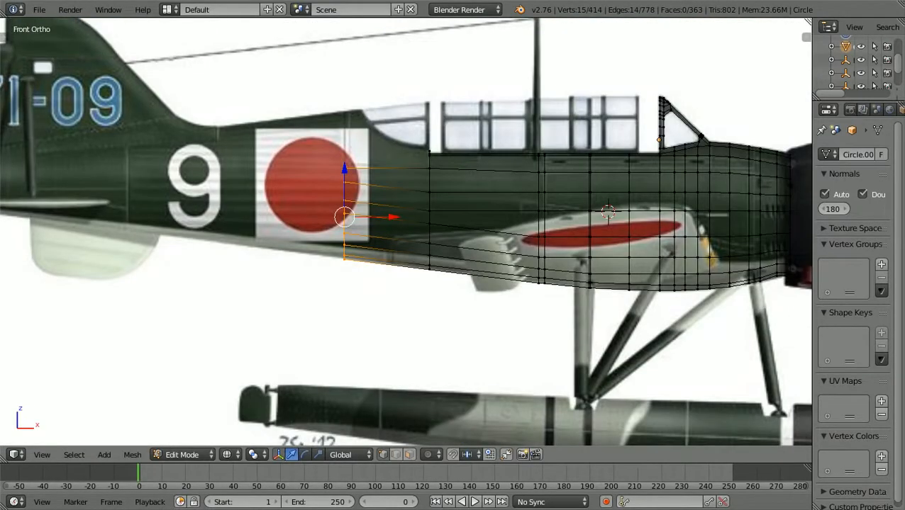
scroll(406, 232, down, 7)
scroll(406, 232, up, 2)
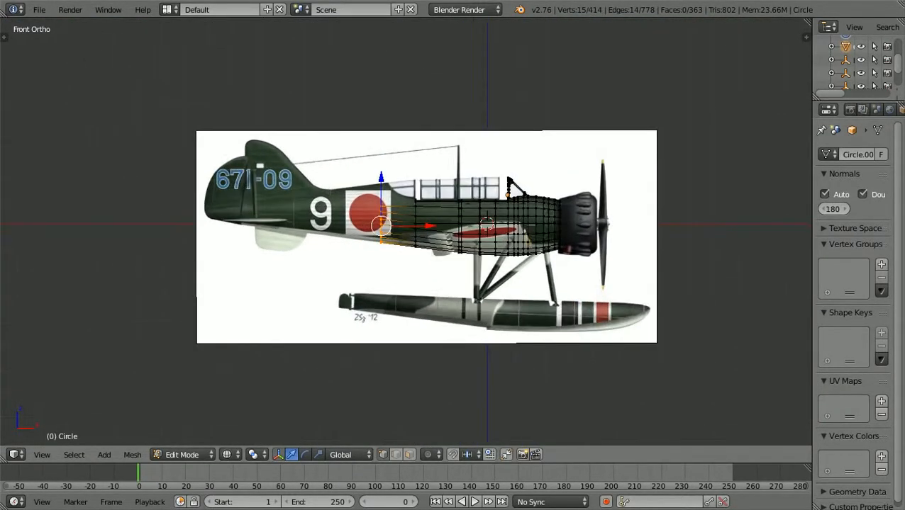
key(a)
scroll(406, 232, up, 2)
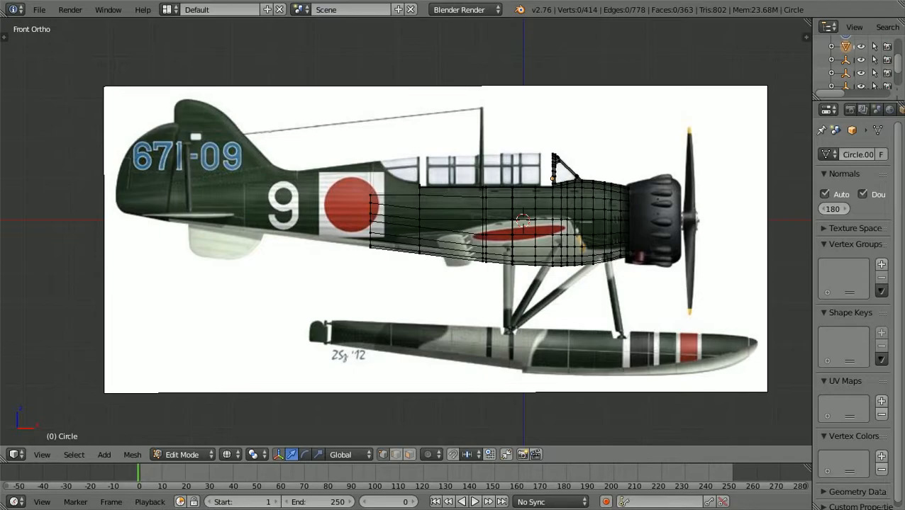
Show the fuselage in solid shading, switch to Object Mode and return to the front view of the whole aircraft.
key(z)
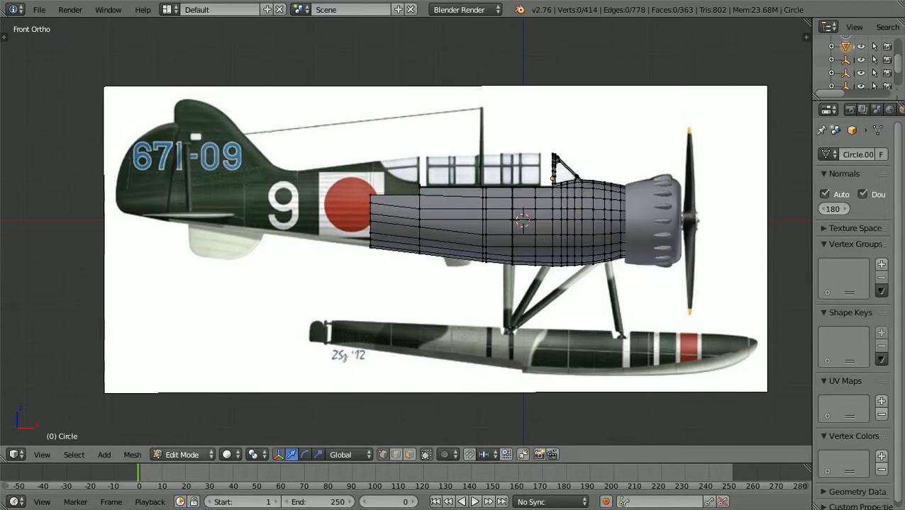
click(182, 456)
click(189, 439)
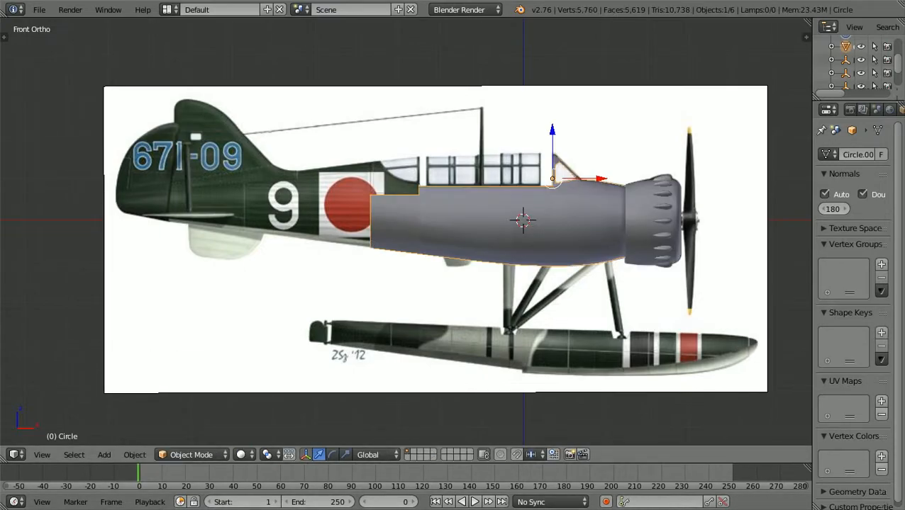
scroll(406, 270, down, 1)
middle_drag(425, 255, 351, 280)
key(KP_1)
scroll(406, 237, down, 2)
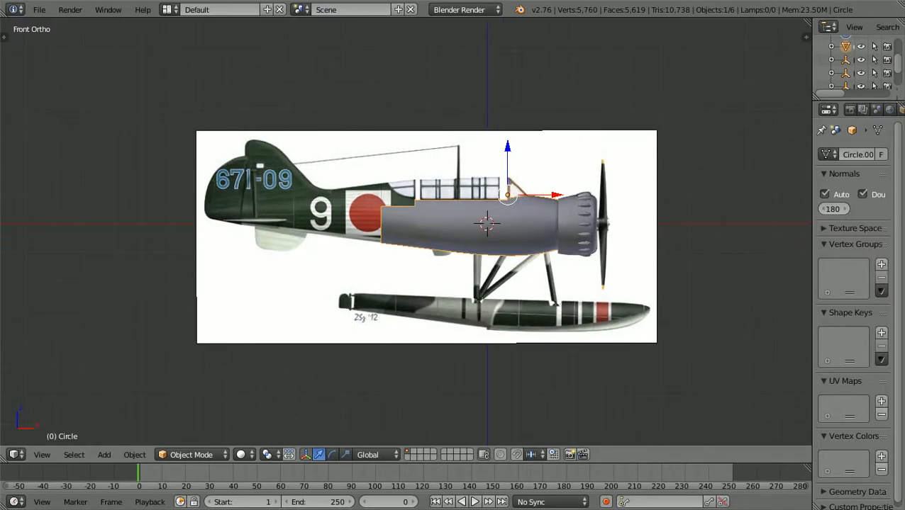
In the right view, select the front-elevation reference image and move it about 25.2 units down along the global Z axis.
key(KP_3)
scroll(404, 227, down, 2)
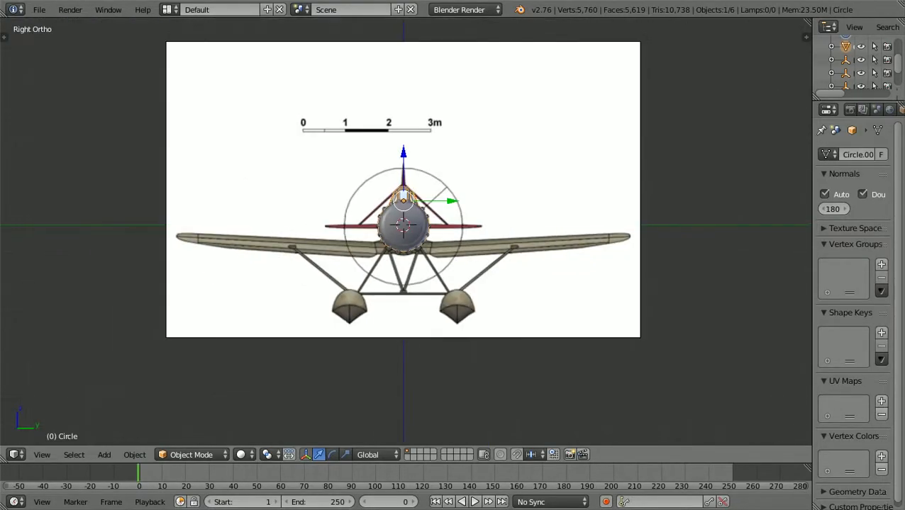
scroll(404, 225, up, 3)
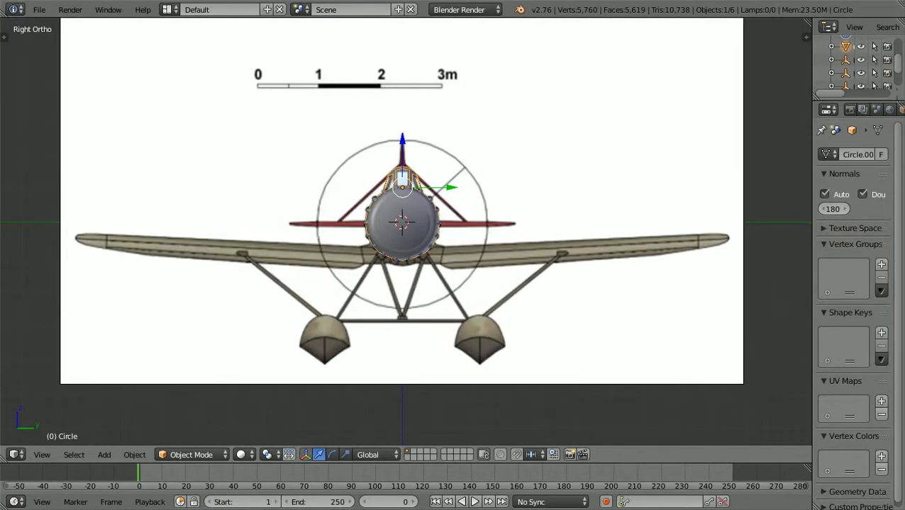
scroll(403, 225, down, 3)
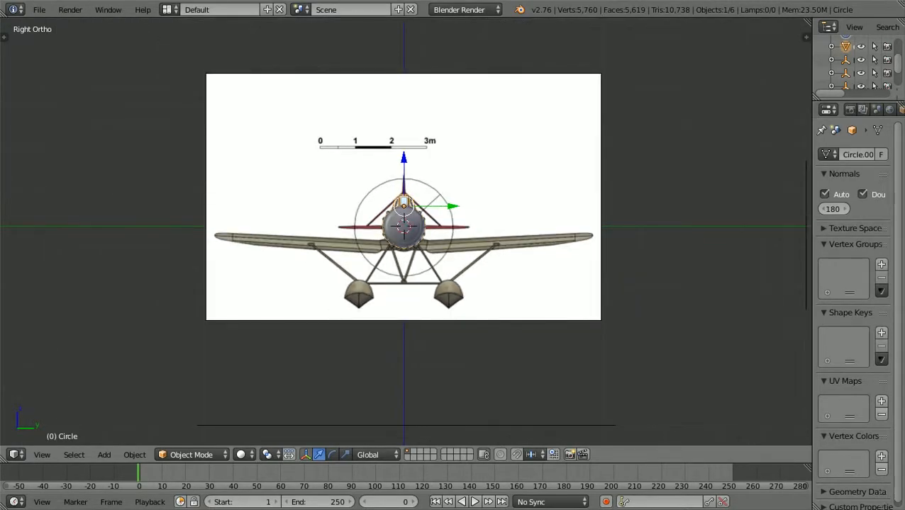
right_click(489, 163)
scroll(405, 231, down, 5)
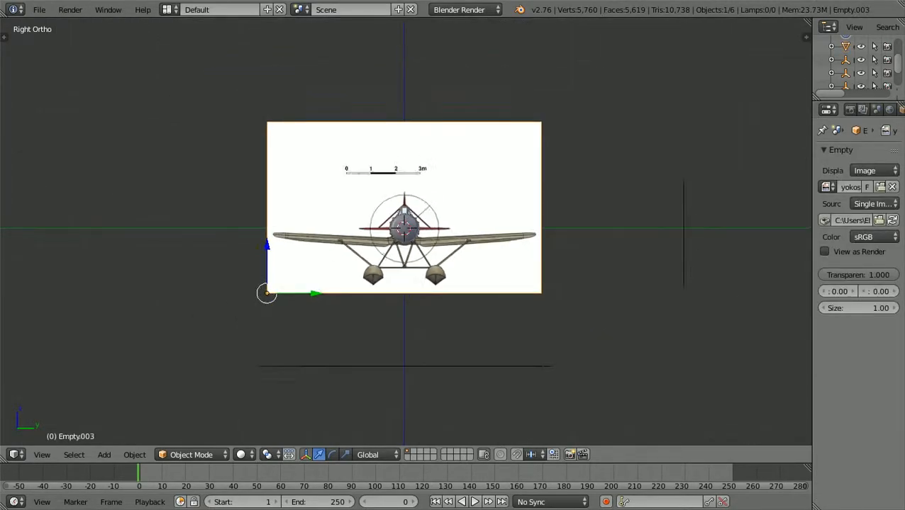
scroll(405, 226, down, 1)
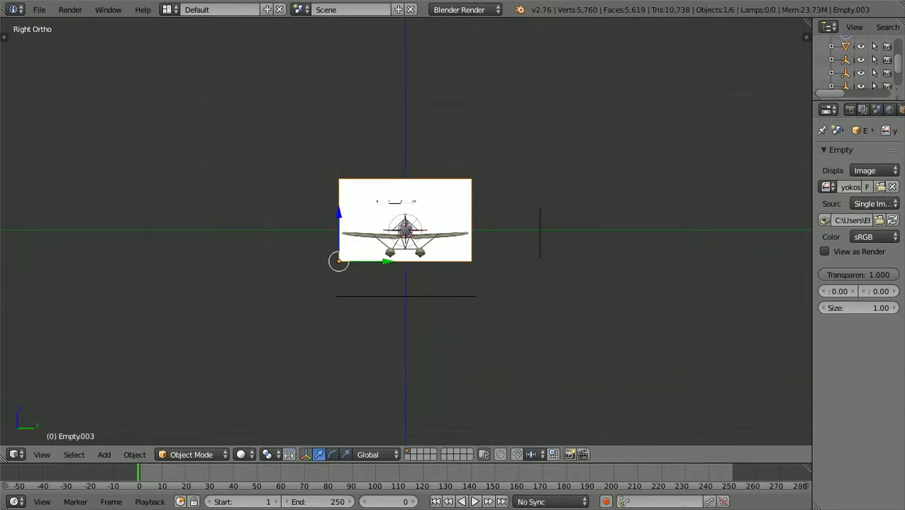
key(g)
key(z)
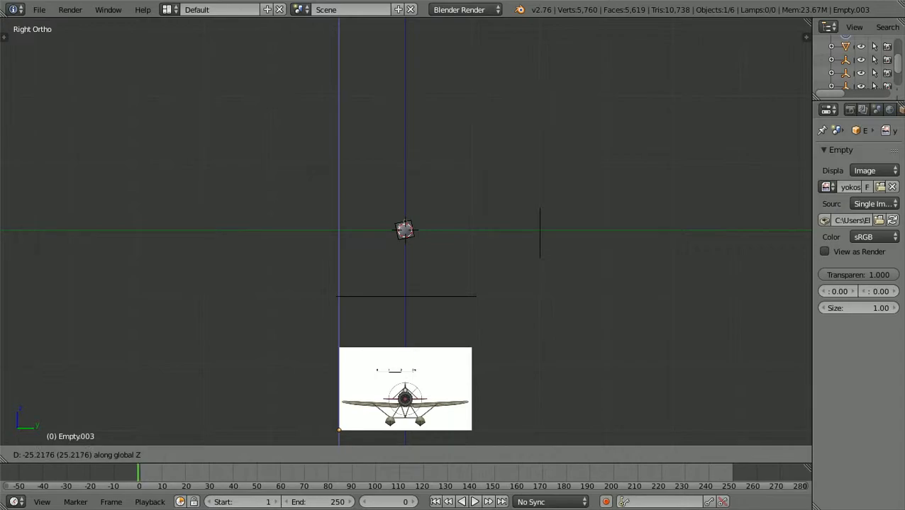
key(Return)
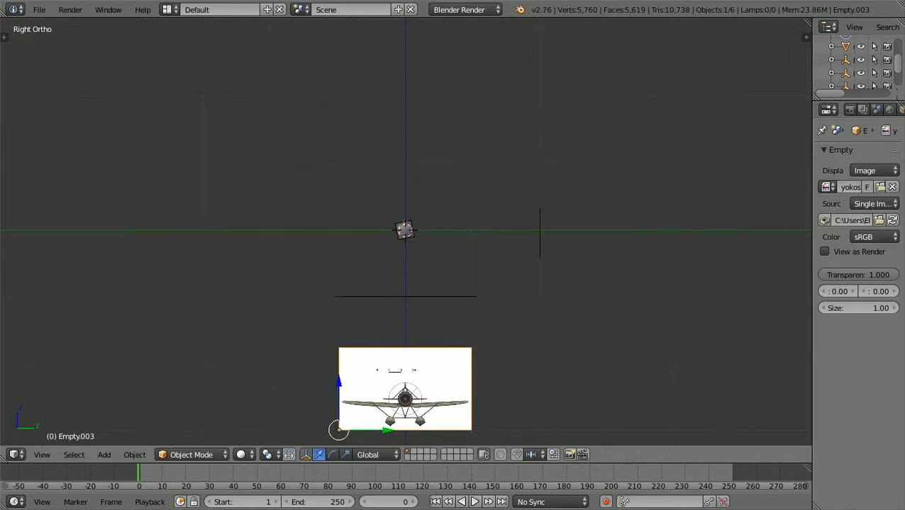
Select the radial engine reference image and, in the top view, move it about 87.4 units along the global X axis.
scroll(404, 229, up, 4)
scroll(404, 229, down, 4)
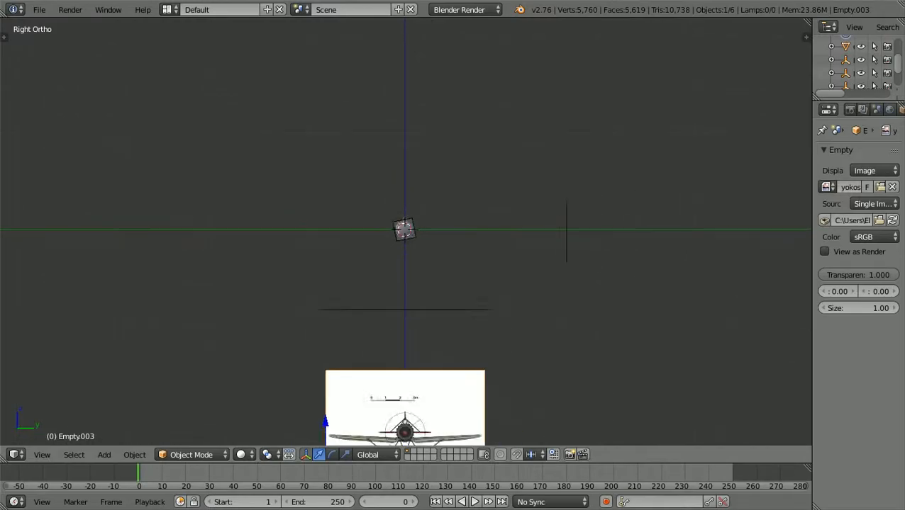
scroll(404, 229, up, 1)
scroll(404, 229, up, 8)
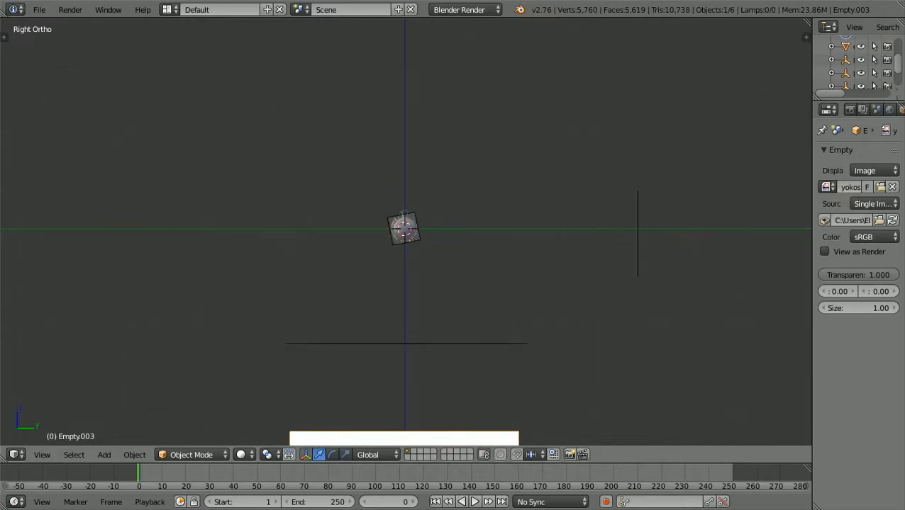
right_click(426, 248)
scroll(404, 229, down, 7)
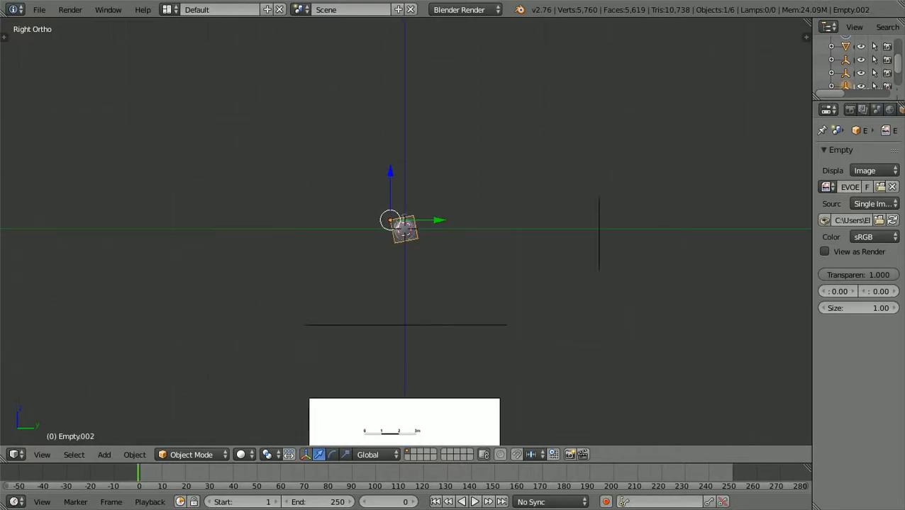
scroll(404, 229, down, 2)
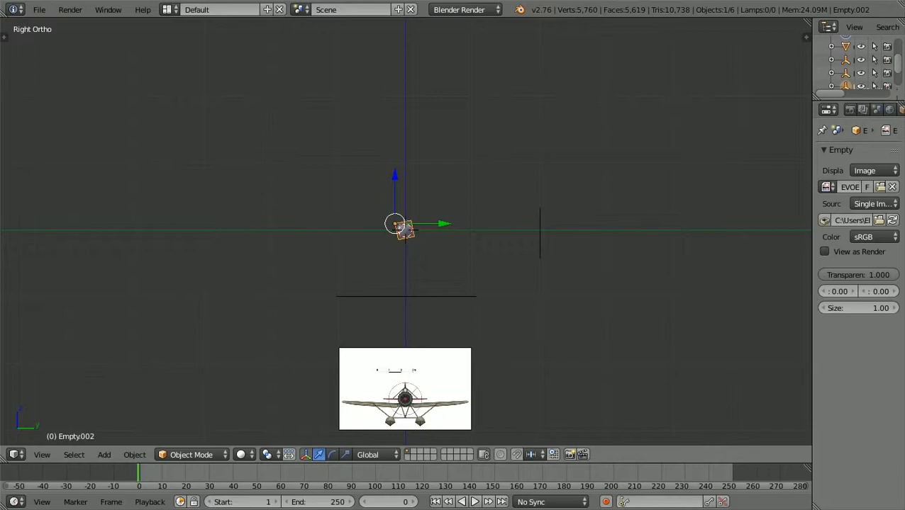
scroll(404, 229, down, 2)
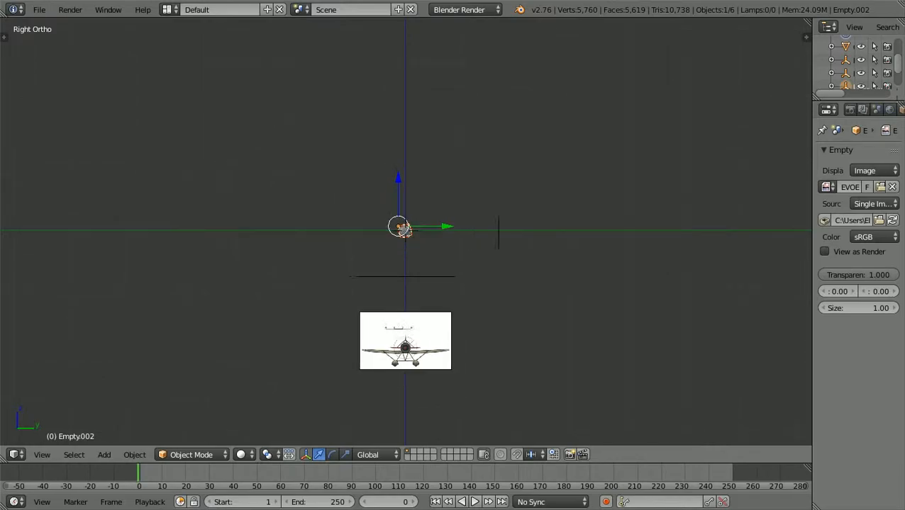
key(KP_7)
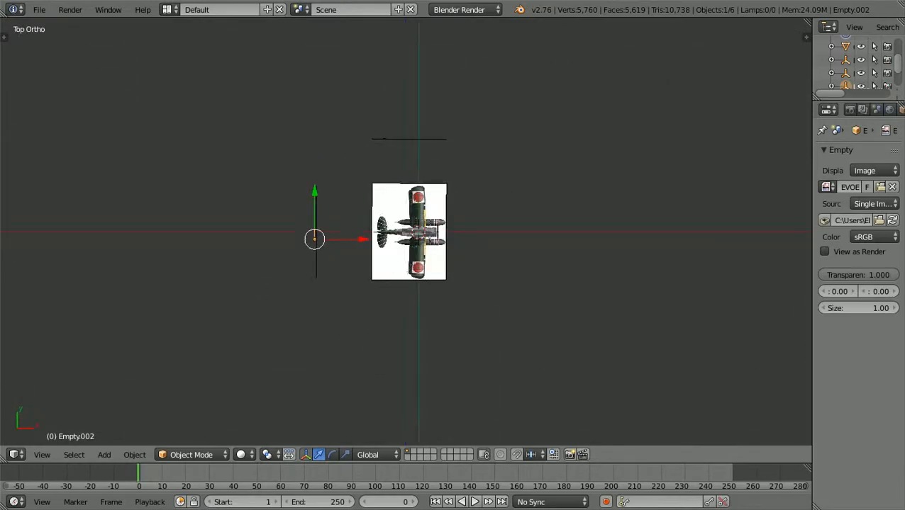
scroll(409, 231, up, 1)
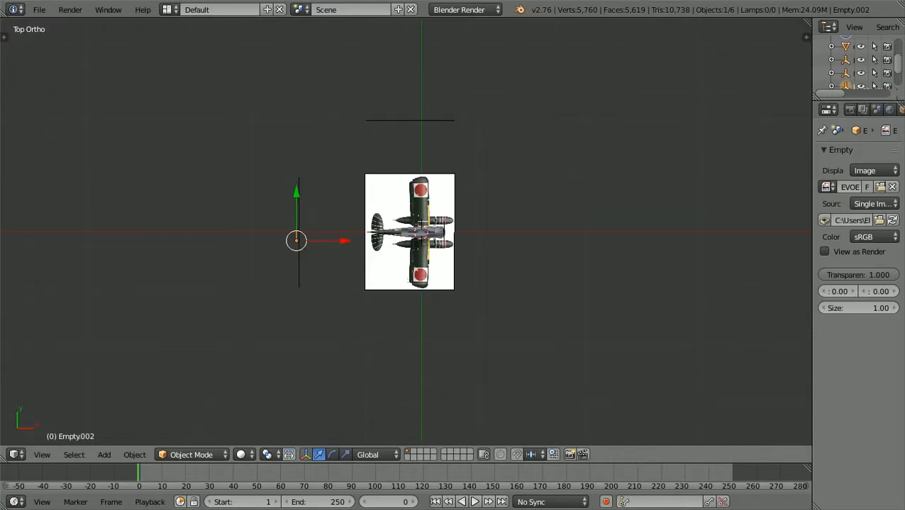
key(x)
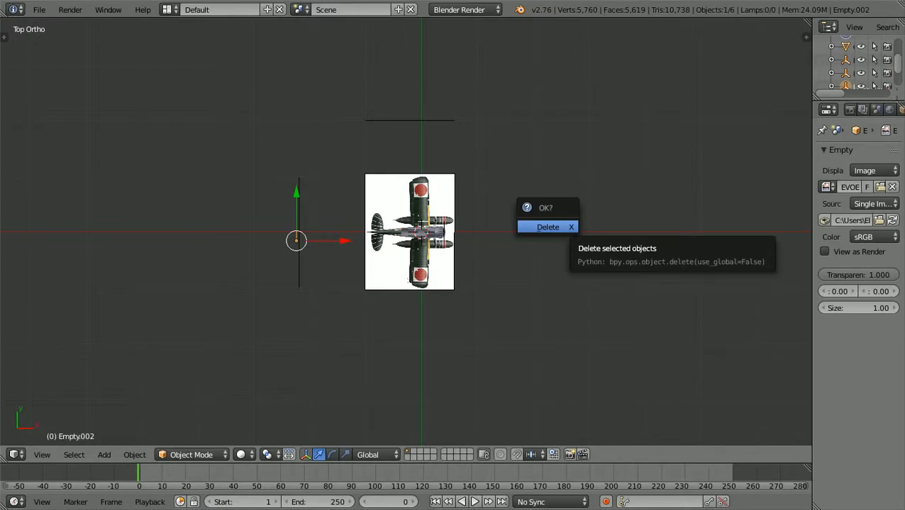
key(Escape)
key(g)
key(x)
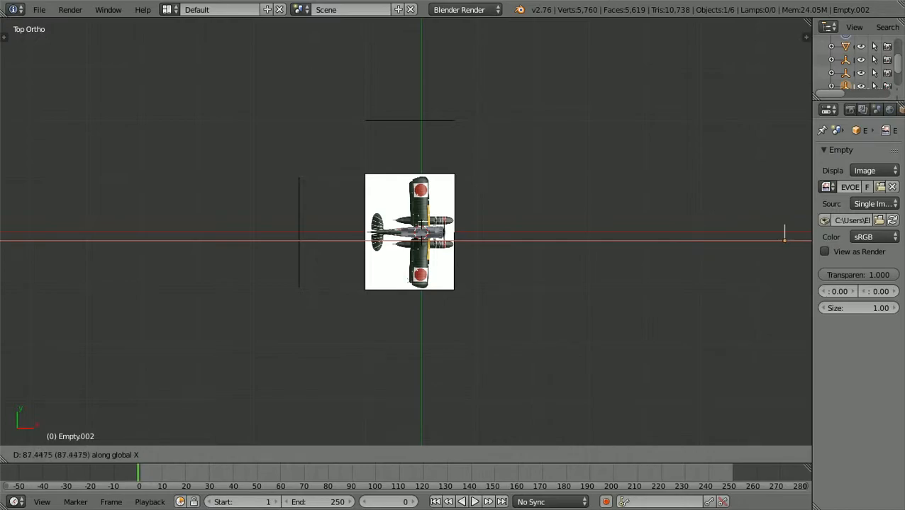
key(Return)
Examine the engine reference from the right view and the fuselage's rear opening from the left view.
scroll(406, 232, down, 3)
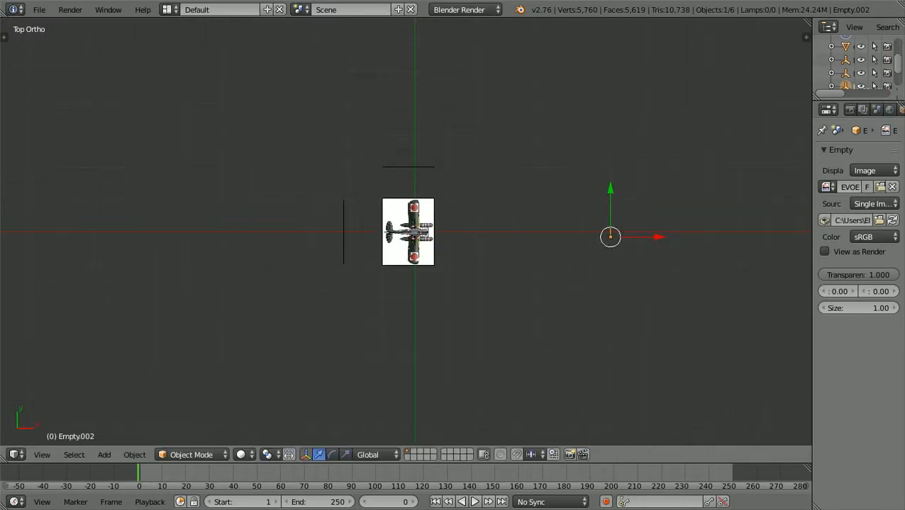
key(KP_3)
scroll(405, 233, up, 9)
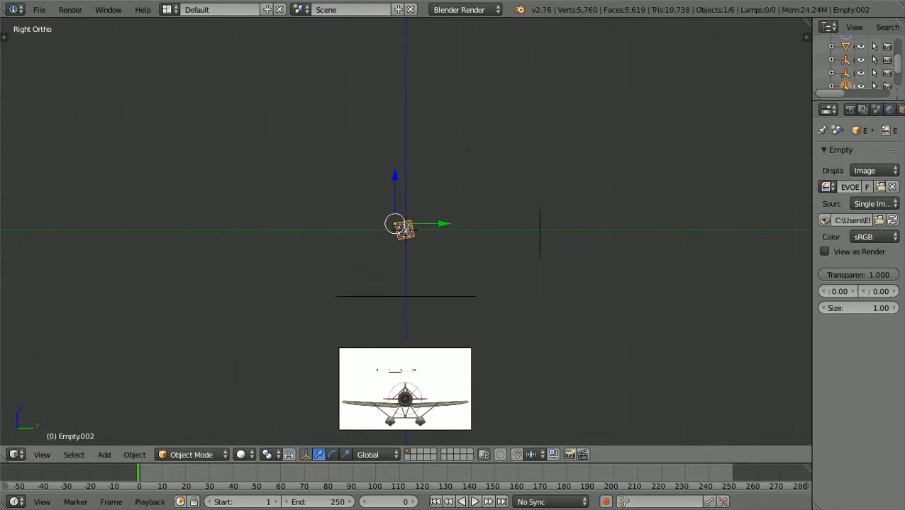
scroll(406, 231, up, 9)
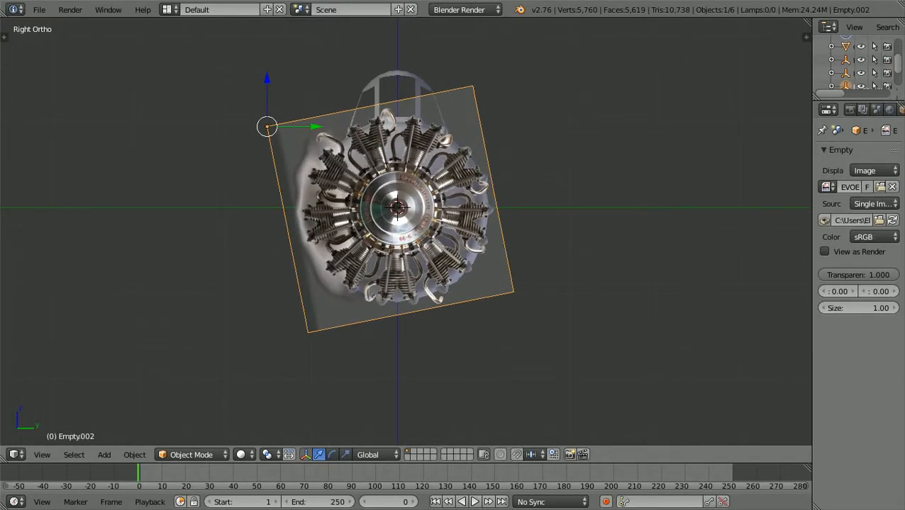
scroll(405, 233, down, 3)
scroll(405, 232, up, 3)
scroll(406, 233, up, 2)
scroll(406, 233, down, 2)
key(ctrl+KP_3)
scroll(405, 232, down, 1)
scroll(406, 232, up, 2)
shift+scroll(406, 233, up, 4)
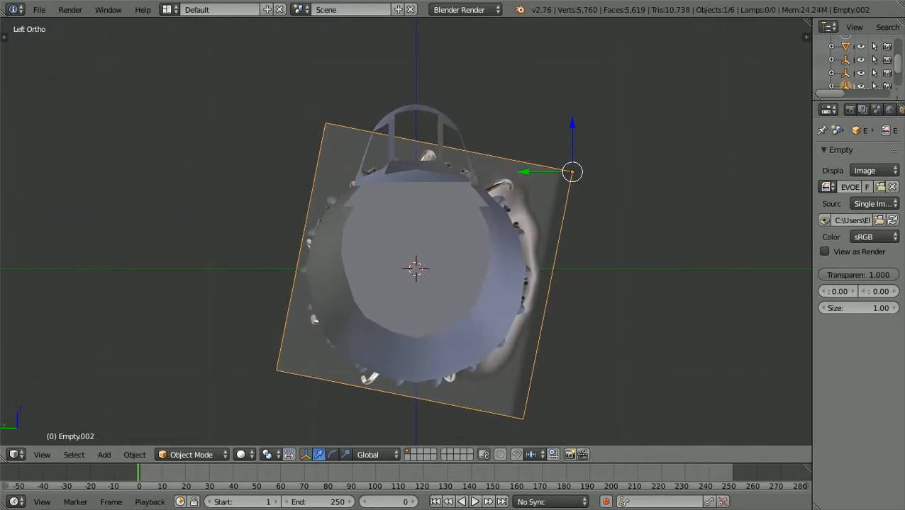
Deselect the engine reference, select the fuselage and enter Edit Mode with the rear ring in close view.
key(a)
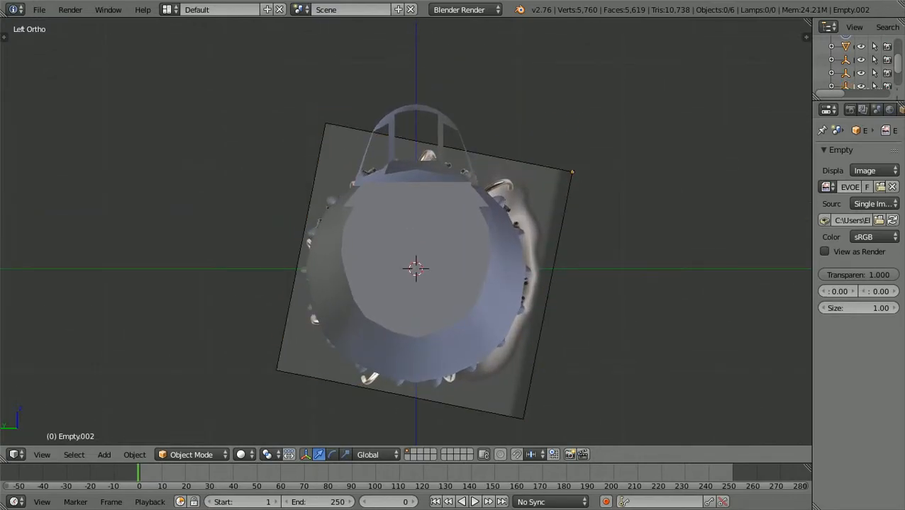
right_click(419, 242)
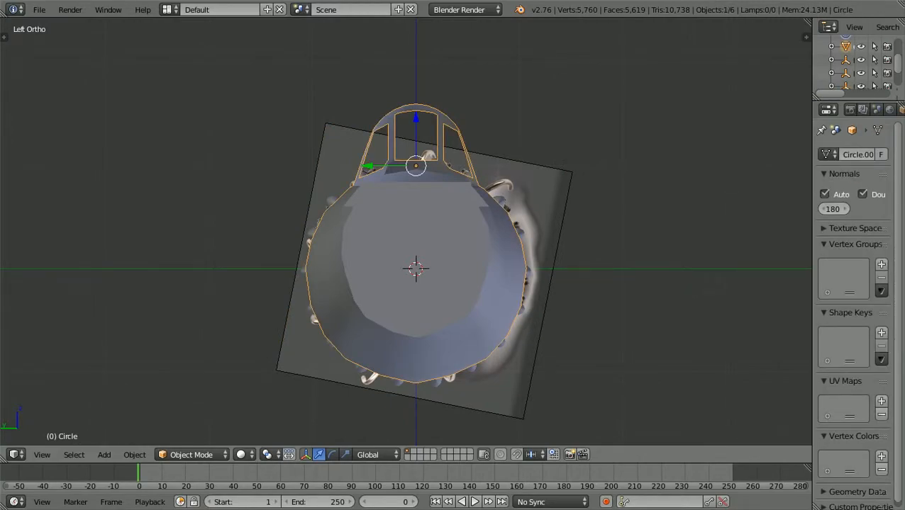
click(192, 454)
click(188, 424)
scroll(405, 232, up, 3)
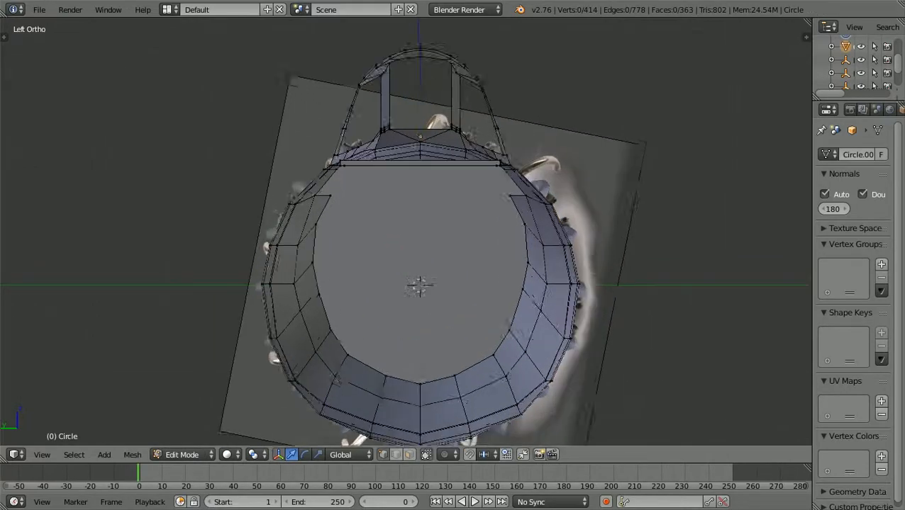
shift+scroll(405, 232, down, 3)
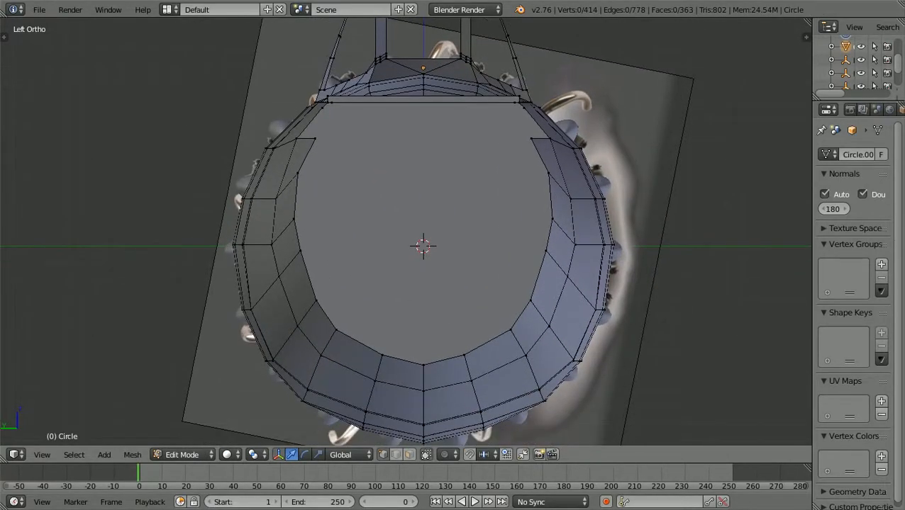
scroll(406, 232, up, 1)
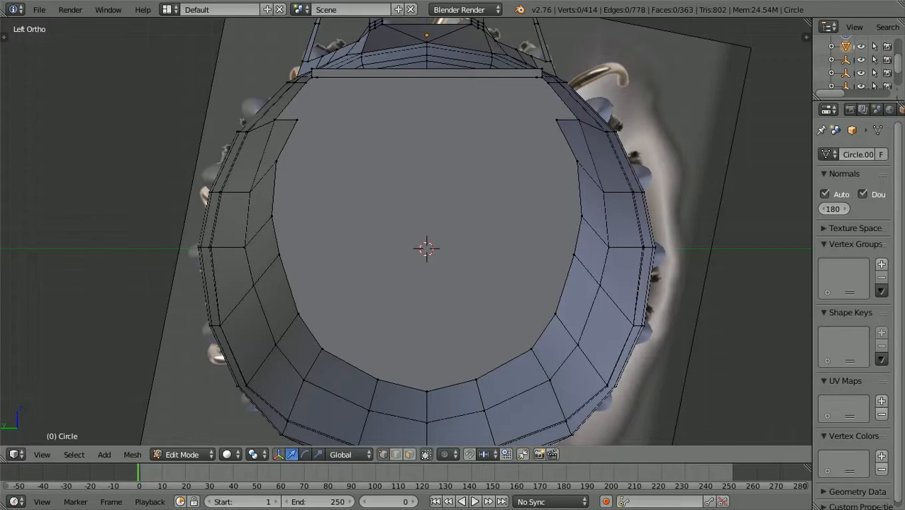
Scale the second-highest pair of opposite vertices on the rear ring to about 0.954 along the global Y axis.
right_click(276, 162)
shift+right_click(577, 162)
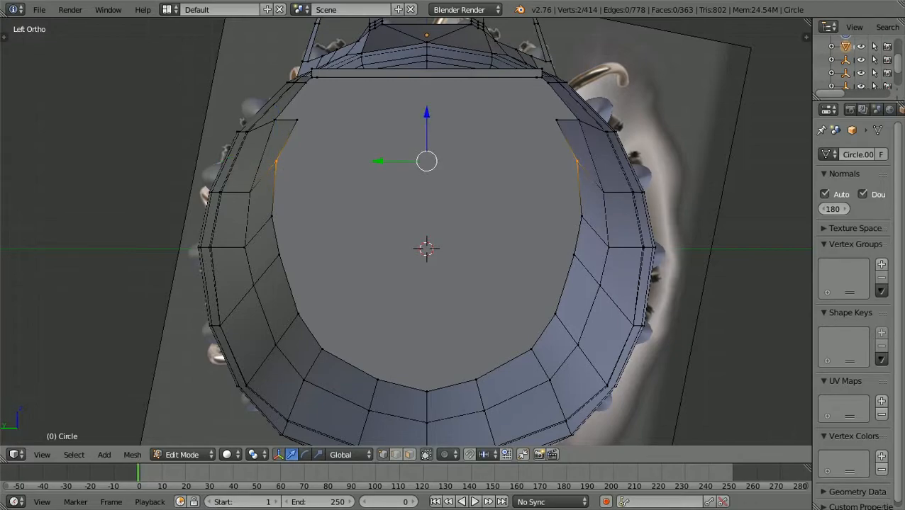
key(s)
key(y)
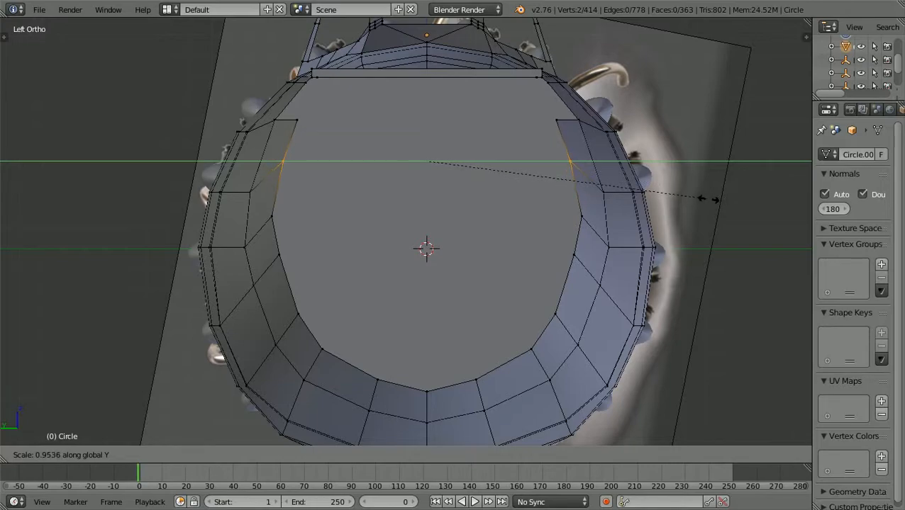
click(705, 200)
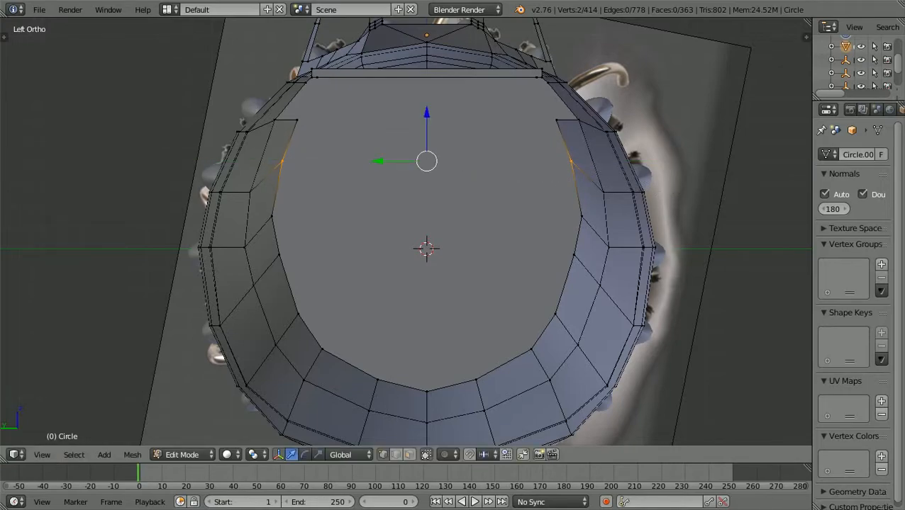
Select only the next lower pair of opposite rear-ring vertices and scale them to about 0.970 along the global Y axis.
key(a)
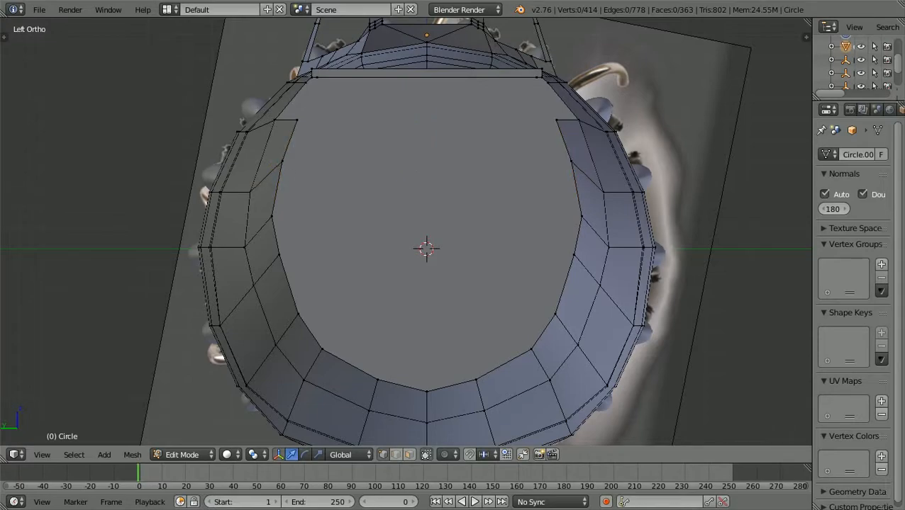
key(b)
drag(267, 227, 277, 211)
key(b)
drag(567, 222, 584, 211)
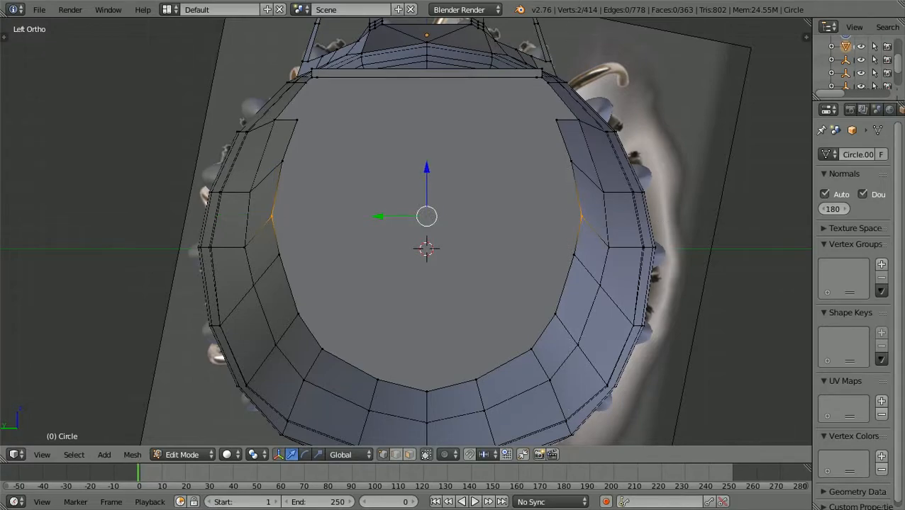
key(s)
key(y)
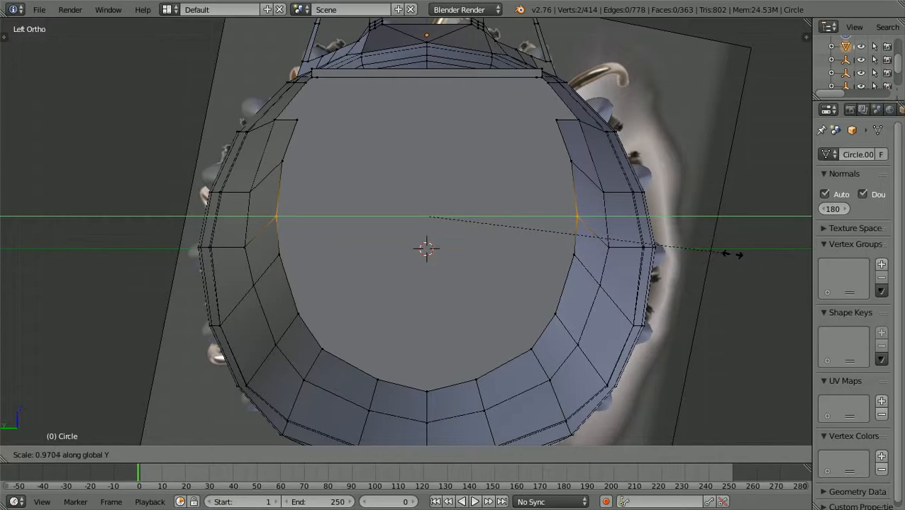
click(732, 254)
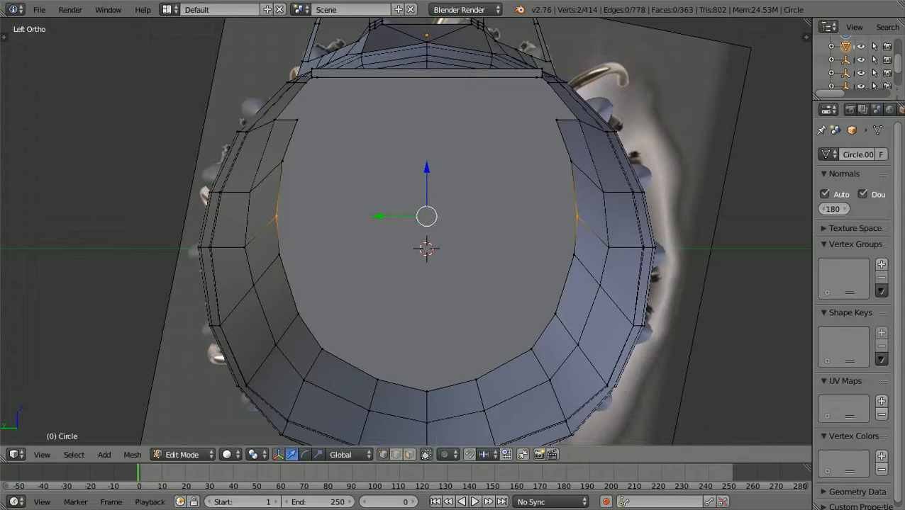
Select only the third-lowest pair of opposite rear-ring vertices, scale them to about 0.989 along the global Y axis, and deselect them.
key(a)
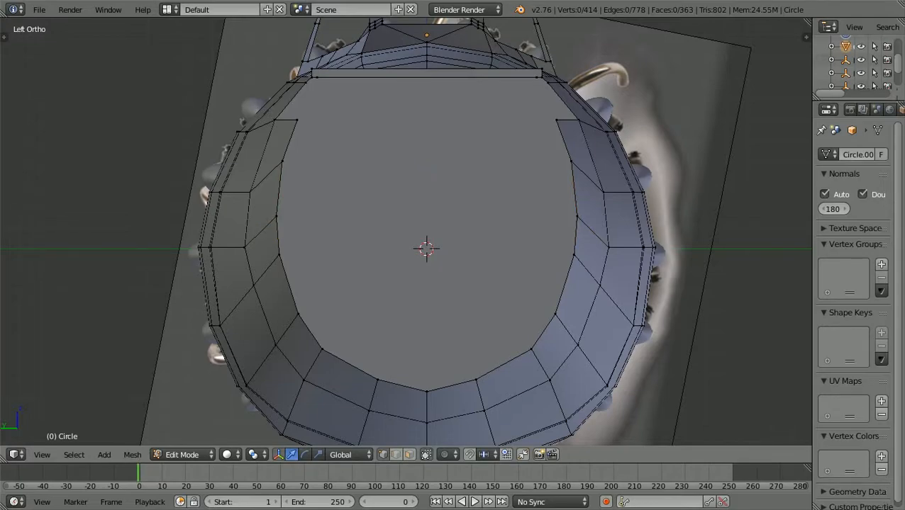
right_click(298, 314)
key(b)
drag(546, 322, 562, 308)
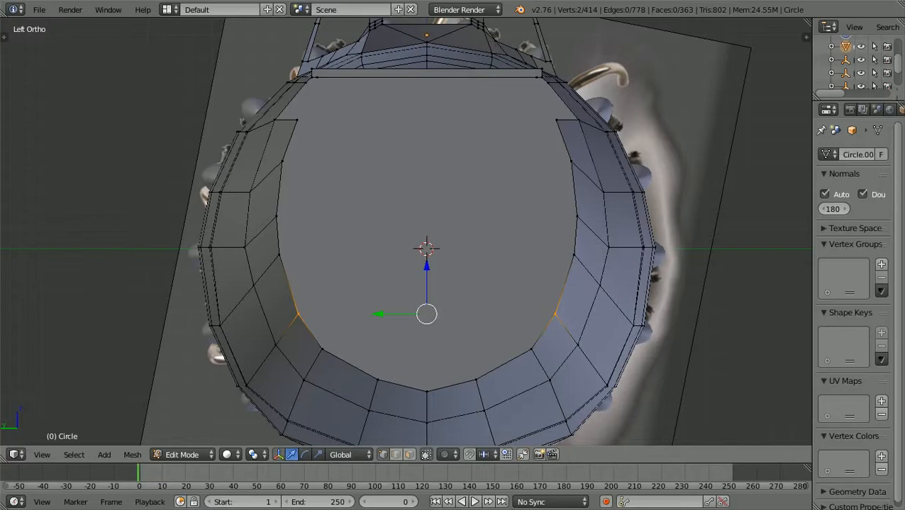
key(s)
key(y)
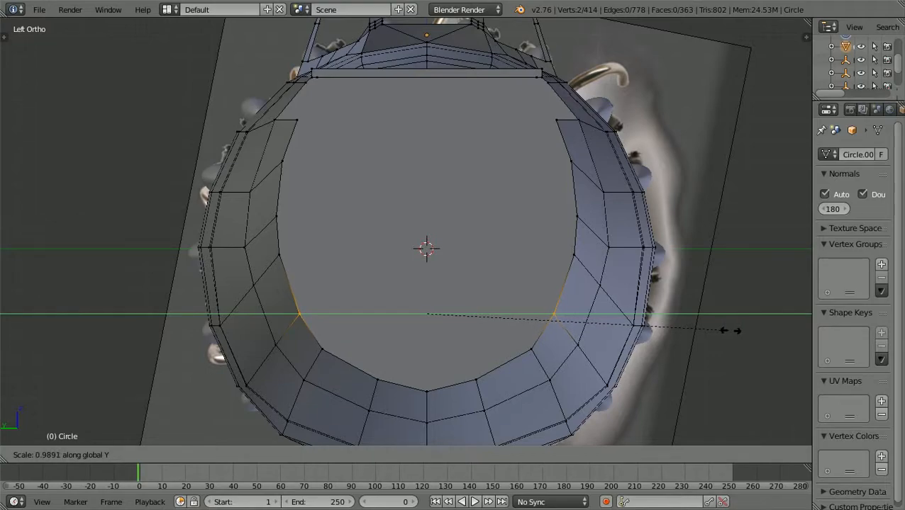
click(731, 331)
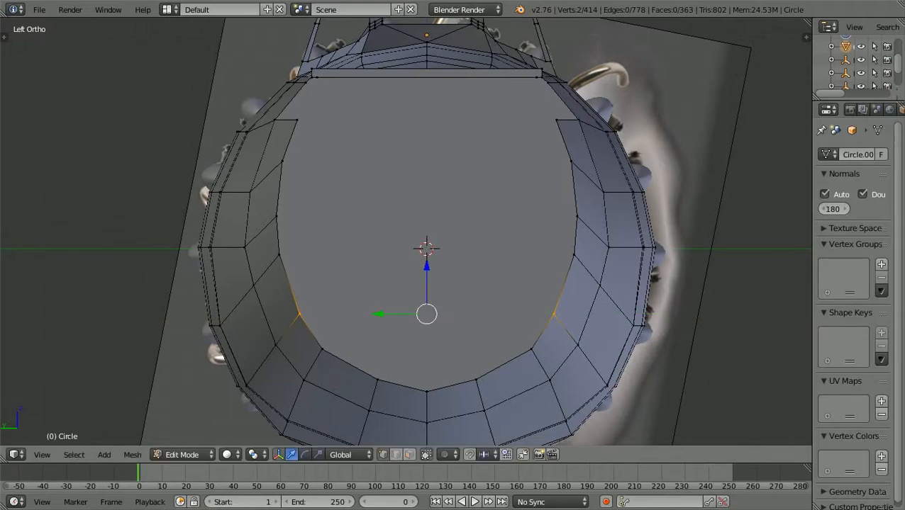
key(a)
On the ring ahead of the rear ring, raise the vertex pair just below the rear section's top edge about 0.078 along global Z.
scroll(422, 243, down, 3)
middle_drag(423, 243, 312, 280)
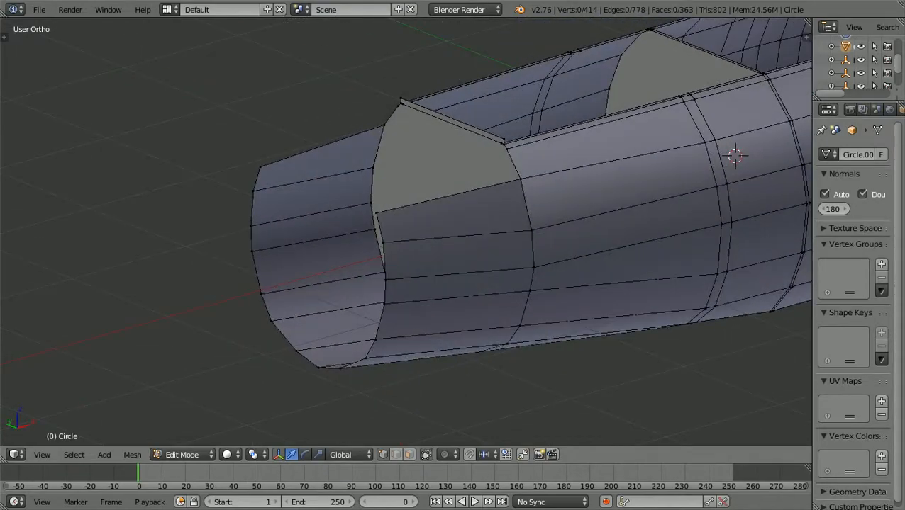
key(KP_1)
scroll(405, 231, down, 1)
scroll(406, 232, up, 1)
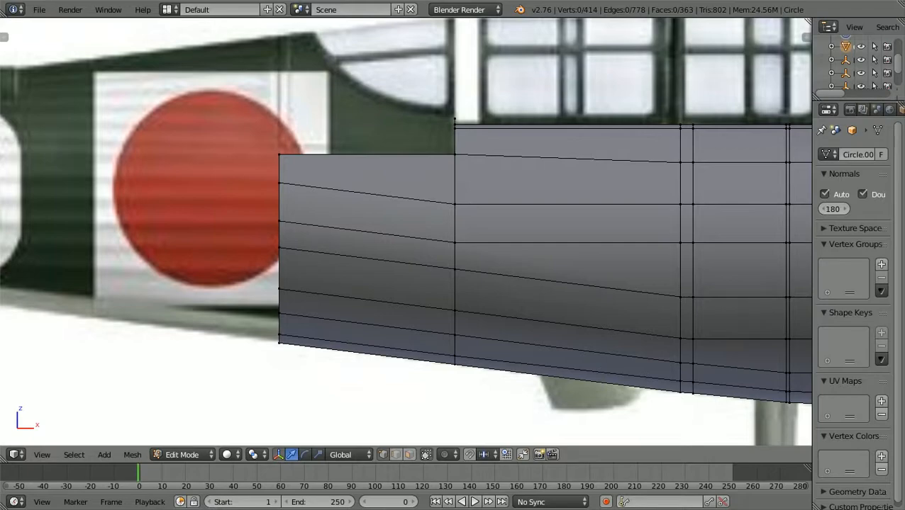
scroll(406, 232, up, 1)
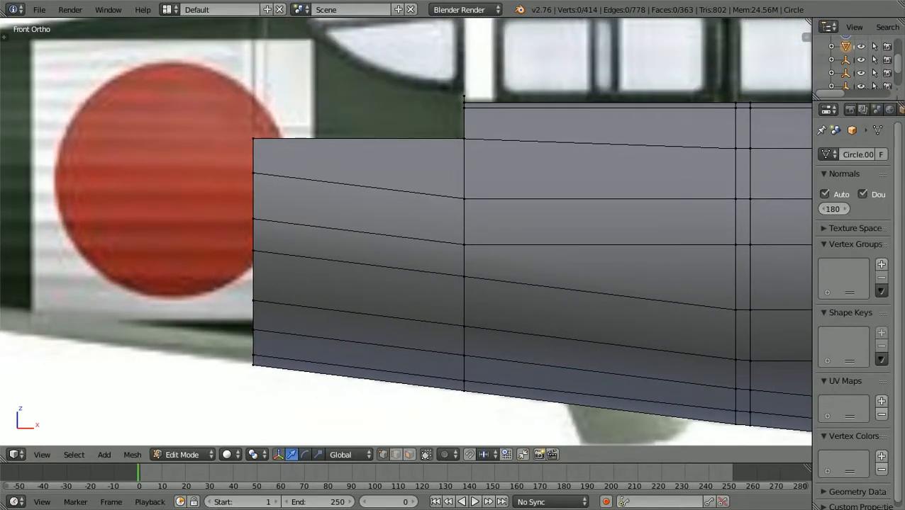
key(z)
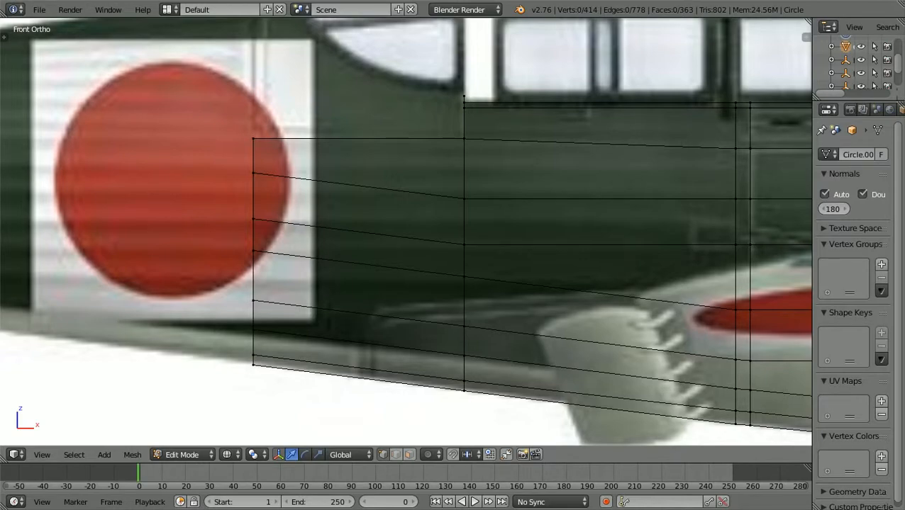
right_click(464, 199)
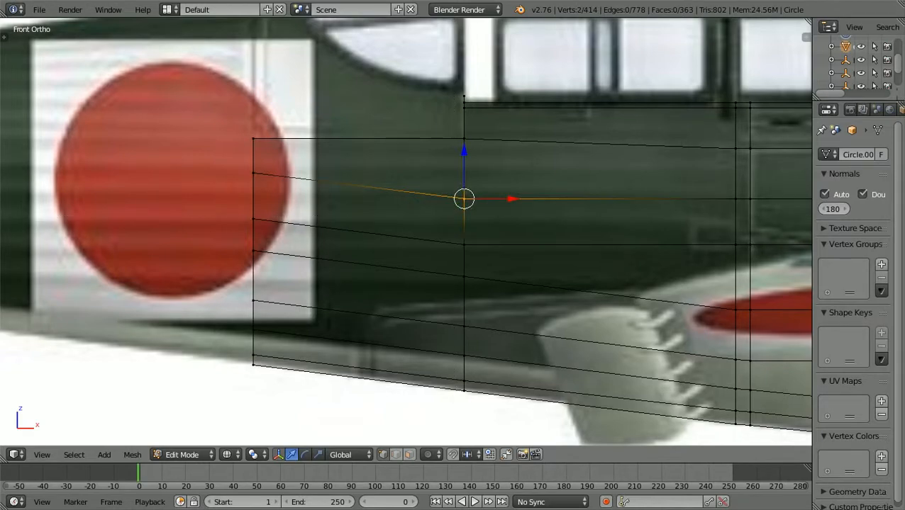
key(g)
key(z)
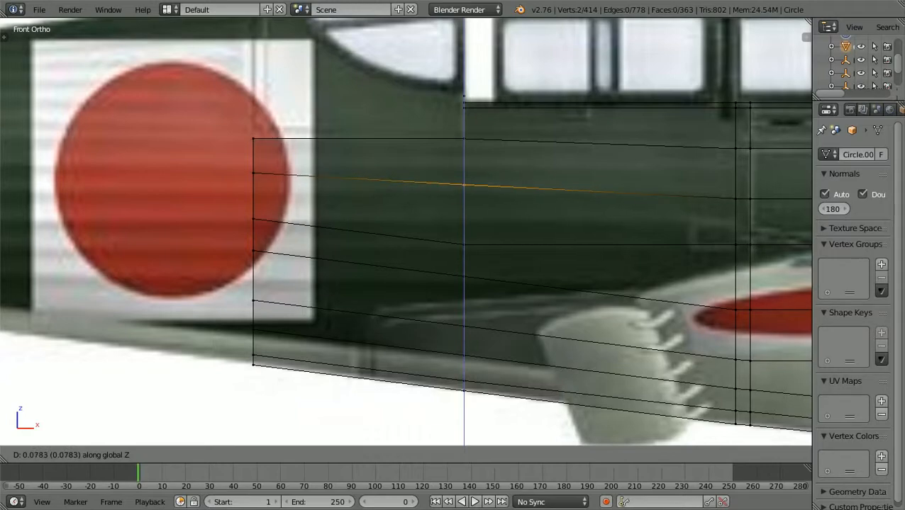
click(464, 184)
From the left view in solid shading, scale the raised vertex pair to about 0.97 along the global Y axis.
scroll(465, 185, down, 2)
middle_drag(465, 184, 615, 222)
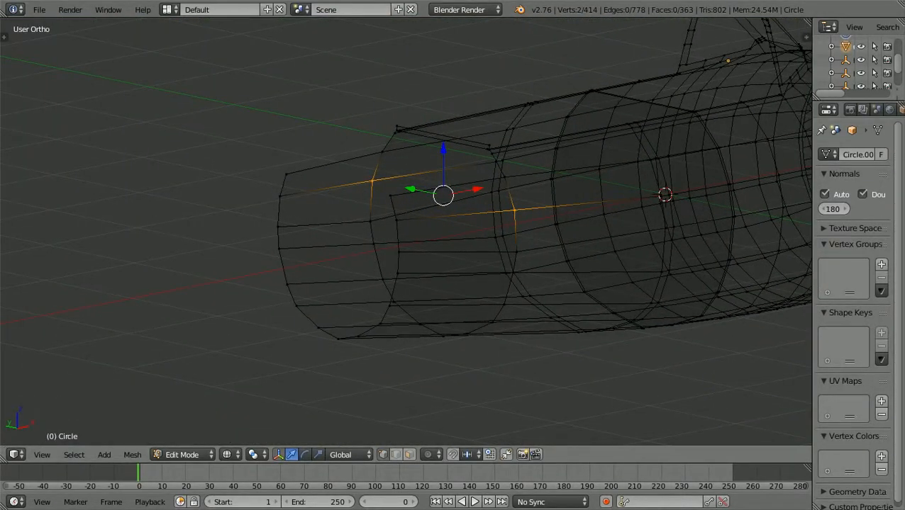
key(KP_3)
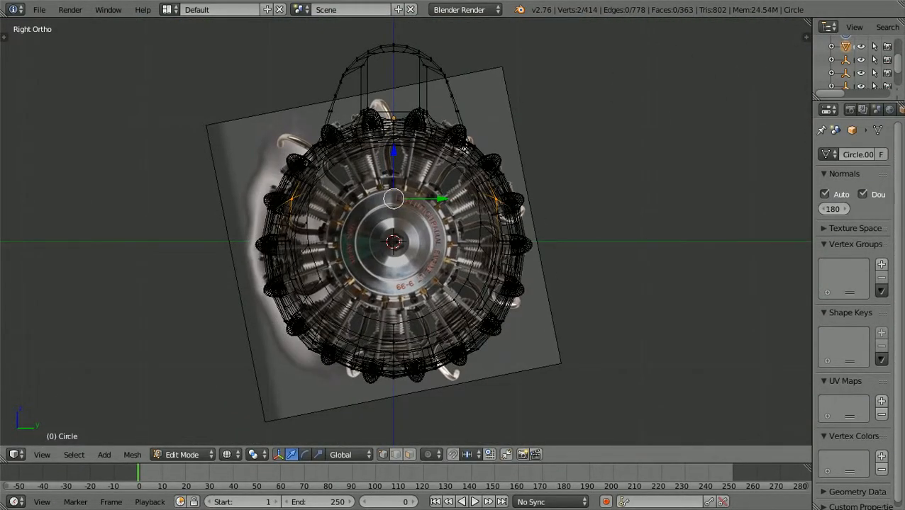
key(ctrl+KP_3)
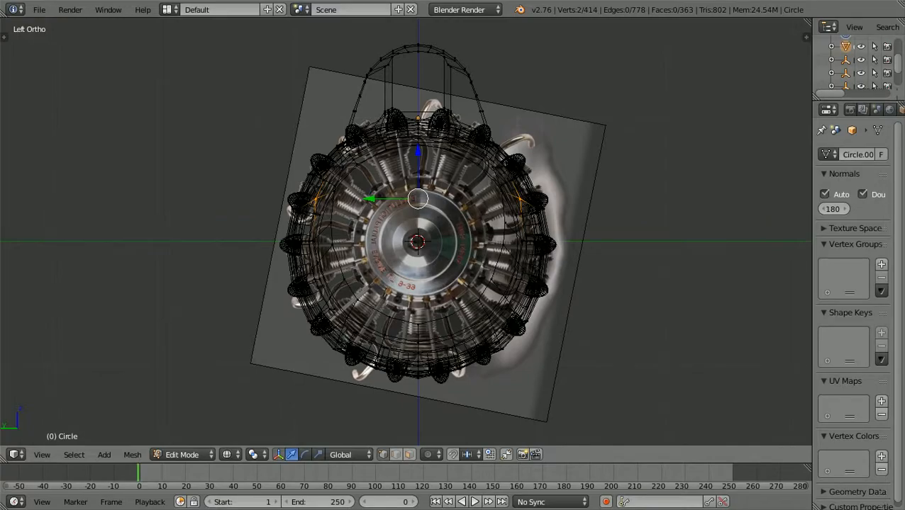
key(z)
scroll(406, 232, up, 4)
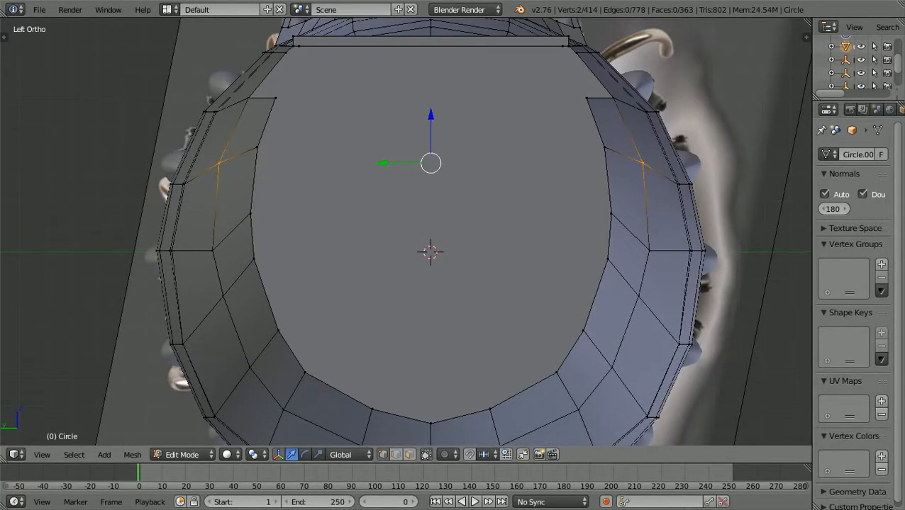
key(s)
key(y)
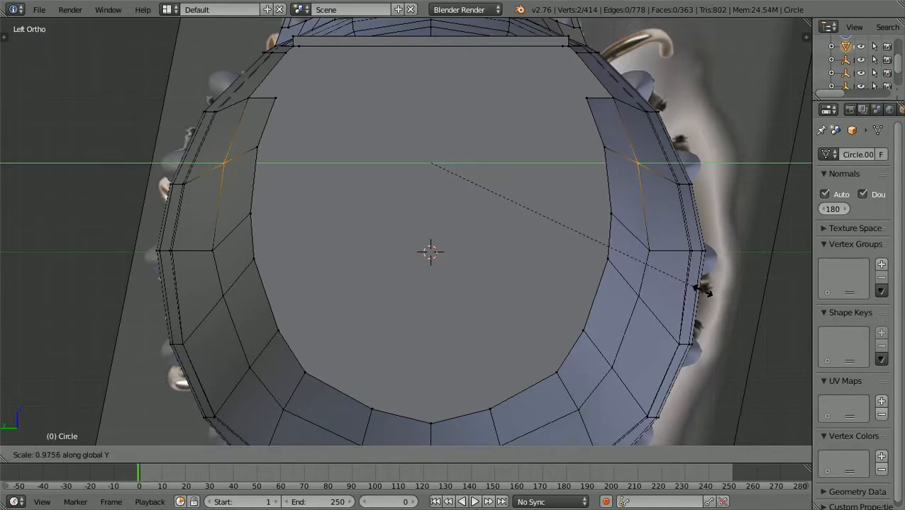
click(698, 289)
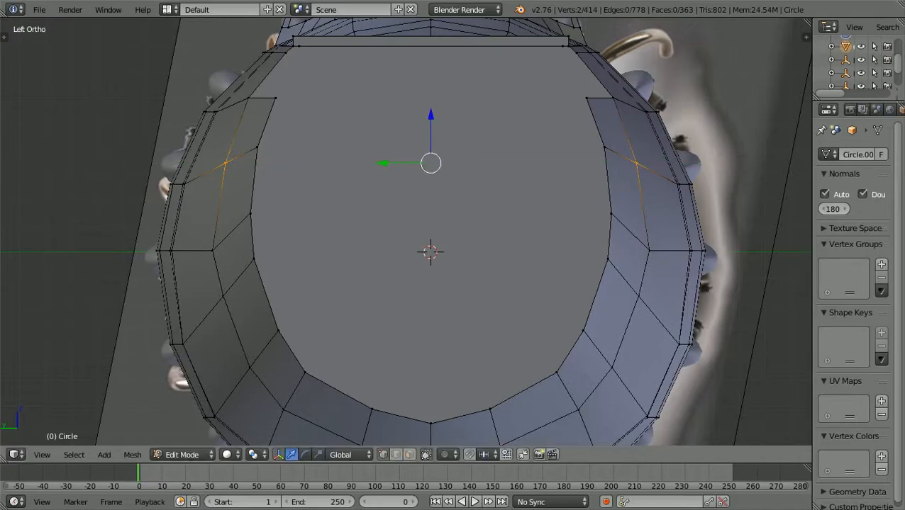
Select only the next lower pair of opposite vertices on the same ring and raise them about 0.067 along the global Z axis.
key(a)
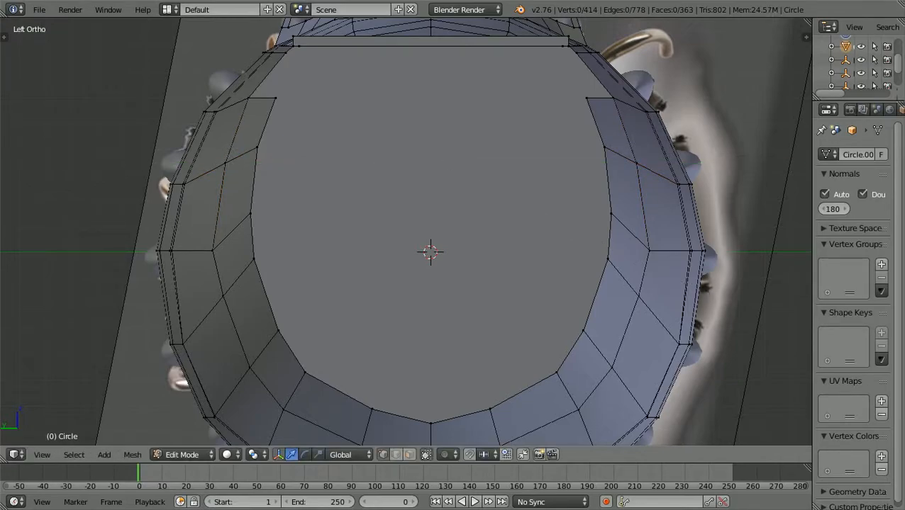
key(b)
drag(200, 262, 219, 241)
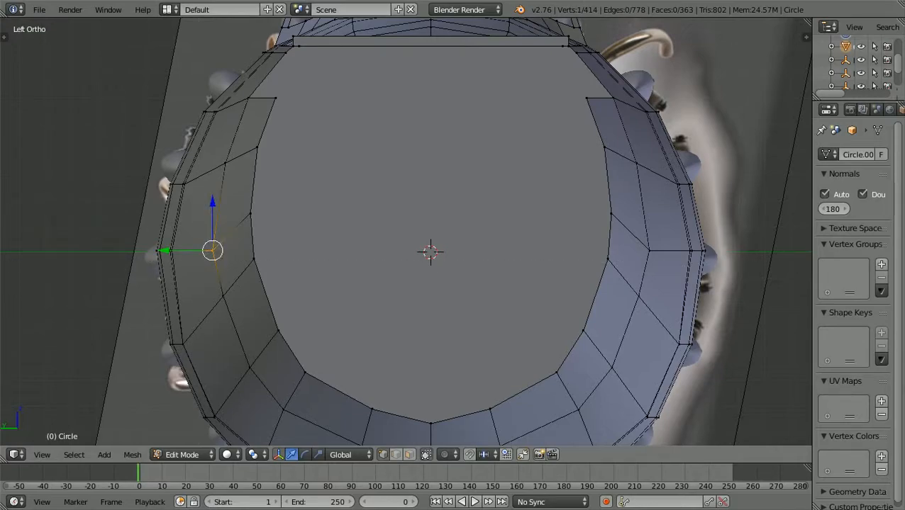
shift+right_click(642, 250)
key(b)
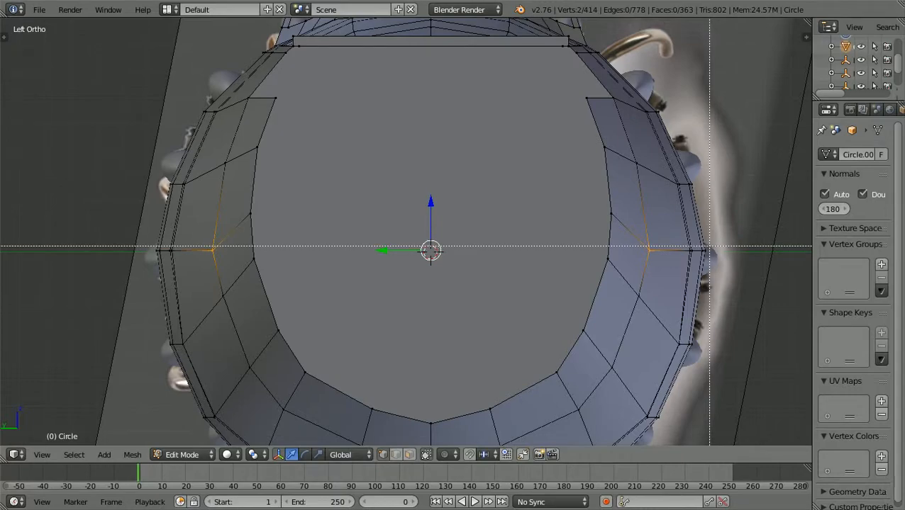
key(Escape)
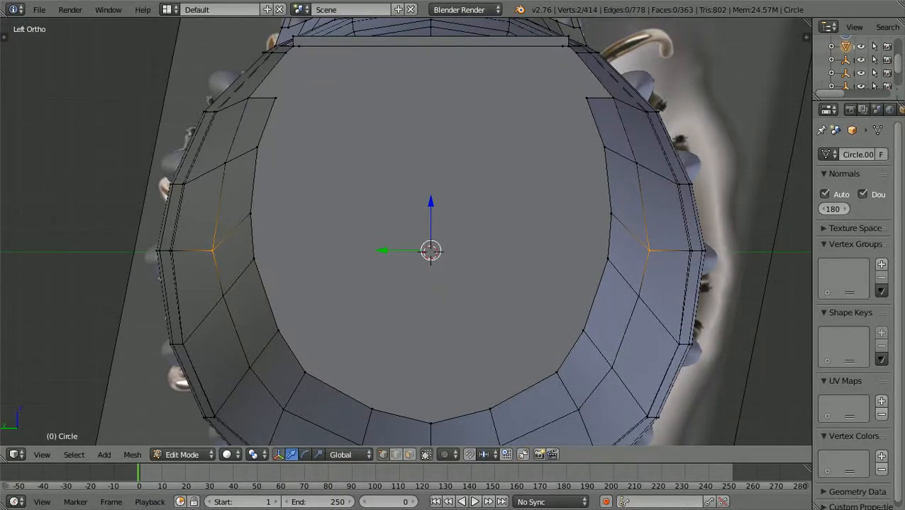
key(g)
key(z)
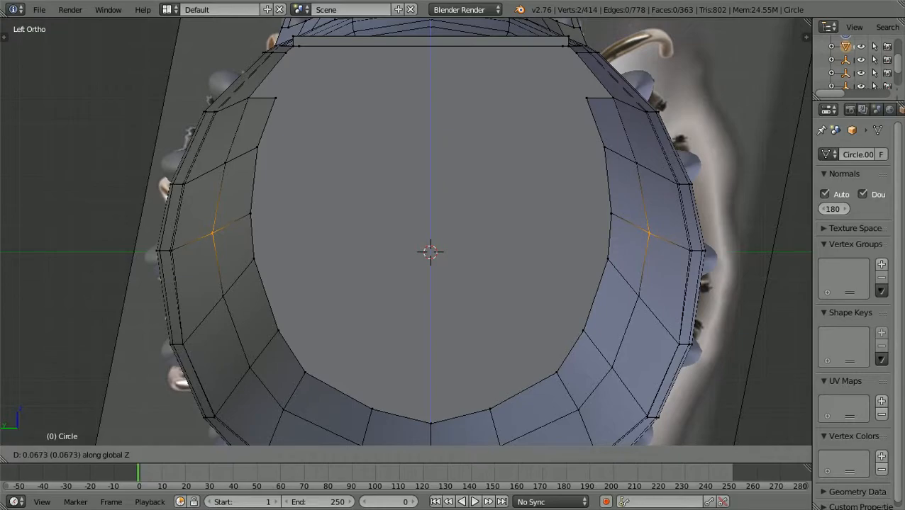
key(Return)
Deselect everything and examine the rear fuselage's edge flow from below, in the front view and through the rear opening.
scroll(423, 241, down, 2)
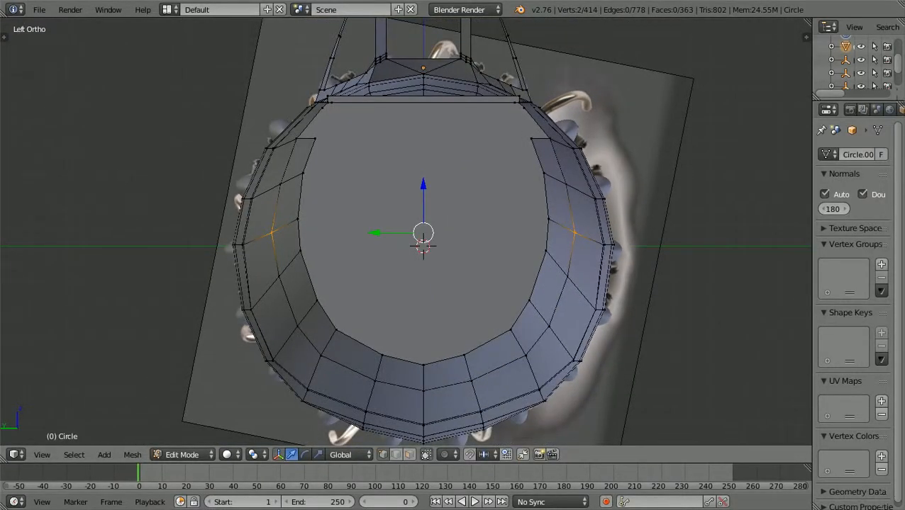
key(a)
middle_drag(423, 241, 355, 170)
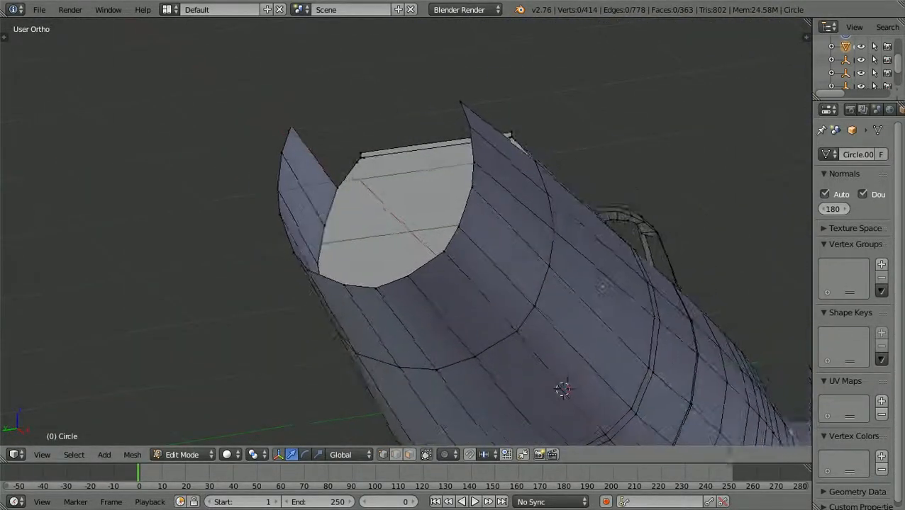
key(KP_1)
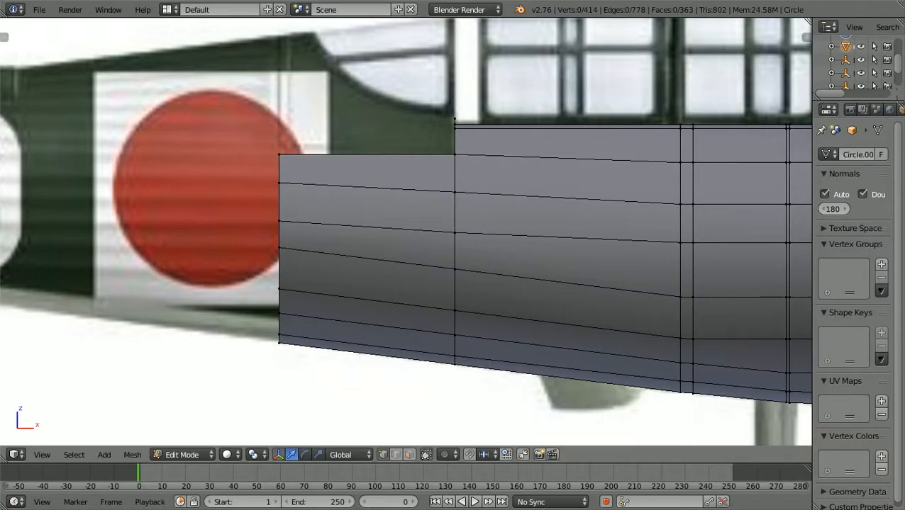
scroll(406, 231, up, 2)
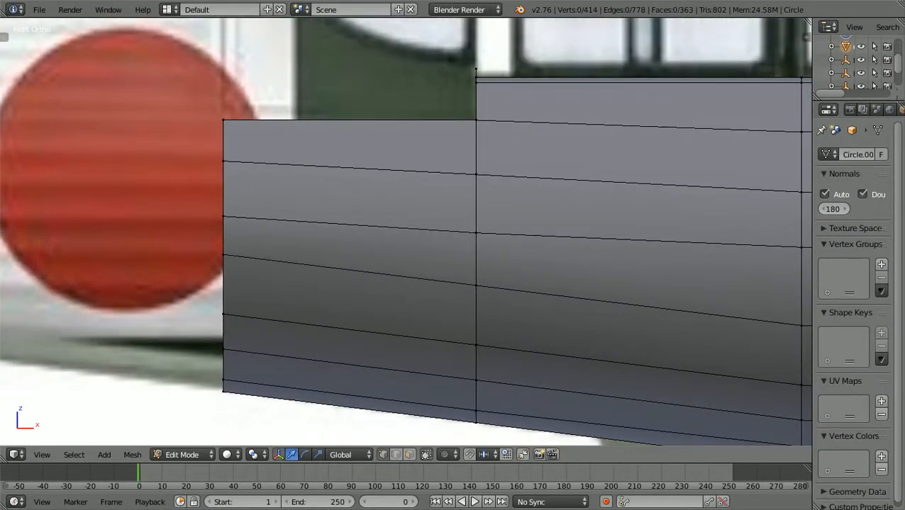
scroll(403, 230, down, 1)
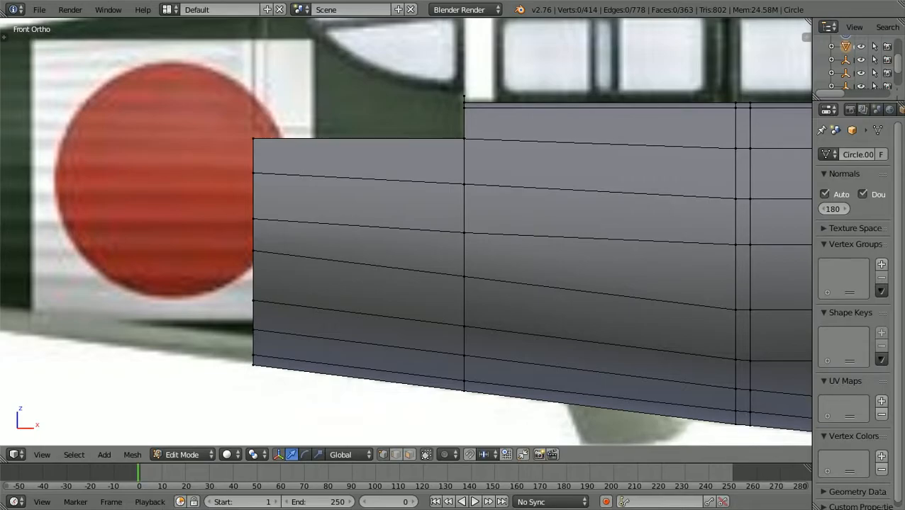
scroll(404, 231, down, 1)
middle_drag(404, 231, 489, 252)
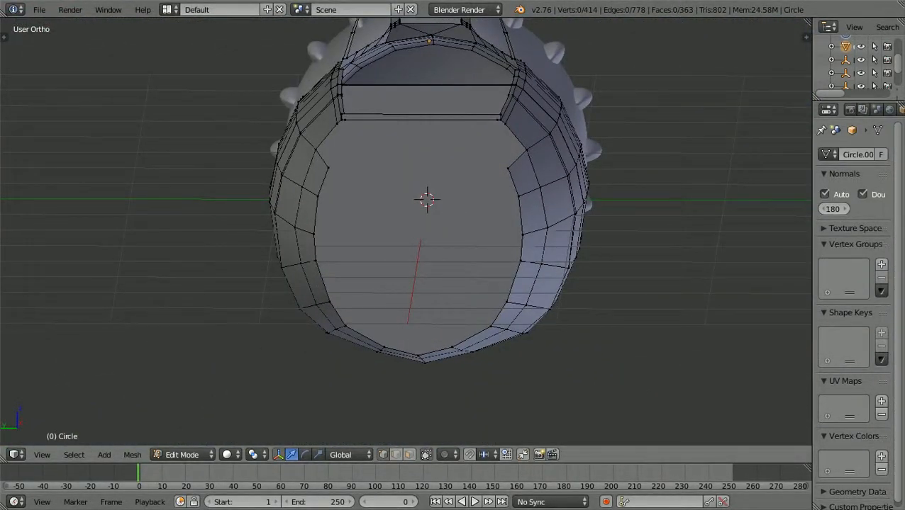
From the left view, select the opposite lower-side vertices on the ring ahead of the rear ring and scale them to about 0.963 along global Y.
key(KP_1)
key(KP_3)
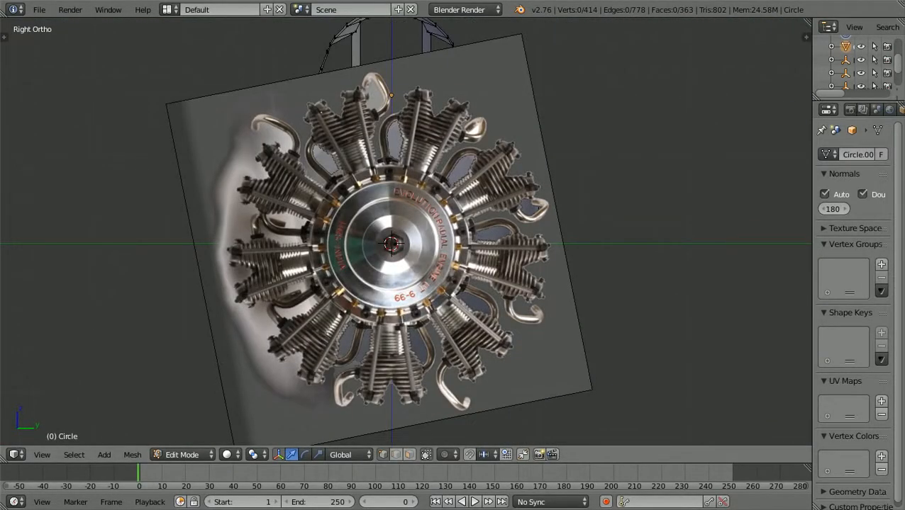
key(ctrl+KP_3)
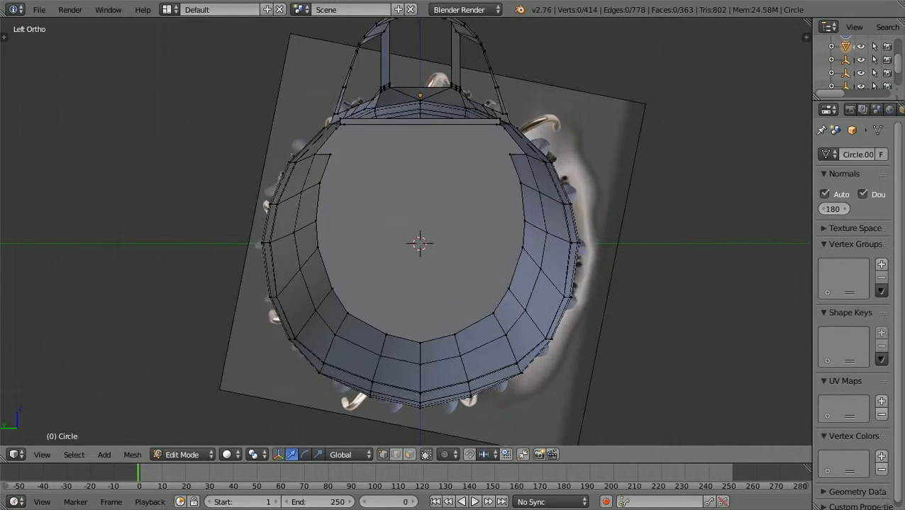
ctrl+scroll(406, 231, up, 2)
scroll(405, 231, up, 2)
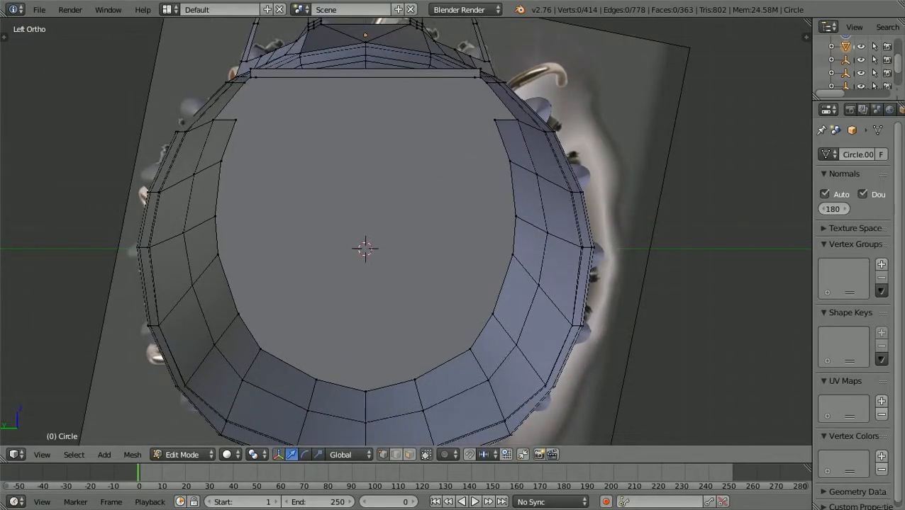
shift+scroll(406, 232, down, 4)
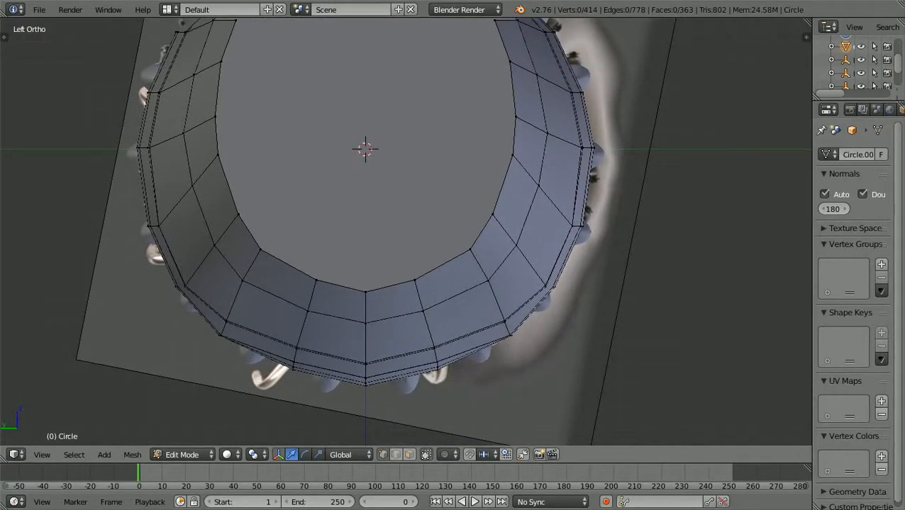
scroll(405, 231, up, 2)
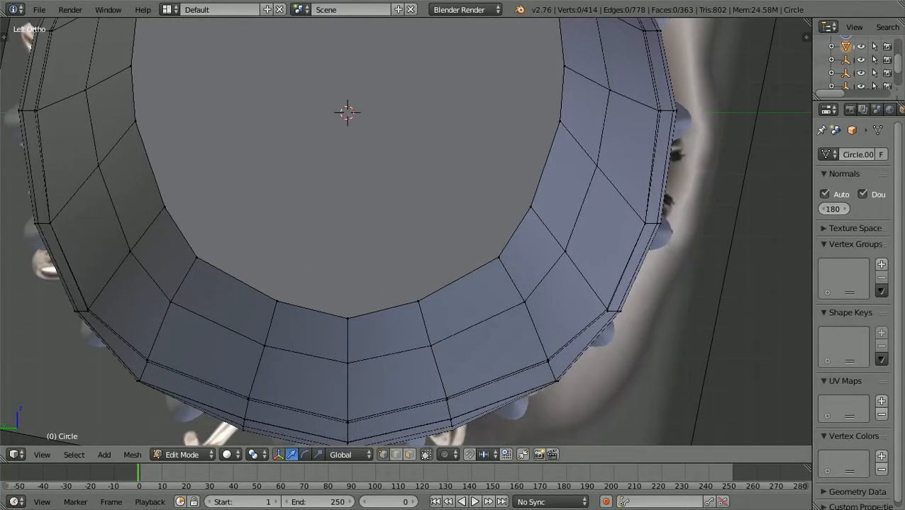
right_click(170, 302)
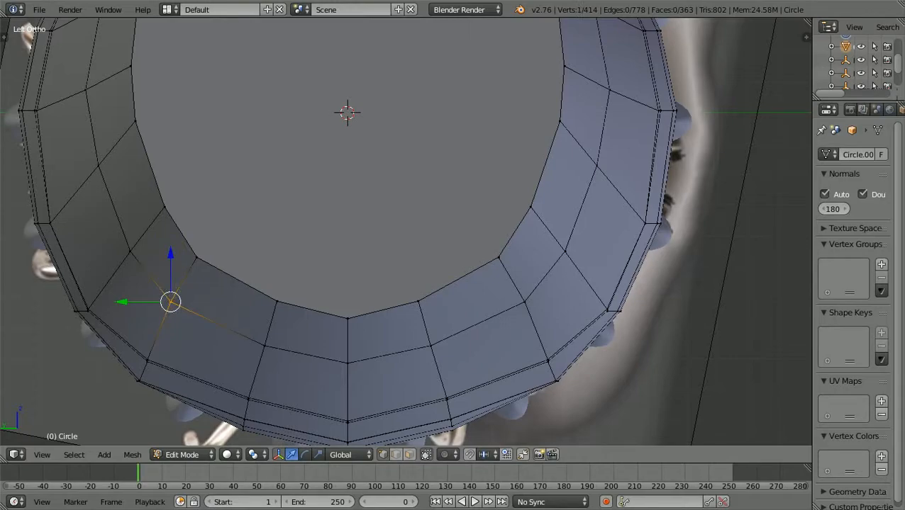
shift+right_click(525, 303)
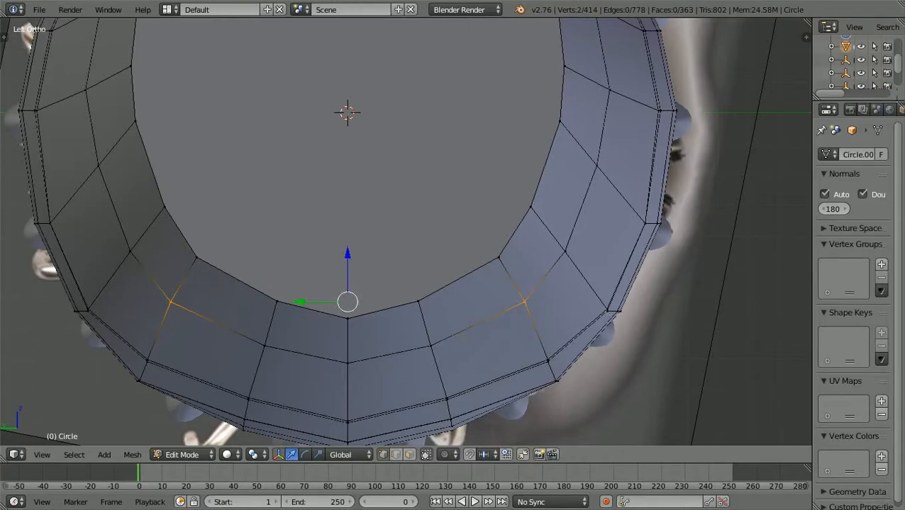
key(s)
key(y)
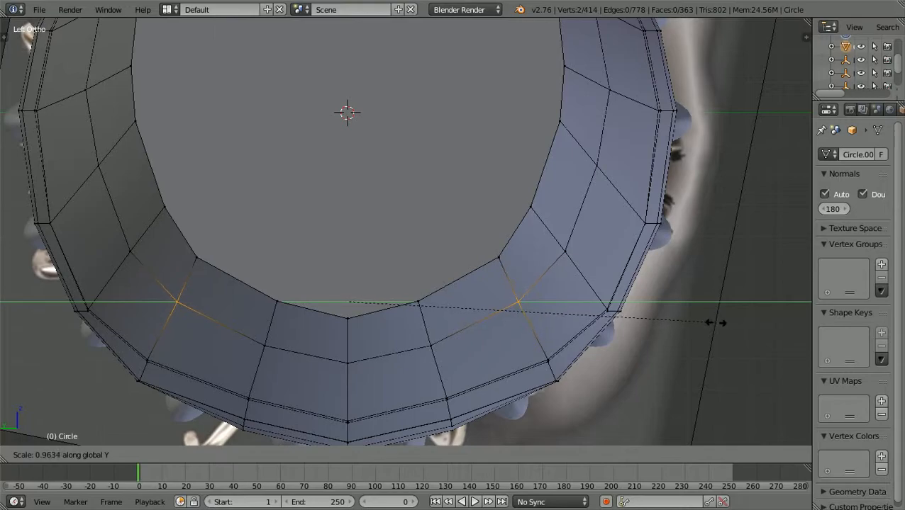
click(717, 323)
key(a)
Switch to Object Mode and examine the rear fuselage's shape from an oblique angle and against the side reference in the front view.
scroll(717, 323, down, 3)
middle_drag(717, 323, 571, 316)
click(182, 454)
click(191, 438)
mouse_move(773, 213)
middle_down()
mouse_move(718, 156)
mouse_move(327, 161)
mouse_move(135, 238)
mouse_move(236, 432)
mouse_move(697, 291)
mouse_move(755, 176)
mouse_move(721, 155)
mouse_move(685, 113)
middle_up()
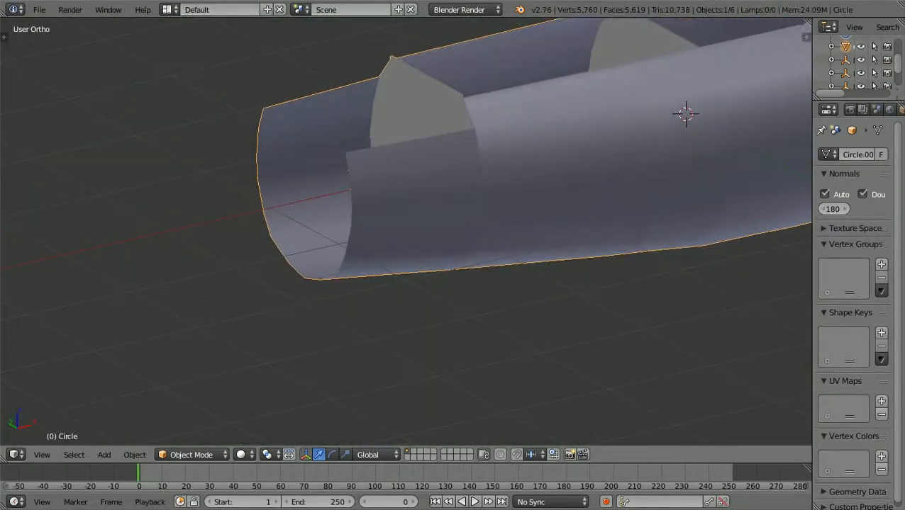
key(KP_1)
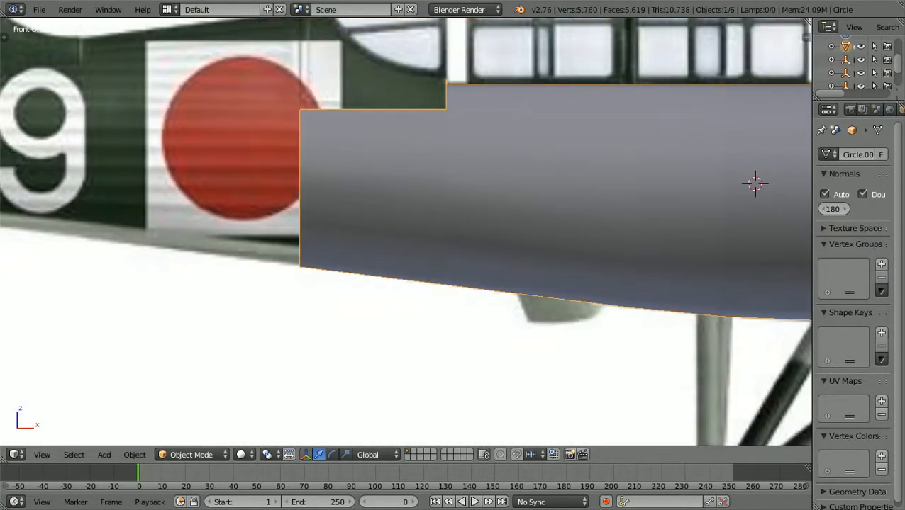
scroll(405, 232, down, 2)
scroll(405, 231, down, 2)
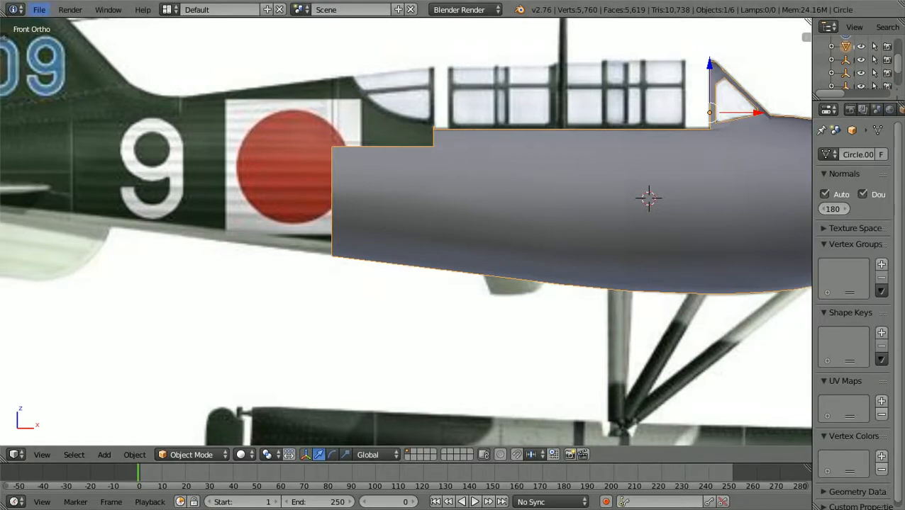
Save the scene as a new version in D:\Documents\, changing the version number in the E14Y-GLEN file name.
click(39, 10)
click(60, 121)
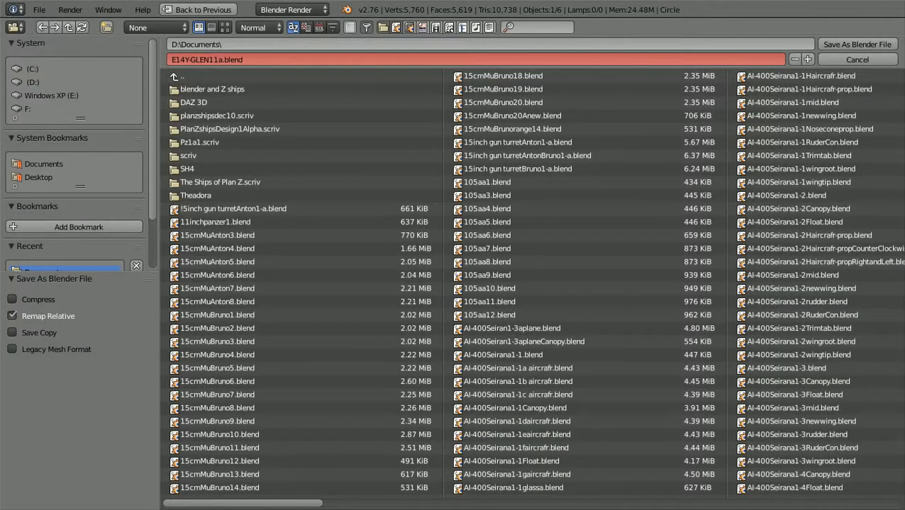
click(219, 60)
click(219, 59)
key(BackSpace)
text(2)
key(Return)
click(856, 44)
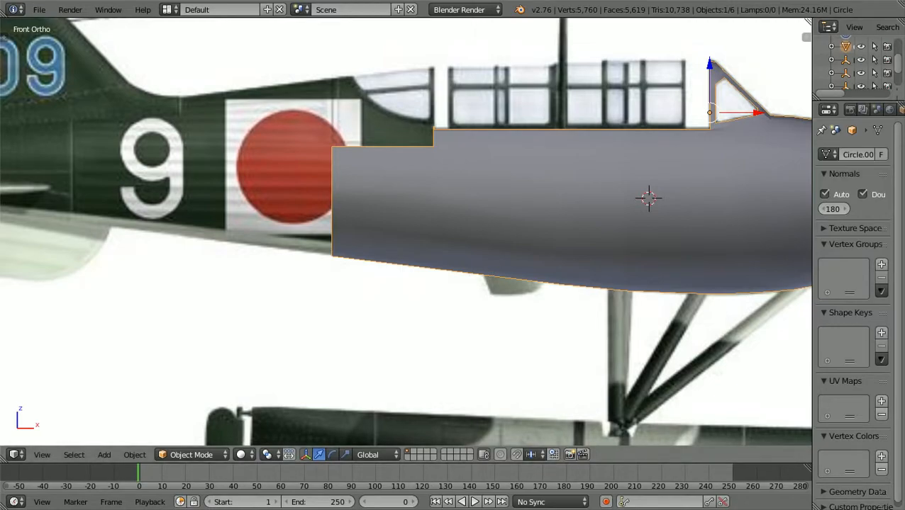
Examine the fuselage outline against the side reference, from the stepped rear section and canopy to the engine cowling.
scroll(404, 73, up, 3)
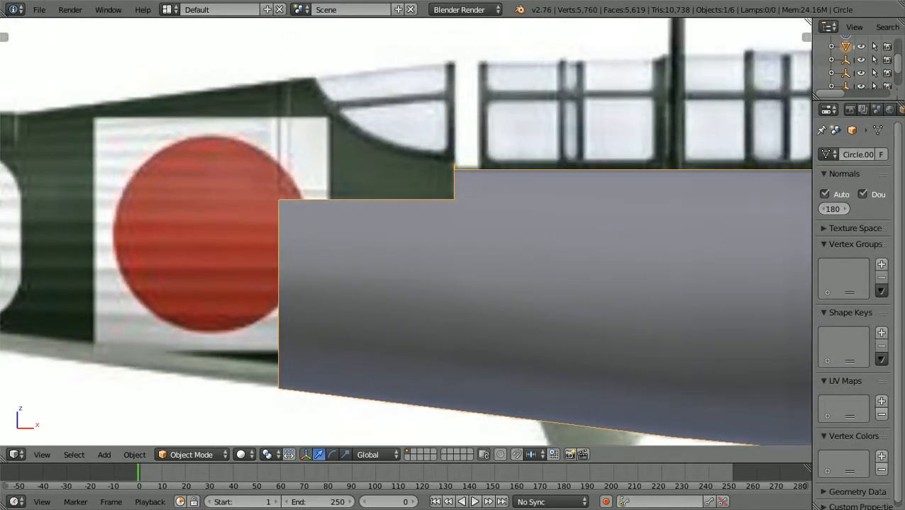
scroll(405, 232, down, 1)
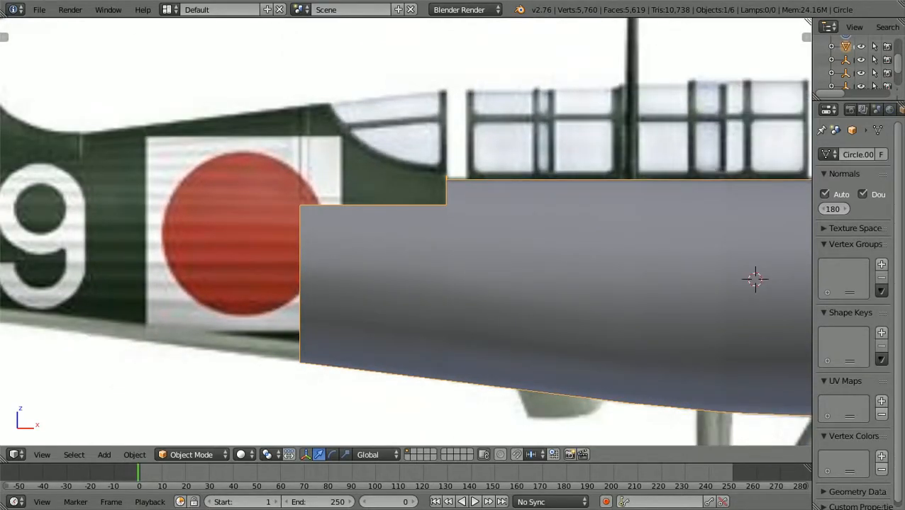
scroll(405, 232, down, 1)
middle_drag(406, 231, 441, 257)
key(KP_1)
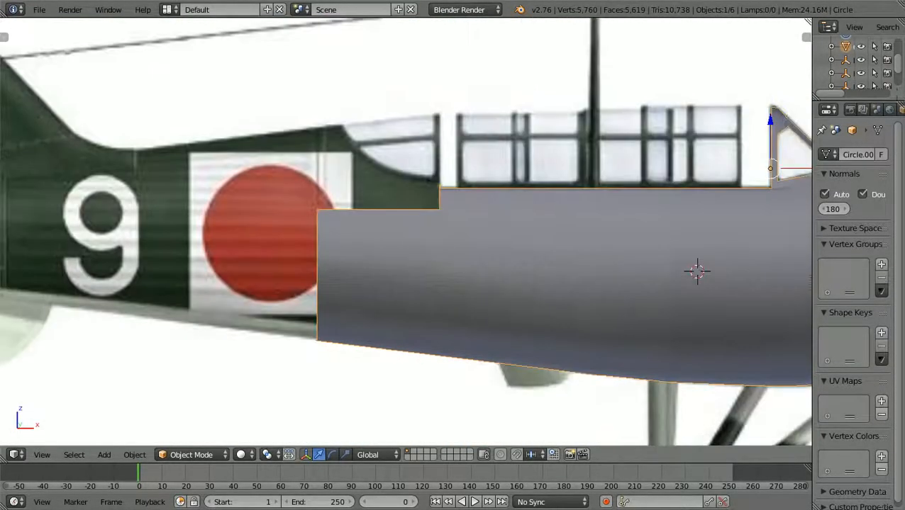
shift+scroll(405, 231, up, 5)
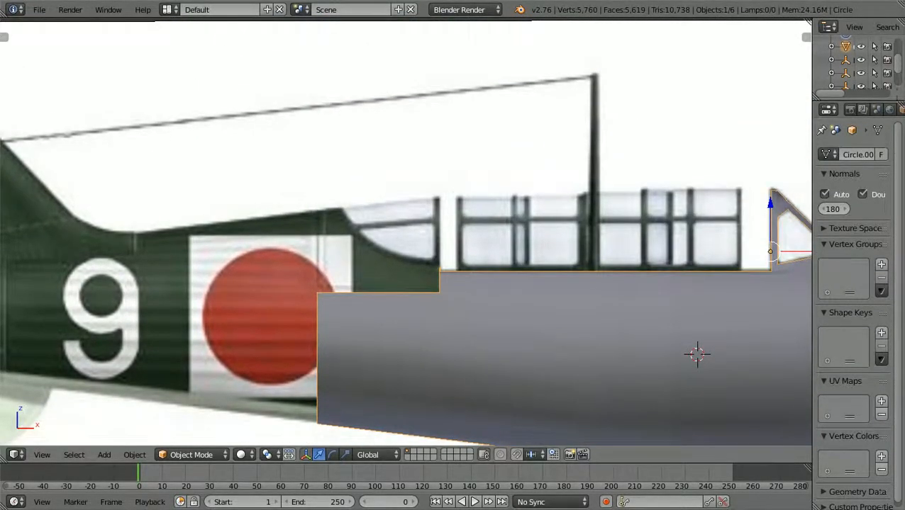
scroll(405, 231, up, 2)
scroll(405, 231, down, 1)
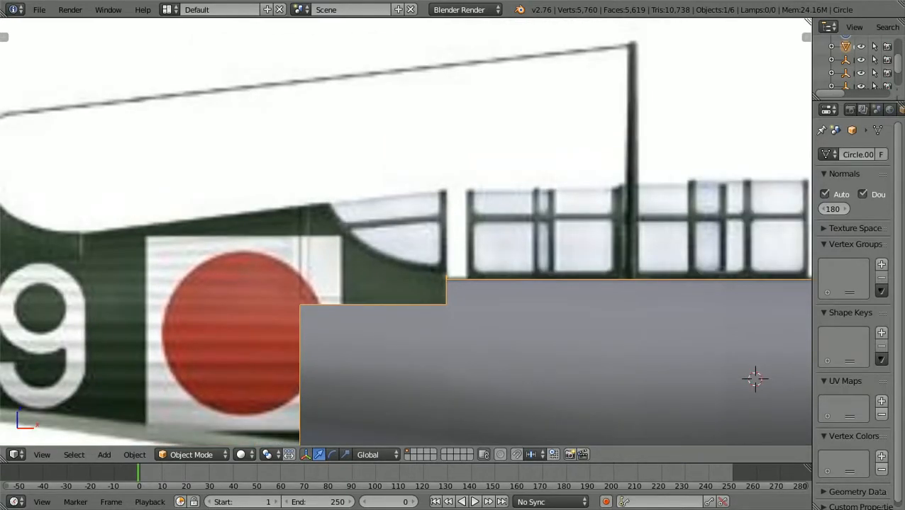
scroll(406, 231, up, 2)
scroll(406, 231, down, 1)
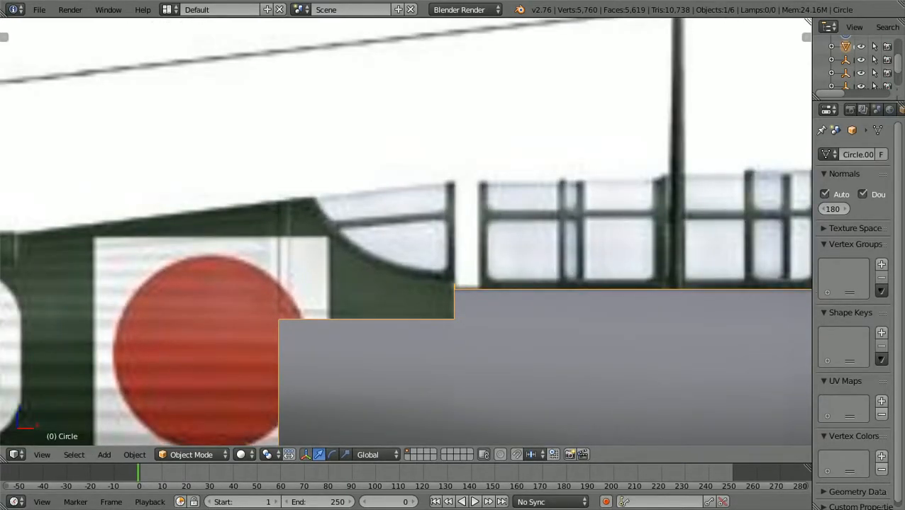
scroll(405, 231, down, 4)
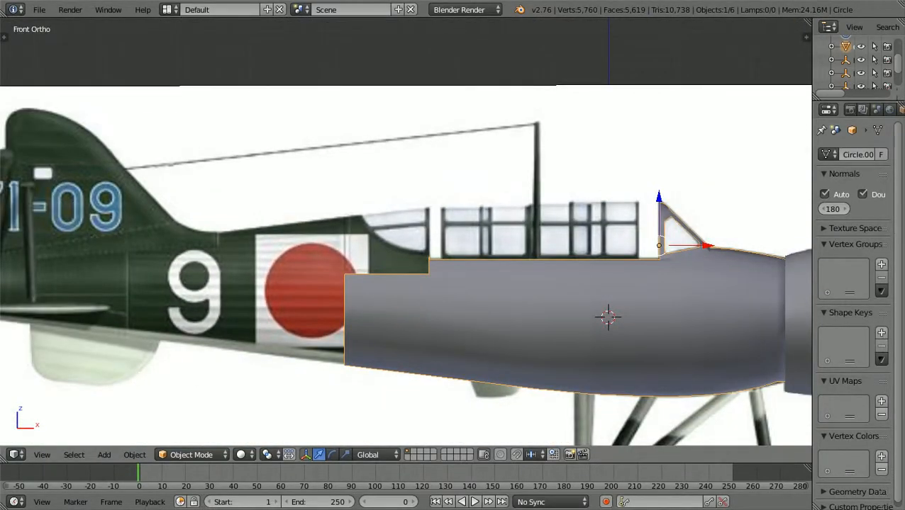
ctrl+scroll(406, 231, up, 4)
scroll(406, 231, up, 3)
scroll(406, 231, down, 3)
alt+scroll(406, 231, down, 2)
ctrl+scroll(405, 231, up, 4)
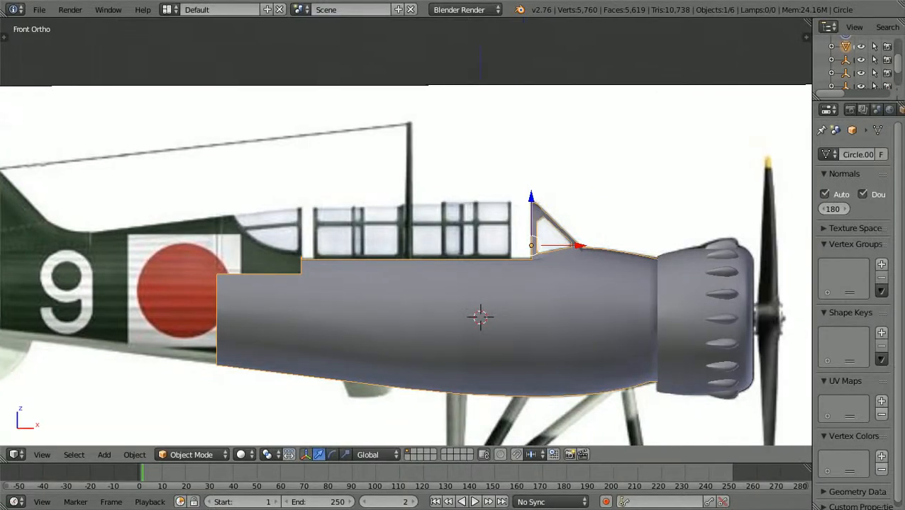
shift+scroll(405, 231, down, 3)
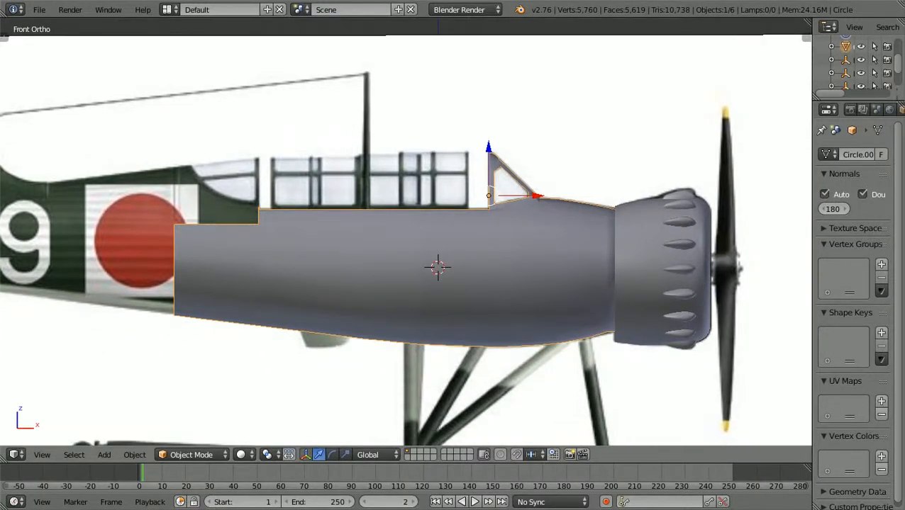